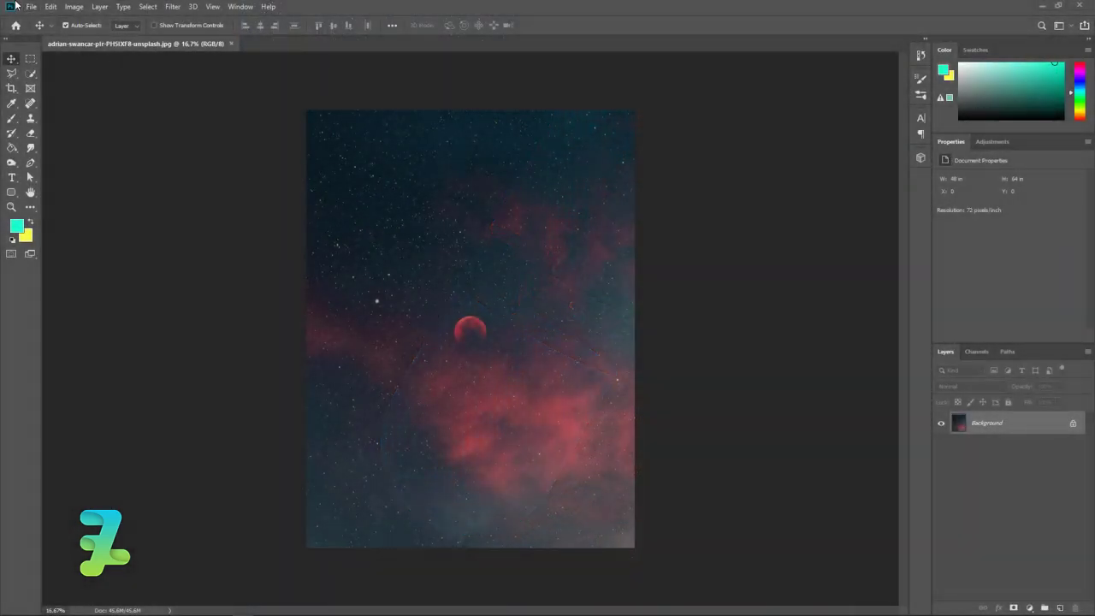
# Create a new 12,8 × 12,8 cm document at 300 pixels/inch
pyautogui.click(31, 6)
pyautogui.click(49, 25)
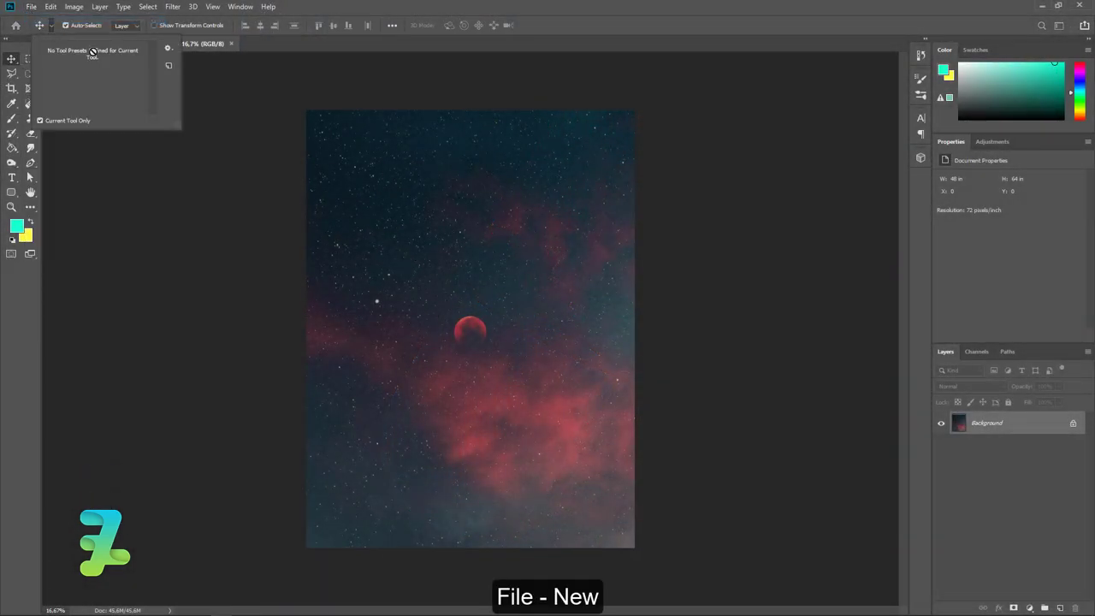
pyautogui.hotkey('ctrl', 'n')
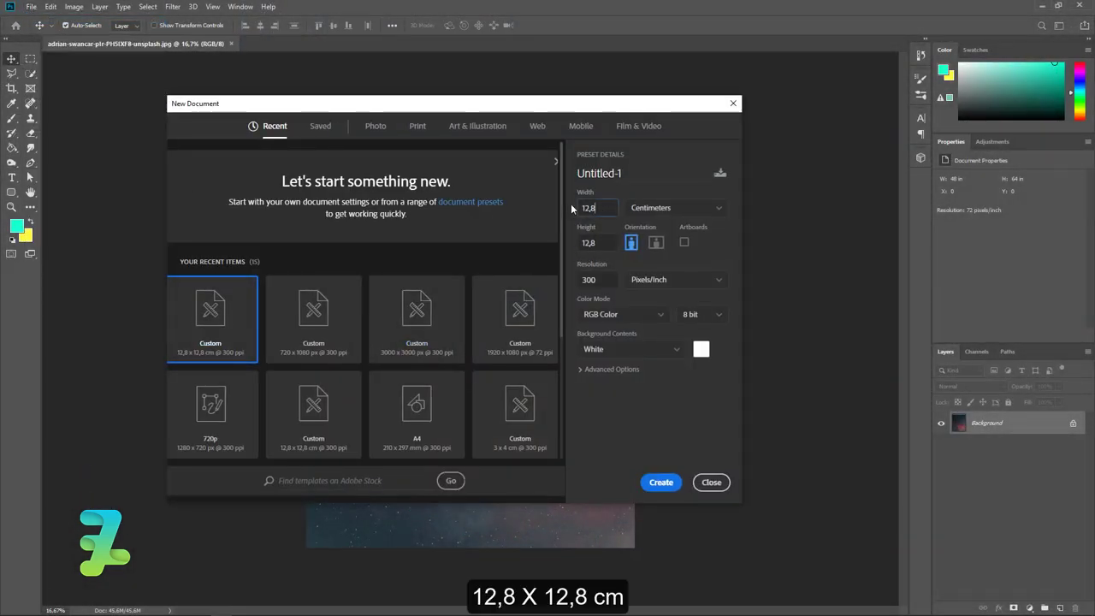
pyautogui.press('Tab')
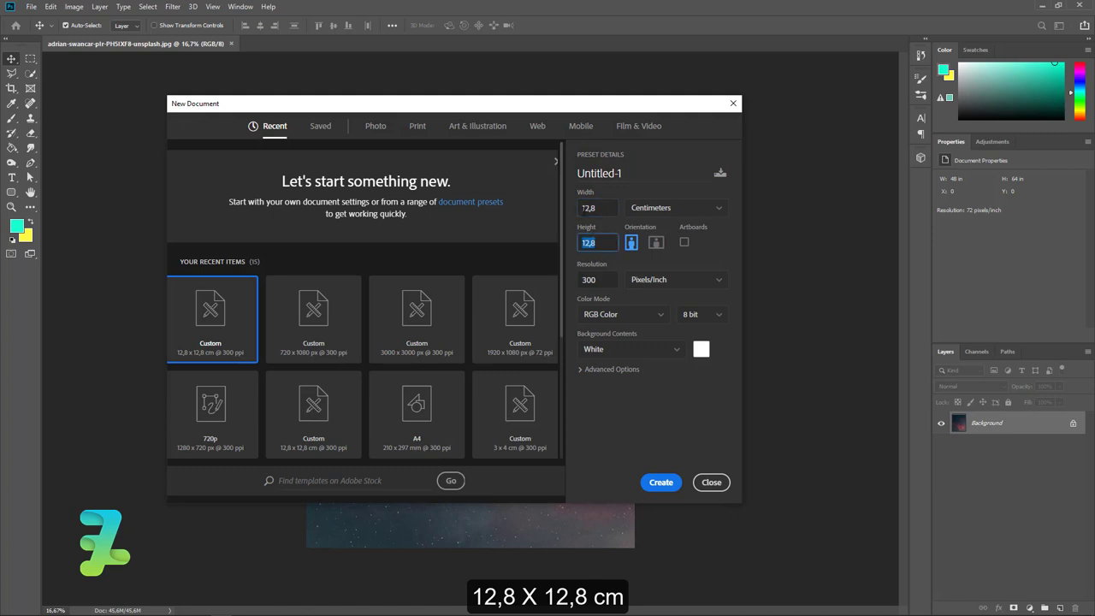
pyautogui.click(604, 279)
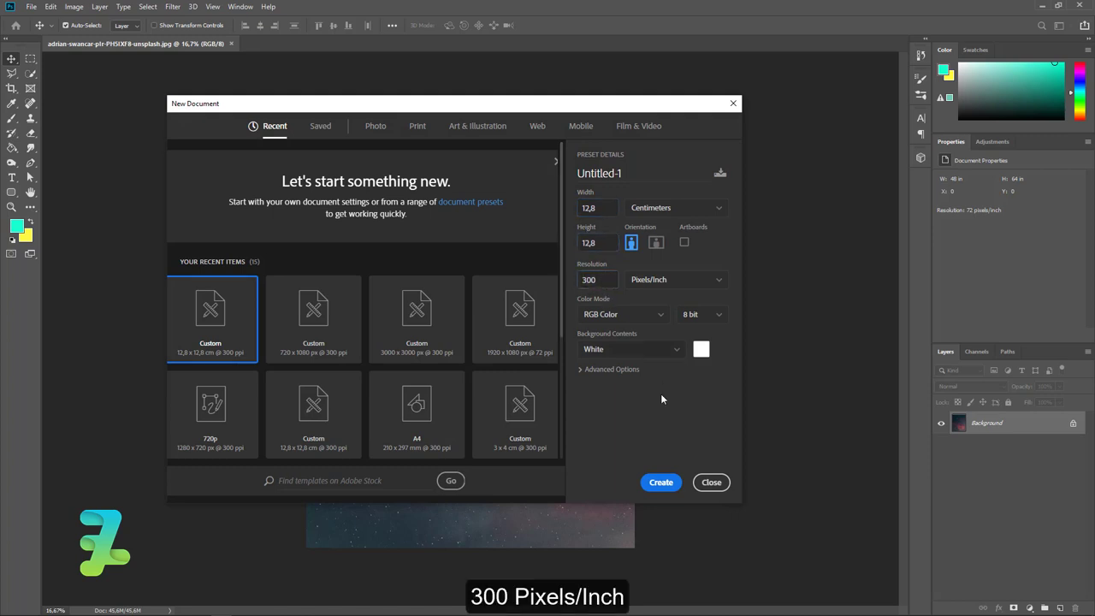
pyautogui.click(664, 481)
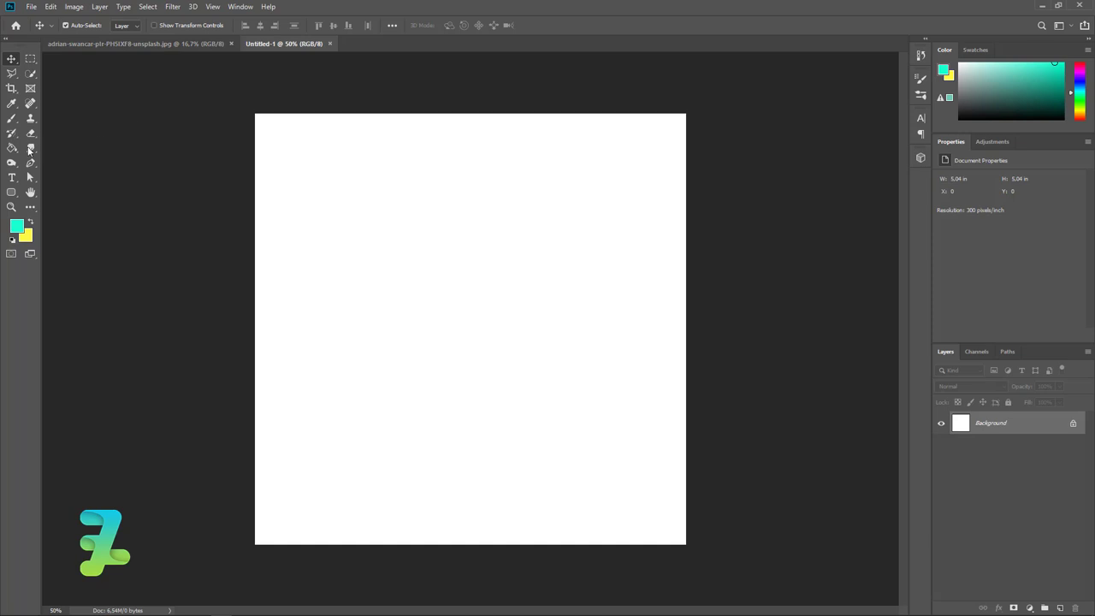
# Set the foreground colour to #000000 and fill the canvas black
pyautogui.click(11, 147)
pyautogui.click(16, 226)
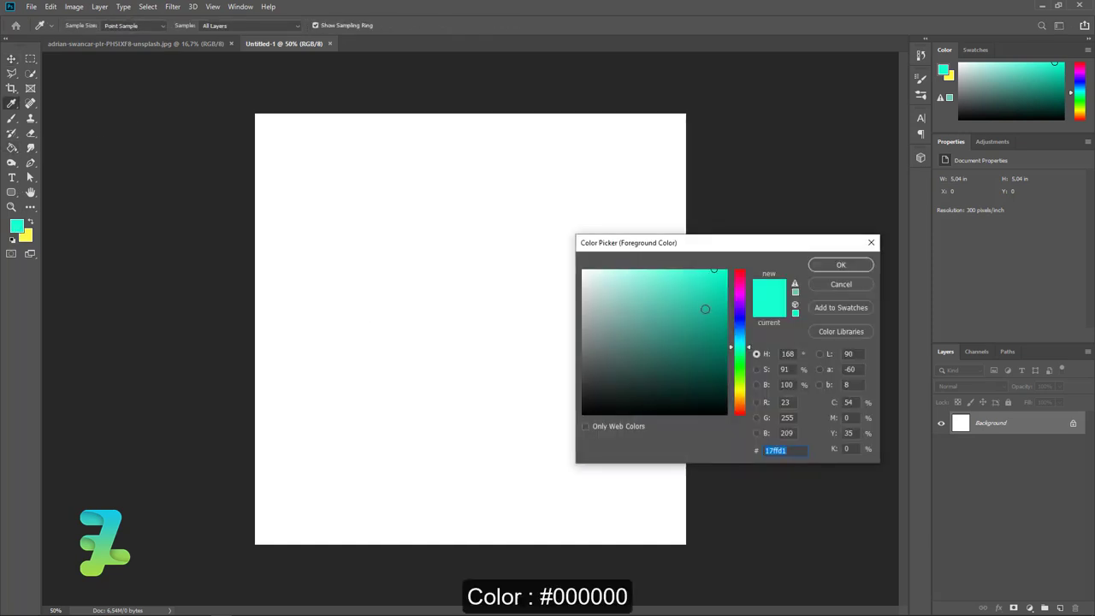
pyautogui.write('000000')
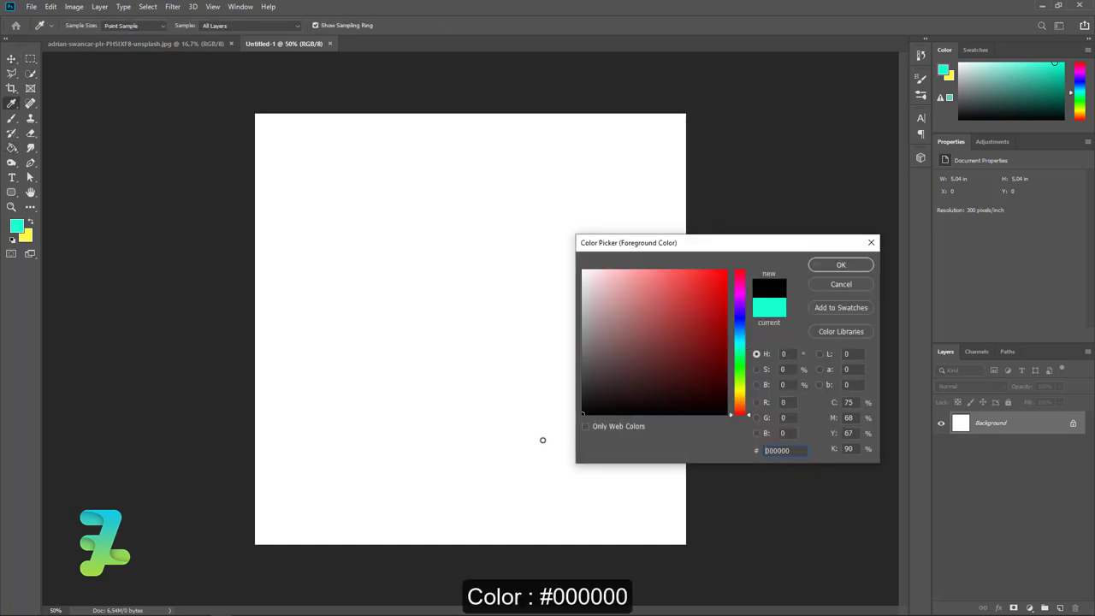
pyautogui.click(841, 265)
pyautogui.click(494, 315)
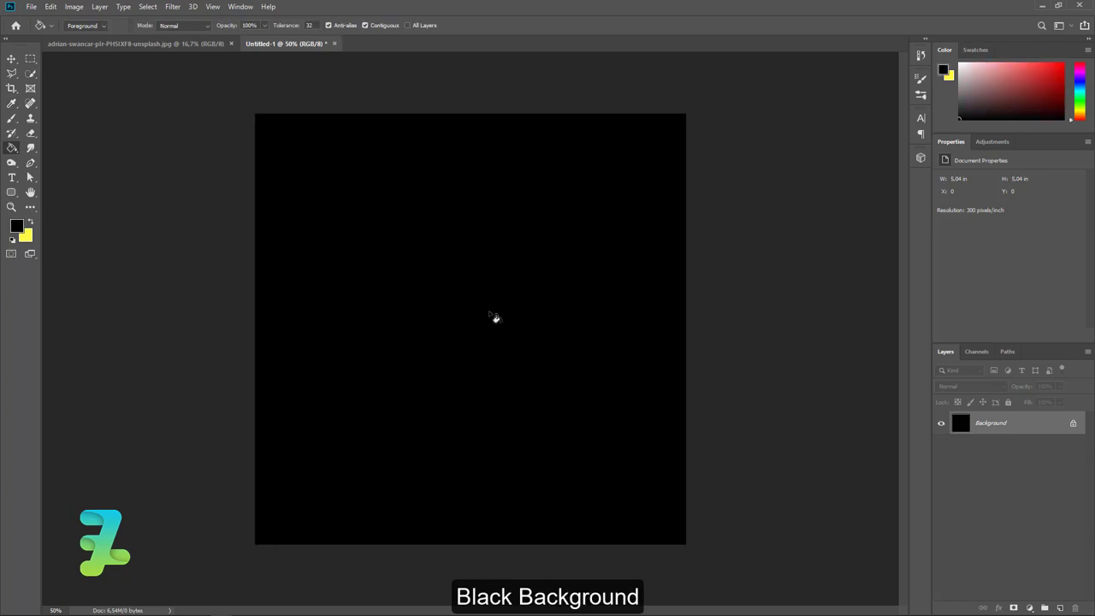
# Start a rounded rectangle with width 450 px and height 1100 px
pyautogui.moveTo(11, 192); pyautogui.dragTo(87, 206)
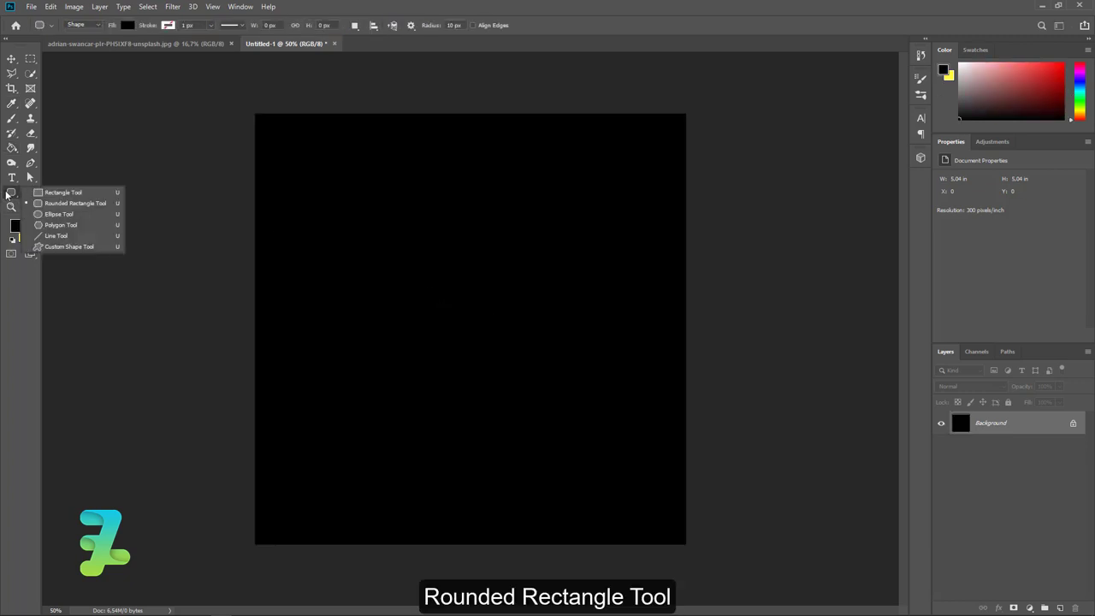
pyautogui.click(108, 205)
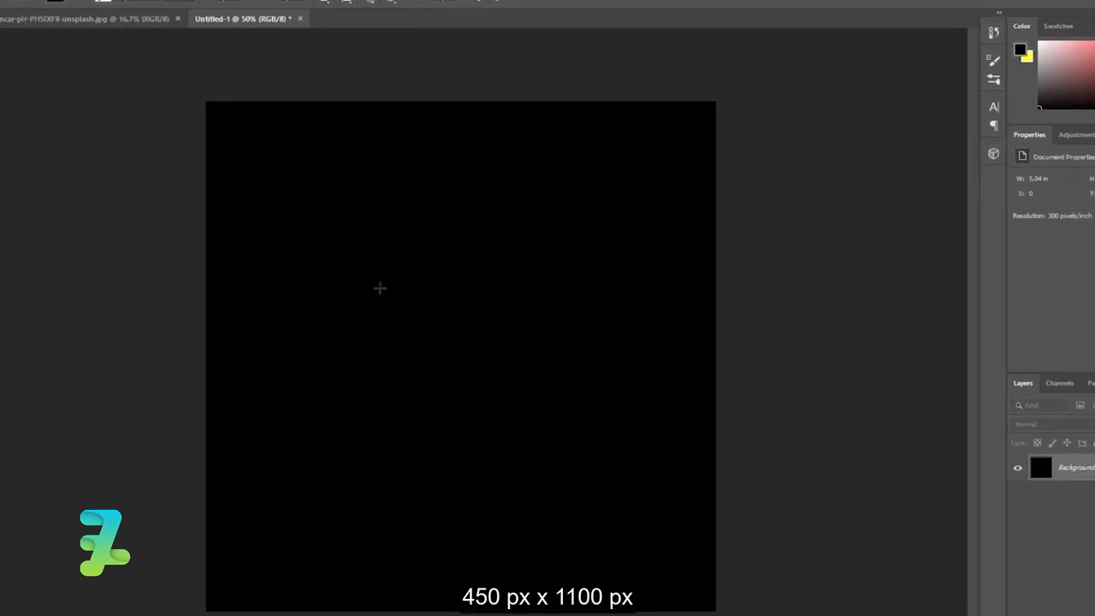
pyautogui.click(402, 271)
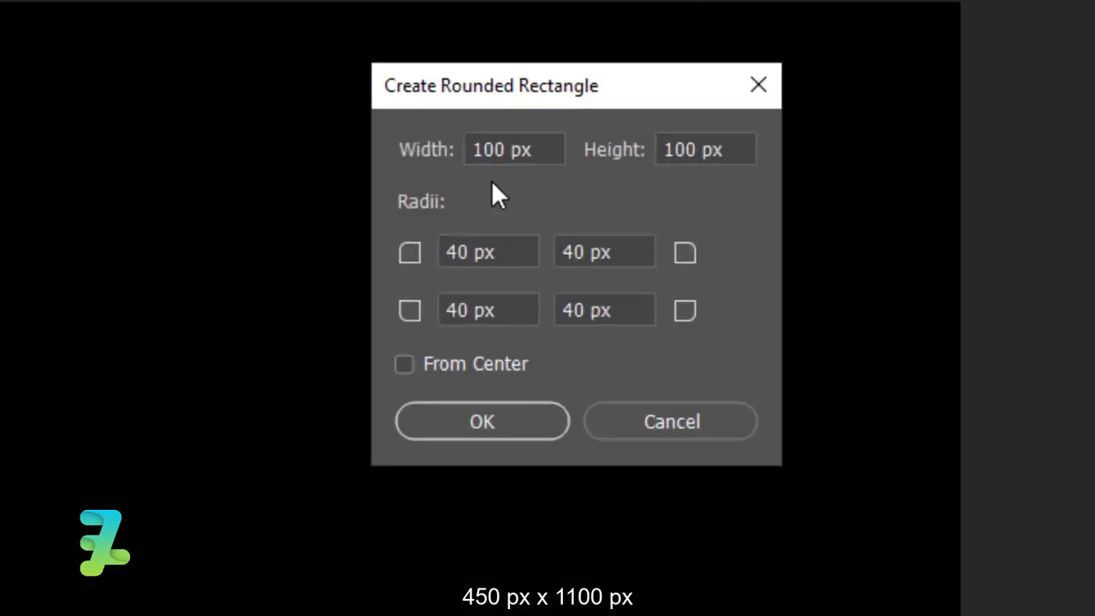
pyautogui.moveTo(503, 159); pyautogui.dragTo(428, 160)
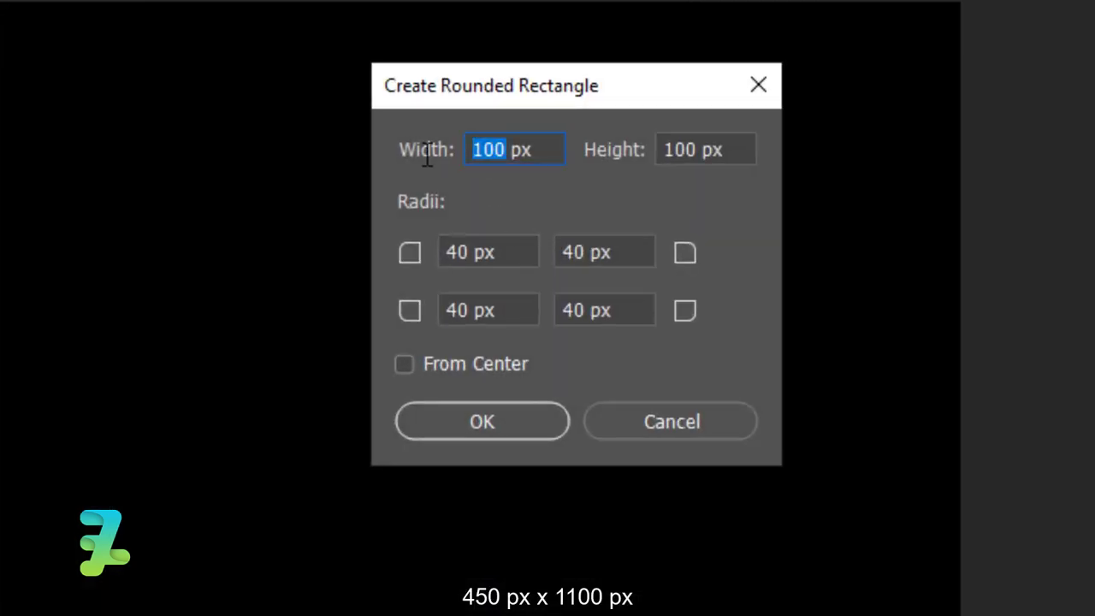
pyautogui.write('450')
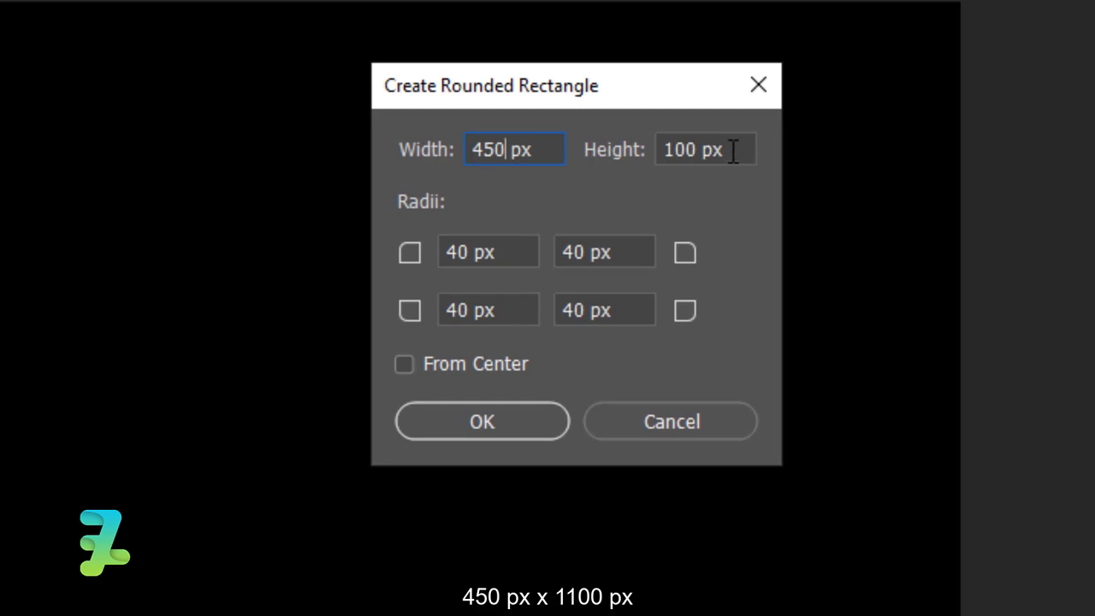
pyautogui.click(689, 150)
pyautogui.click(674, 150)
pyautogui.write('1')
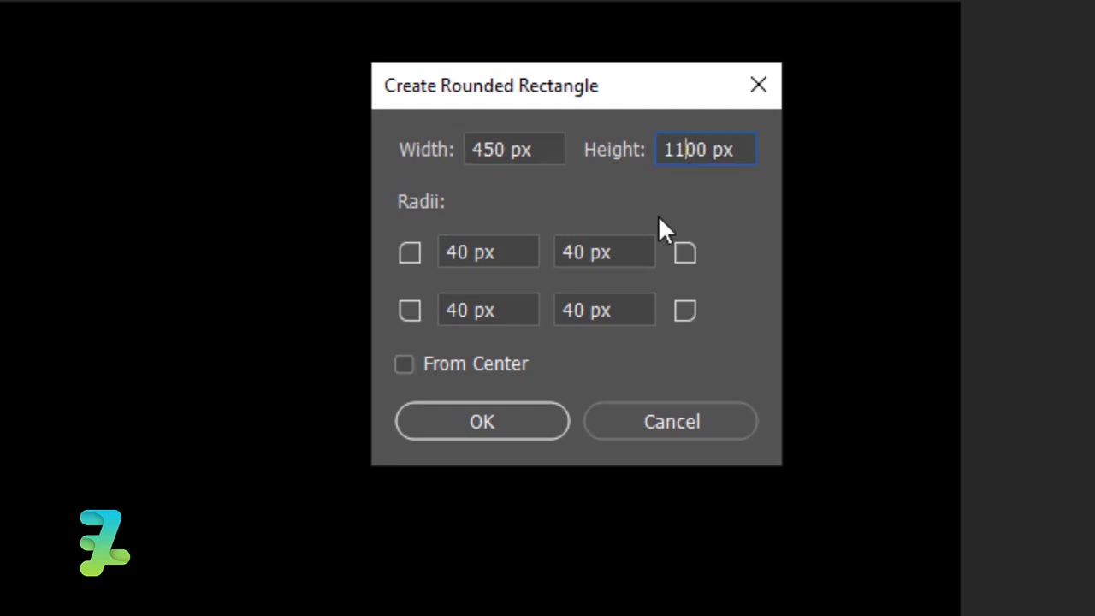
# Set the top-left and bottom-left corner radii to 225 px, drawn From Center
pyautogui.doubleClick(454, 253)
pyautogui.write('225')
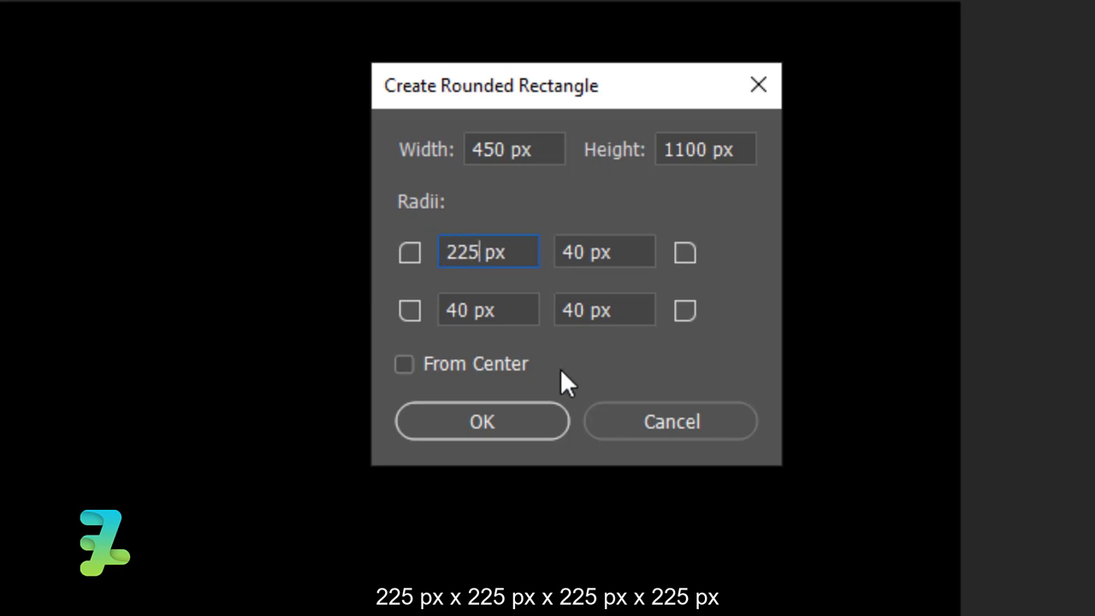
pyautogui.click(404, 363)
pyautogui.click(514, 310)
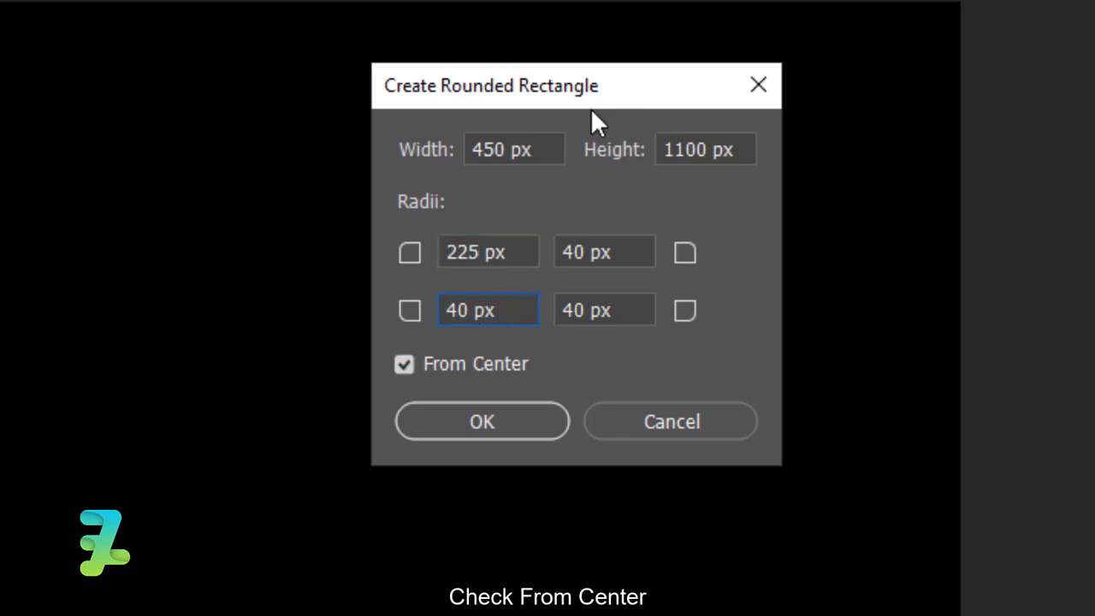
pyautogui.moveTo(480, 253)
pyautogui.mouseDown()
pyautogui.moveTo(437, 285)
pyautogui.moveTo(441, 310)
pyautogui.mouseUp()
pyautogui.hotkey('ctrl', 'c')
pyautogui.hotkey('ctrl', 'v')
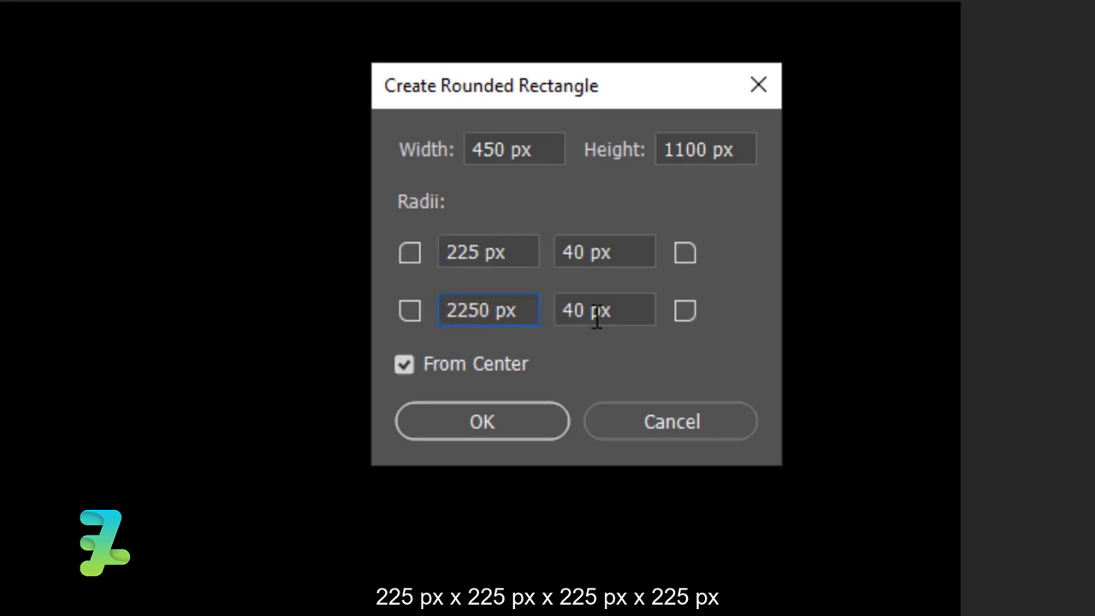
pyautogui.click(500, 318)
pyautogui.press('Delete')
pyautogui.press('BackSpace')
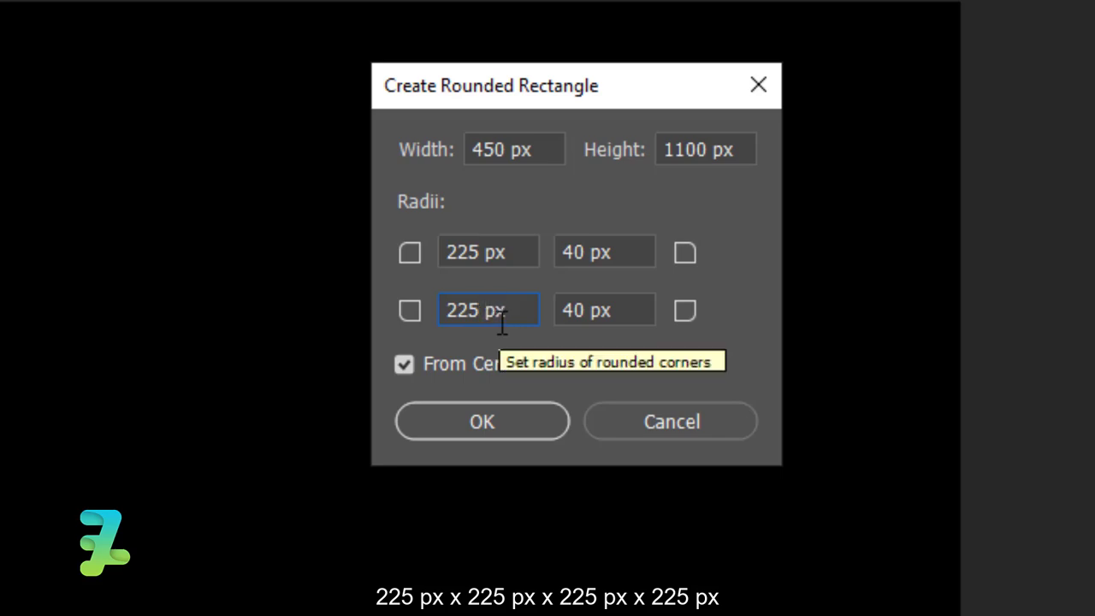
# Set the bottom-right and top-right radii to 225 px and create the pill
pyautogui.moveTo(591, 312); pyautogui.dragTo(552, 318)
pyautogui.write('225')
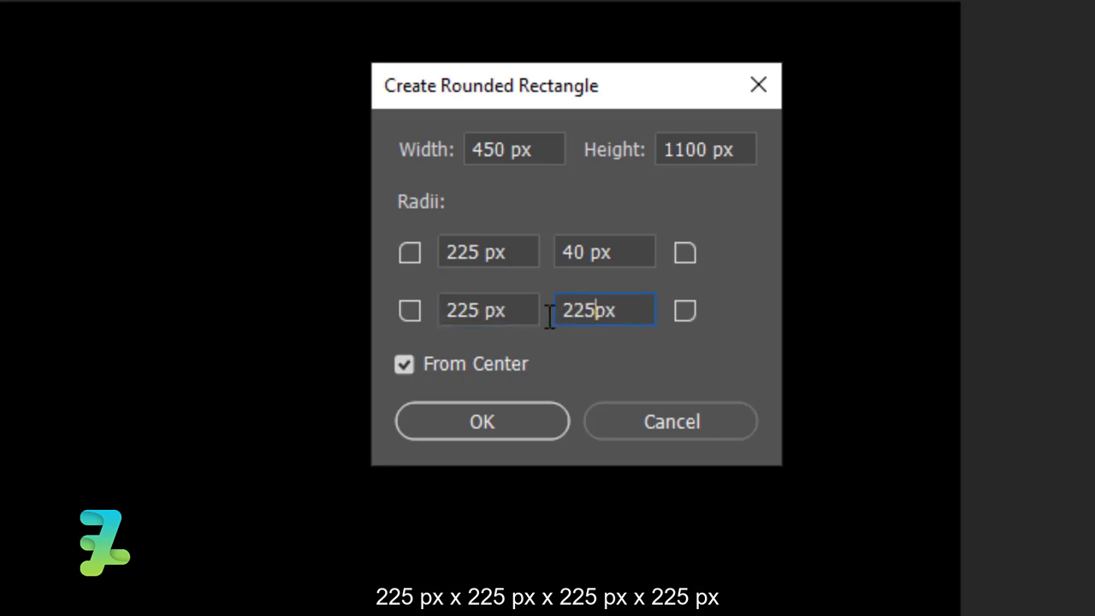
pyautogui.moveTo(589, 251); pyautogui.dragTo(552, 253)
pyautogui.write('225')
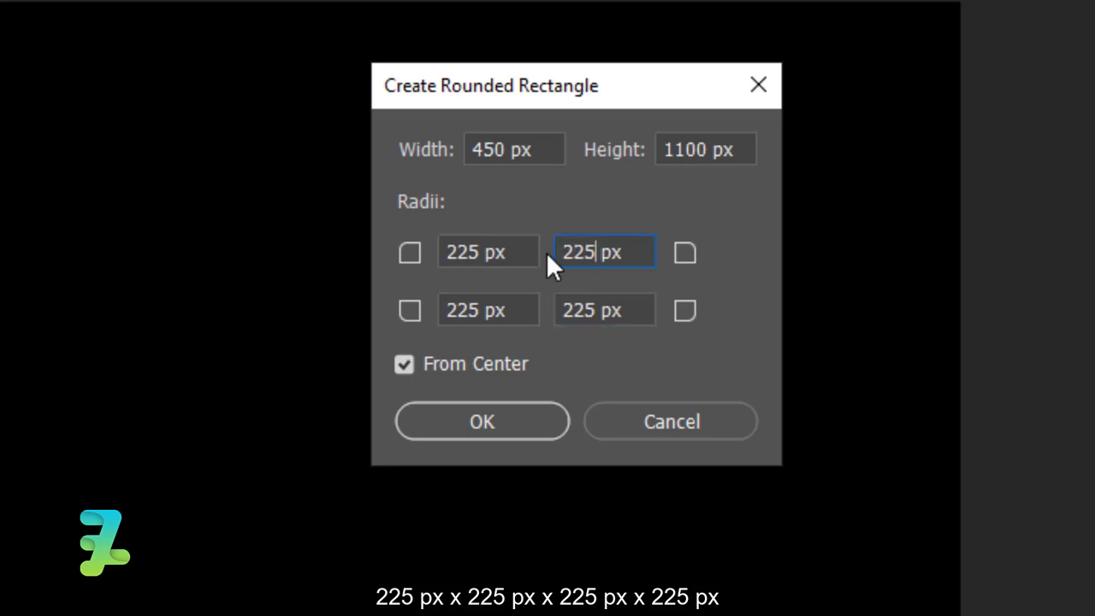
pyautogui.click(513, 421)
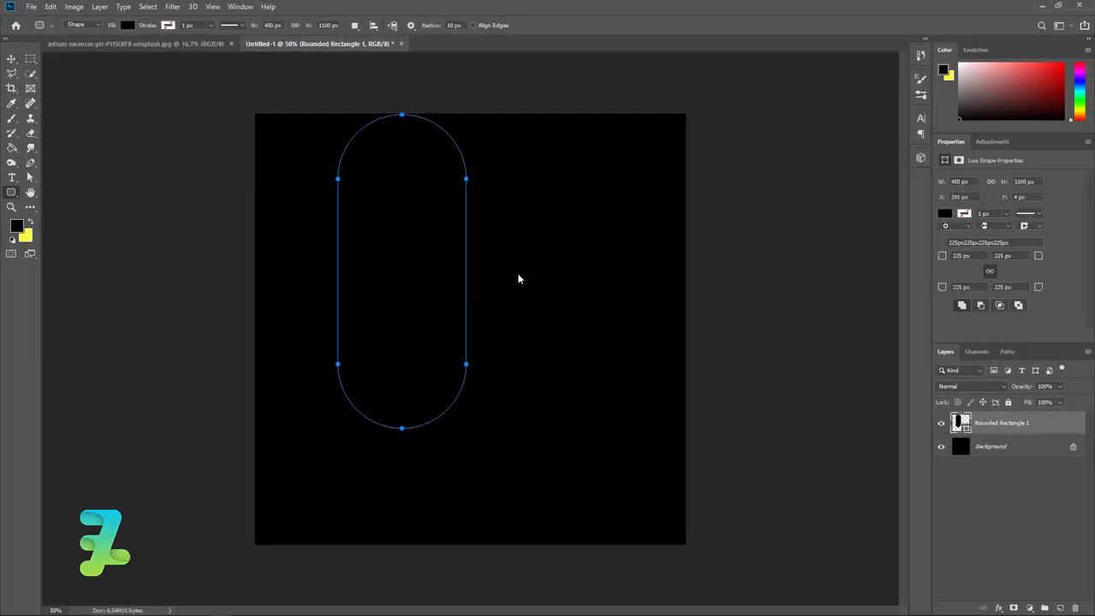
# Fill the pill shape cyan and move it right and down
pyautogui.click(947, 213)
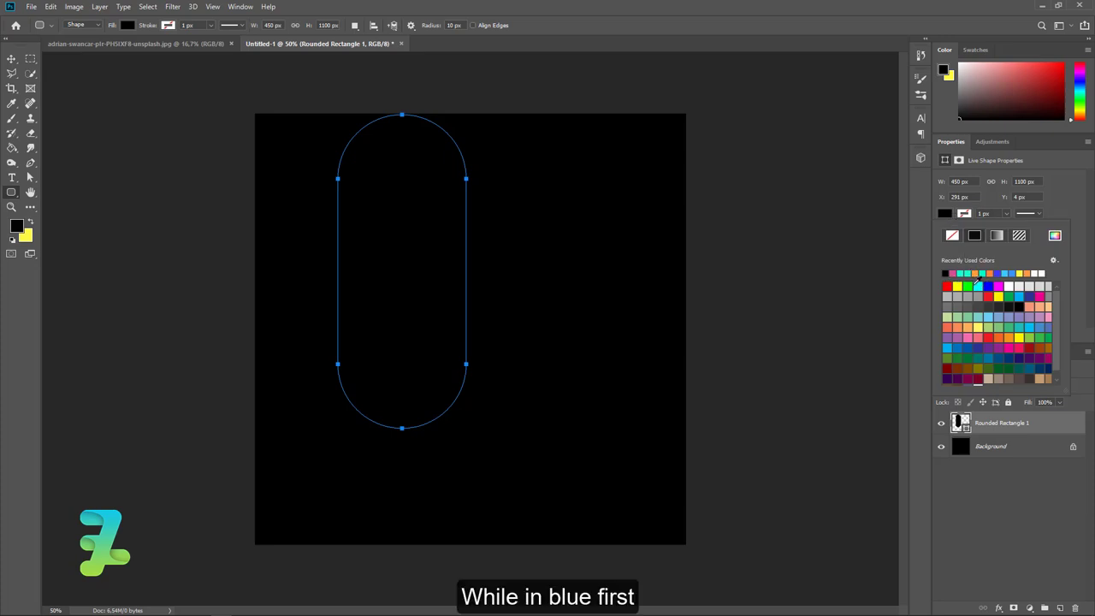
pyautogui.click(977, 285)
pyautogui.click(12, 59)
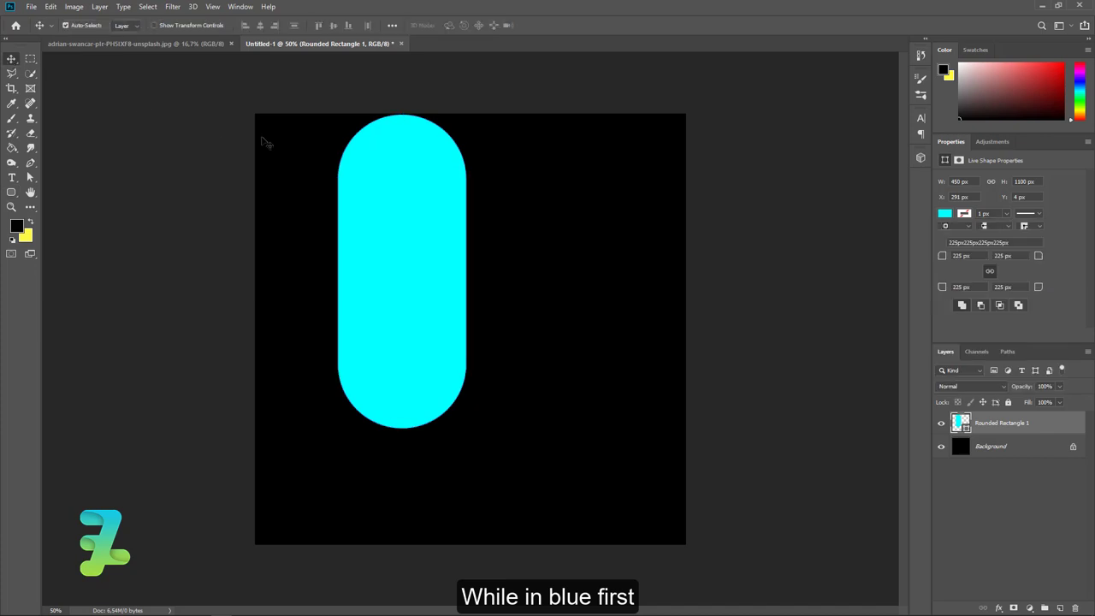
pyautogui.moveTo(415, 175); pyautogui.dragTo(489, 214)
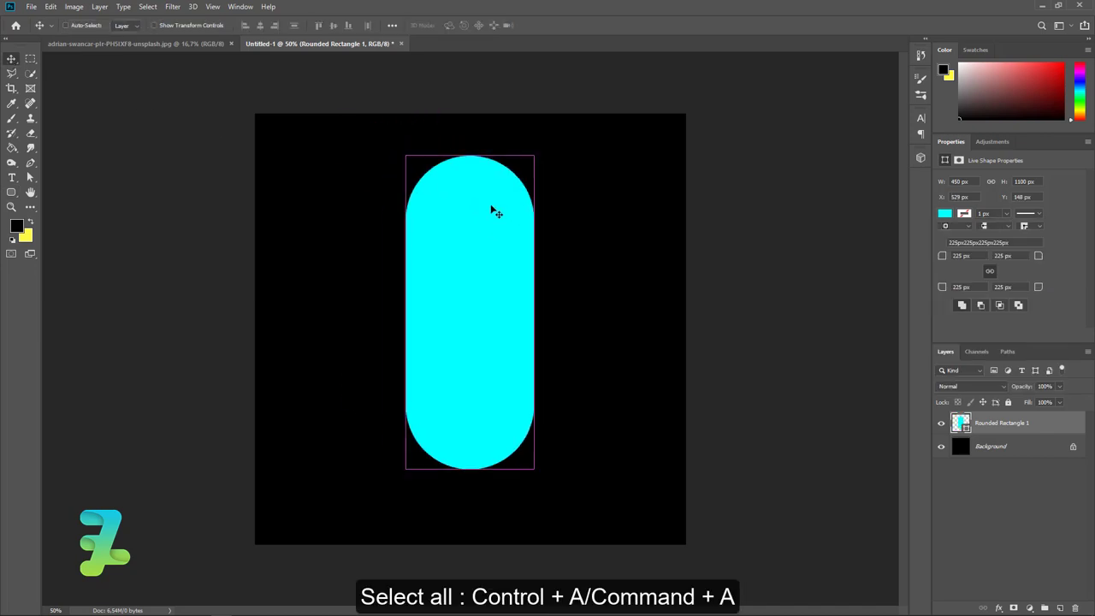
# Centre the pill horizontally and vertically on the canvas, then zoom in
pyautogui.hotkey('ctrl', 'a')
pyautogui.click(333, 25)
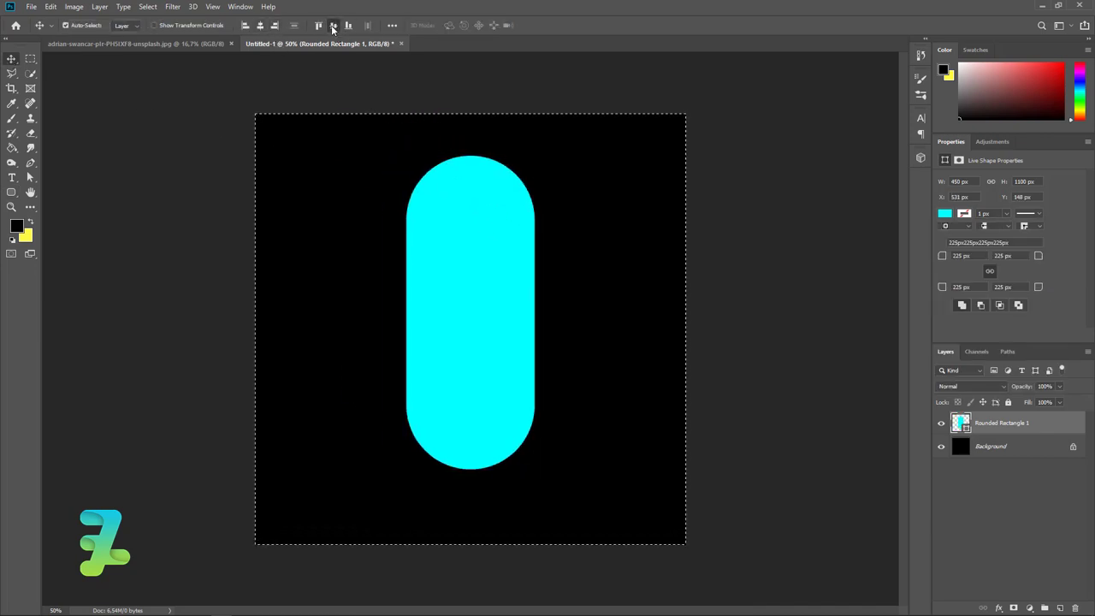
pyautogui.click(333, 25)
pyautogui.hotkey('ctrl', 'd')
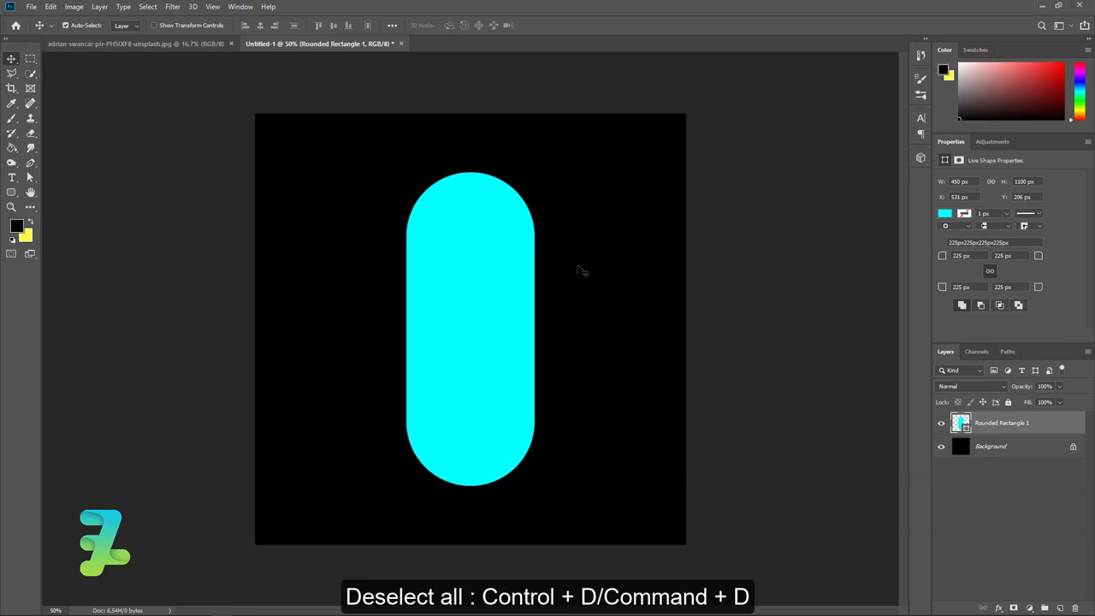
pyautogui.hotkey('ctrl', '+')
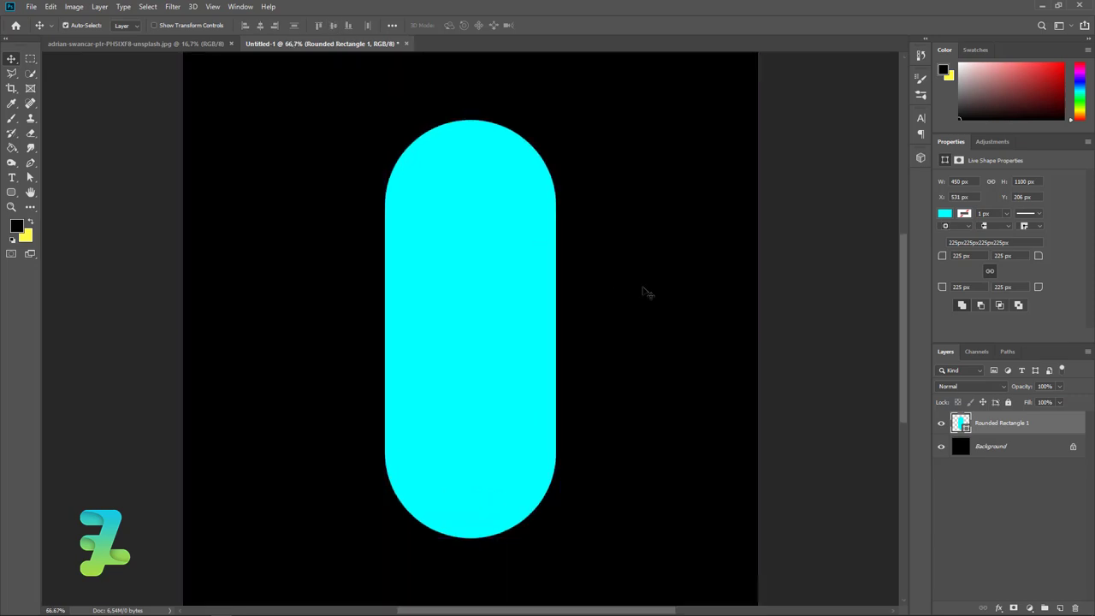
# On a new layer, create a 450 × 100 px black ellipse
pyautogui.click(1058, 605)
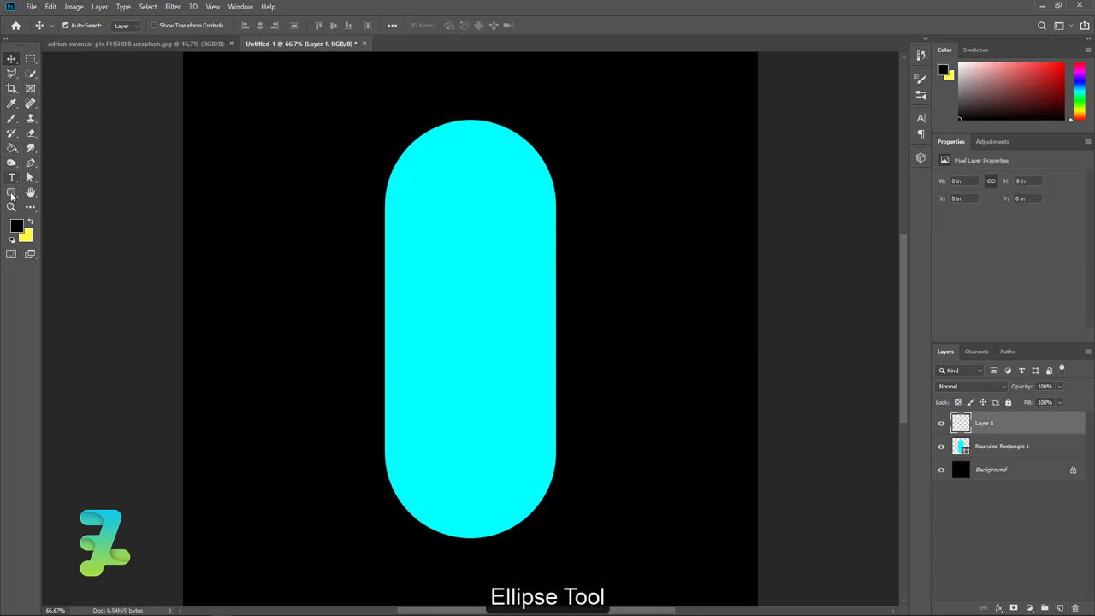
pyautogui.click(11, 191)
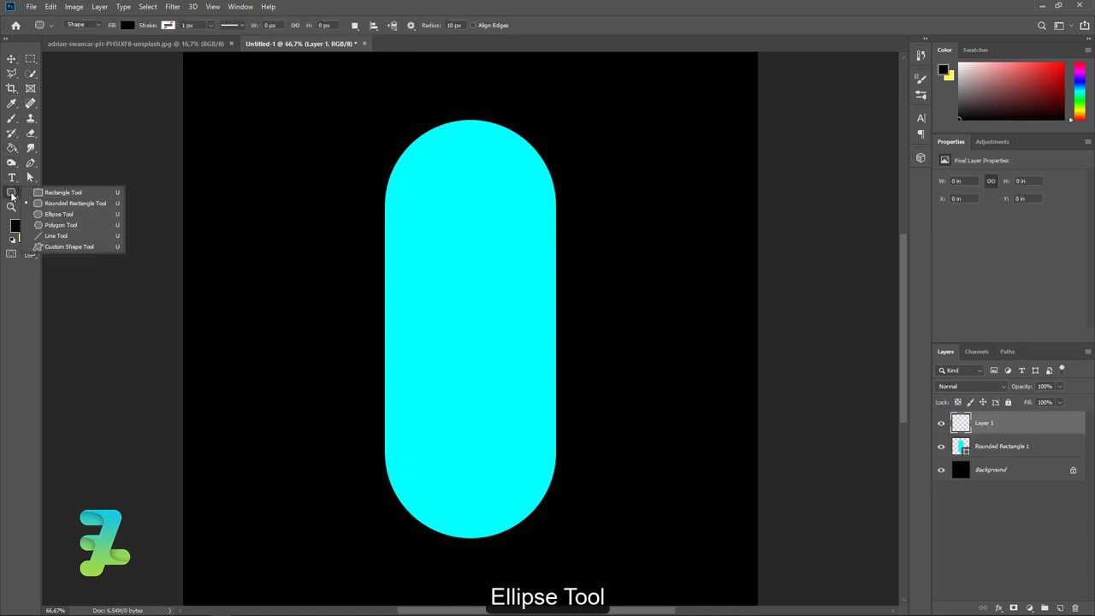
pyautogui.click(50, 214)
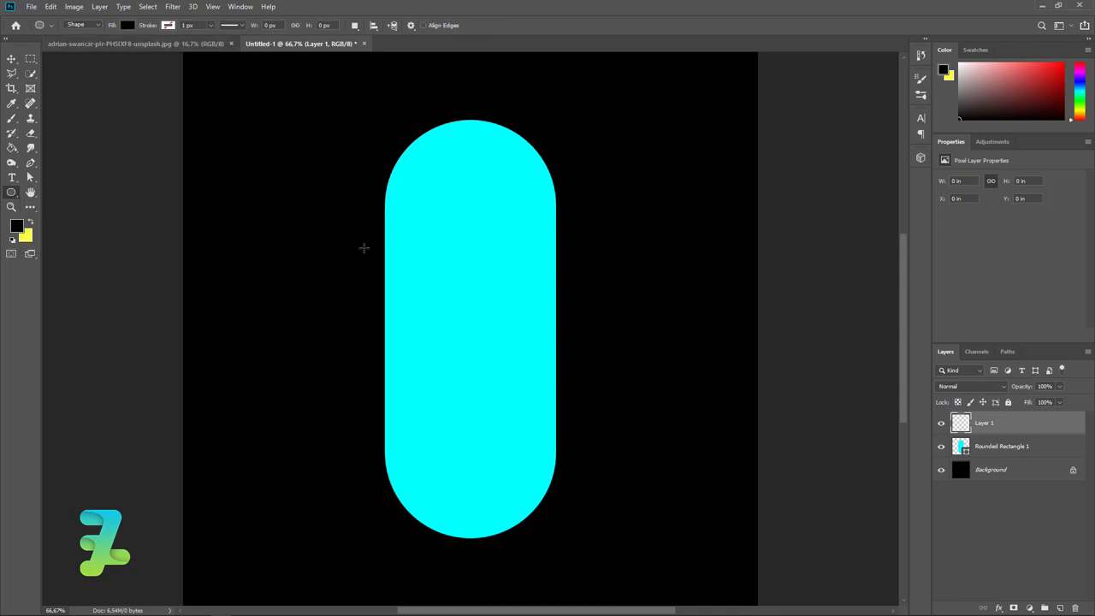
pyautogui.click(403, 324)
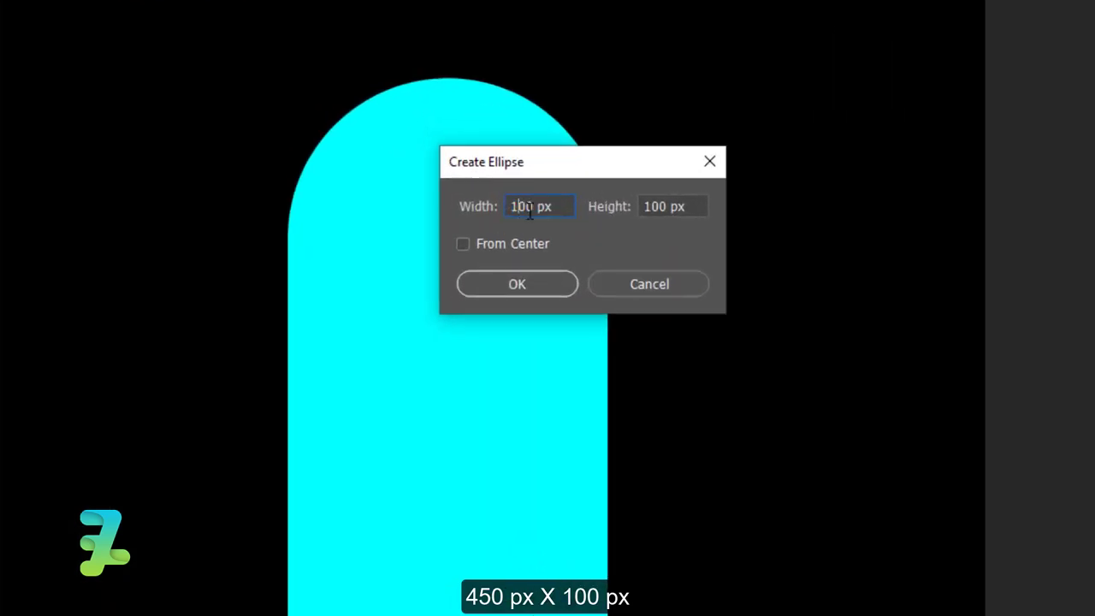
pyautogui.moveTo(530, 213); pyautogui.dragTo(491, 214)
pyautogui.write('450')
pyautogui.write('0')
pyautogui.press('BackSpace')
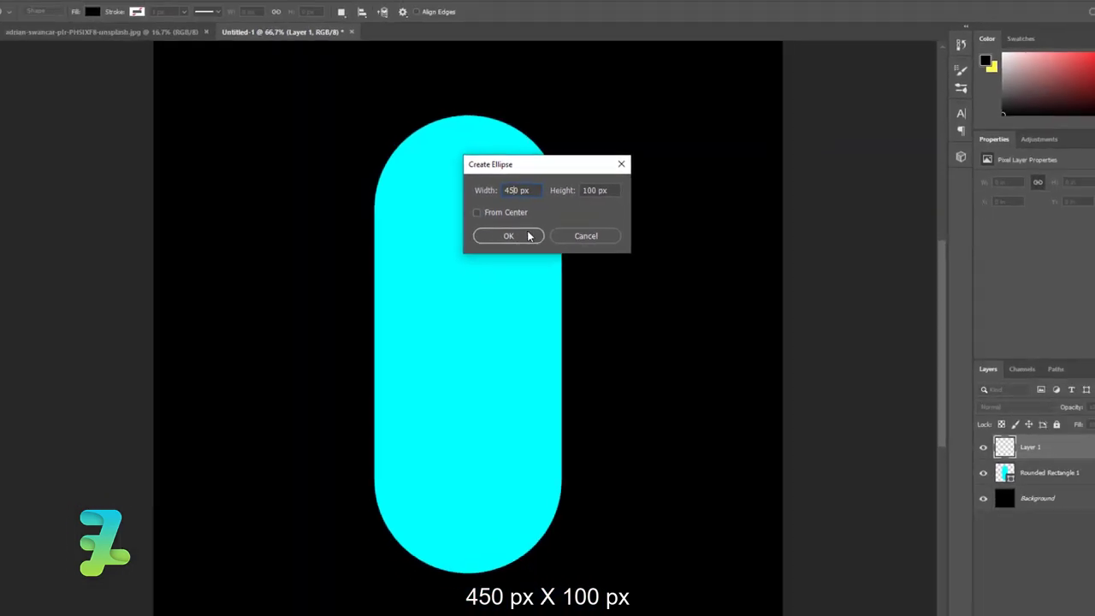
pyautogui.click(529, 236)
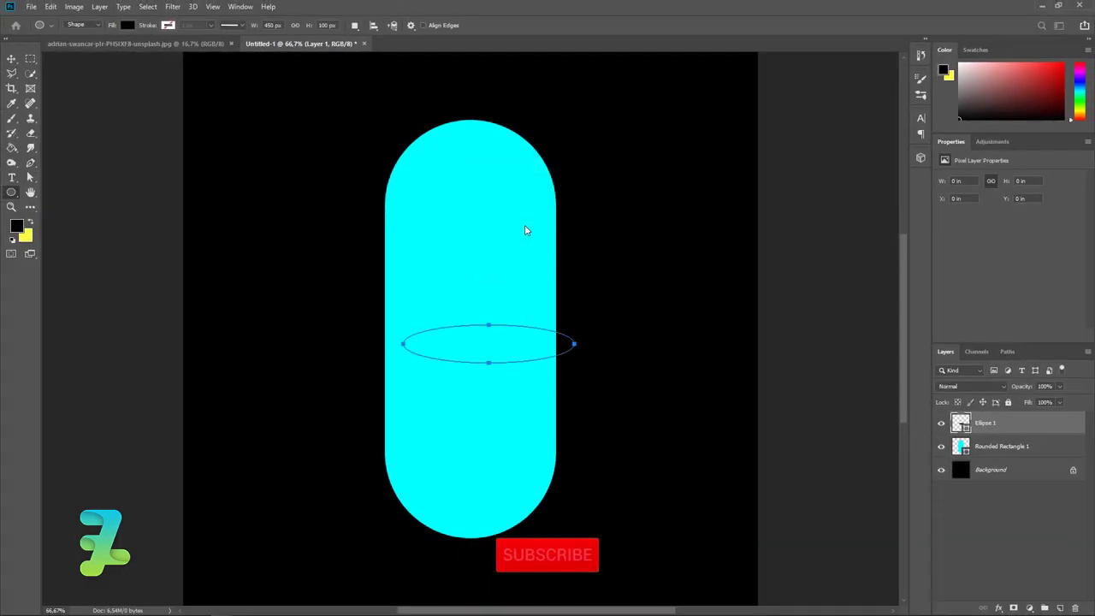
# Place the ellipse across the pill, flatten it to 50 px, and centre it vertically
pyautogui.click(11, 58)
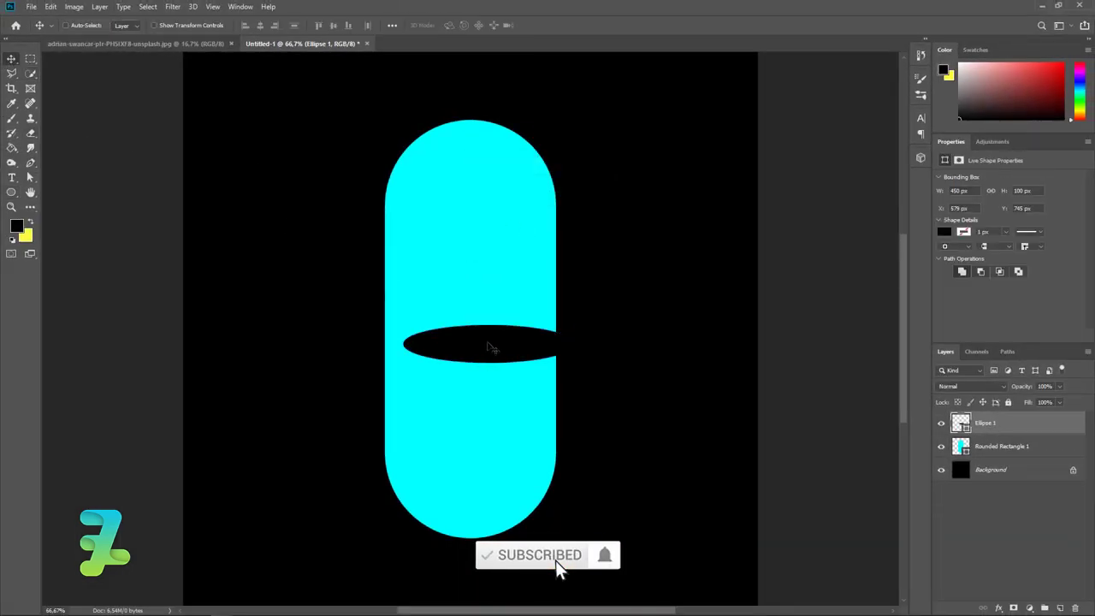
pyautogui.moveTo(488, 347); pyautogui.dragTo(470, 343)
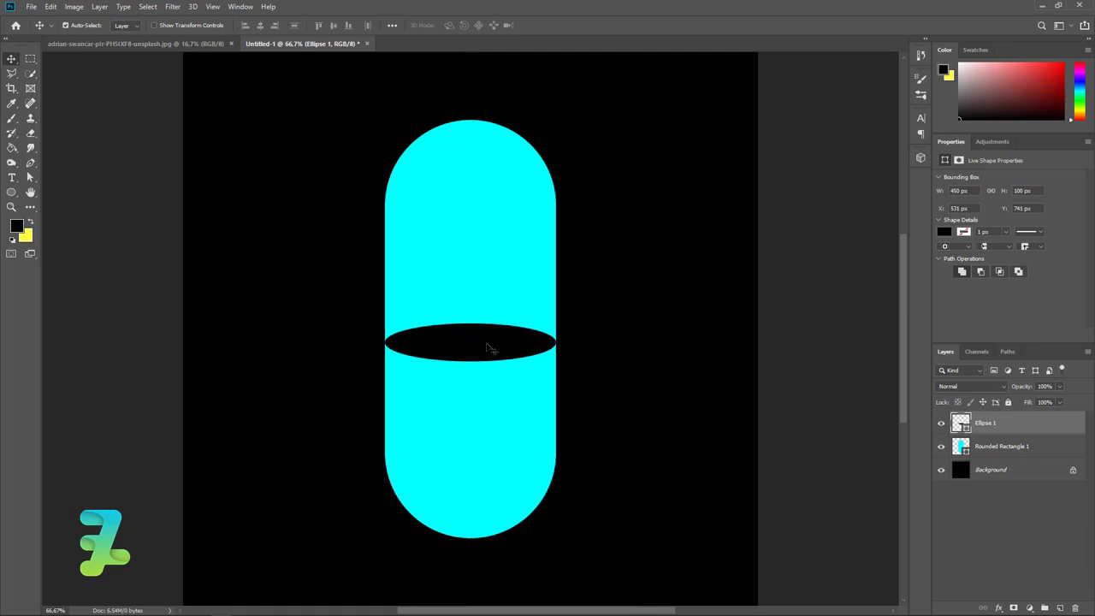
pyautogui.press('Down')
pyautogui.press('Down')
pyautogui.press('Down')
pyautogui.press('Down')
pyautogui.press('Down')
pyautogui.press('Down')
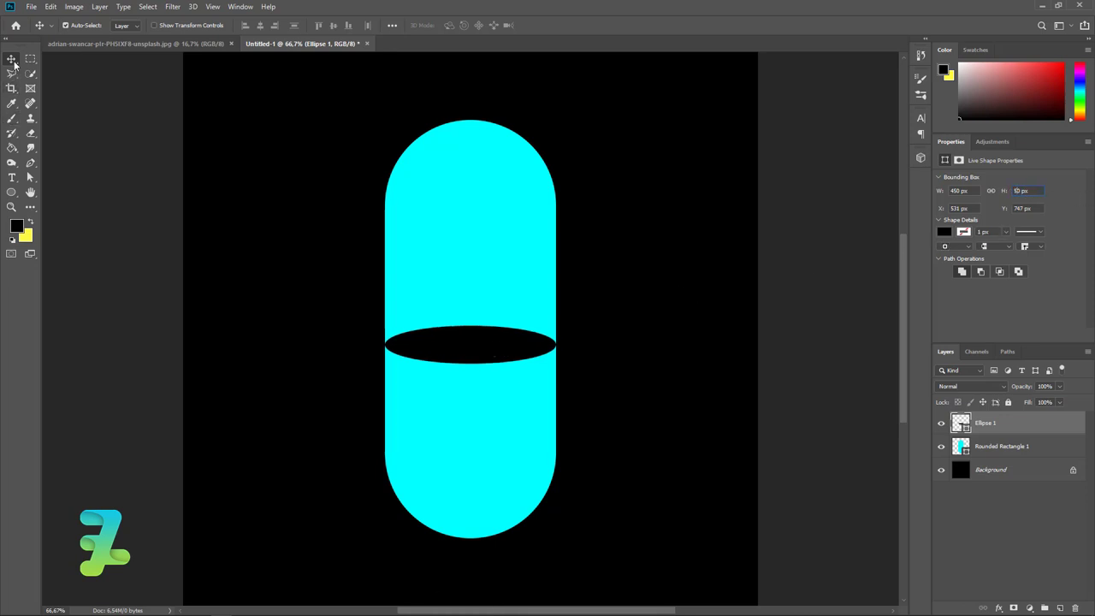
pyautogui.press('Return')
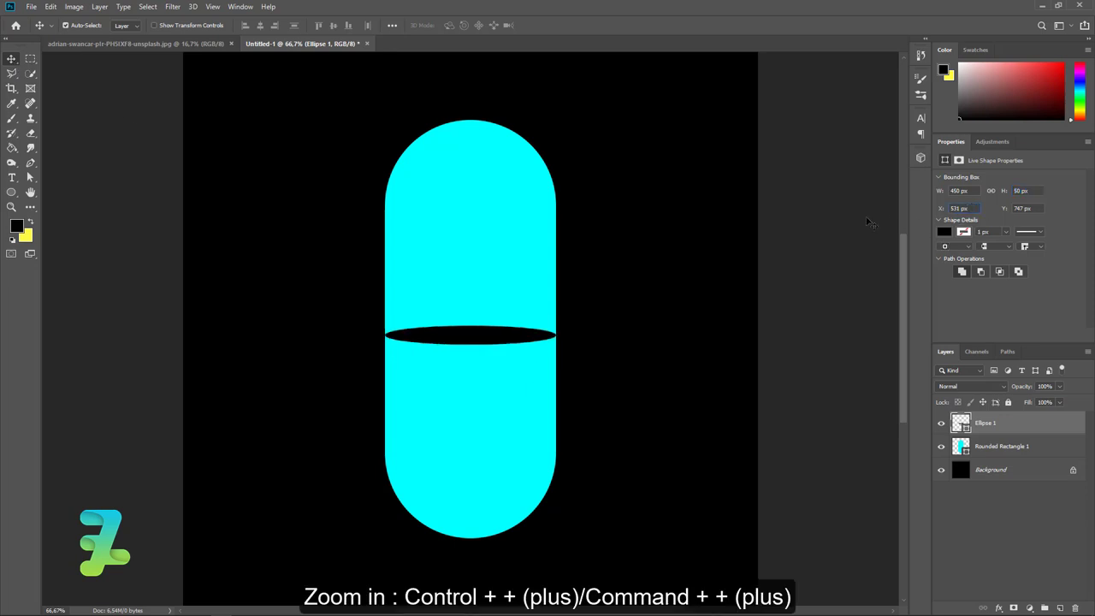
pyautogui.hotkey('ctrl', '+')
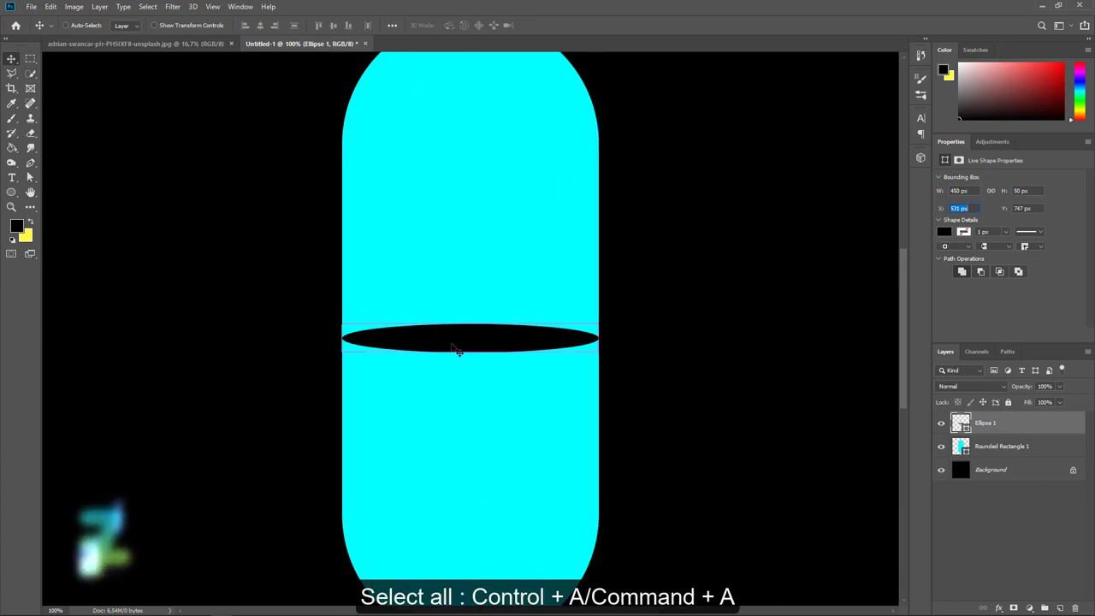
pyautogui.hotkey('ctrl', 'a')
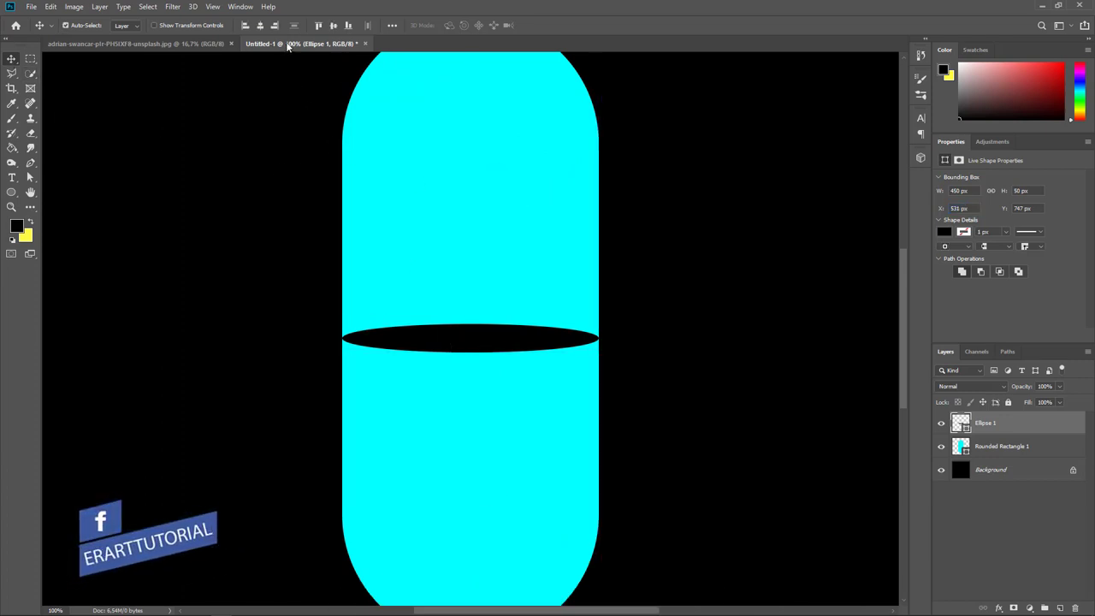
pyautogui.click(332, 24)
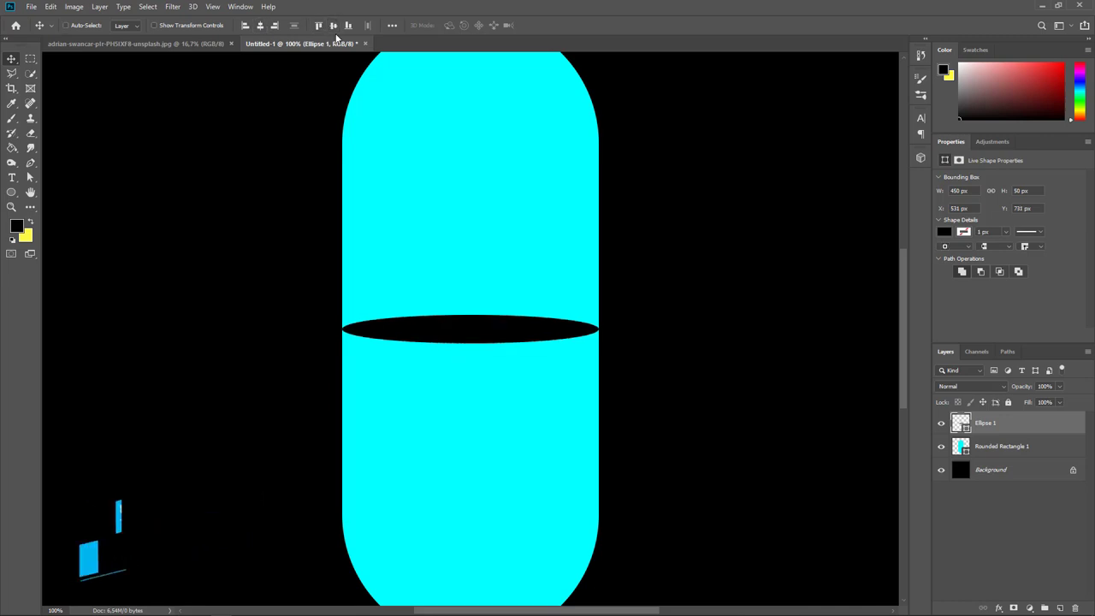
pyautogui.hotkey('ctrl', 'd')
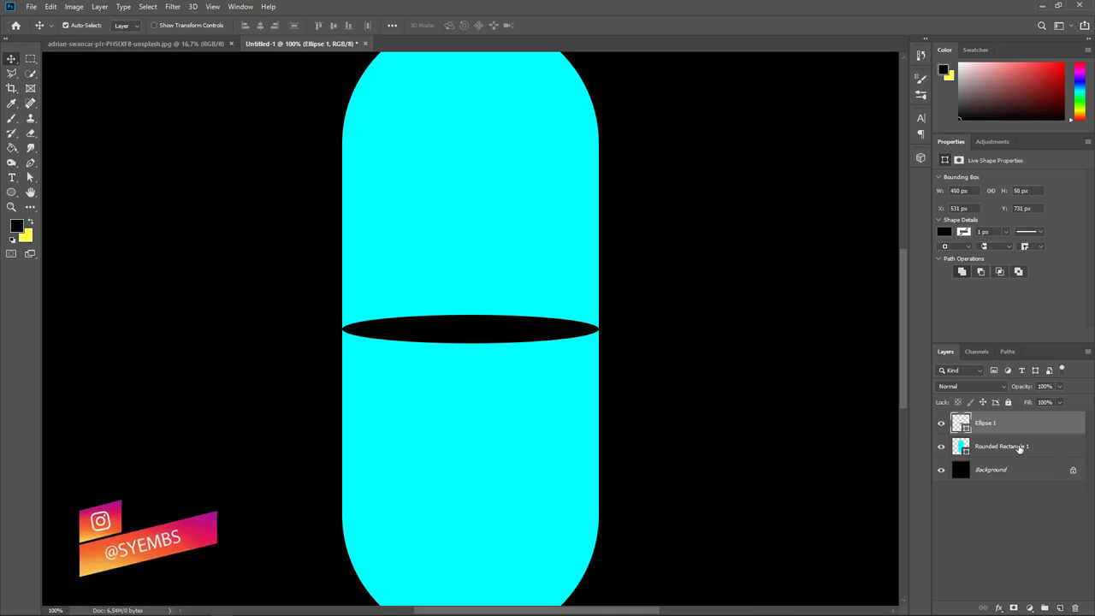
# Duplicate Rounded Rectangle 1 and fill the copy bright red #ff1727
pyautogui.click(1045, 447)
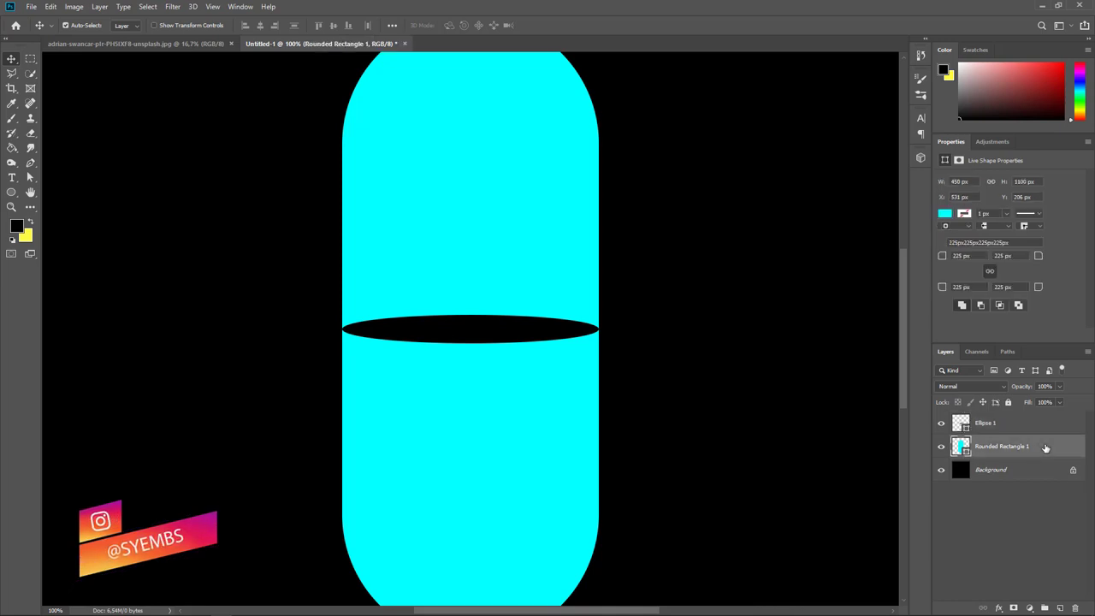
pyautogui.hotkey('ctrl', 'j')
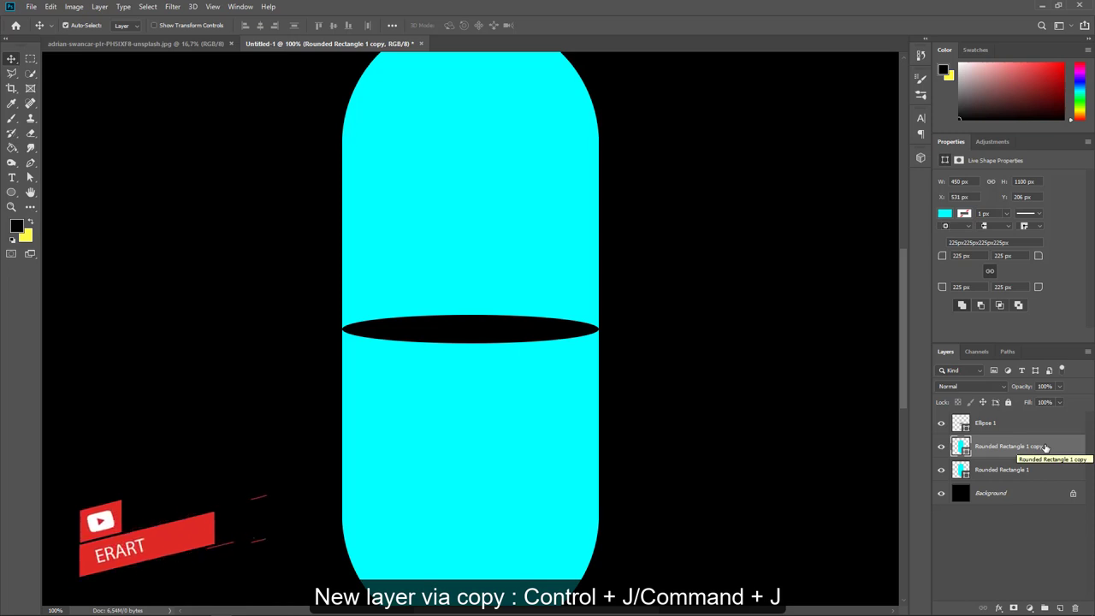
pyautogui.doubleClick(956, 422)
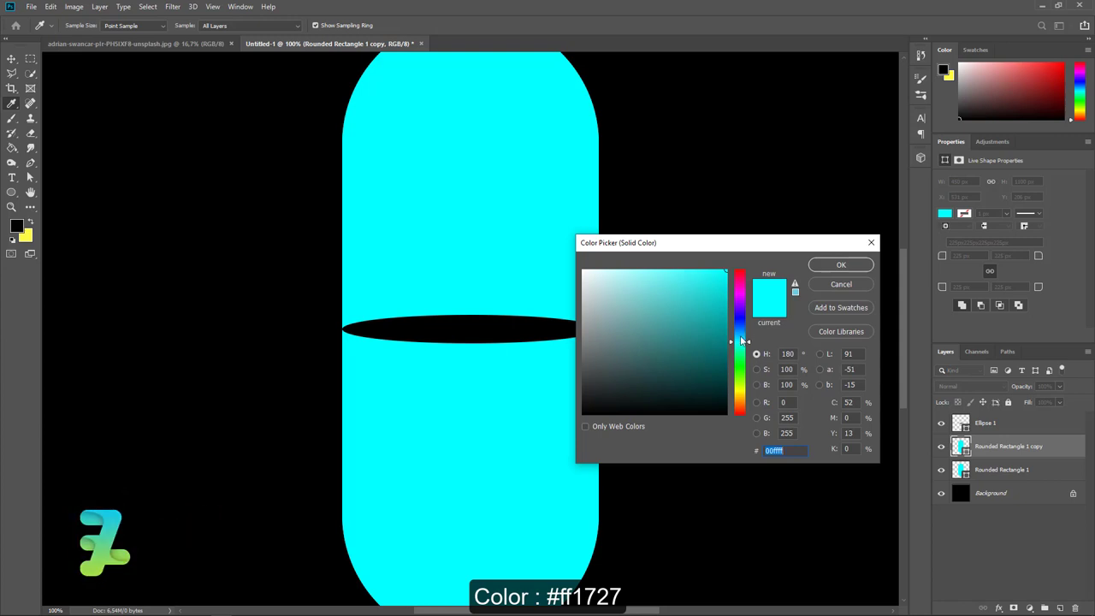
pyautogui.moveTo(739, 314); pyautogui.dragTo(741, 278)
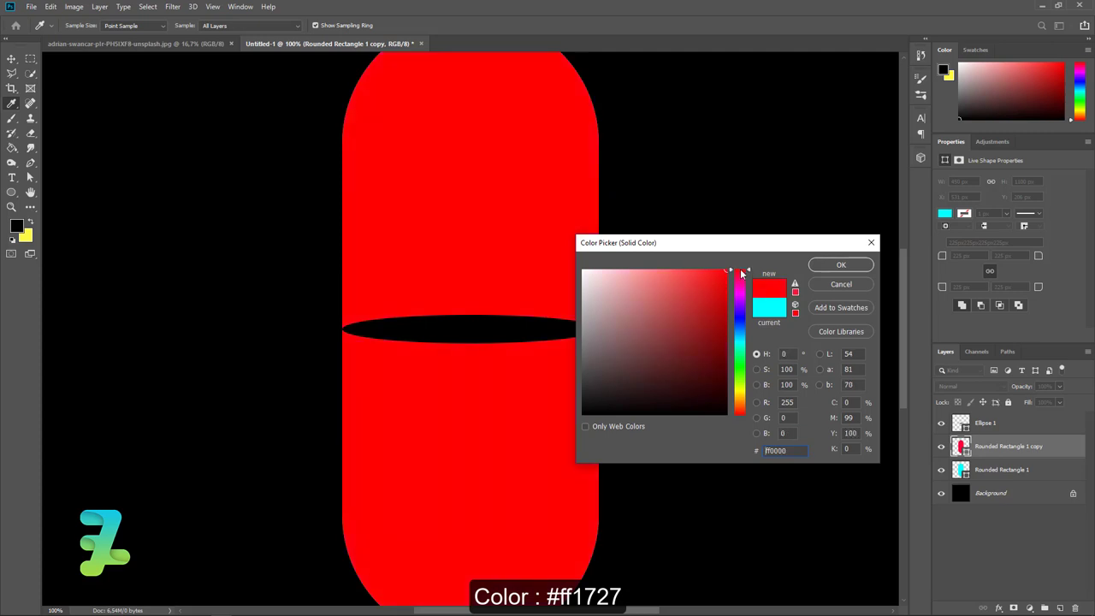
pyautogui.click(681, 267)
pyautogui.moveTo(683, 263); pyautogui.dragTo(718, 258)
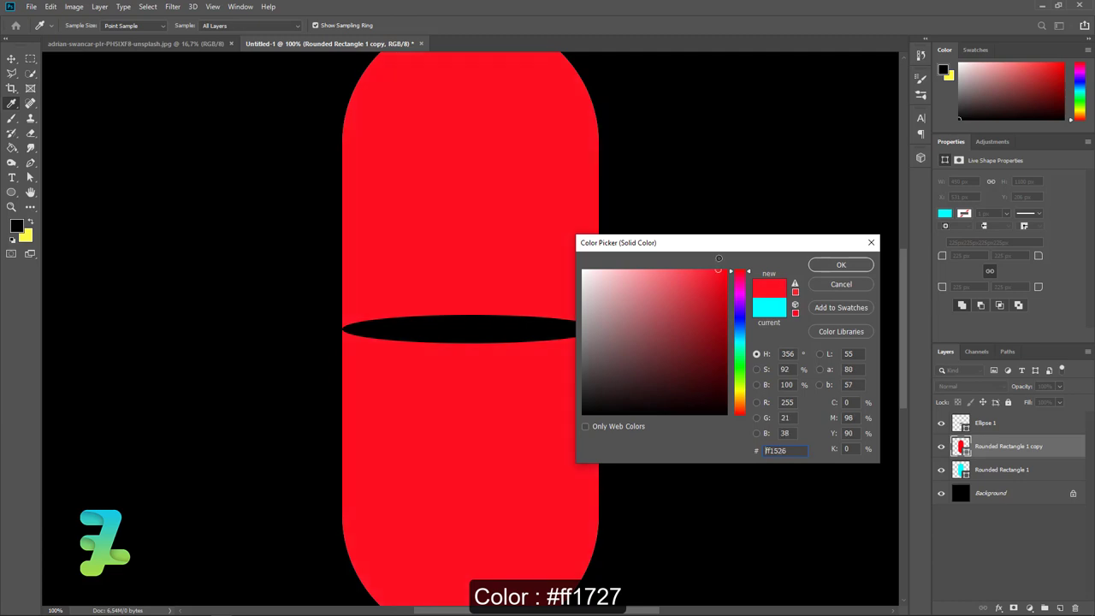
pyautogui.click(828, 267)
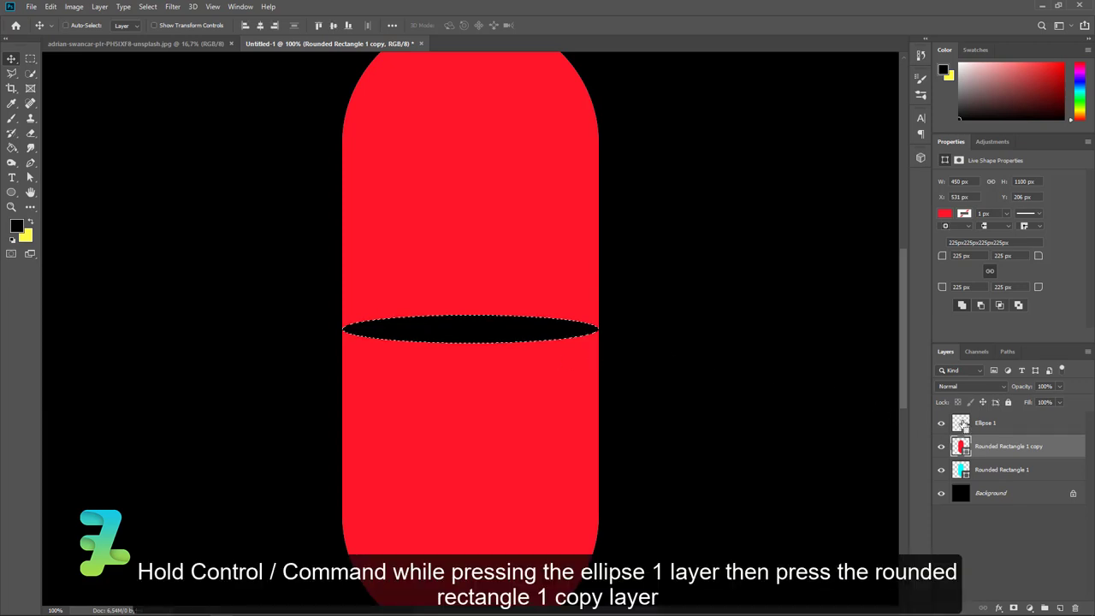
# Add ellipse-shaped layer masks to both the red copy and the cyan pill
pyautogui.keyDown('ctrl'); pyautogui.click(961, 423); pyautogui.keyUp('ctrl')
pyautogui.click(1014, 608)
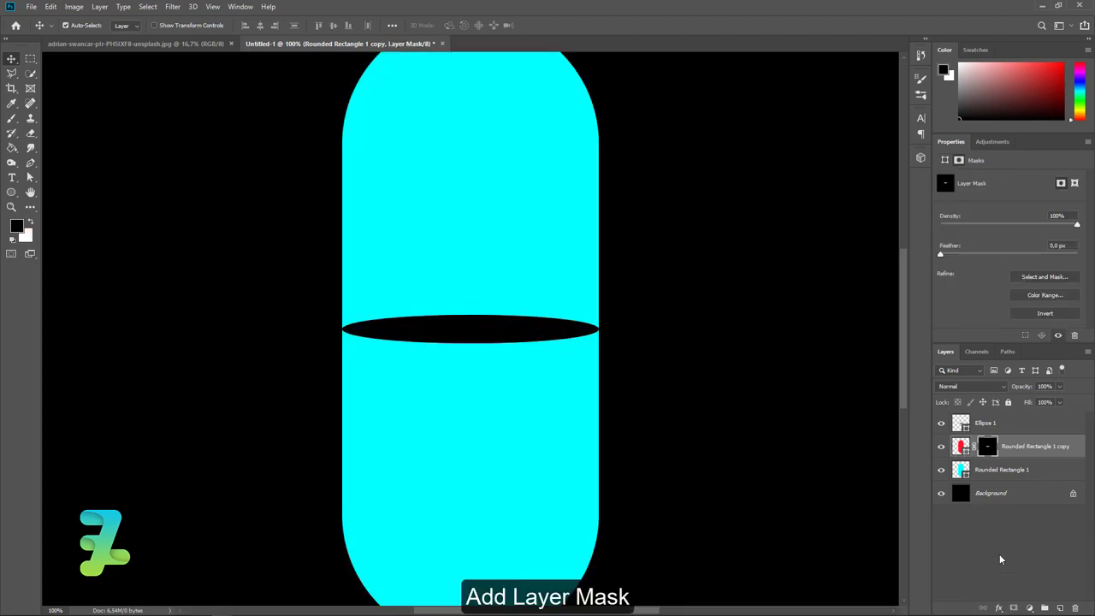
pyautogui.keyDown('ctrl'); pyautogui.click(958, 423); pyautogui.keyUp('ctrl')
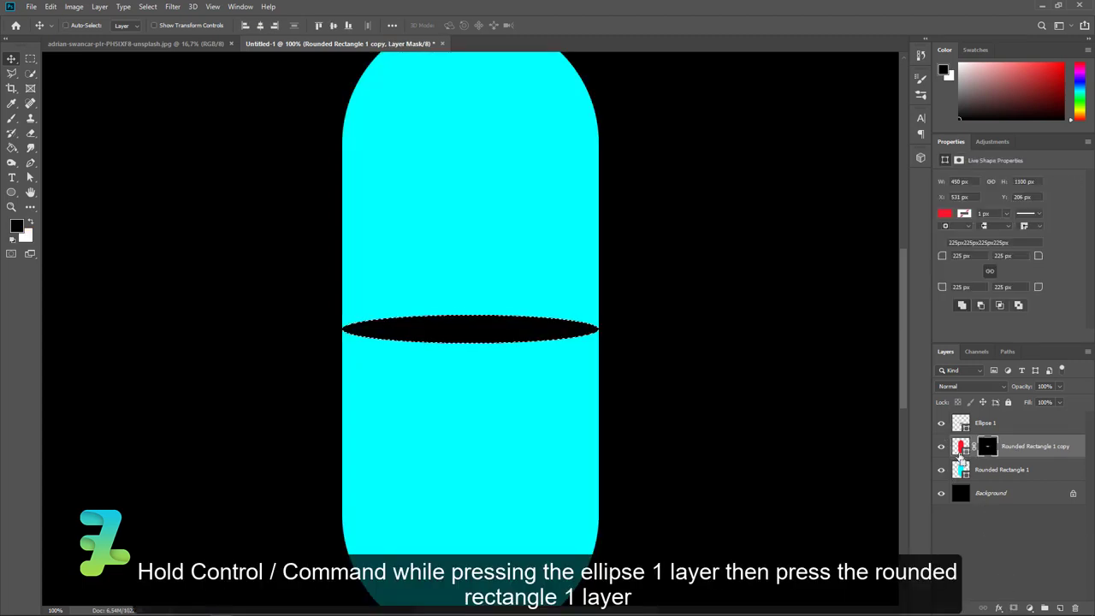
pyautogui.doubleClick(961, 469)
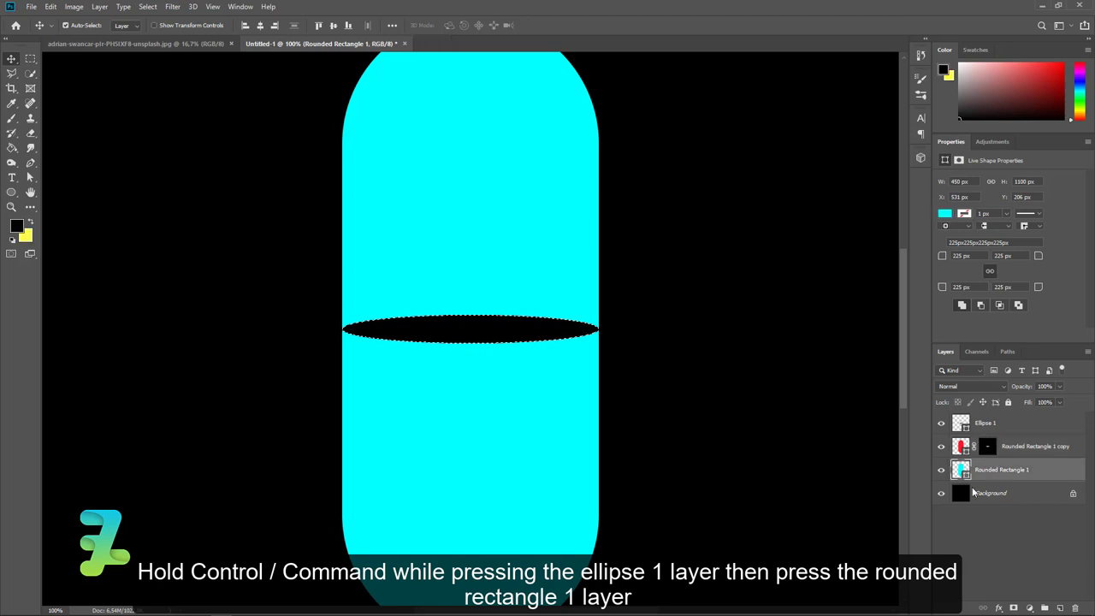
pyautogui.click(853, 284)
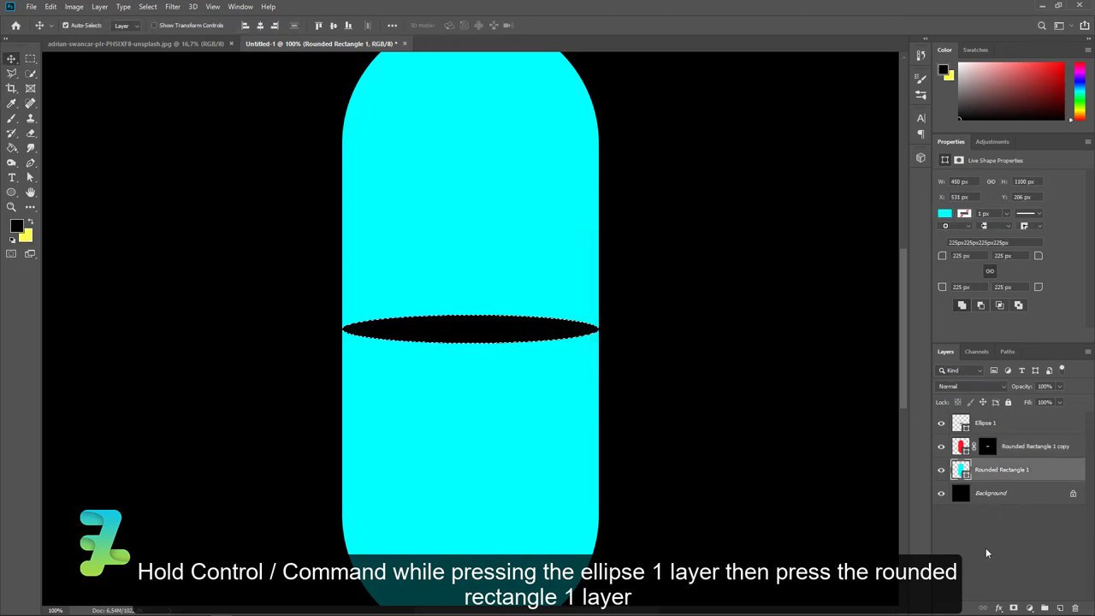
pyautogui.click(1014, 608)
# Hide Ellipse 1, invert the red copy's mask, and hide the cyan pill
pyautogui.click(940, 425)
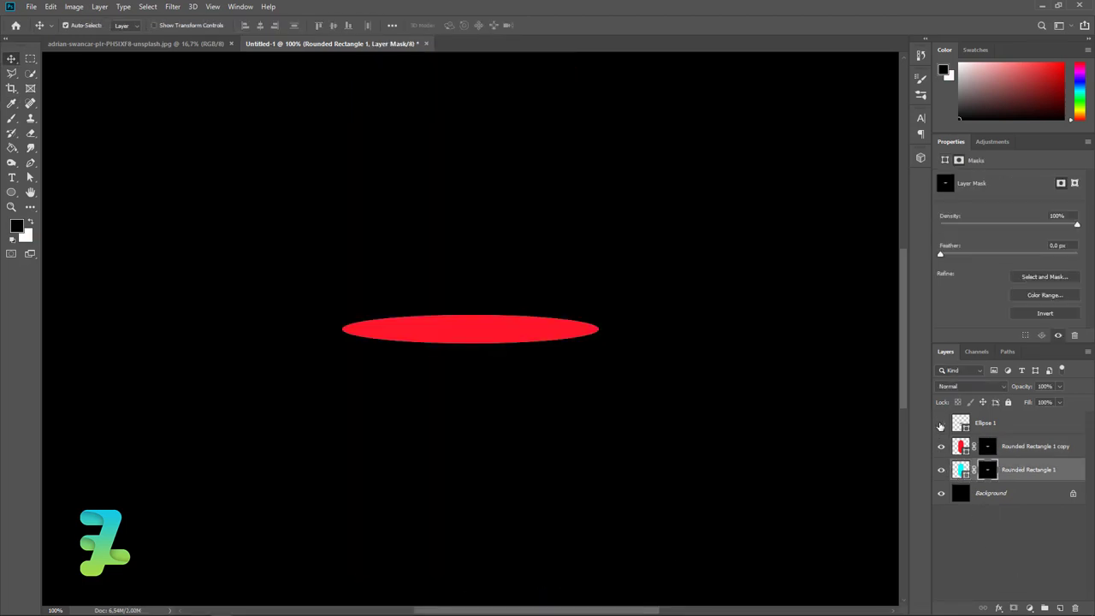
pyautogui.click(988, 454)
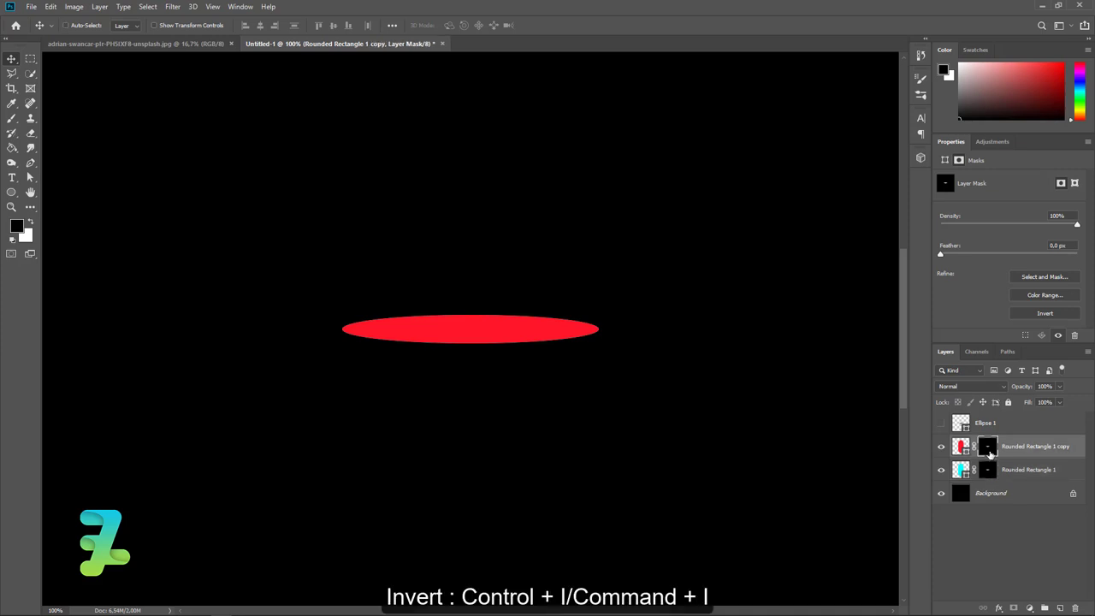
pyautogui.hotkey('ctrl', 'i')
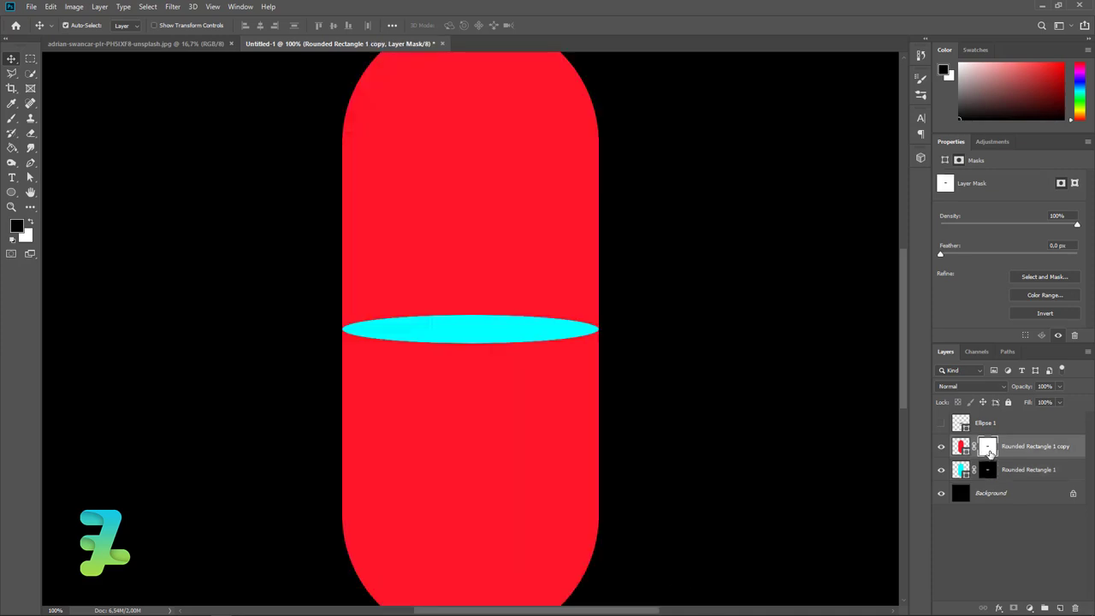
pyautogui.click(940, 470)
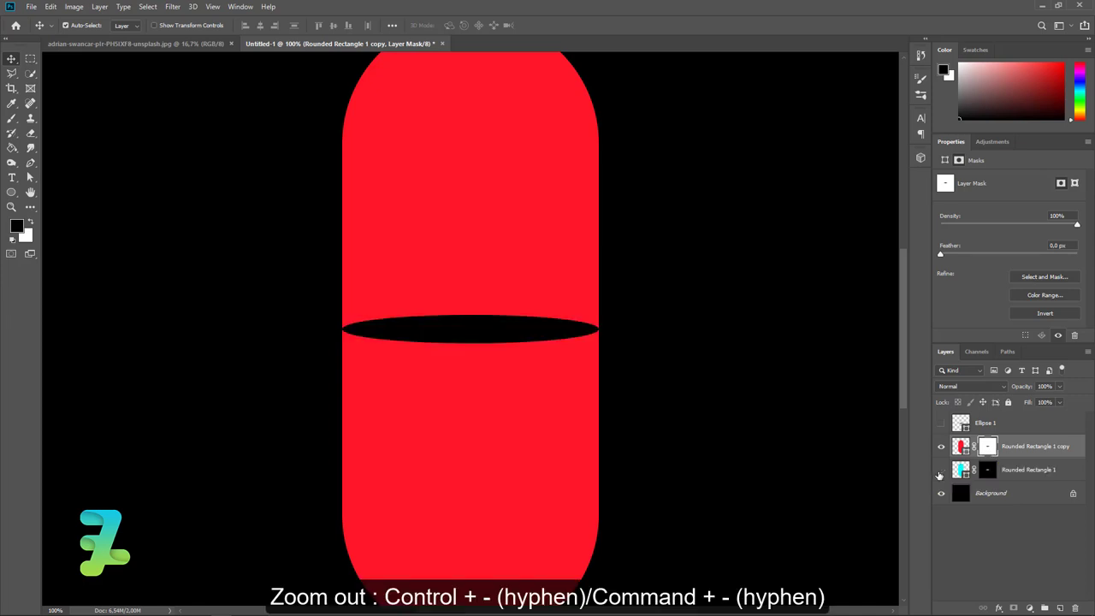
pyautogui.hotkey('ctrl', '-')
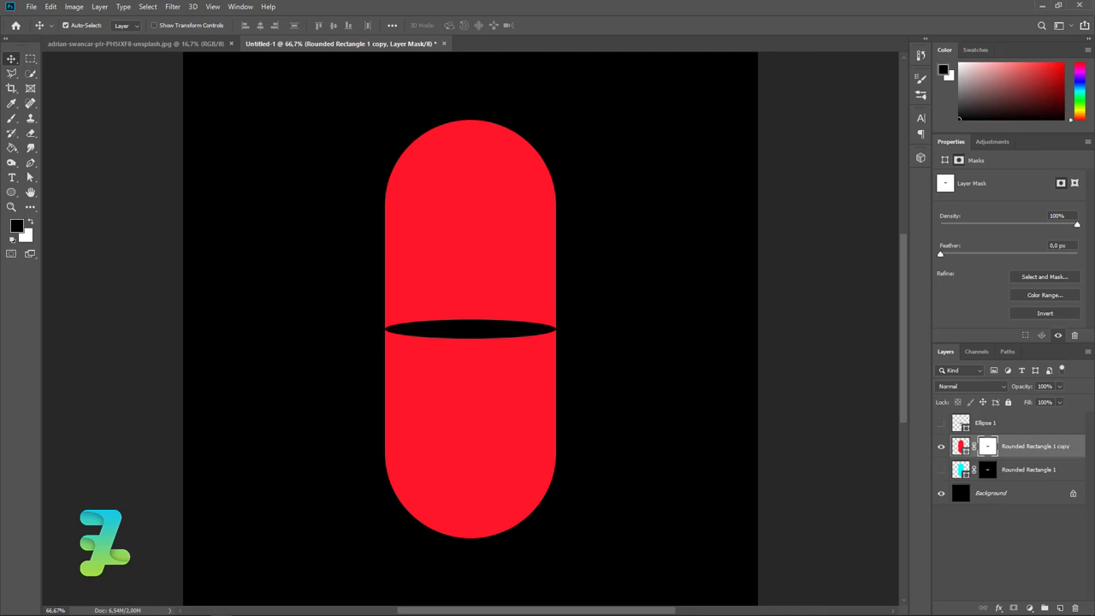
# Lasso the red pill's lower half and paint it black on the copy's mask
pyautogui.click(11, 74)
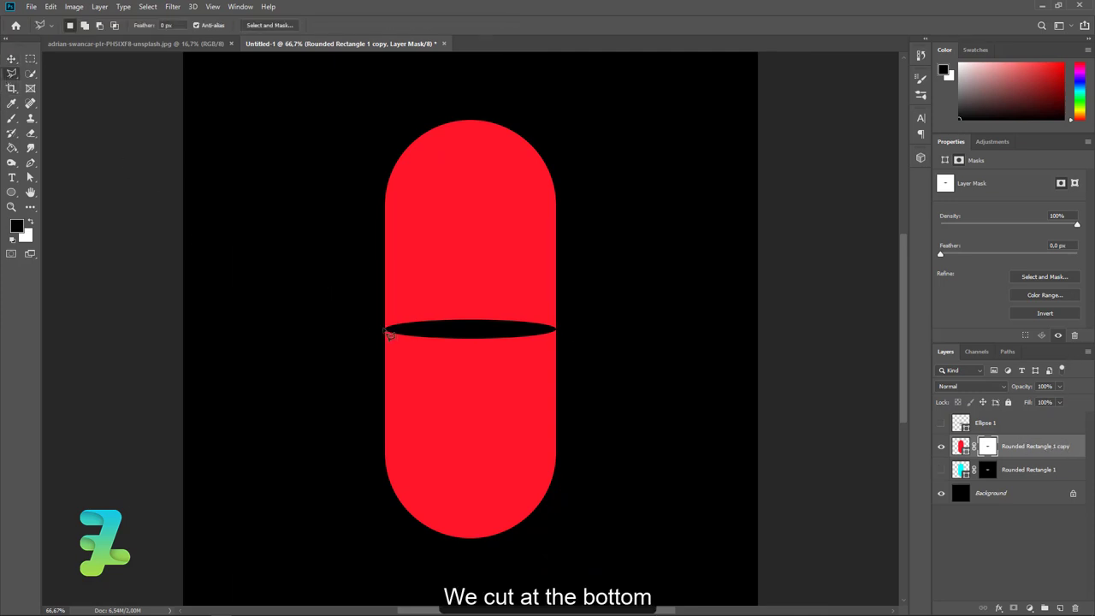
pyautogui.moveTo(589, 340)
pyautogui.mouseDown()
pyautogui.moveTo(606, 335)
pyautogui.moveTo(621, 501)
pyautogui.moveTo(585, 571)
pyautogui.moveTo(368, 577)
pyautogui.moveTo(345, 386)
pyautogui.moveTo(372, 338)
pyautogui.moveTo(386, 336)
pyautogui.mouseUp()
pyautogui.rightClick(406, 371)
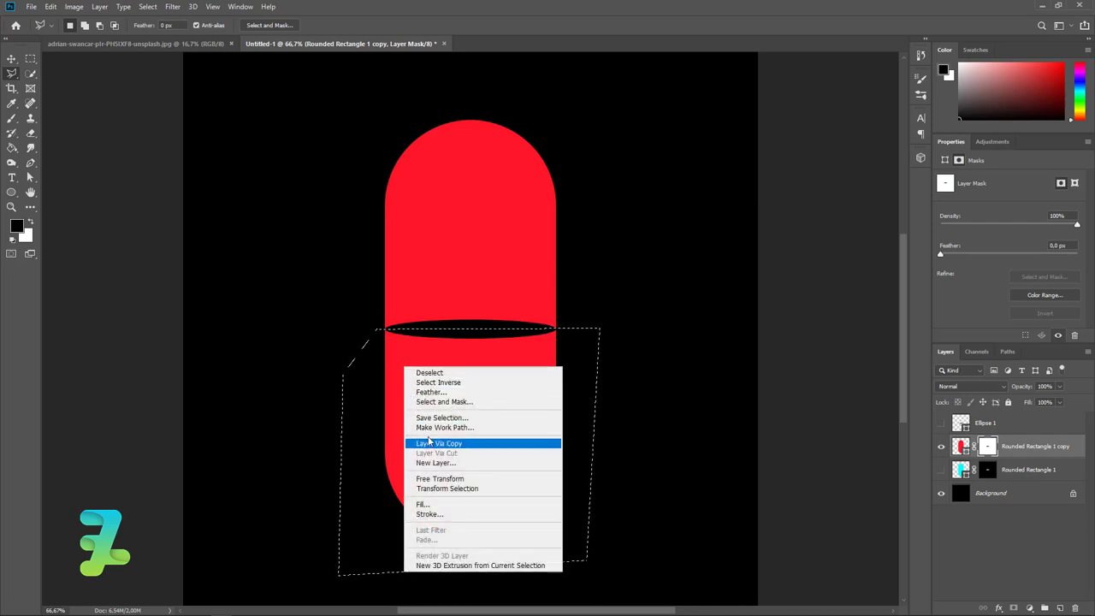
pyautogui.press('Escape')
pyautogui.press('b')
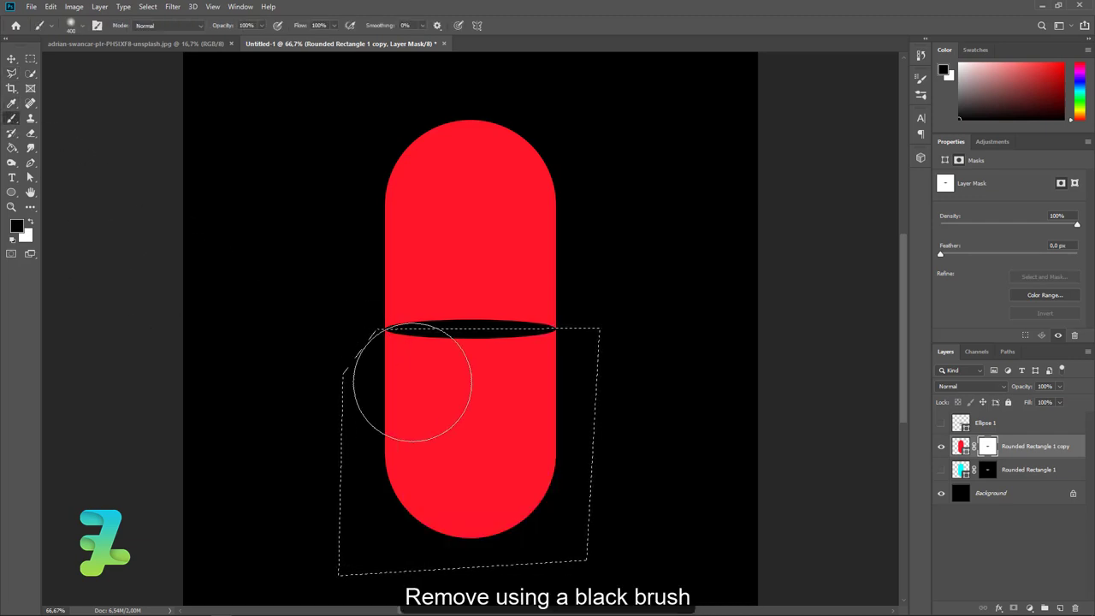
pyautogui.moveTo(411, 382); pyautogui.dragTo(611, 342)
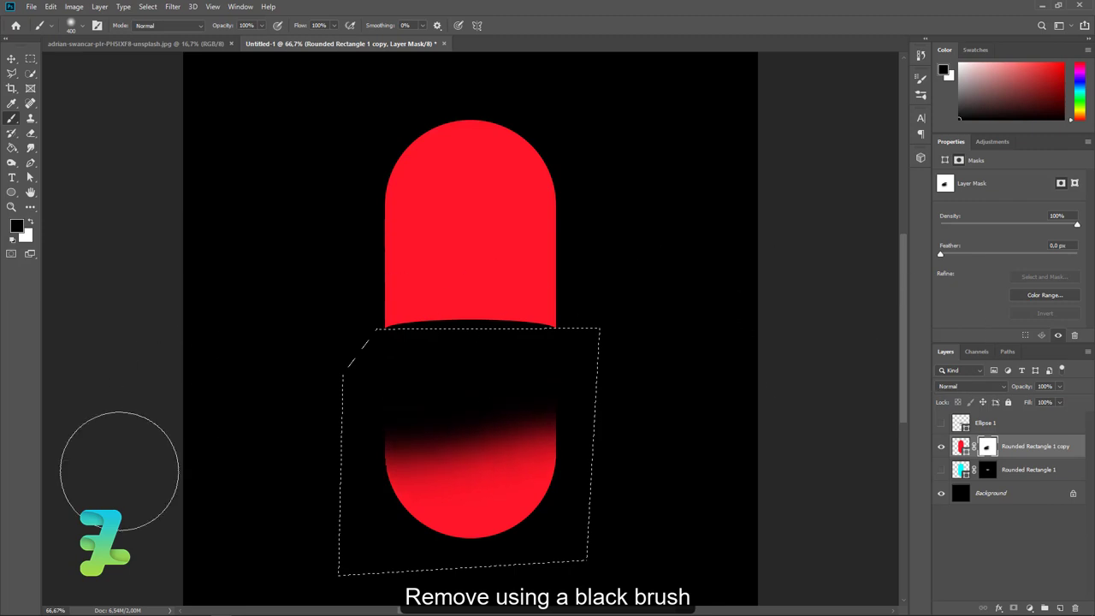
pyautogui.moveTo(119, 470)
pyautogui.mouseDown()
pyautogui.moveTo(570, 426)
pyautogui.moveTo(679, 474)
pyautogui.moveTo(716, 533)
pyautogui.mouseUp()
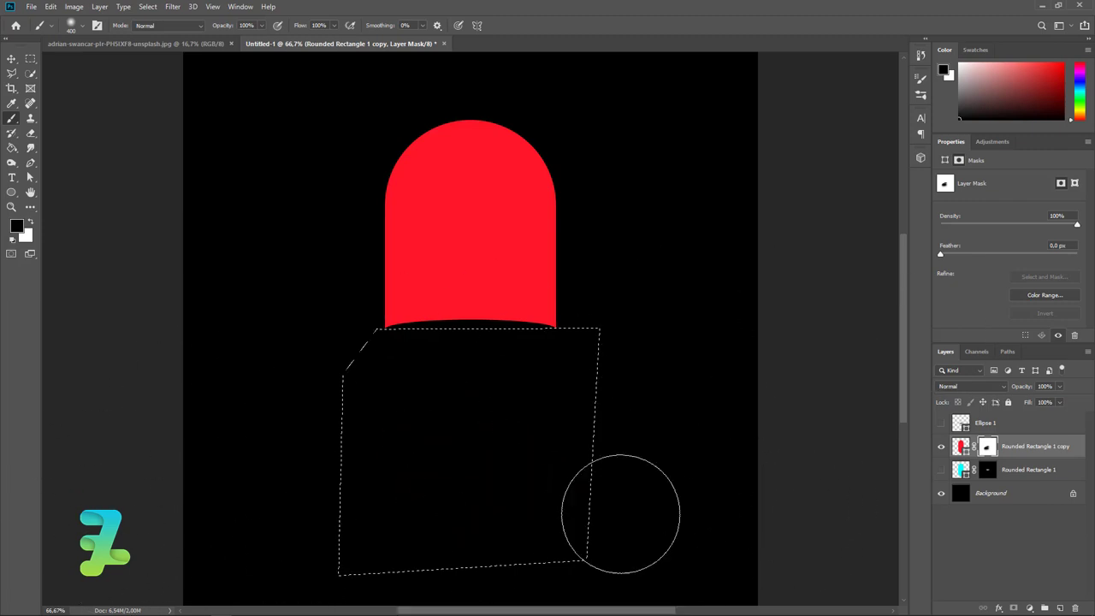
pyautogui.hotkey('ctrl', 'd')
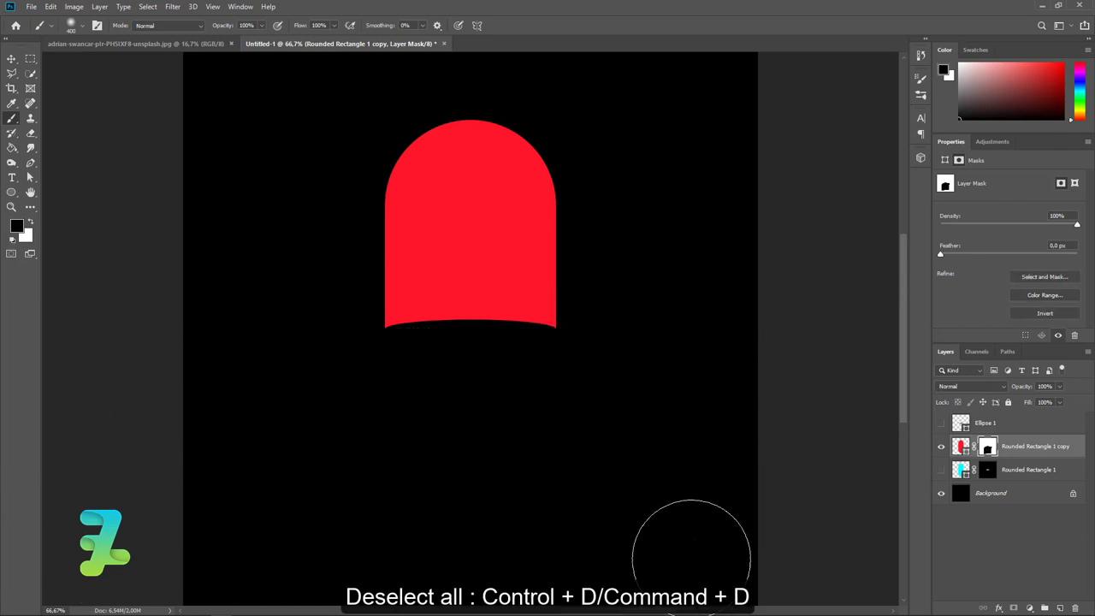
pyautogui.click(14, 59)
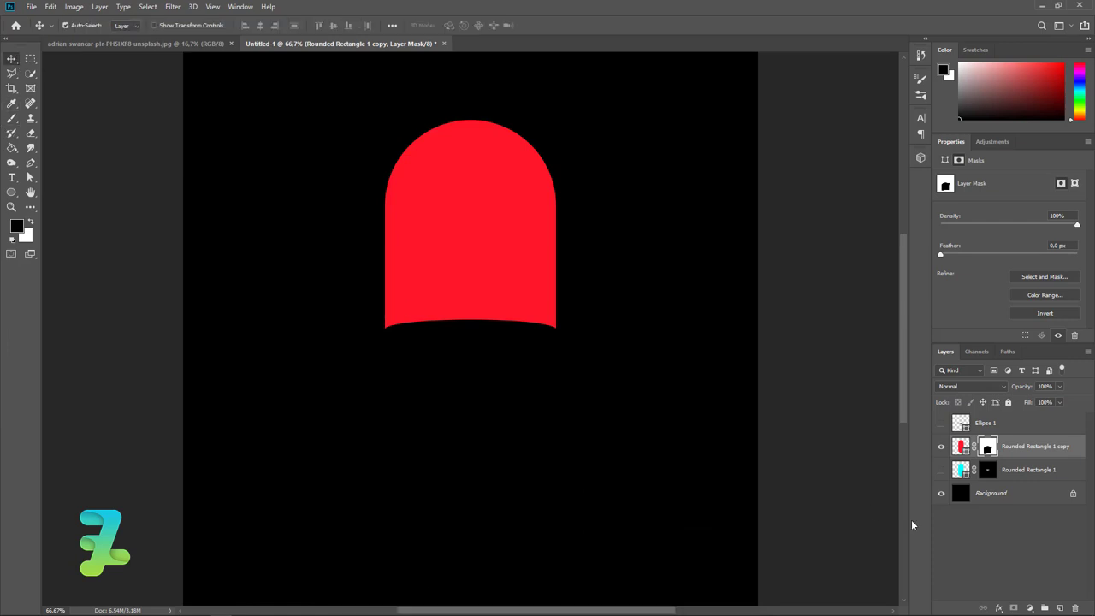
# Show the cyan pill, invert its mask, and hide the red layer
pyautogui.click(941, 470)
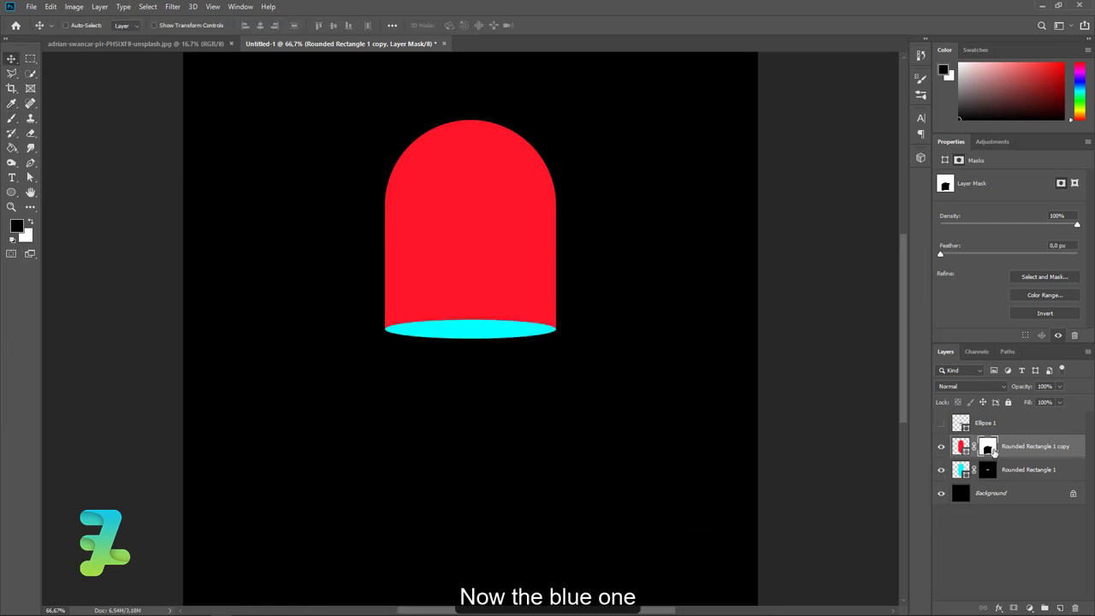
pyautogui.keyDown('ctrl'); pyautogui.click(988, 469); pyautogui.keyUp('ctrl')
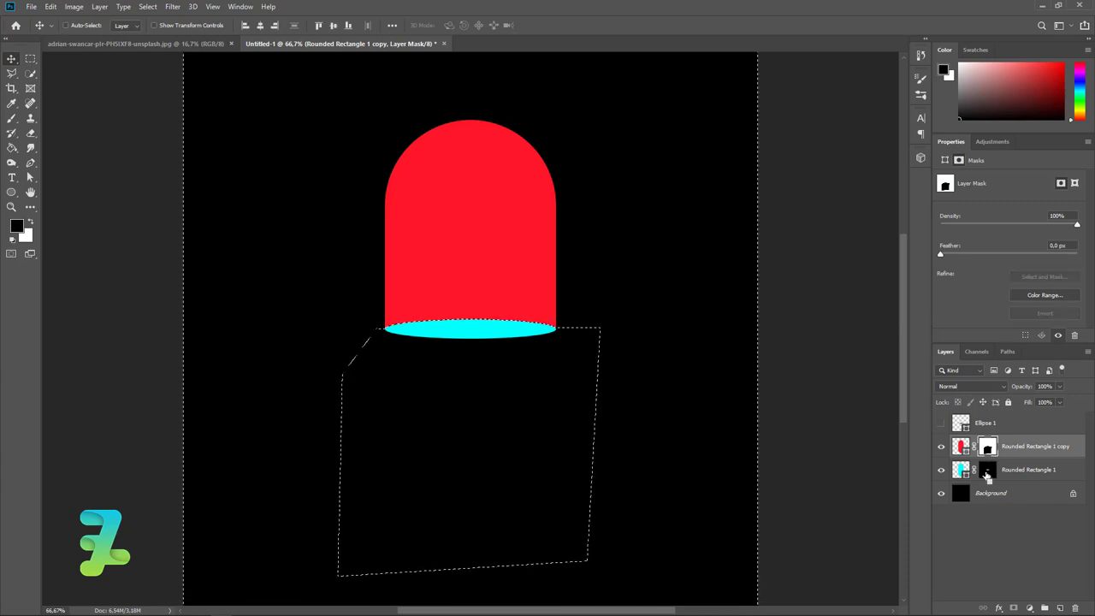
pyautogui.click(988, 470)
pyautogui.hotkey('ctrl', 'i')
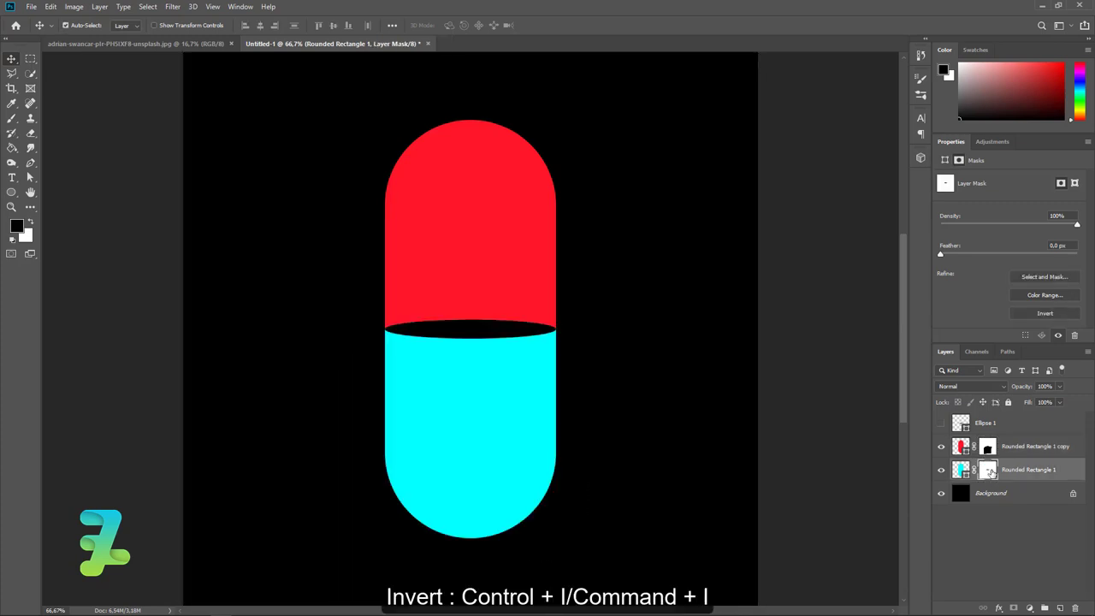
pyautogui.click(943, 447)
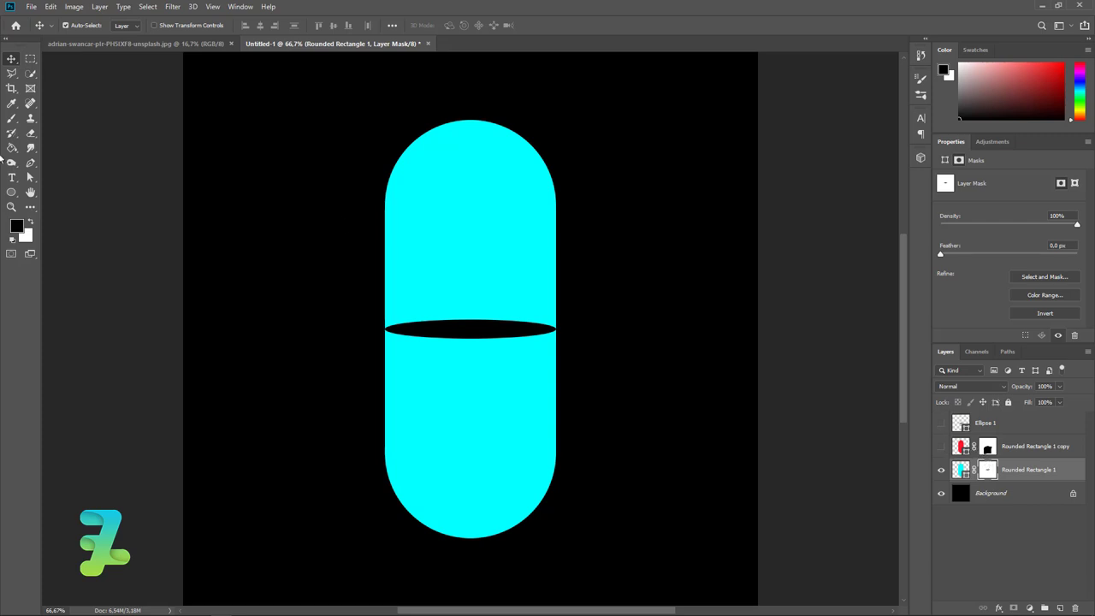
# Select the cyan capsule's top half above the ellipse line with the Lasso
pyautogui.click(30, 163)
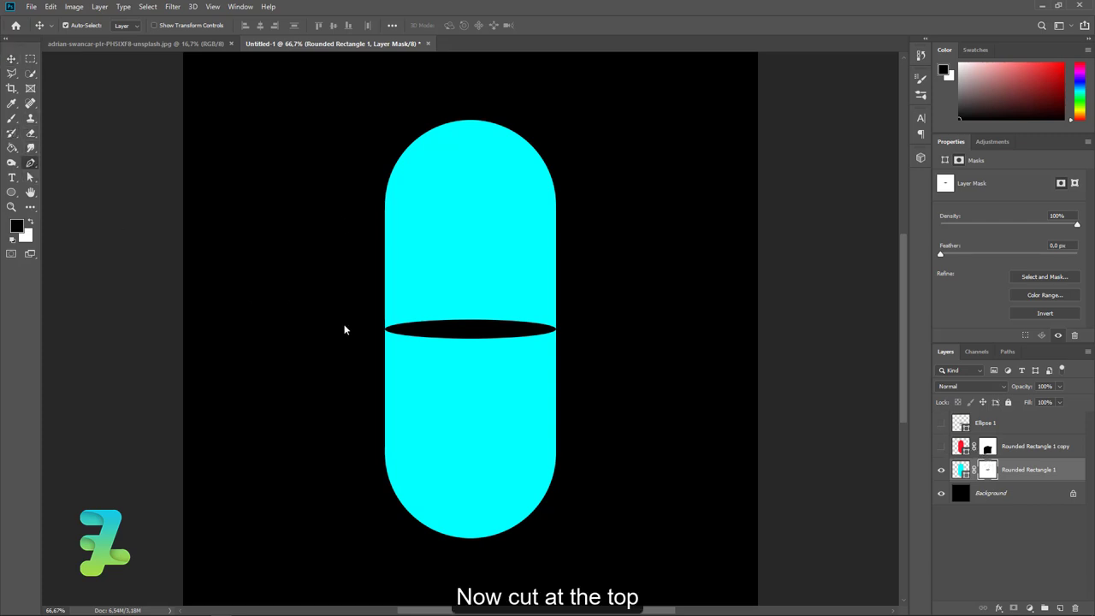
pyautogui.click(378, 328)
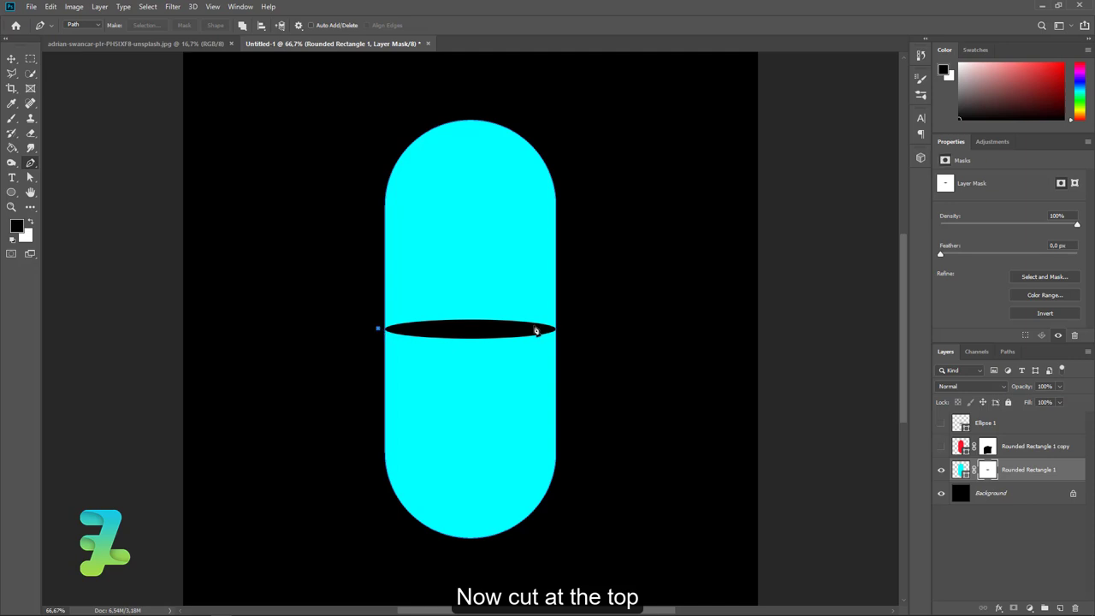
pyautogui.click(587, 329)
pyautogui.click(583, 91)
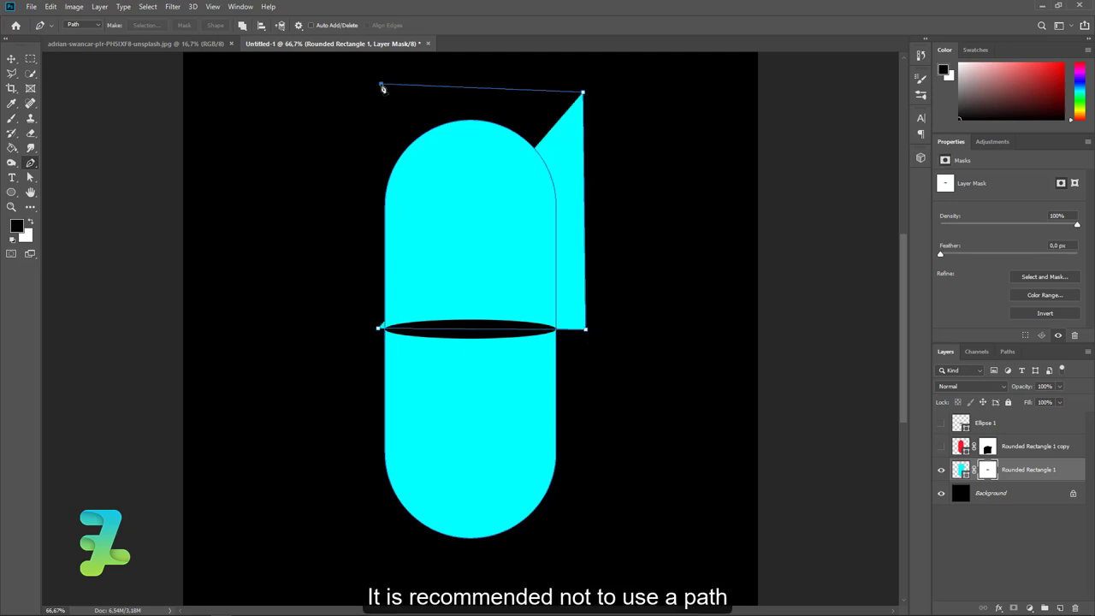
pyautogui.click(381, 84)
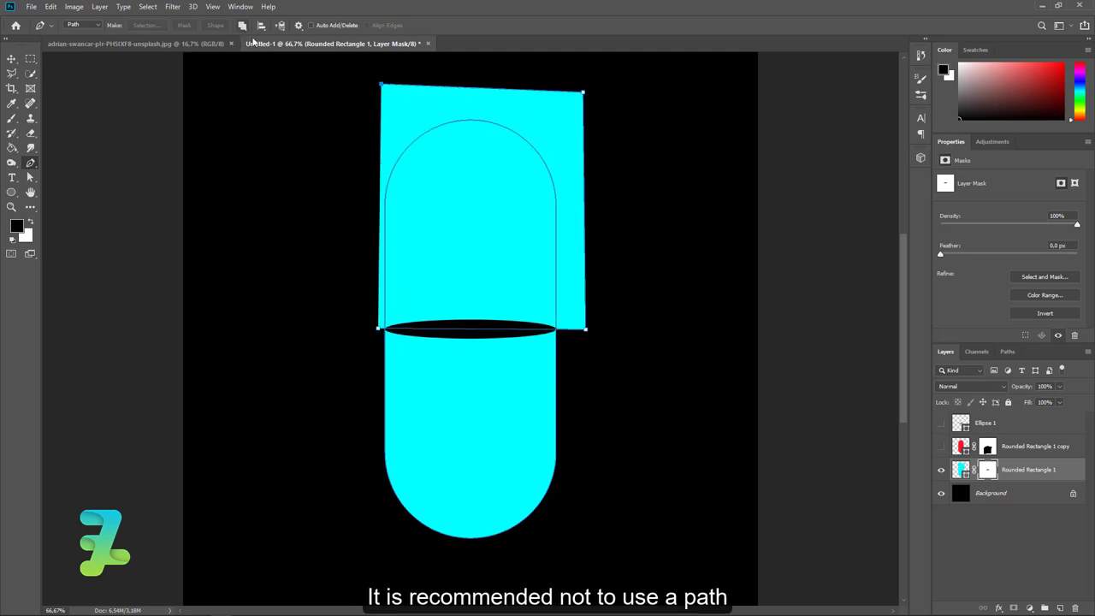
pyautogui.hotkey('ctrl', 'z')
pyautogui.hotkey('ctrl', 'z')
pyautogui.hotkey('ctrl', 'z')
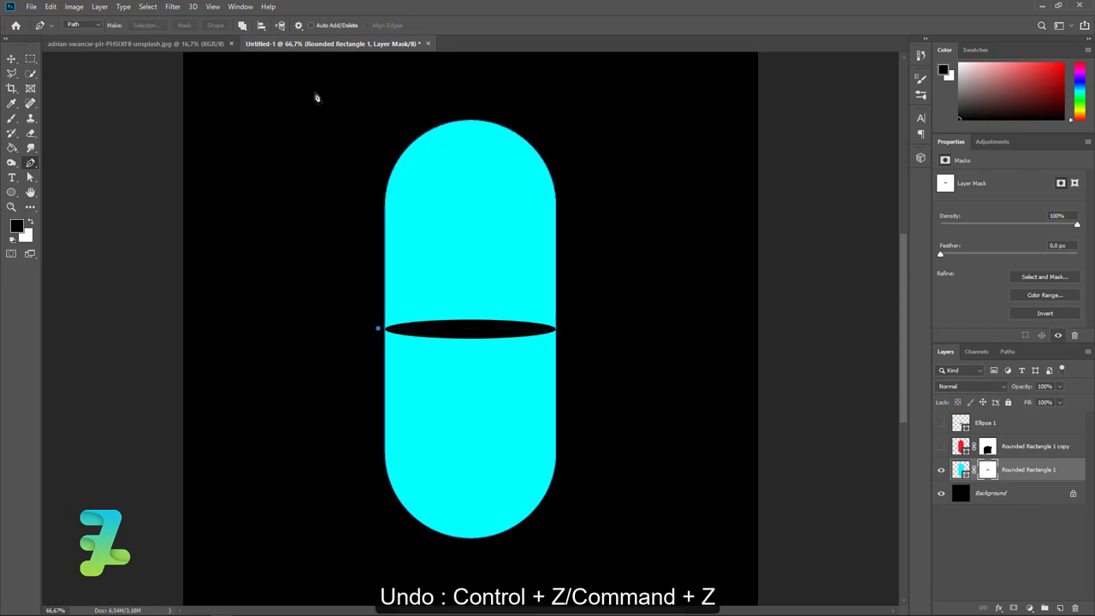
pyautogui.click(12, 73)
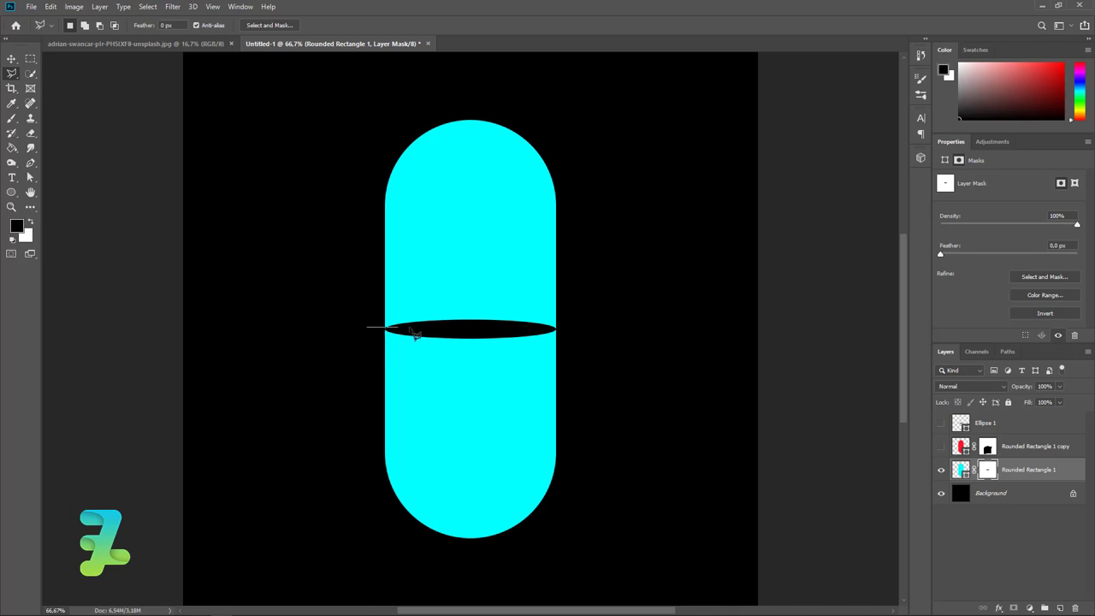
pyautogui.moveTo(436, 335); pyautogui.dragTo(644, 335)
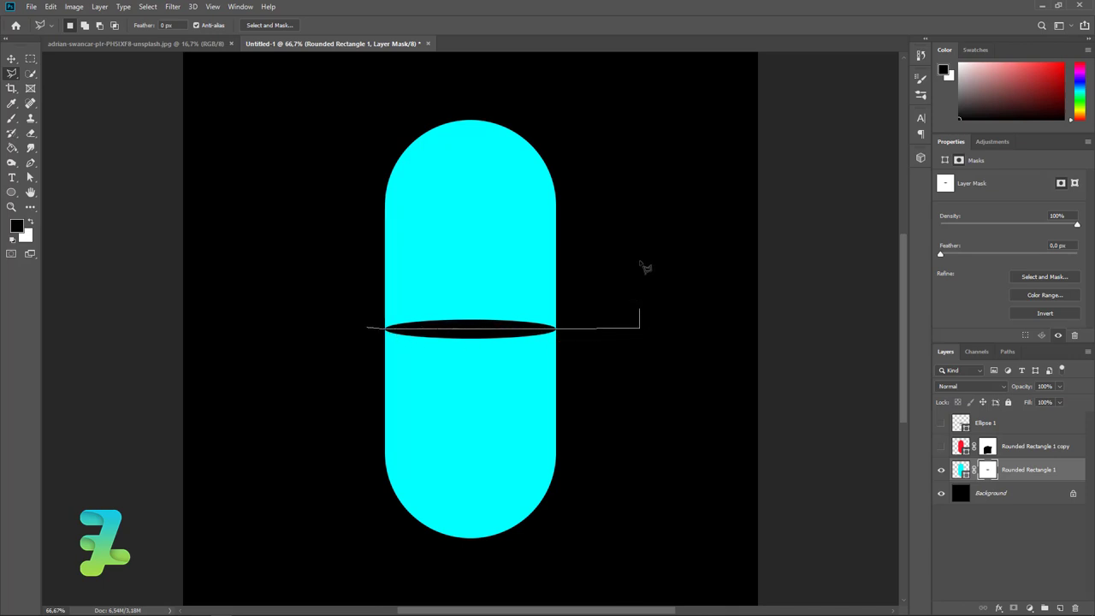
pyautogui.moveTo(645, 267)
pyautogui.mouseDown()
pyautogui.moveTo(531, 67)
pyautogui.moveTo(309, 103)
pyautogui.mouseUp()
pyautogui.moveTo(313, 196); pyautogui.dragTo(366, 329)
# Paint the selected top half black on the cyan mask and show the red layer
pyautogui.press('b')
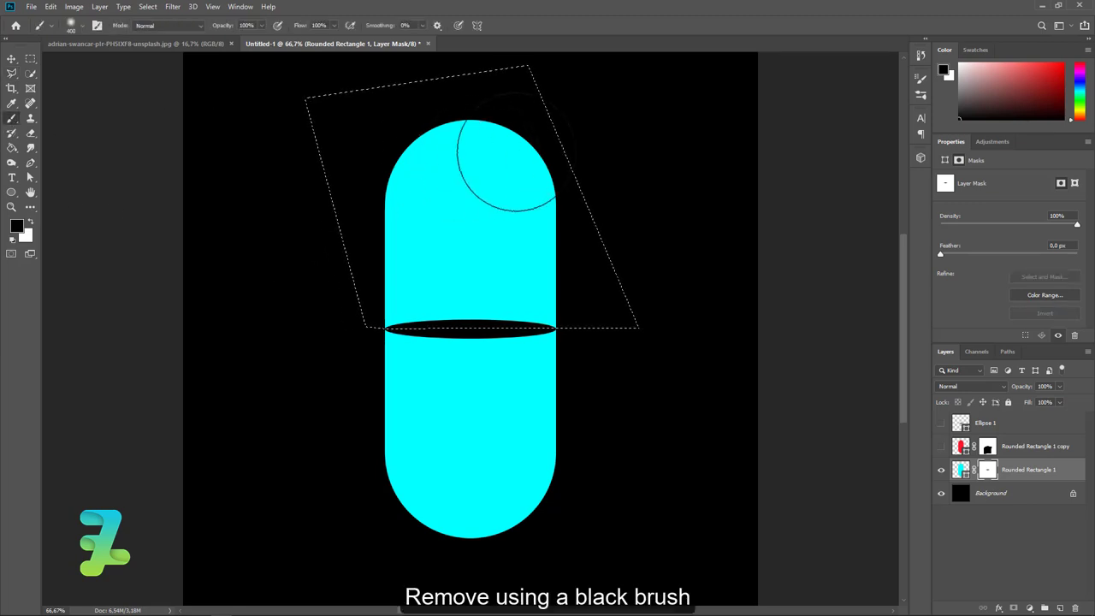
pyautogui.moveTo(508, 164); pyautogui.dragTo(471, 274)
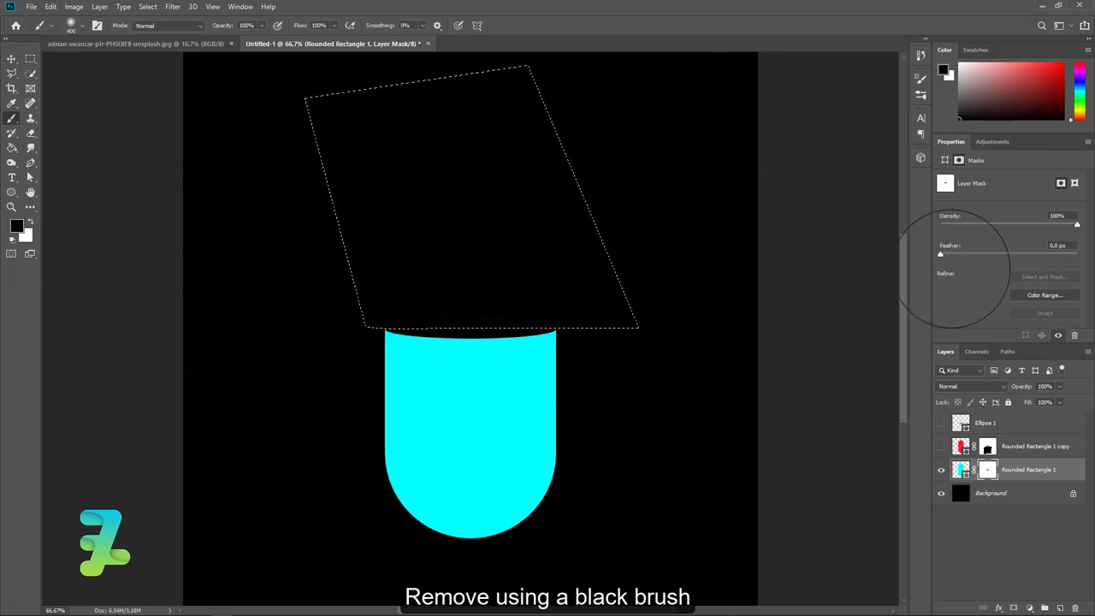
pyautogui.hotkey('ctrl', 'd')
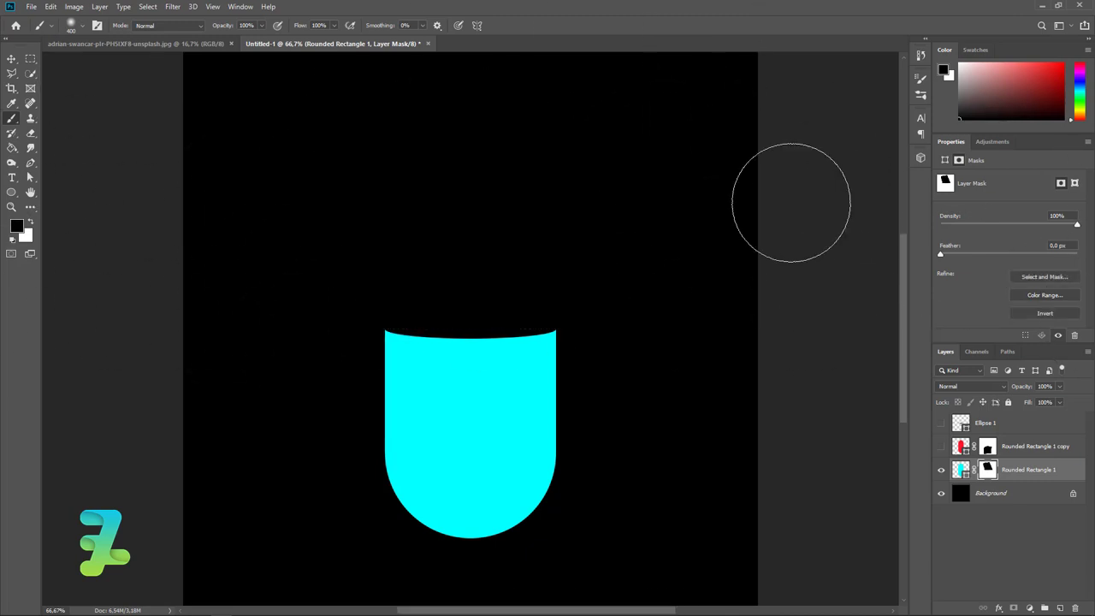
pyautogui.click(12, 60)
pyautogui.click(940, 446)
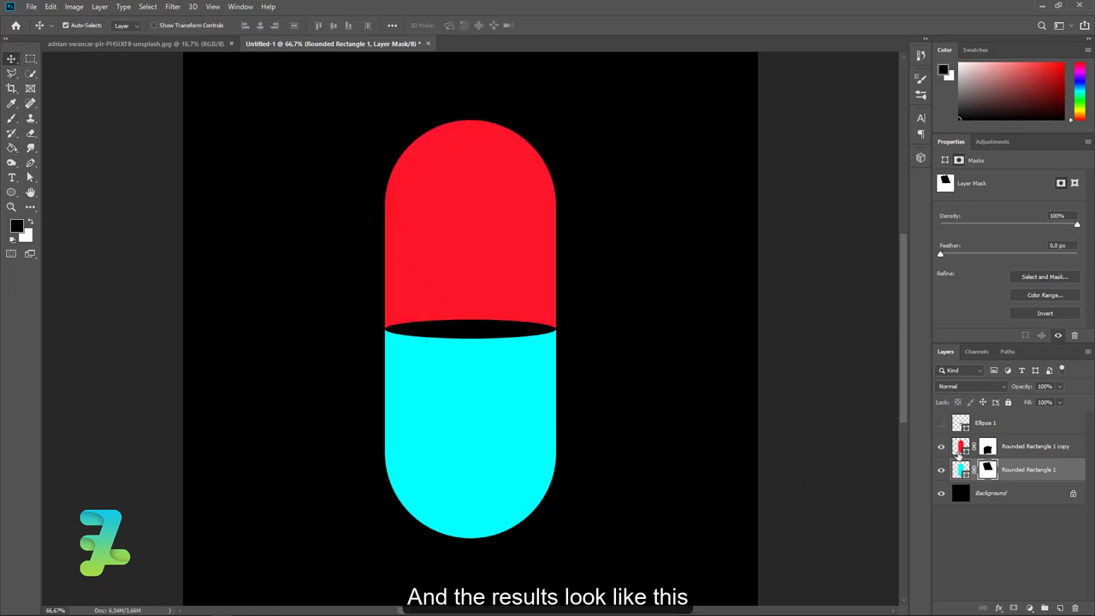
# Raise the red top half above the cyan half
pyautogui.click(959, 445)
pyautogui.moveTo(465, 264); pyautogui.dragTo(460, 204)
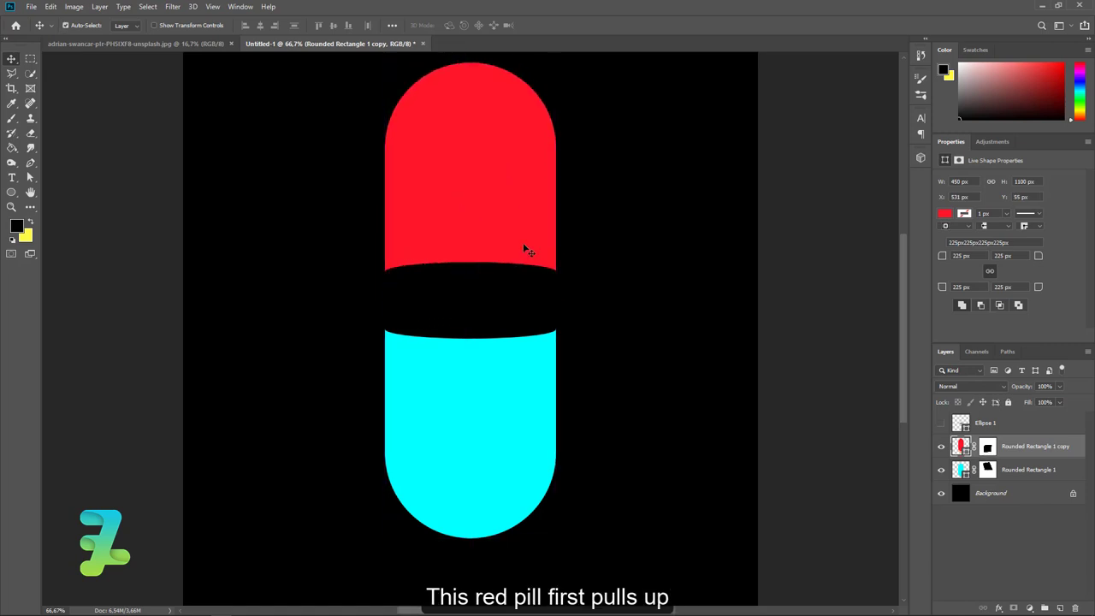
pyautogui.scroll(1, 528, 249)
pyautogui.scroll(-1, 900, 423)
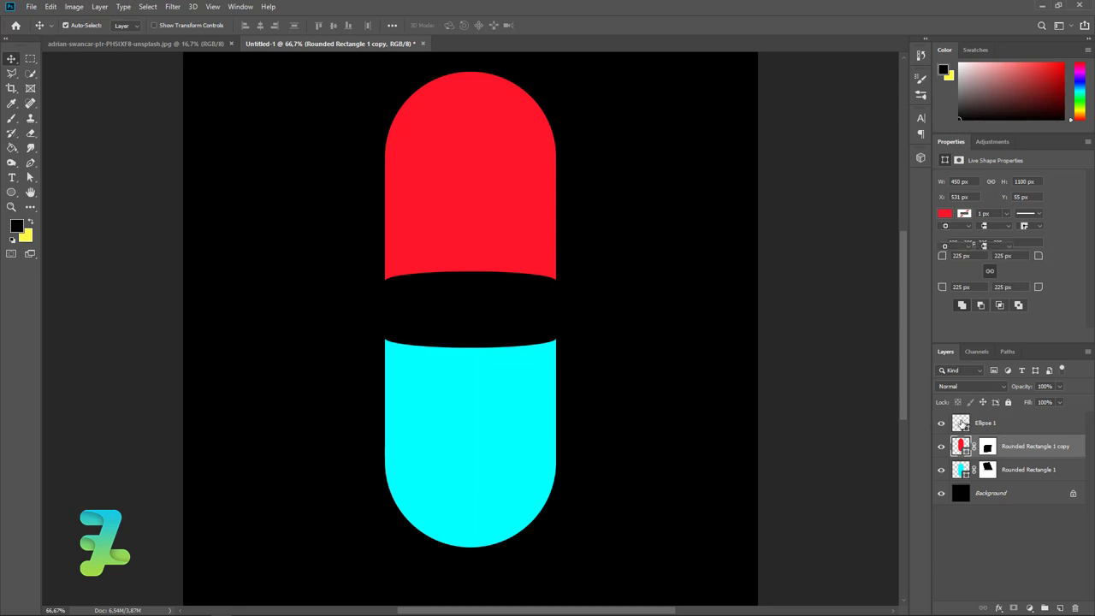
# Recolour Ellipse 1 to the sampled red #ff1727 and position it under the red half
pyautogui.doubleClick(961, 423)
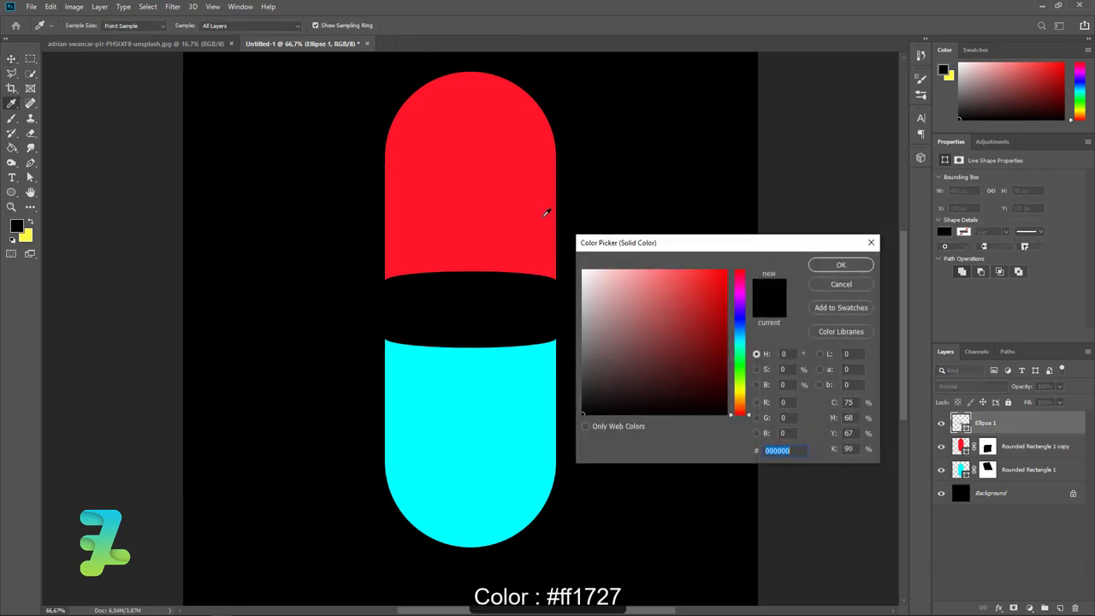
pyautogui.click(488, 187)
pyautogui.click(827, 266)
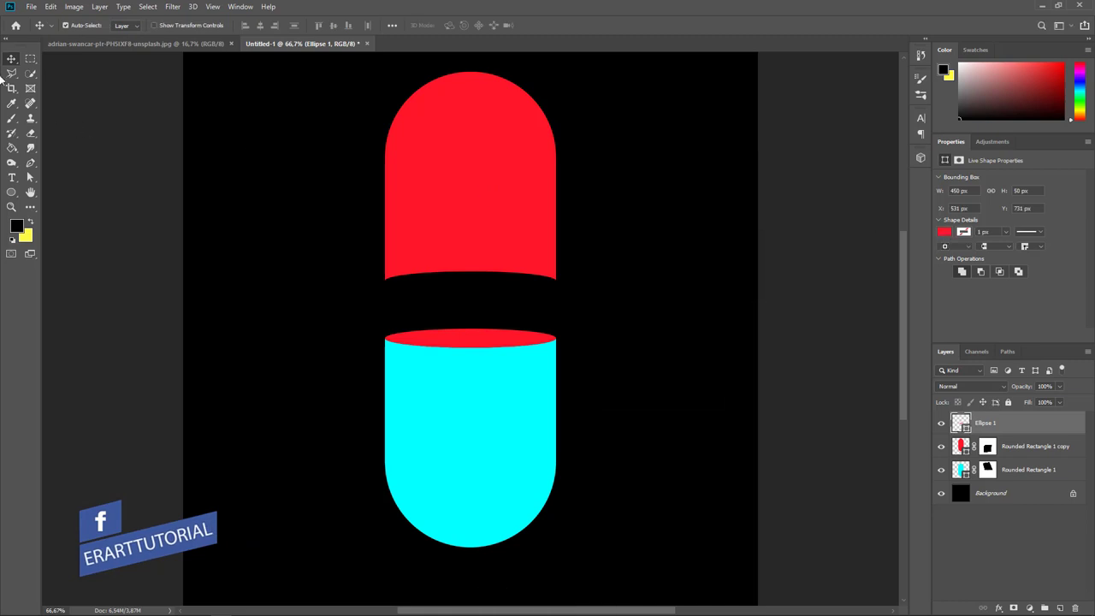
pyautogui.moveTo(458, 338); pyautogui.dragTo(458, 282)
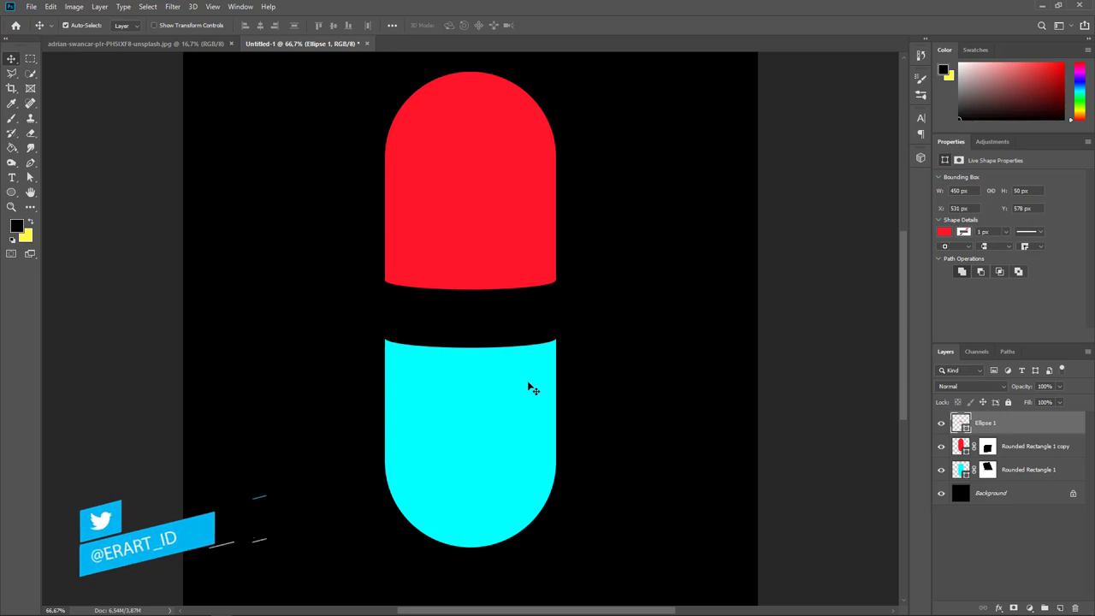
pyautogui.press('Up')
pyautogui.press('Down')
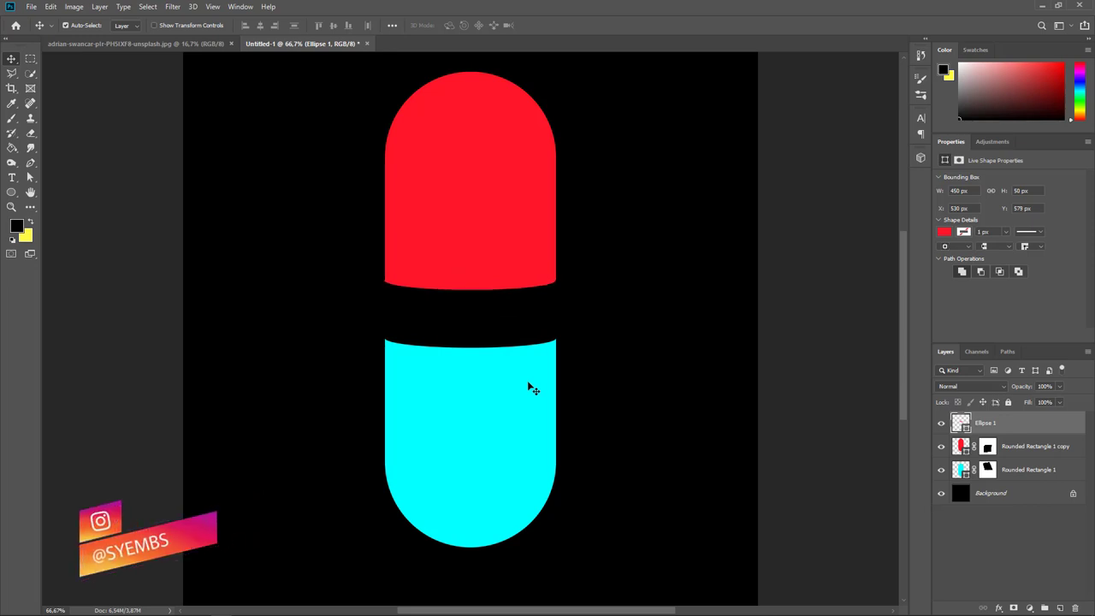
pyautogui.press('Down')
pyautogui.press('Up')
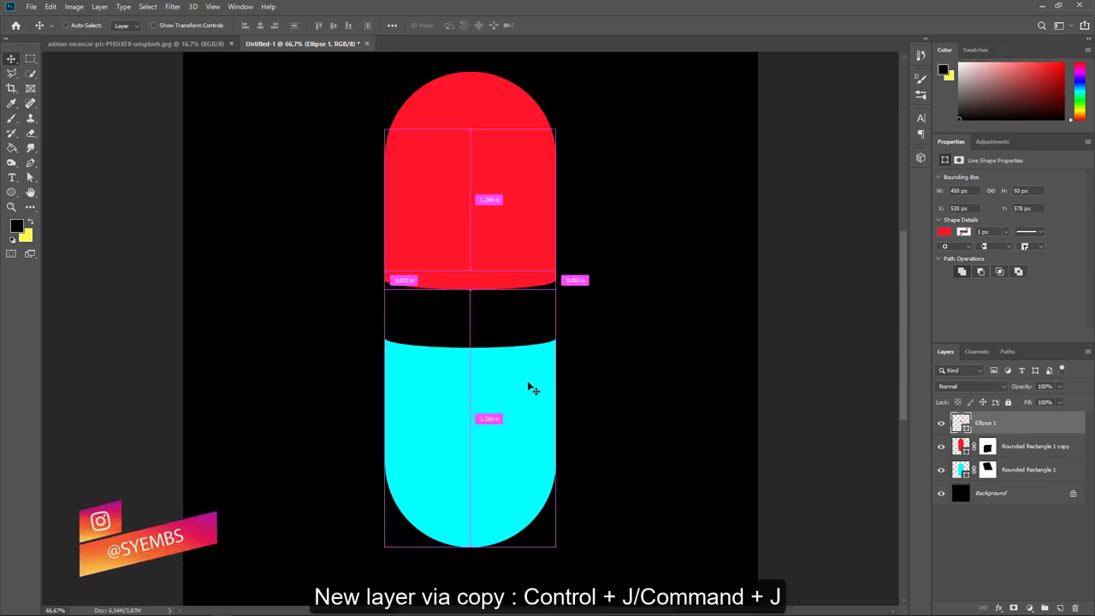
# Duplicate the ellipse, recolour it cyan at the cyan half's top, below the red layer
pyautogui.hotkey('ctrl', 'j')
pyautogui.moveTo(492, 283); pyautogui.dragTo(498, 339)
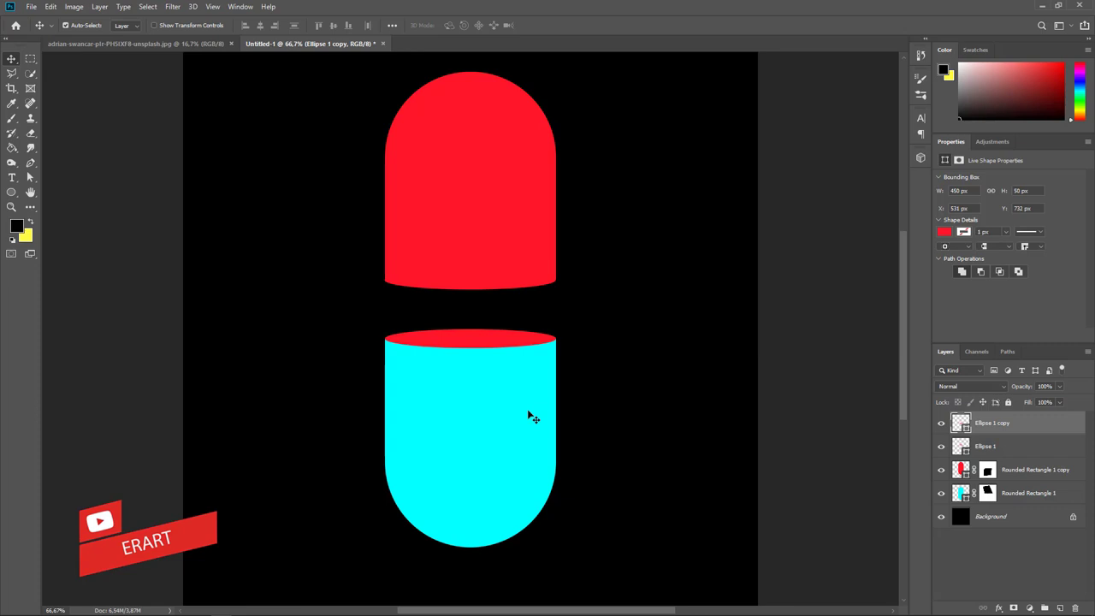
pyautogui.click(944, 232)
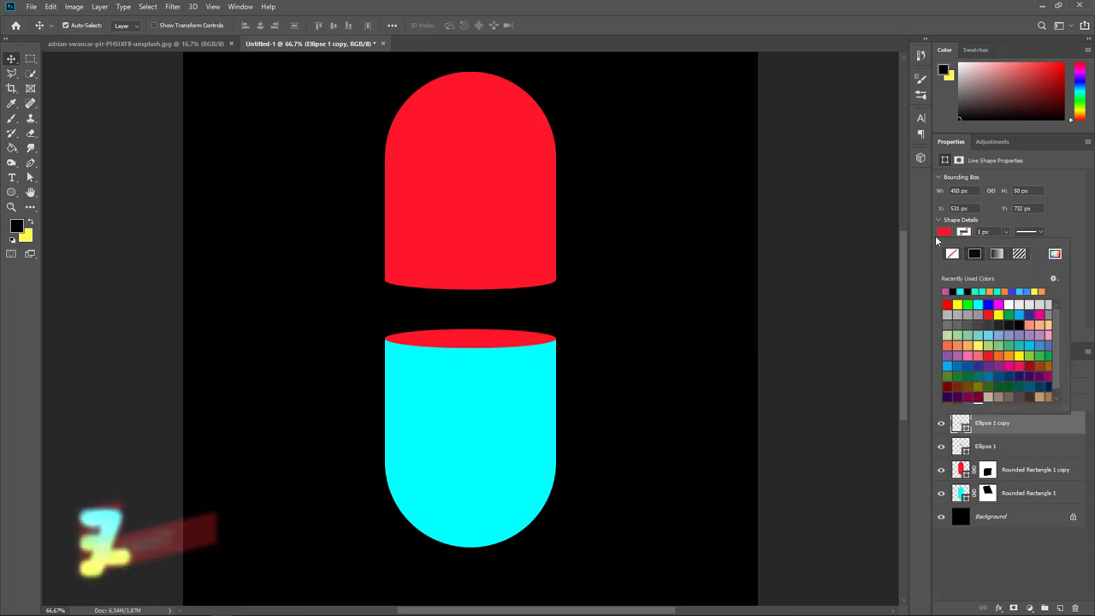
pyautogui.click(962, 292)
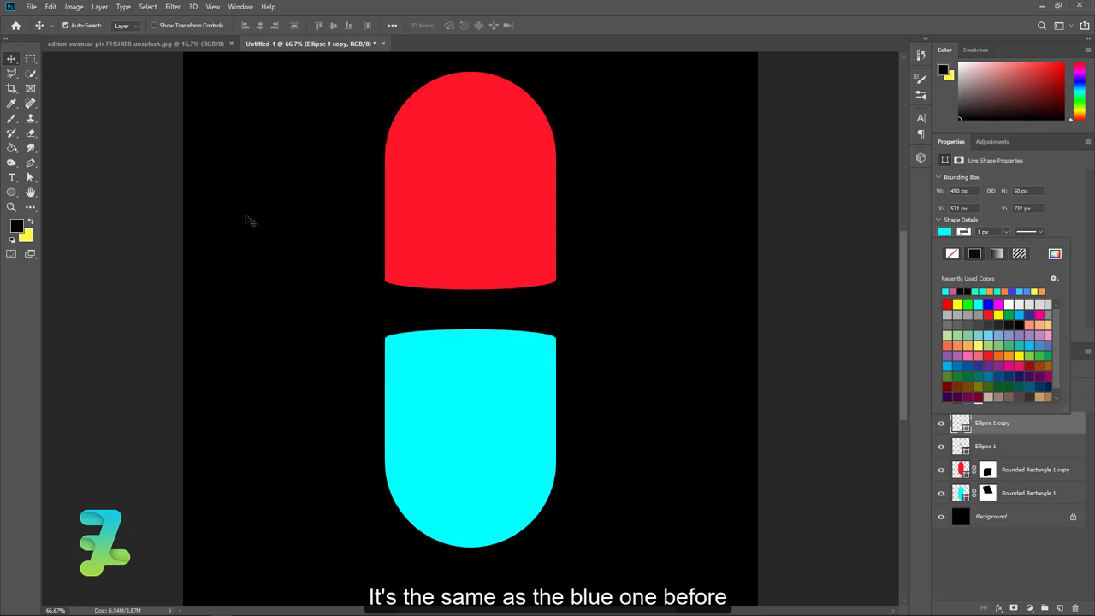
pyautogui.click(208, 139)
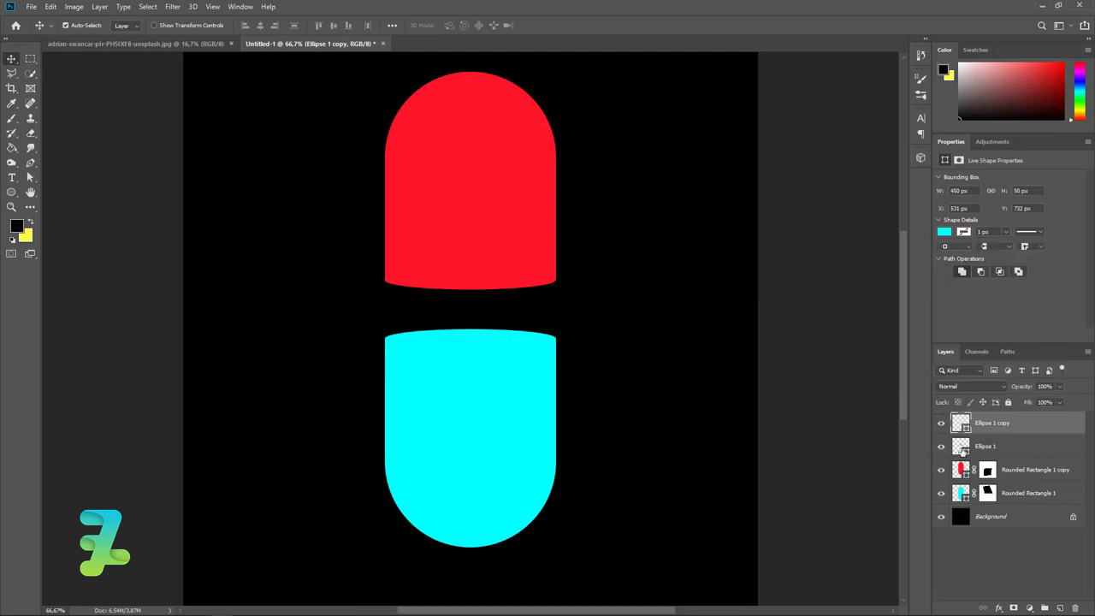
pyautogui.moveTo(959, 425); pyautogui.dragTo(996, 462)
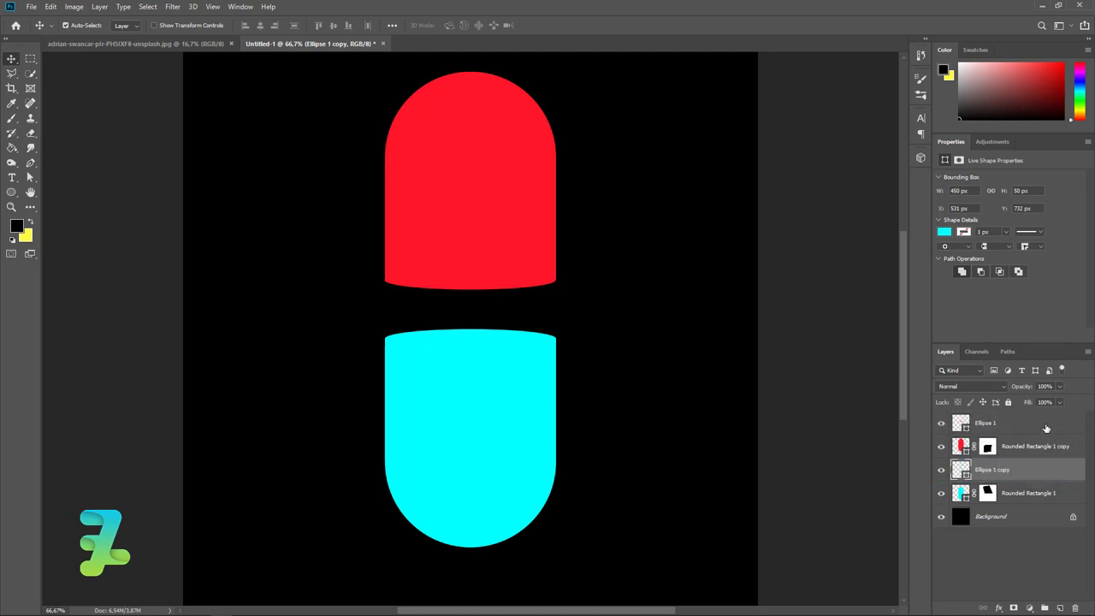
pyautogui.click(1073, 448)
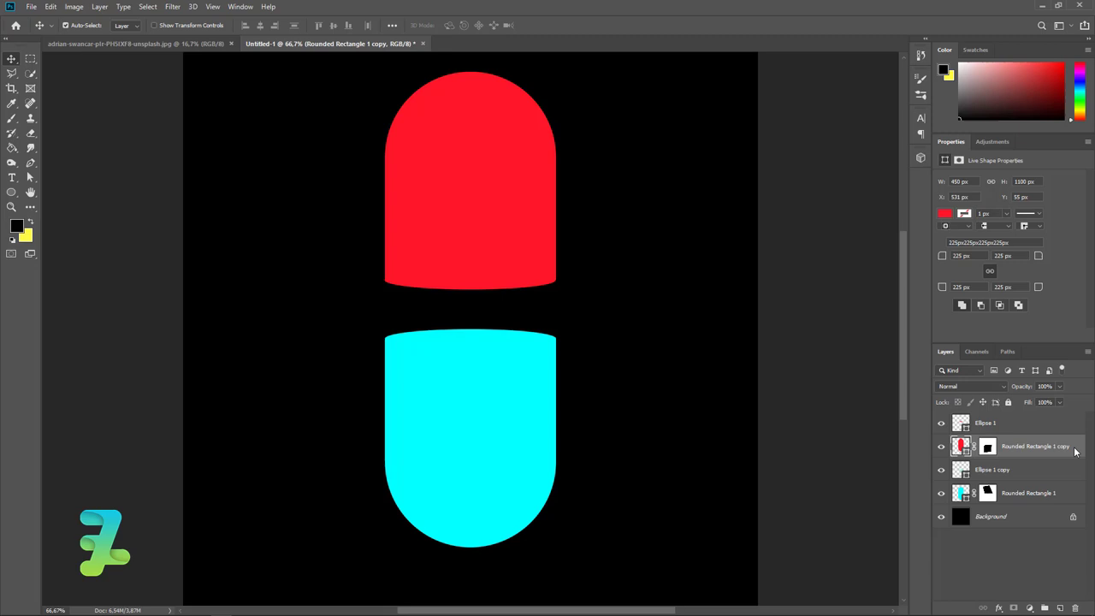
# Add a new layer above the red half and test black shadow strokes, undoing them
pyautogui.click(1060, 608)
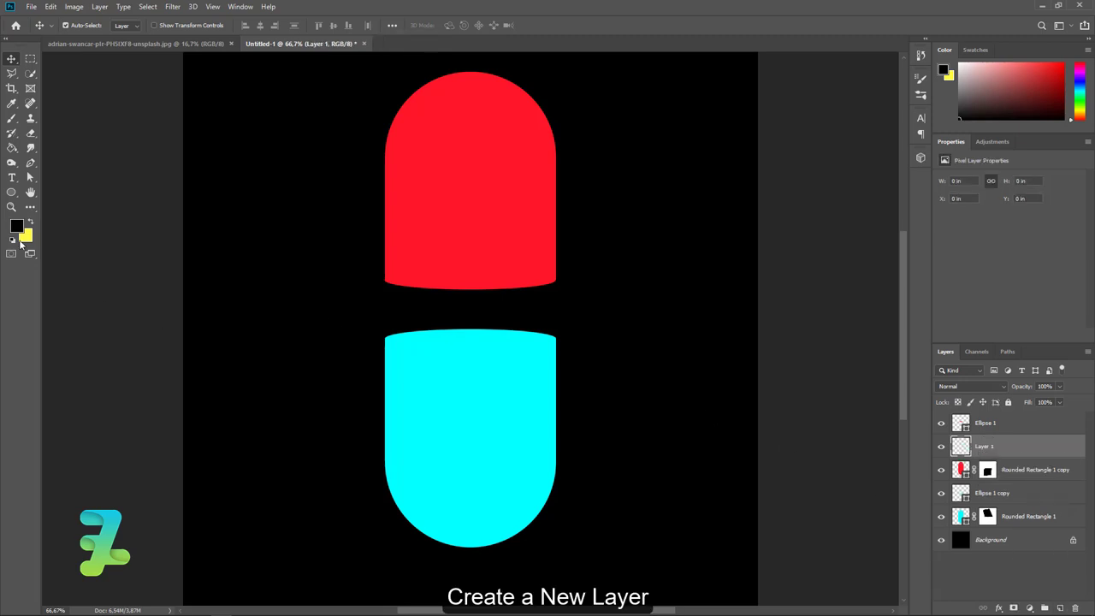
pyautogui.click(12, 121)
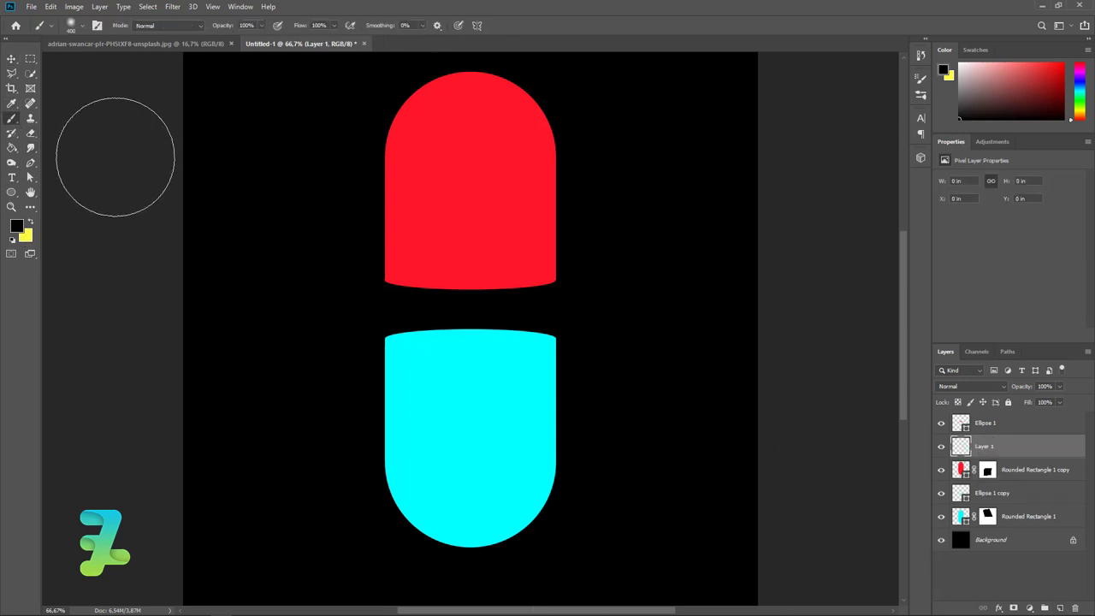
pyautogui.moveTo(642, 252)
pyautogui.mouseDown()
pyautogui.moveTo(621, 288)
pyautogui.moveTo(616, 259)
pyautogui.moveTo(608, 286)
pyautogui.moveTo(604, 252)
pyautogui.moveTo(579, 289)
pyautogui.moveTo(567, 257)
pyautogui.moveTo(594, 251)
pyautogui.moveTo(581, 220)
pyautogui.mouseUp()
pyautogui.hotkey('ctrl', 'z')
pyautogui.moveTo(531, 305)
pyautogui.mouseDown()
pyautogui.moveTo(505, 257)
pyautogui.moveTo(503, 208)
pyautogui.mouseUp()
pyautogui.hotkey('ctrl', 'z')
# At 67% brush opacity, paint soft black shadows over the red half and the cyan half's top
pyautogui.hotkey('ctrl', 'z')
pyautogui.click(262, 25)
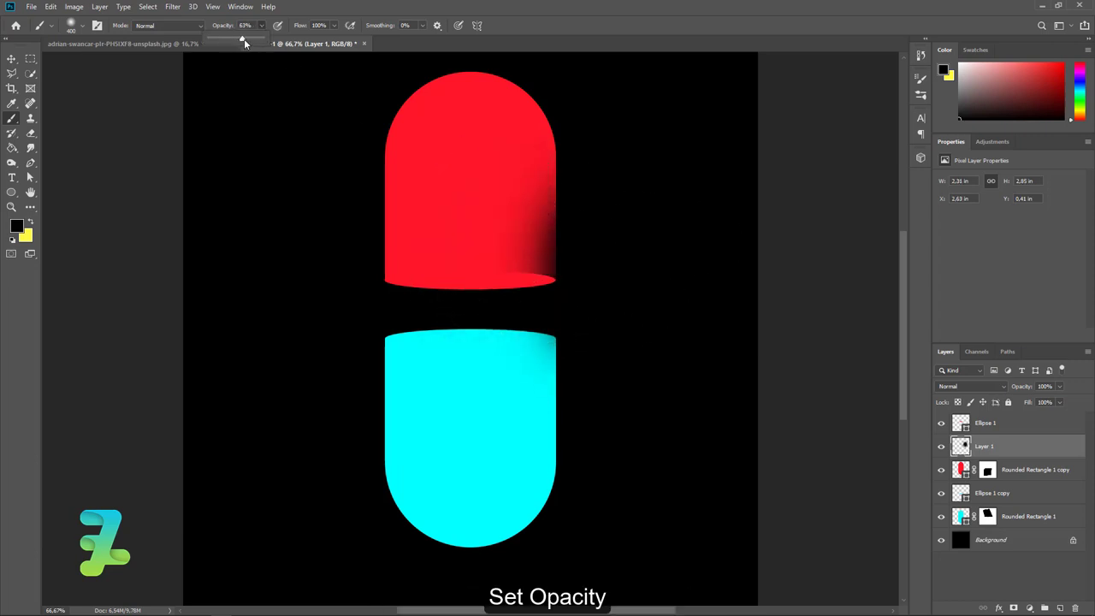
pyautogui.moveTo(244, 42); pyautogui.dragTo(253, 42)
pyautogui.moveTo(496, 225)
pyautogui.mouseDown()
pyautogui.moveTo(505, 164)
pyautogui.moveTo(492, 179)
pyautogui.moveTo(486, 231)
pyautogui.moveTo(479, 220)
pyautogui.moveTo(574, 215)
pyautogui.mouseUp()
pyautogui.hotkey('ctrl', 'z')
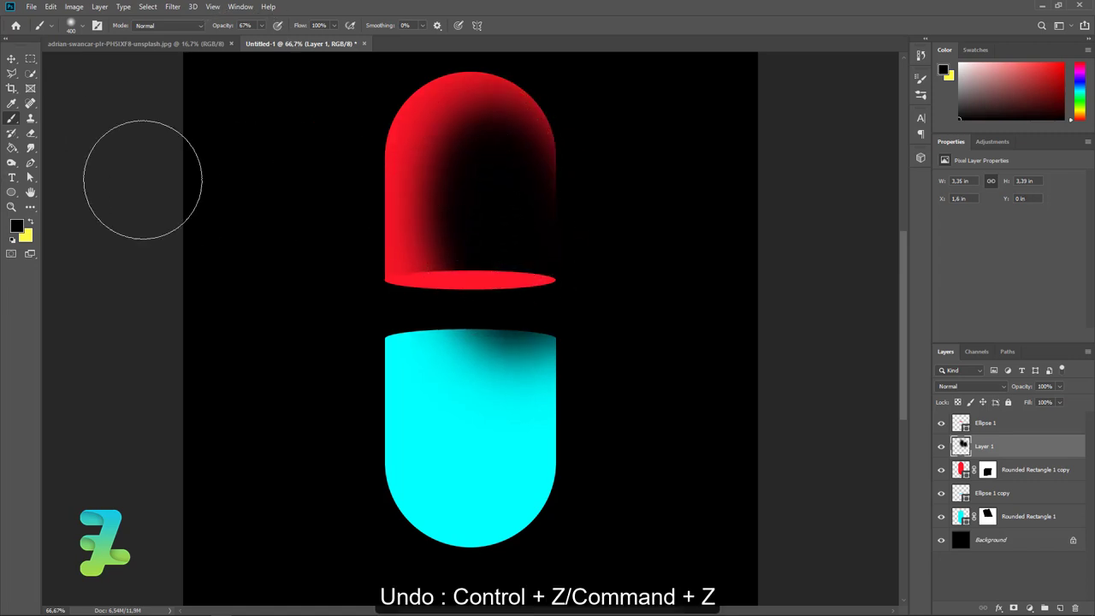
pyautogui.moveTo(419, 330); pyautogui.dragTo(496, 334)
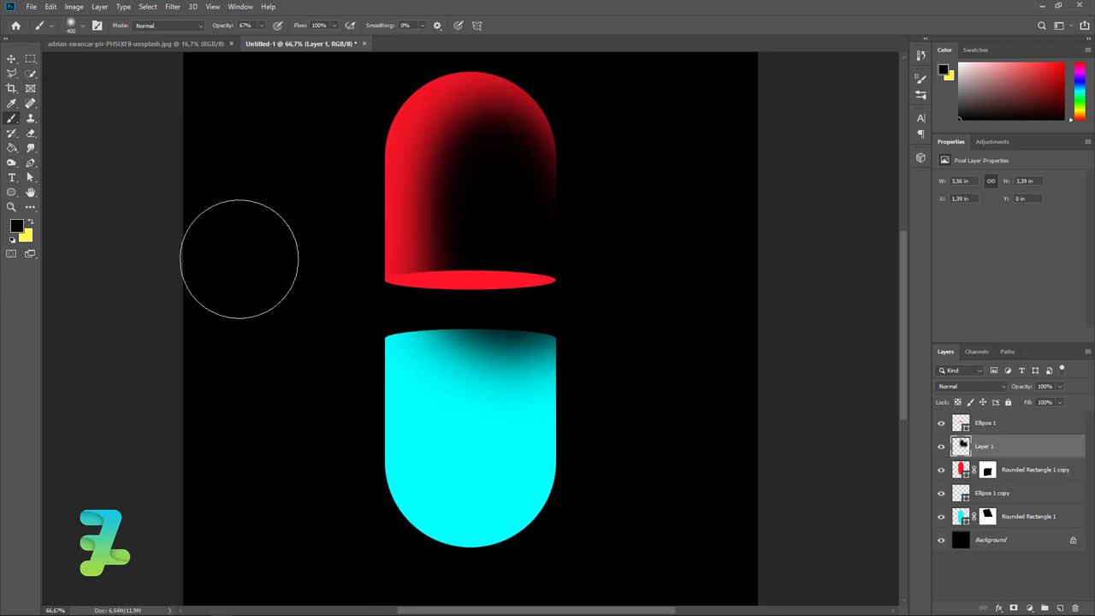
pyautogui.moveTo(239, 258)
pyautogui.mouseDown()
pyautogui.moveTo(549, 390)
pyautogui.moveTo(457, 362)
pyautogui.mouseUp()
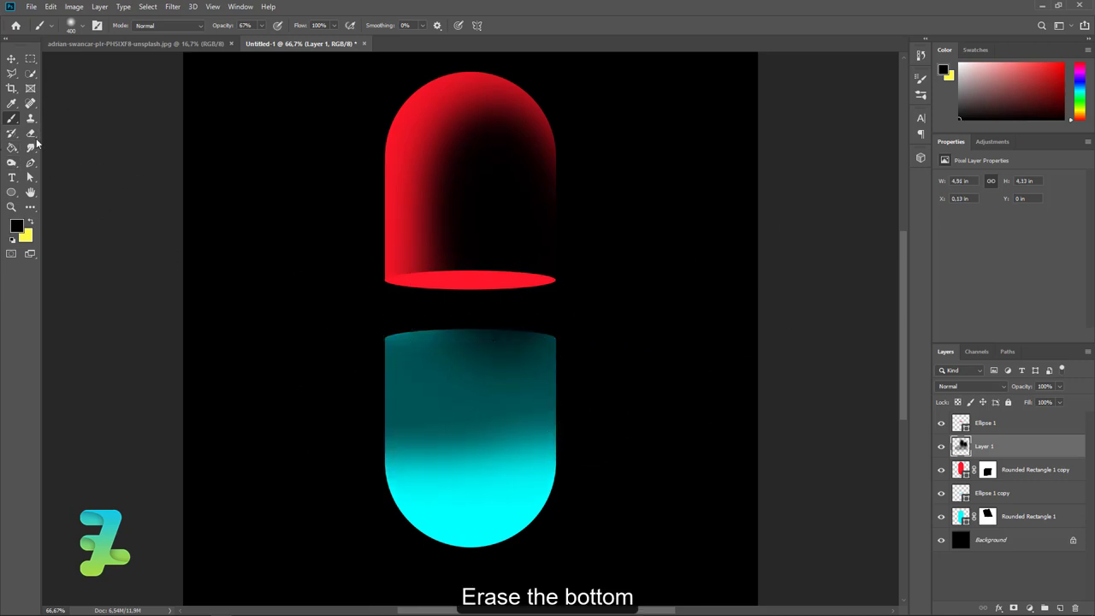
# Erase the dark shading from the cyan half with a larger soft 0%-hardness eraser
pyautogui.click(31, 134)
pyautogui.press(']')
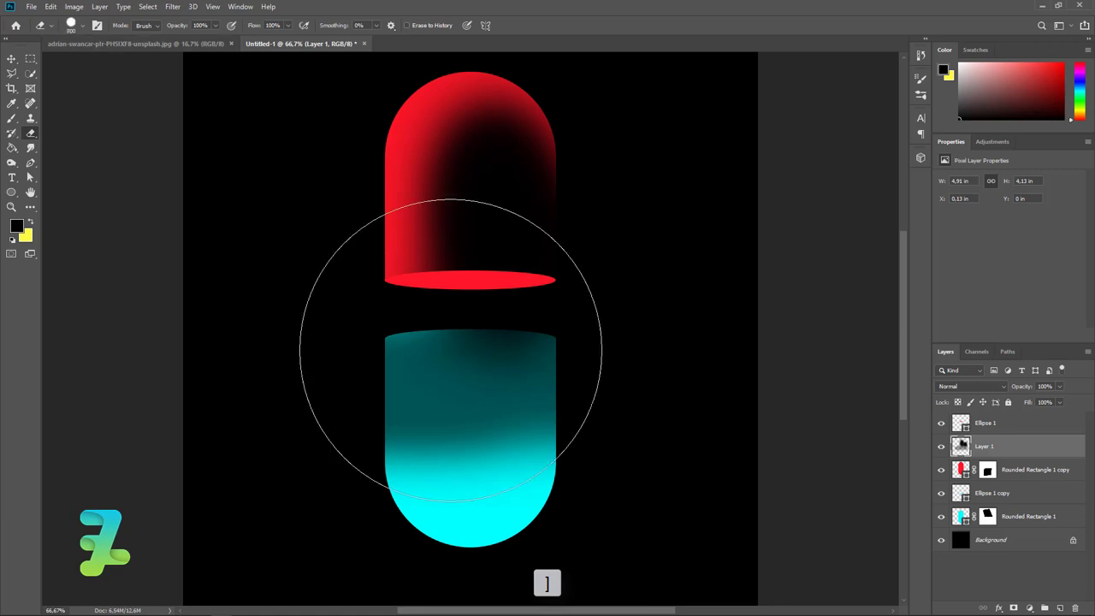
pyautogui.click(604, 449)
pyautogui.moveTo(443, 443)
pyautogui.mouseDown()
pyautogui.moveTo(330, 410)
pyautogui.moveTo(538, 403)
pyautogui.mouseUp()
pyautogui.click(83, 26)
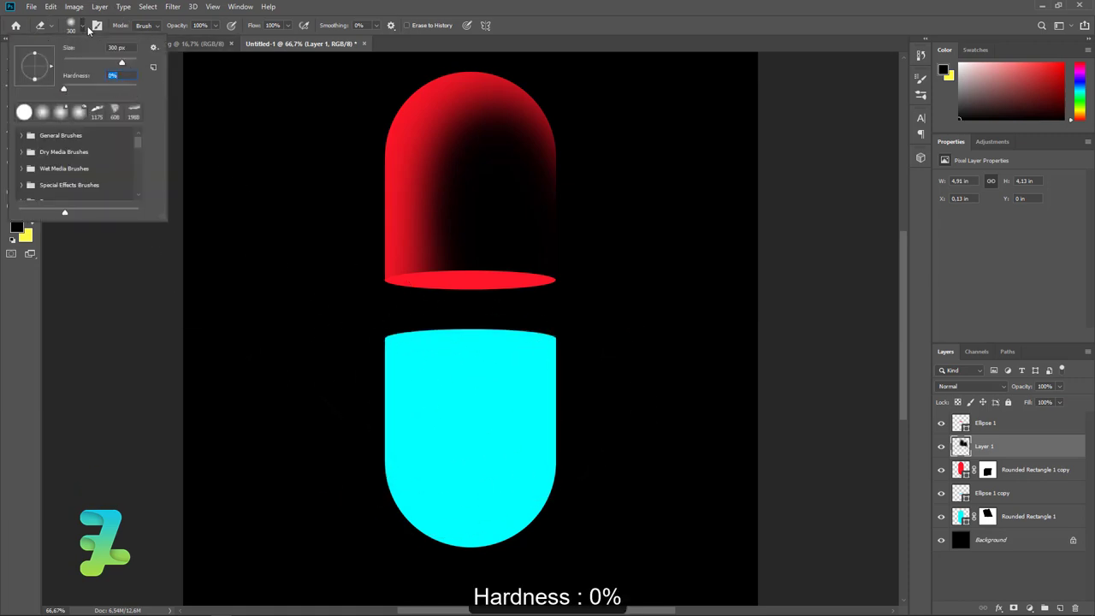
pyautogui.press('Return')
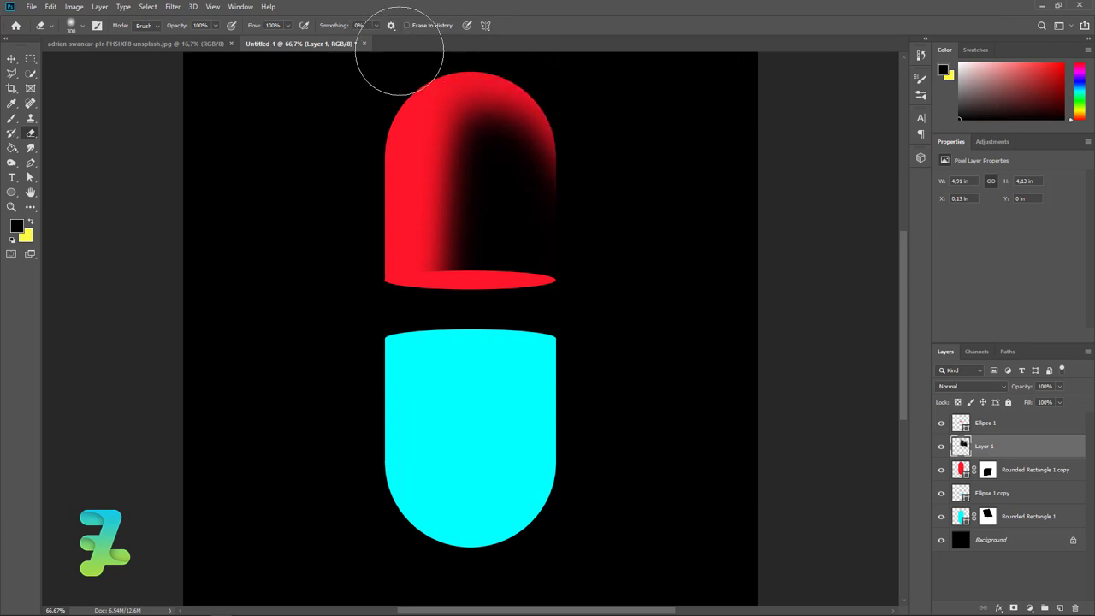
pyautogui.scroll(2, 742, 210)
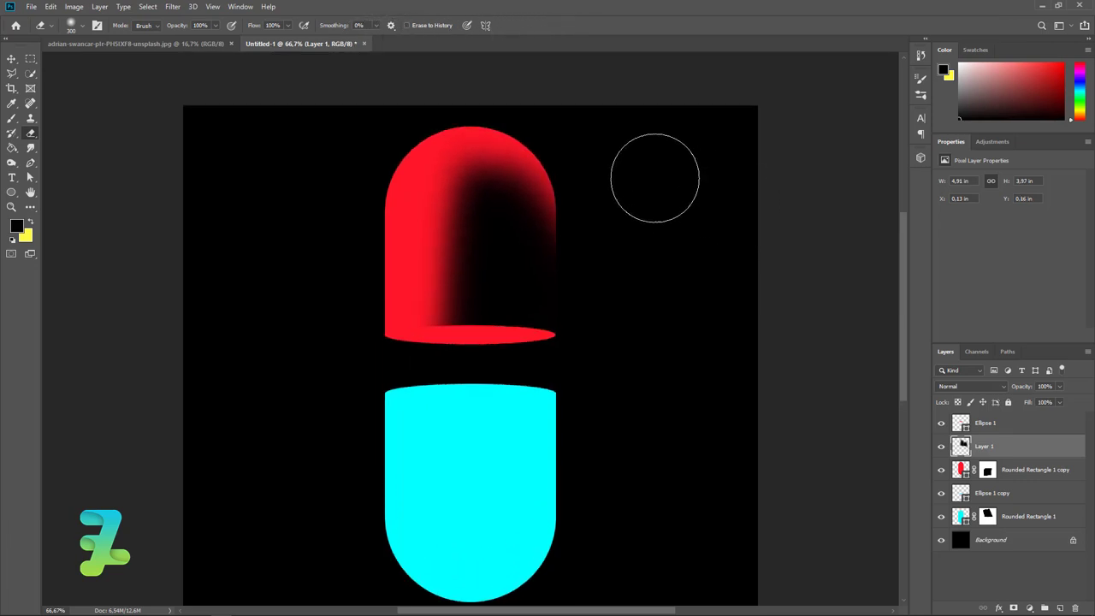
# Lower Layer 1's opacity to 92%
pyautogui.moveTo(568, 227); pyautogui.dragTo(587, 228)
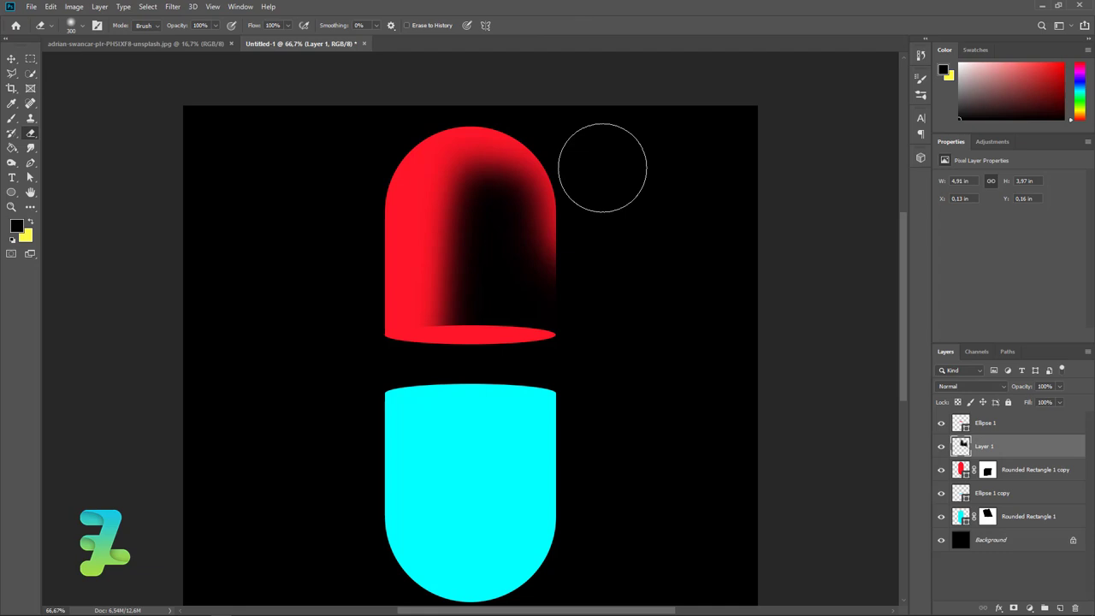
pyautogui.hotkey('ctrl', 'z')
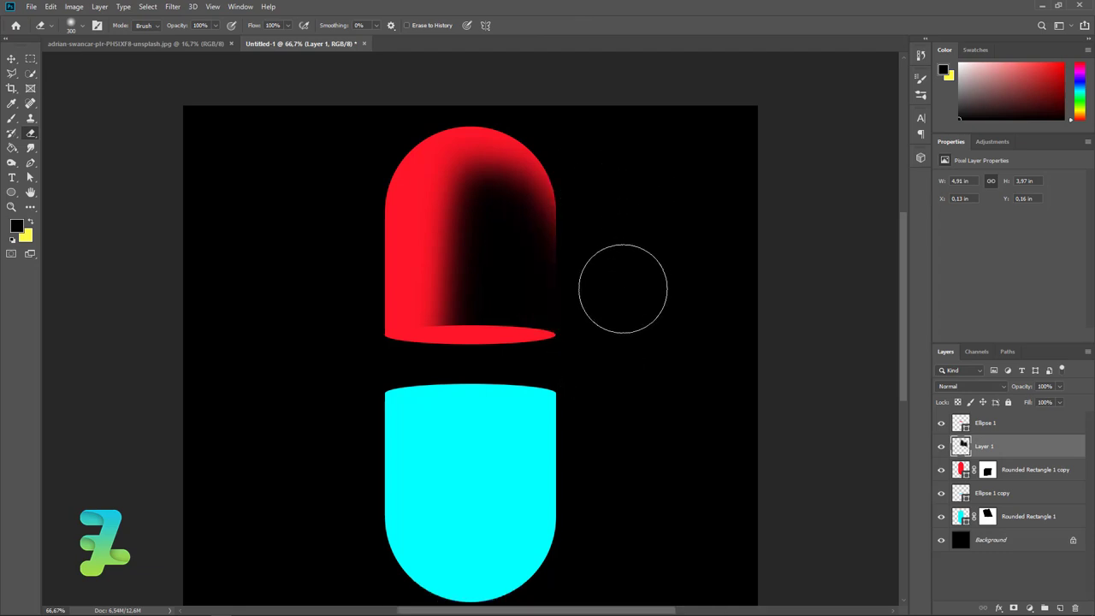
pyautogui.scroll(2, 689, 376)
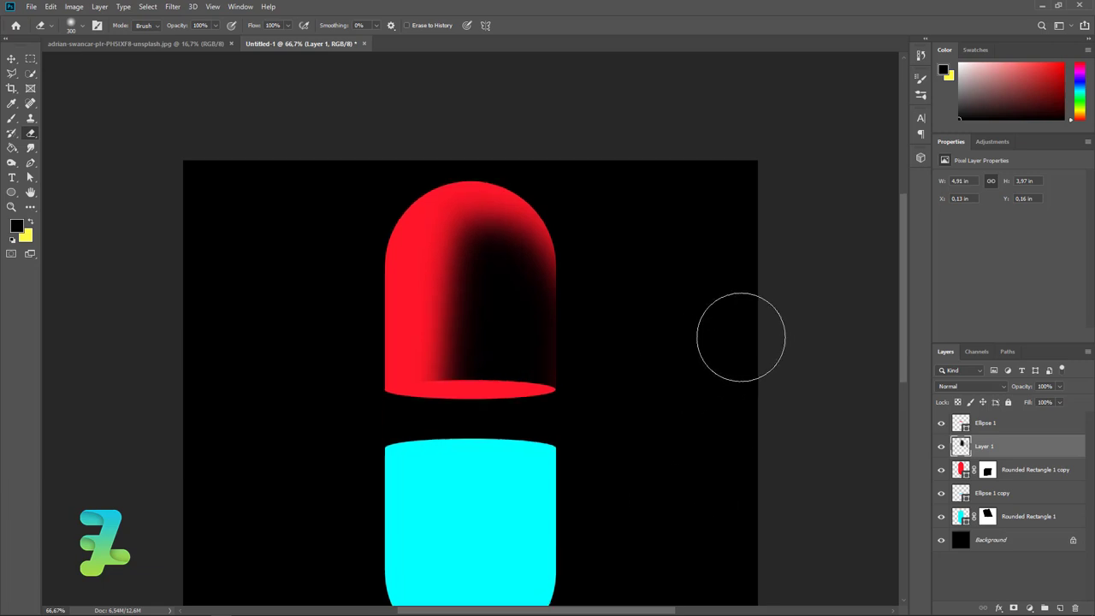
pyautogui.click(1060, 387)
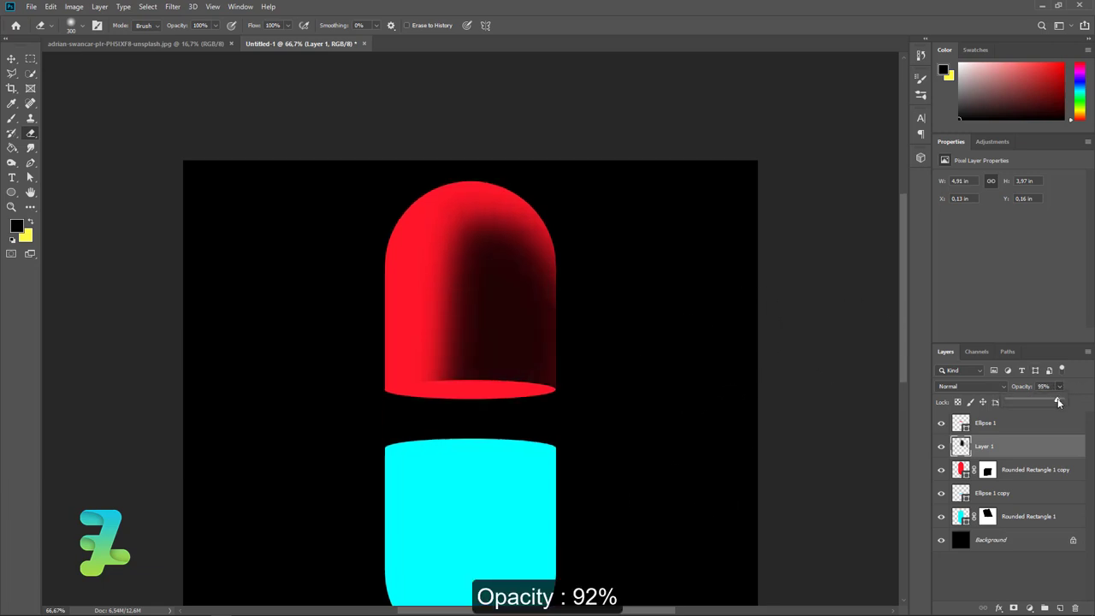
pyautogui.moveTo(1058, 402); pyautogui.dragTo(1052, 402)
pyautogui.scroll(1, 747, 354)
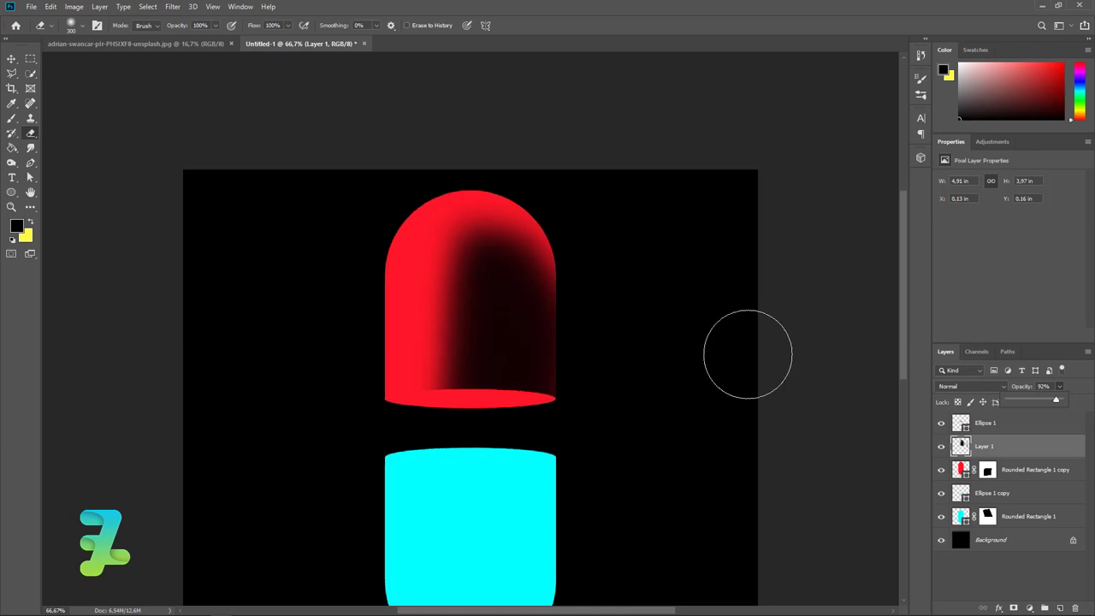
pyautogui.scroll(1, 748, 354)
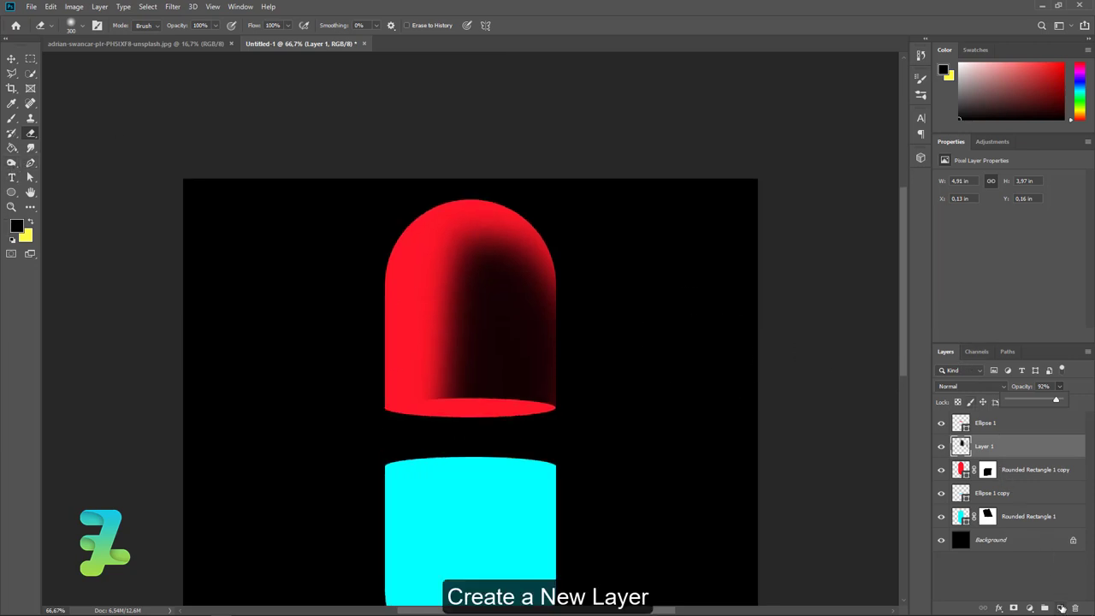
# Add Layer 2 and set the foreground colour to white #ffffff
pyautogui.click(1061, 608)
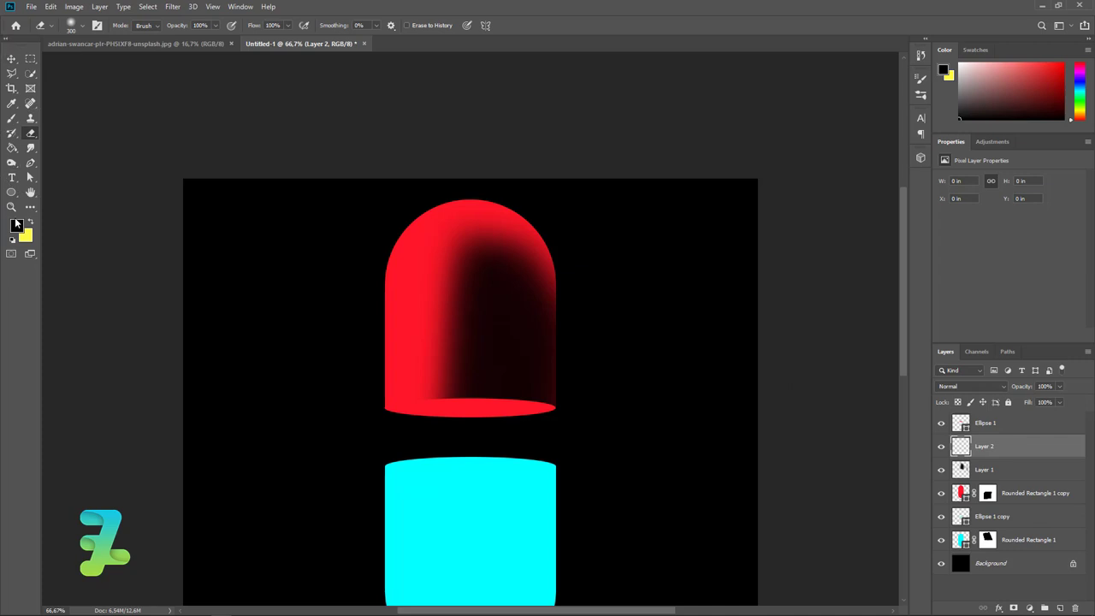
pyautogui.click(16, 224)
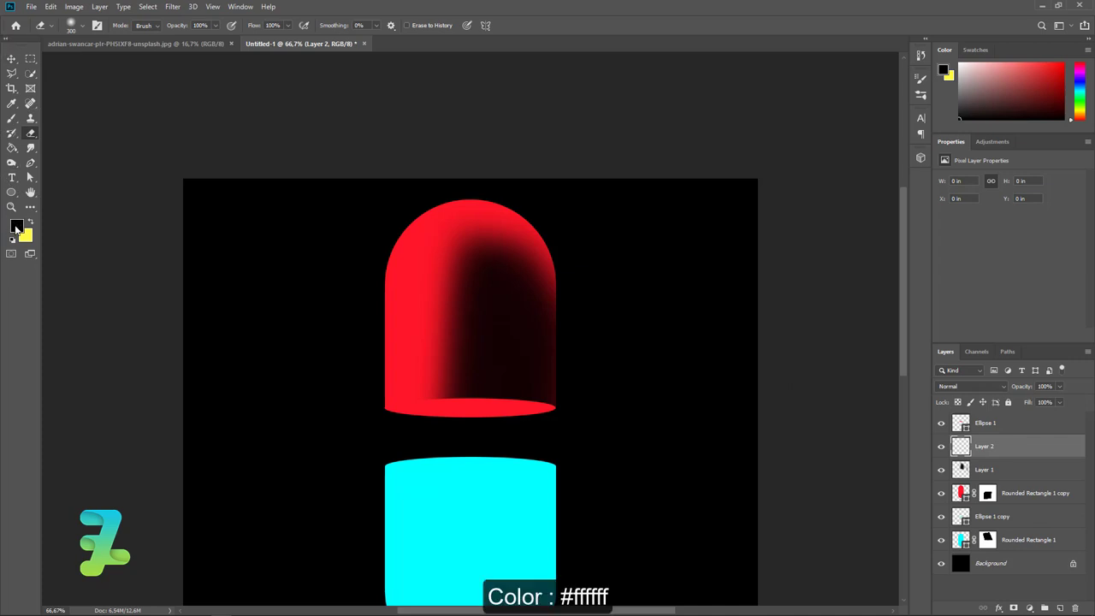
pyautogui.write('ffffff')
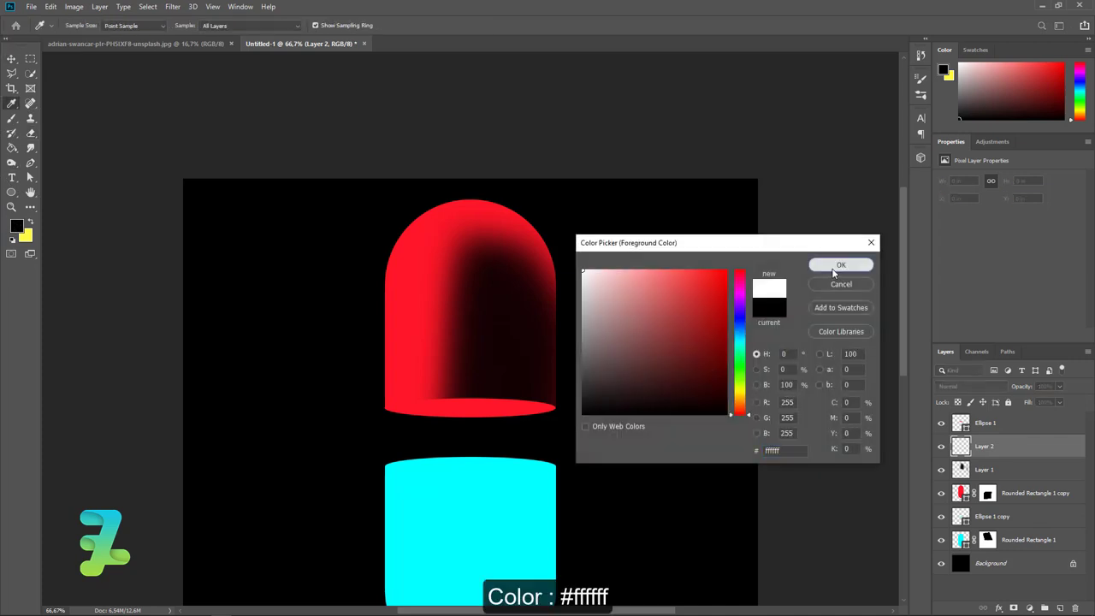
pyautogui.click(839, 265)
pyautogui.press('e')
pyautogui.click(15, 76)
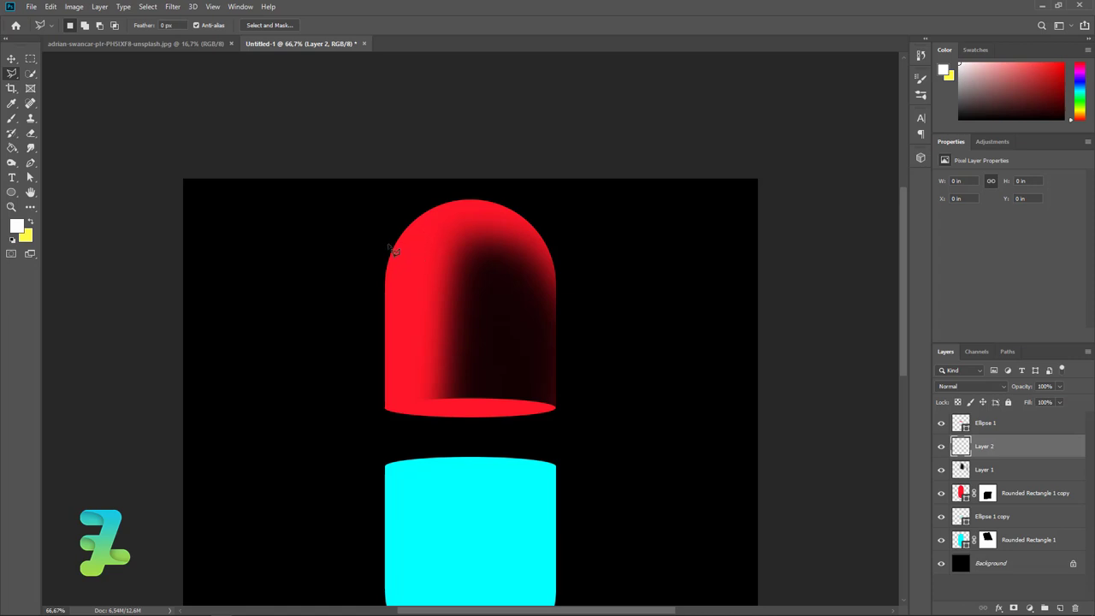
pyautogui.click(11, 118)
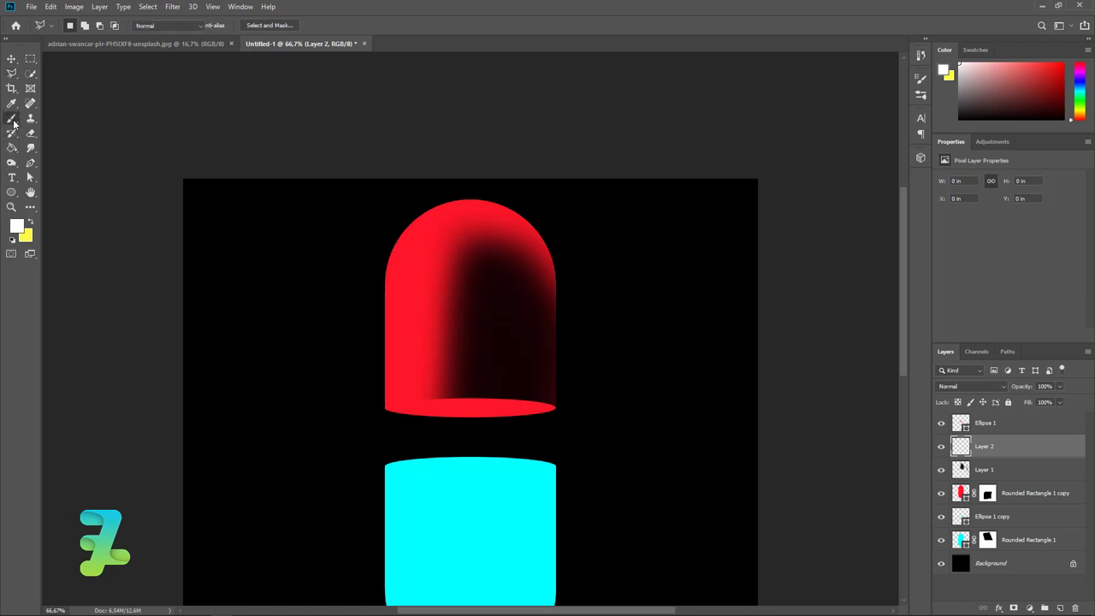
pyautogui.click(487, 137)
pyautogui.hotkey('ctrl', 'z')
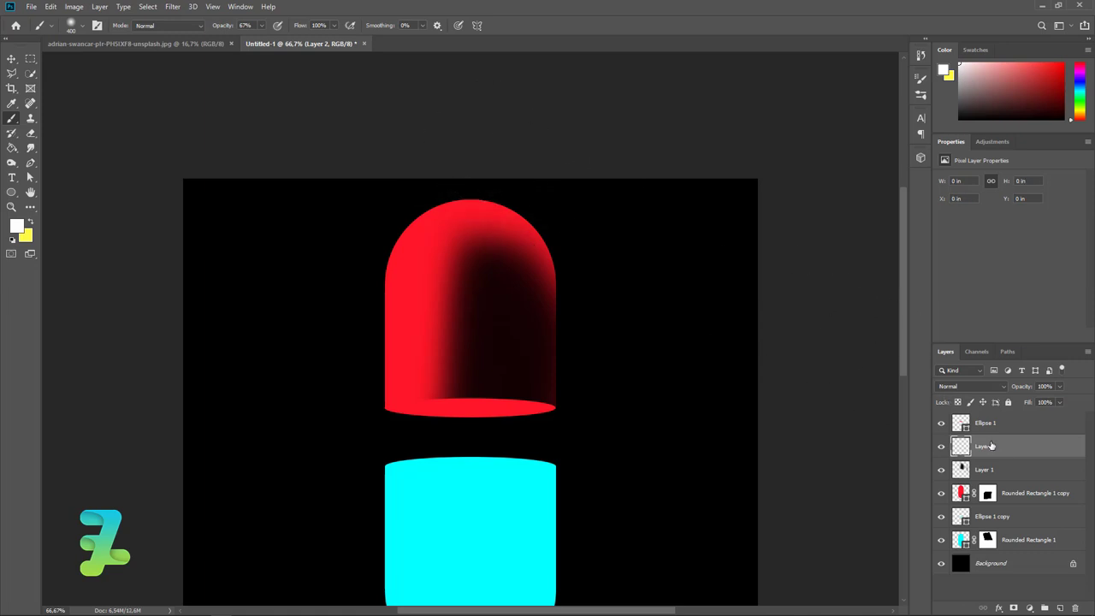
# Make Layer 1 and Layer 2 clipping masks on the red half
pyautogui.rightClick(1009, 470)
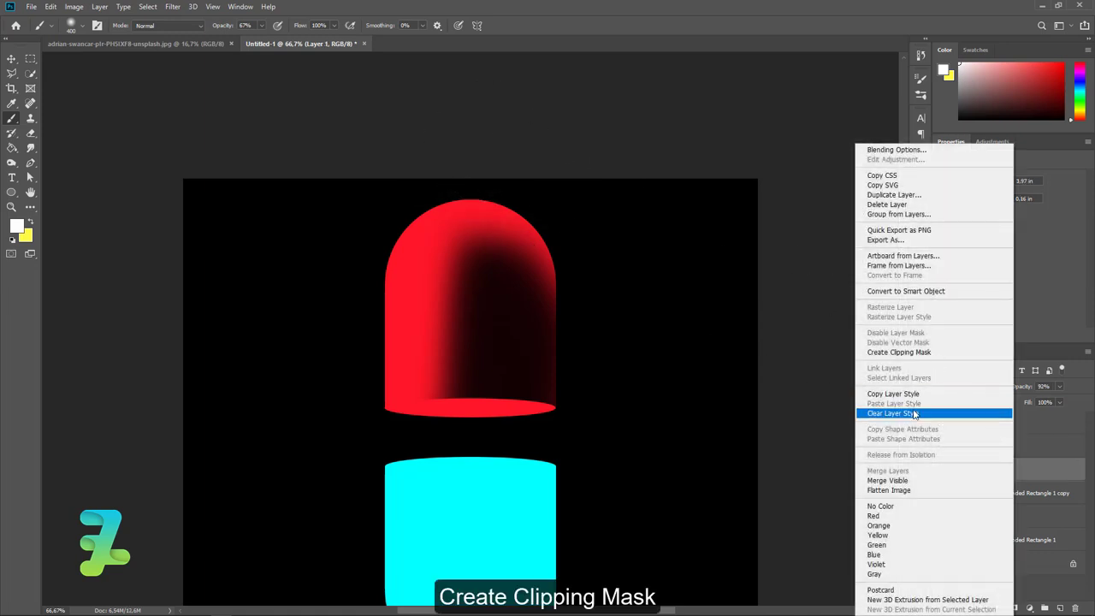
pyautogui.click(898, 351)
pyautogui.rightClick(1014, 446)
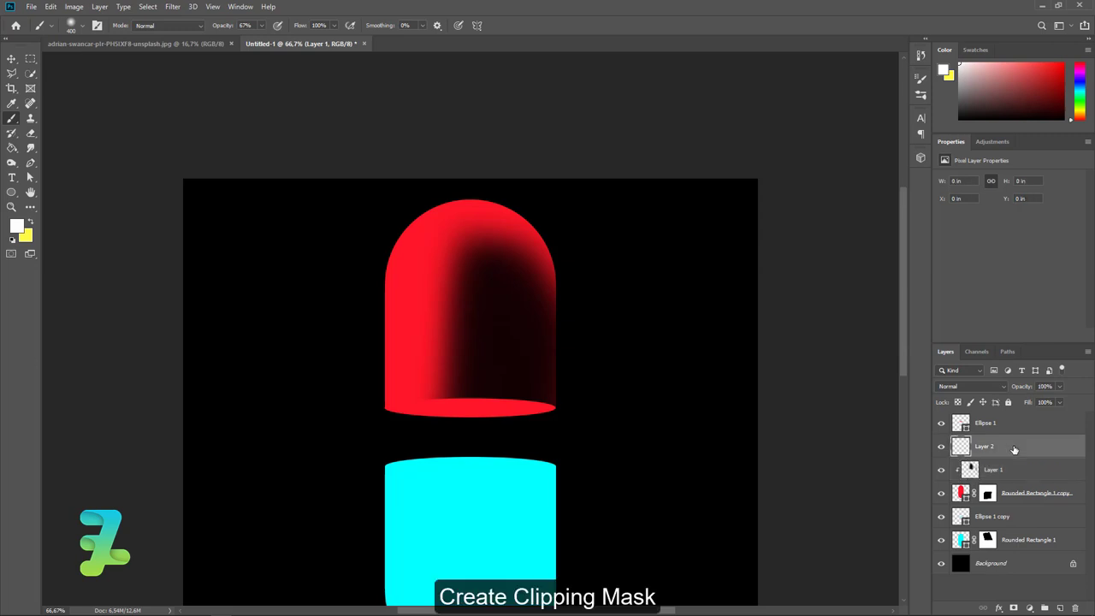
pyautogui.click(922, 356)
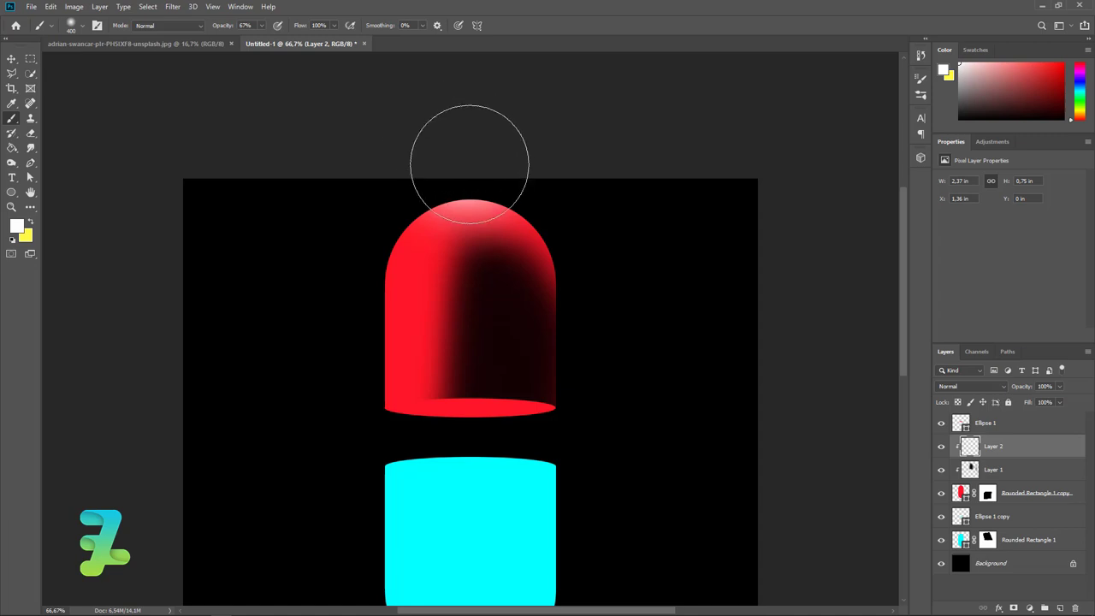
# Paint a white glow on the dome top and squash it vertically with Ctrl+T
pyautogui.click(464, 141)
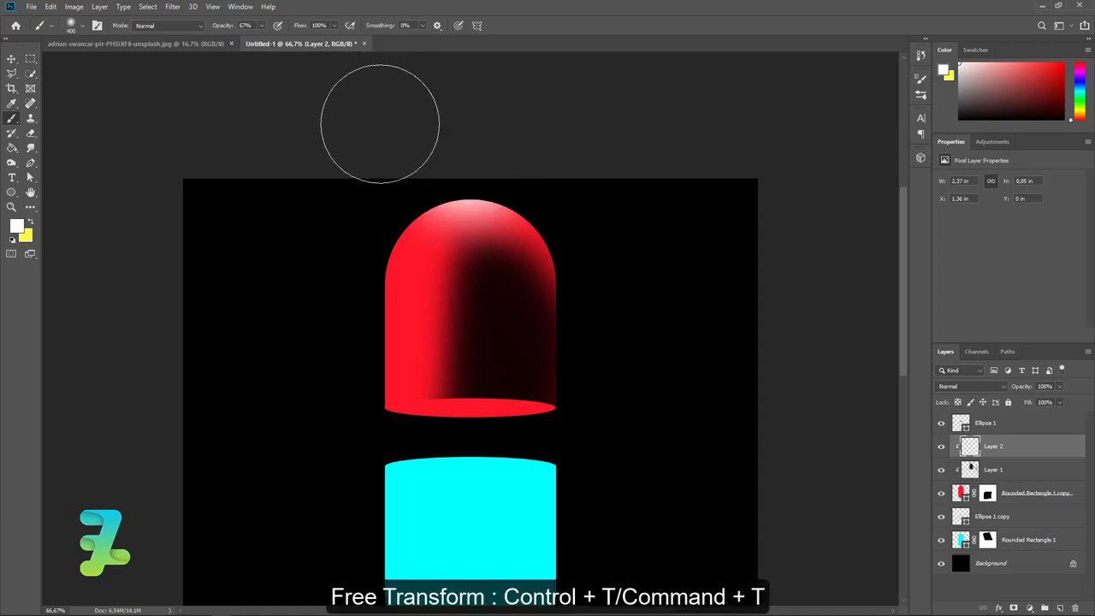
pyautogui.hotkey('ctrl', 't')
pyautogui.moveTo(479, 276); pyautogui.dragTo(476, 246)
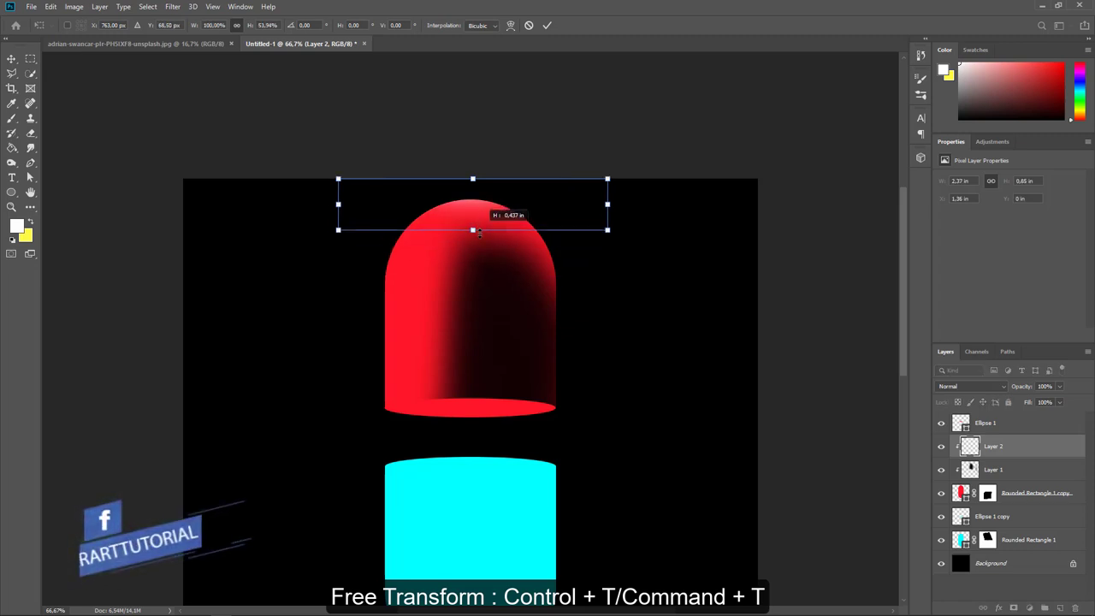
pyautogui.click(11, 58)
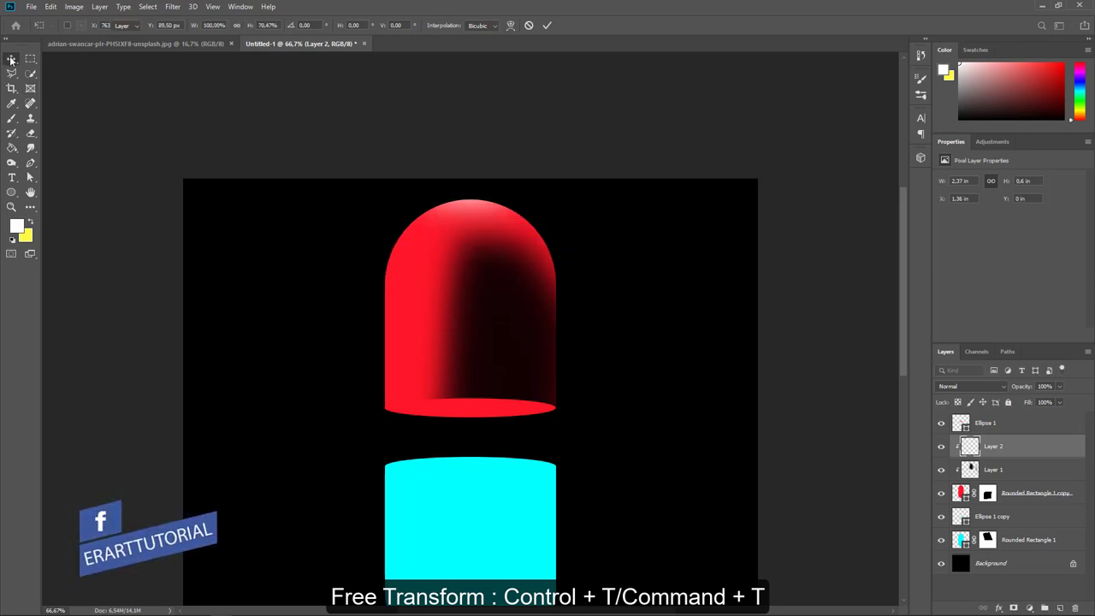
# Paint a white highlight stroke down the dome's left side with a 100 px brush
pyautogui.click(11, 119)
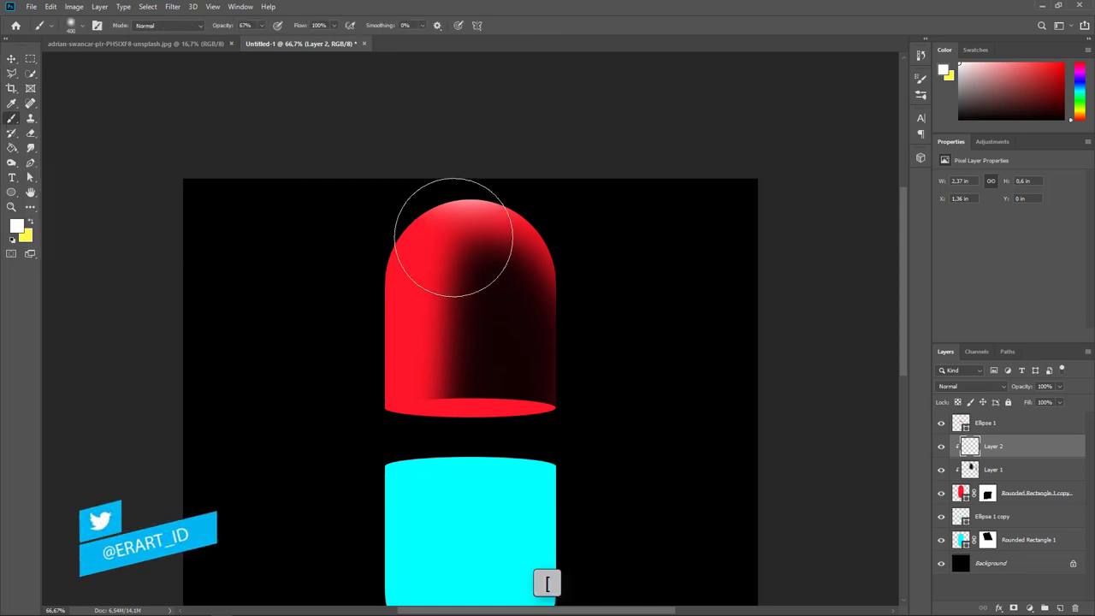
pyautogui.press('[')
pyautogui.press('[')
pyautogui.press('[')
pyautogui.press('[')
pyautogui.press('[')
pyautogui.press('[')
pyautogui.press('[')
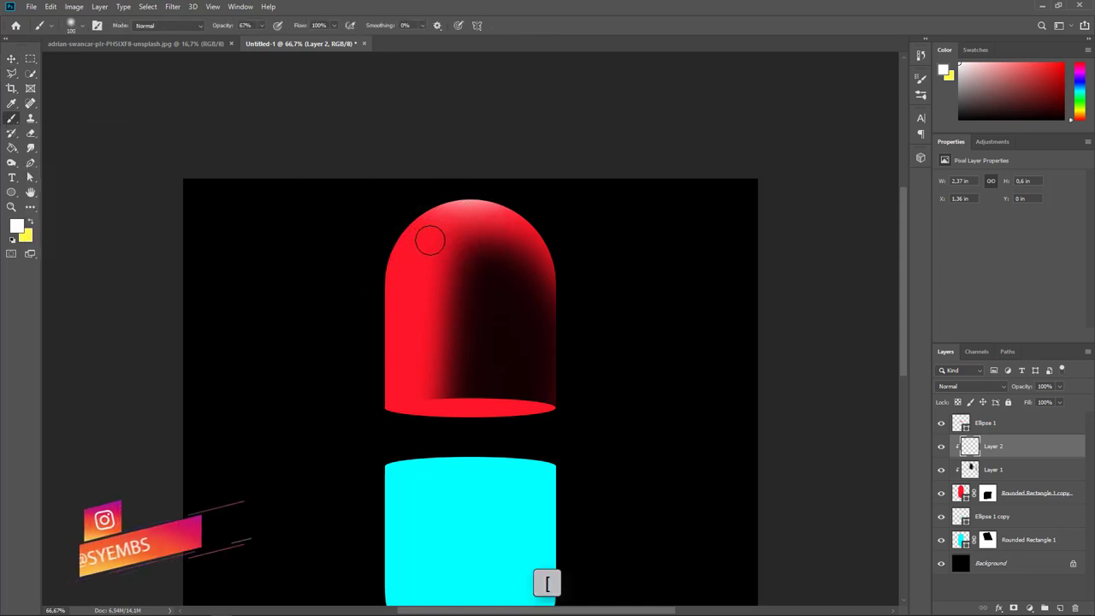
pyautogui.moveTo(427, 237)
pyautogui.mouseDown()
pyautogui.moveTo(408, 344)
pyautogui.moveTo(365, 346)
pyautogui.mouseUp()
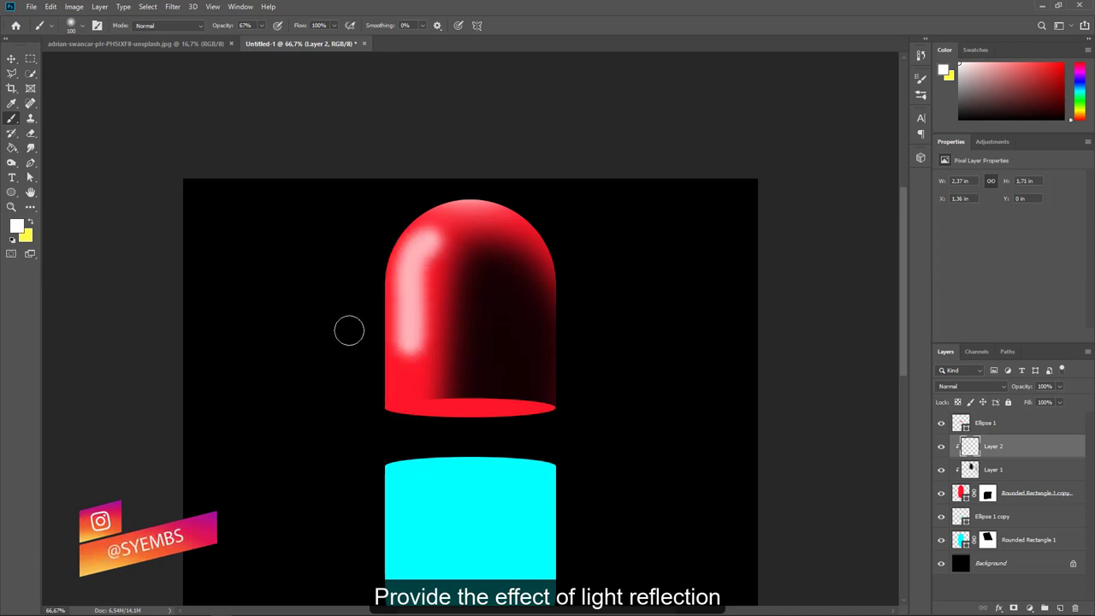
pyautogui.press('e')
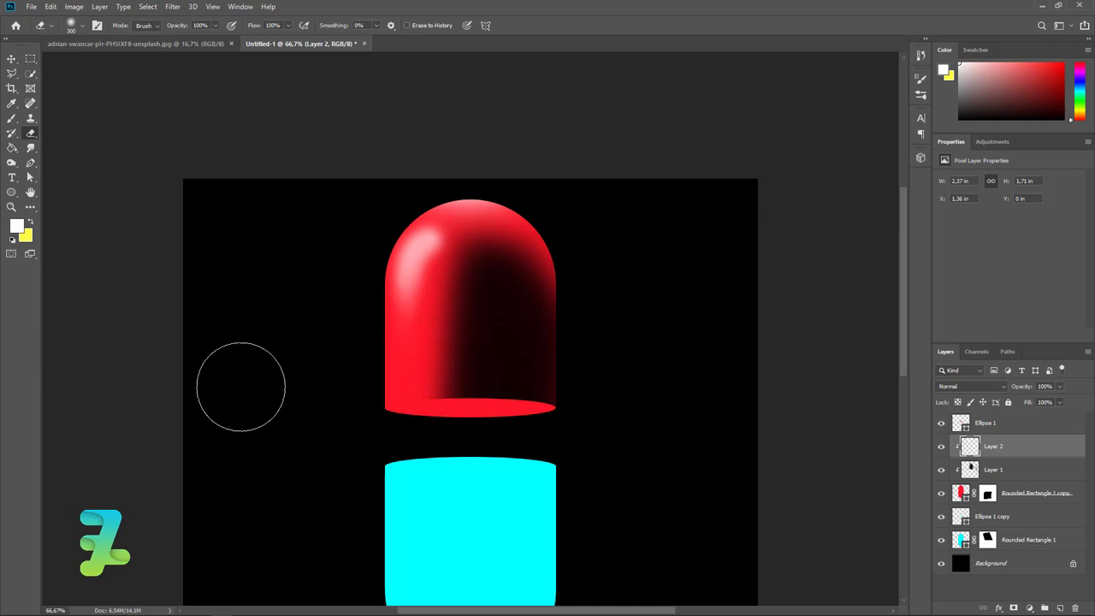
# Keep white as foreground, then add a new layer above Layer 1
pyautogui.click(19, 227)
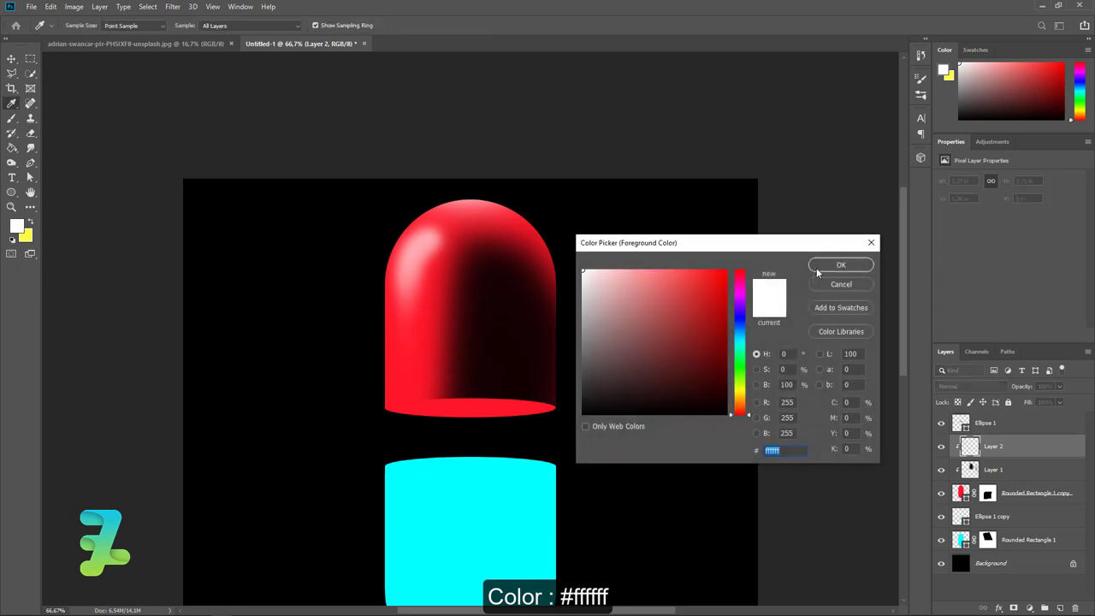
pyautogui.click(819, 268)
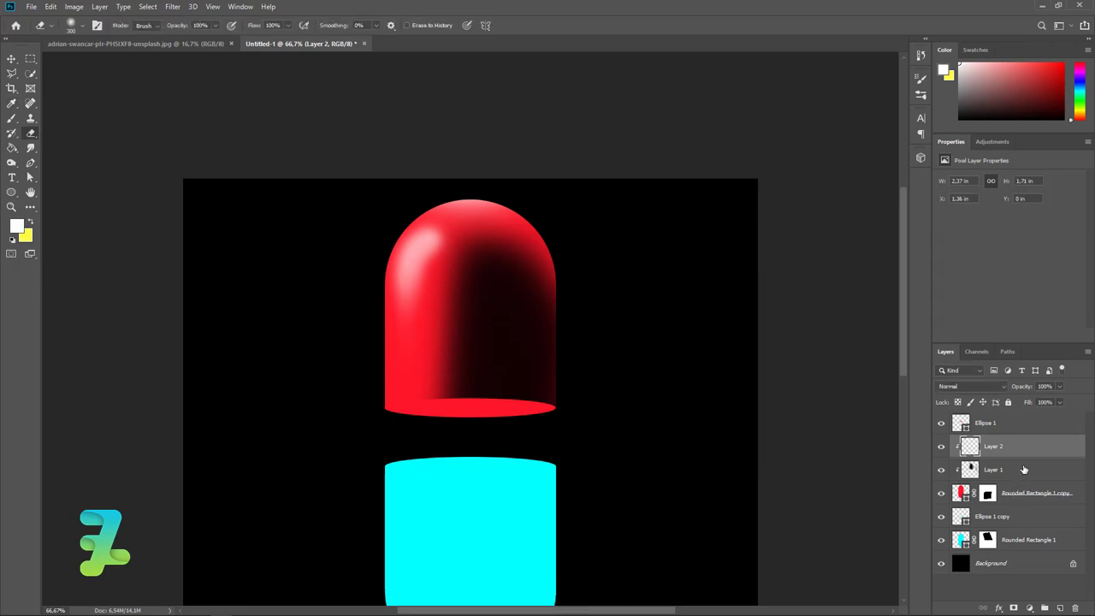
pyautogui.click(1023, 469)
pyautogui.click(1060, 607)
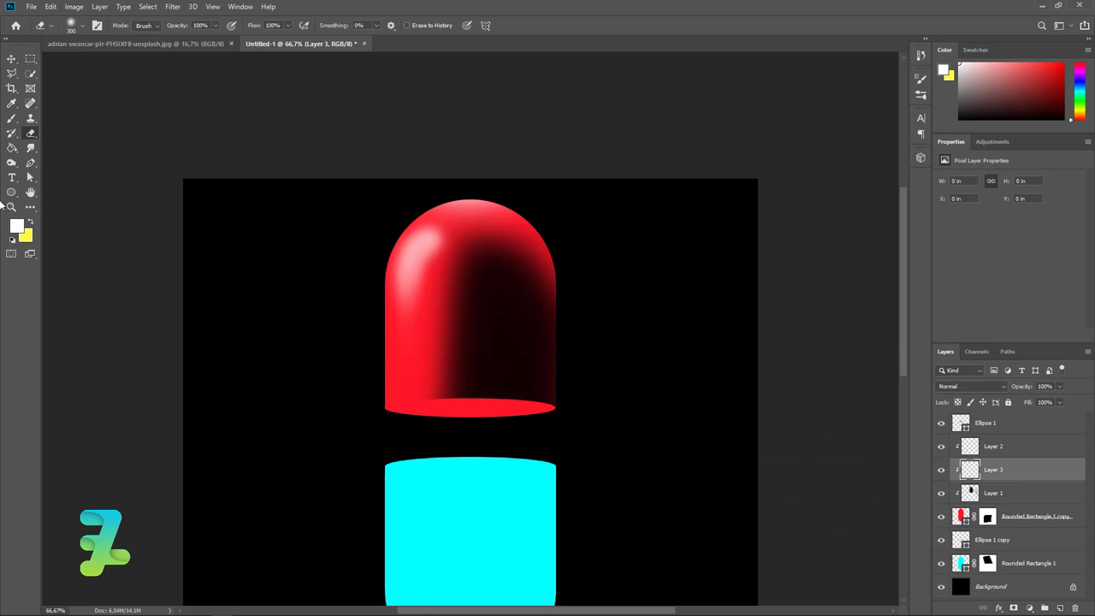
# Set the foreground to a pale pink based on the dome's red and select Layer 2
pyautogui.click(17, 227)
pyautogui.moveTo(415, 374); pyautogui.dragTo(534, 360)
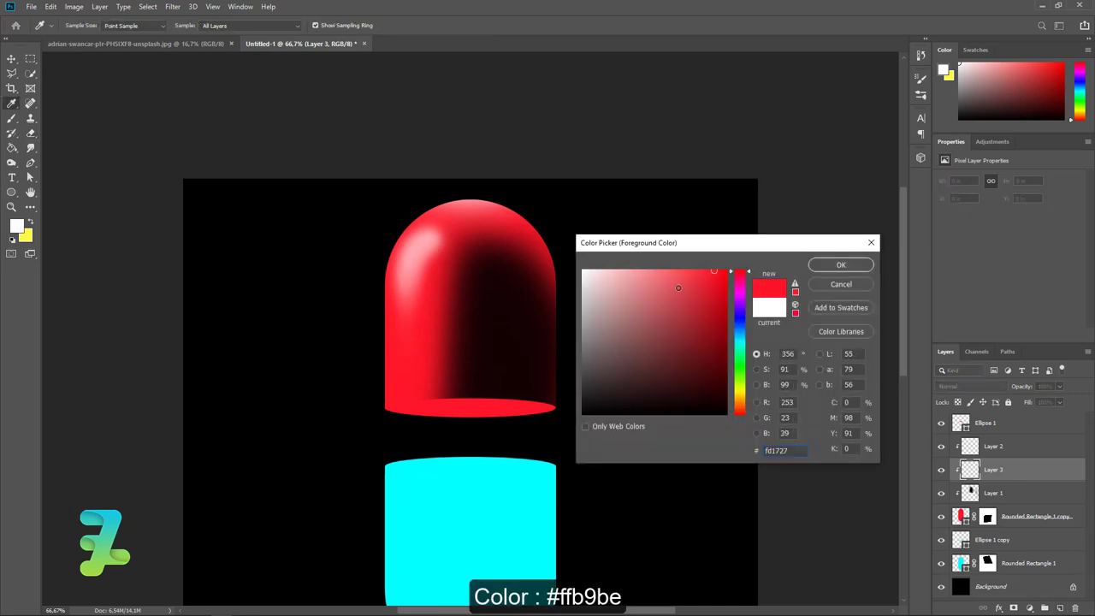
pyautogui.moveTo(678, 287); pyautogui.dragTo(625, 242)
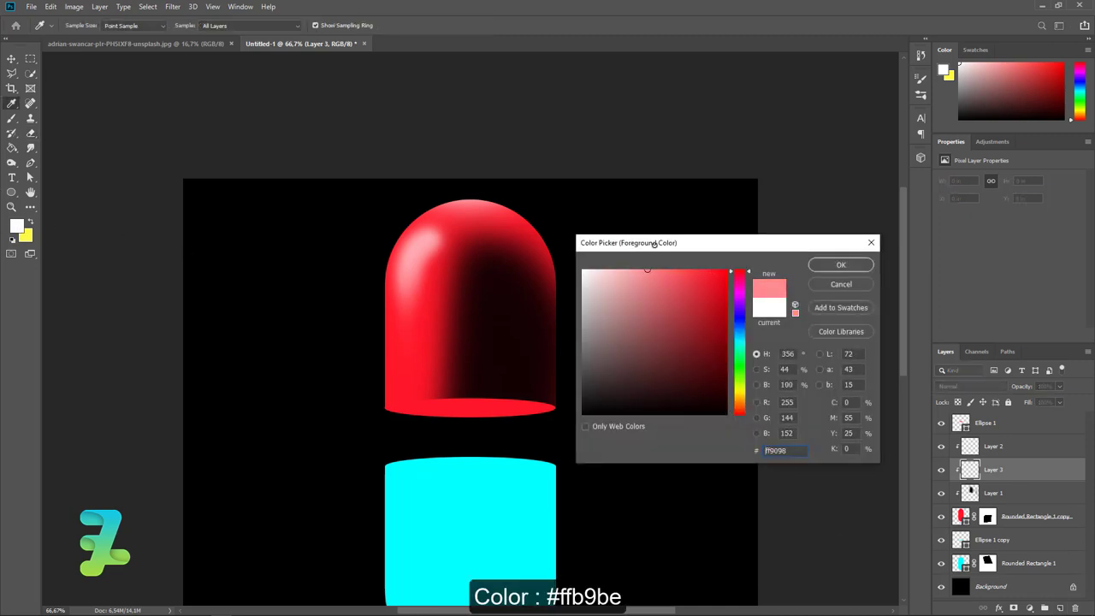
pyautogui.click(840, 266)
pyautogui.press('e')
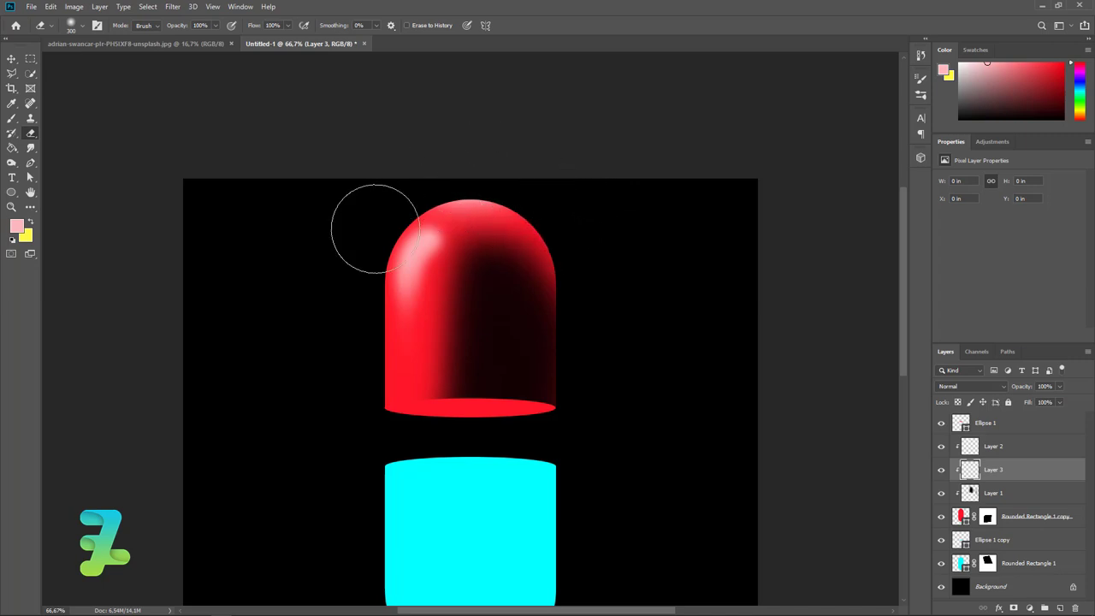
pyautogui.click(11, 120)
pyautogui.click(975, 443)
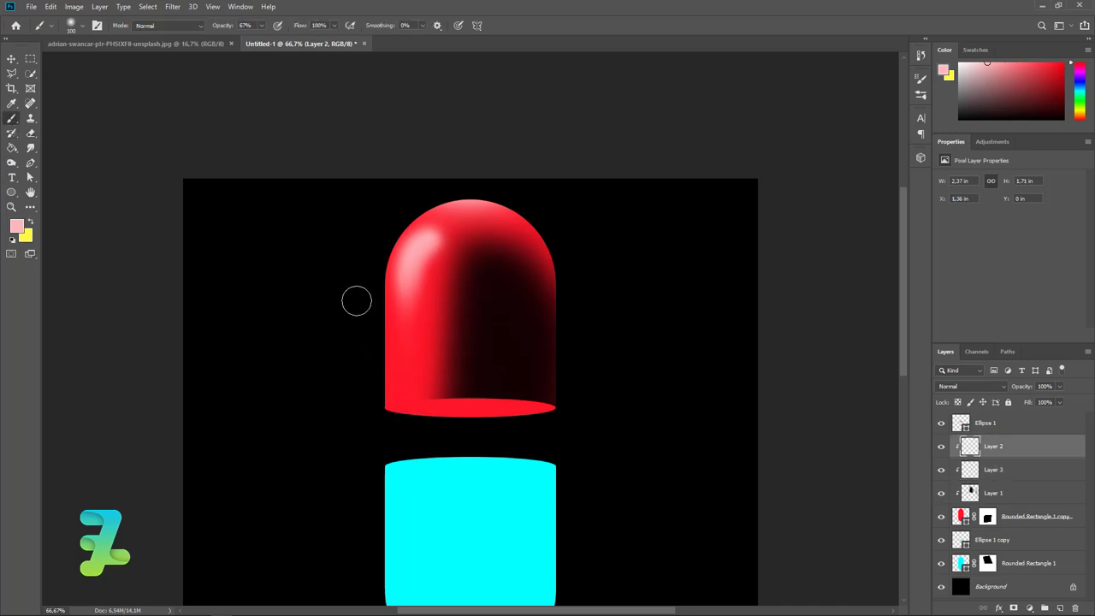
# Add Layer 4, clip it to the red cap, and erase a sliver along its left edge
pyautogui.click(1061, 608)
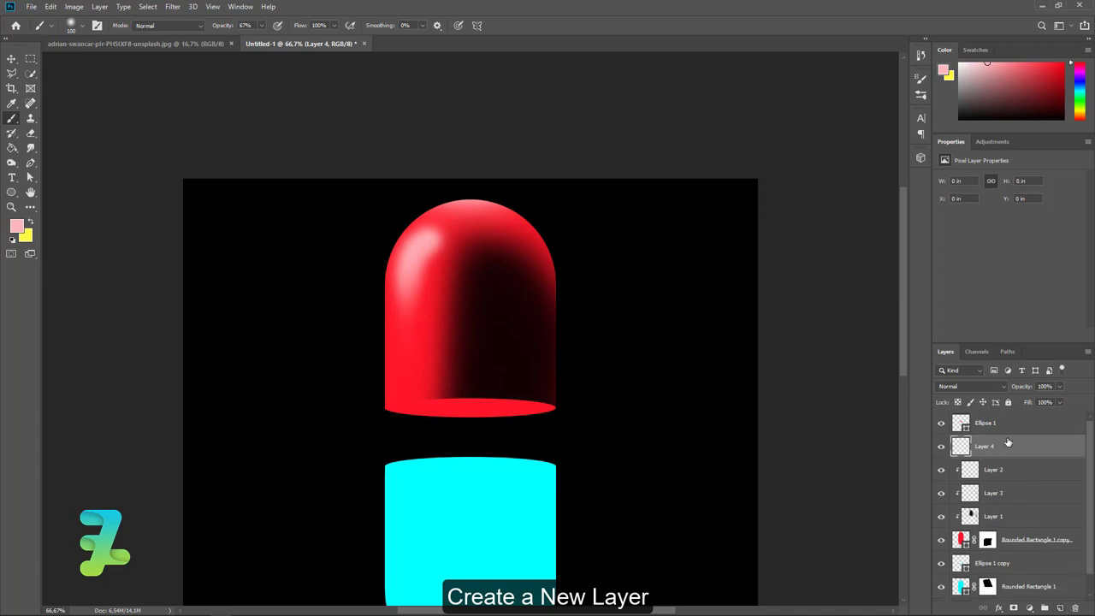
pyautogui.rightClick(1009, 446)
pyautogui.click(958, 351)
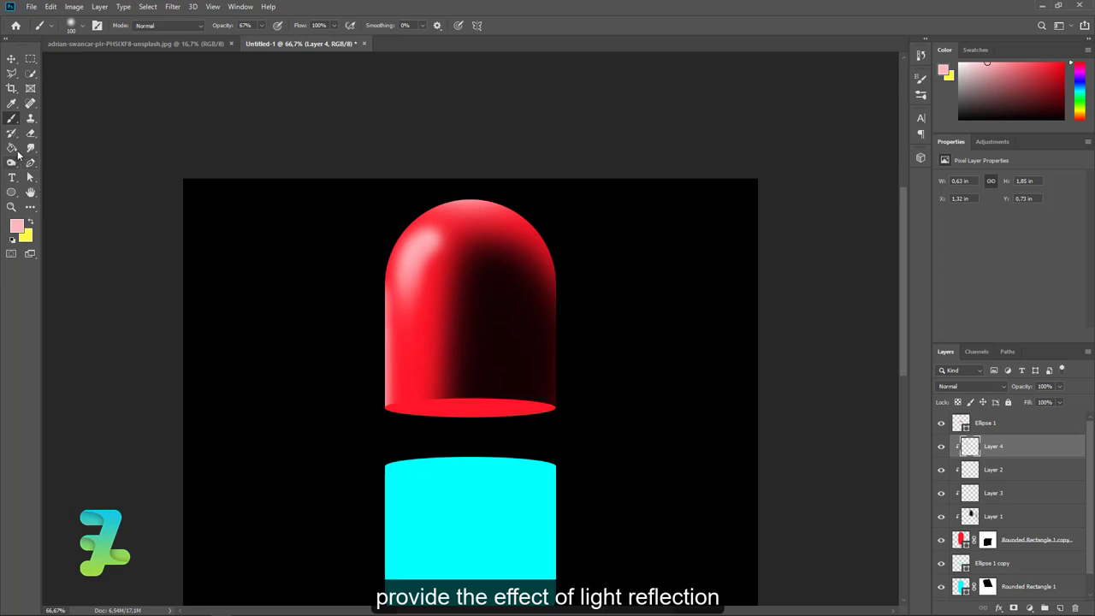
pyautogui.click(31, 134)
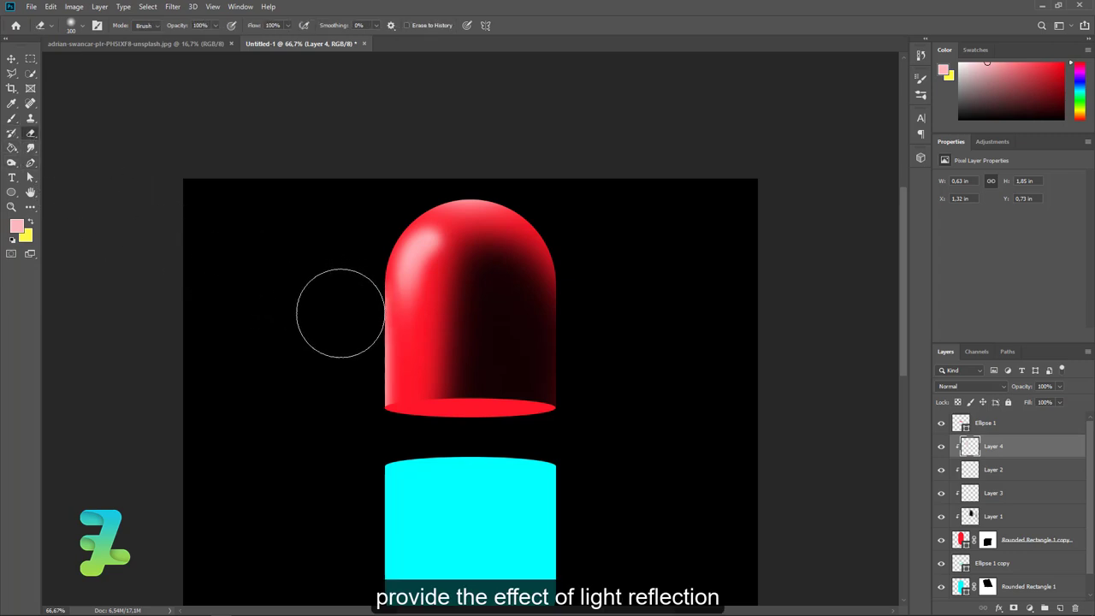
pyautogui.moveTo(335, 365); pyautogui.dragTo(337, 391)
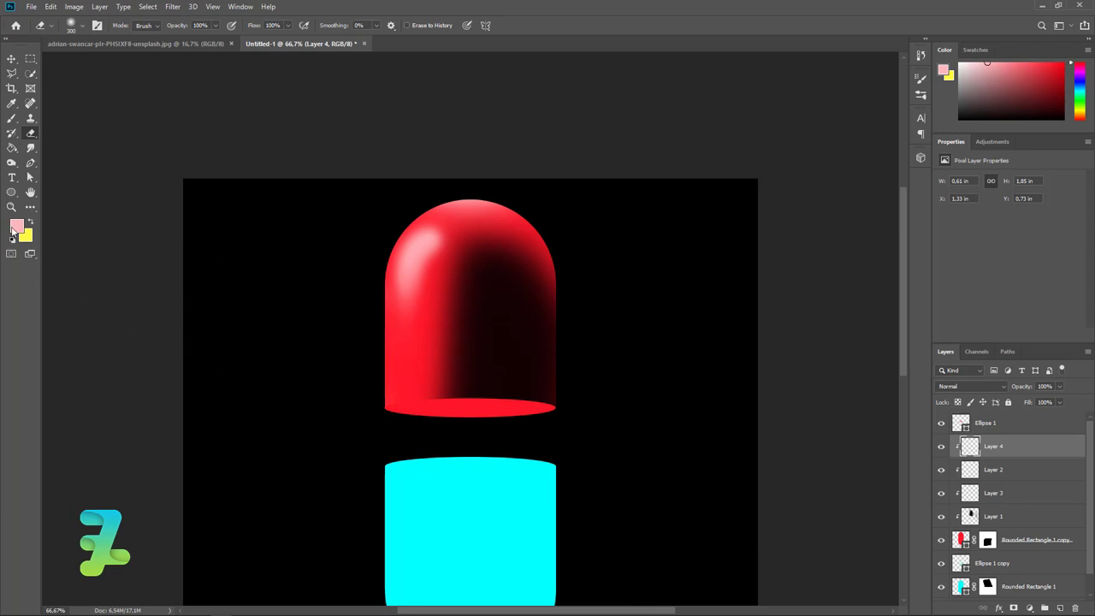
# Select Ellipse 1 and add a new Layer 5 above it
pyautogui.click(16, 122)
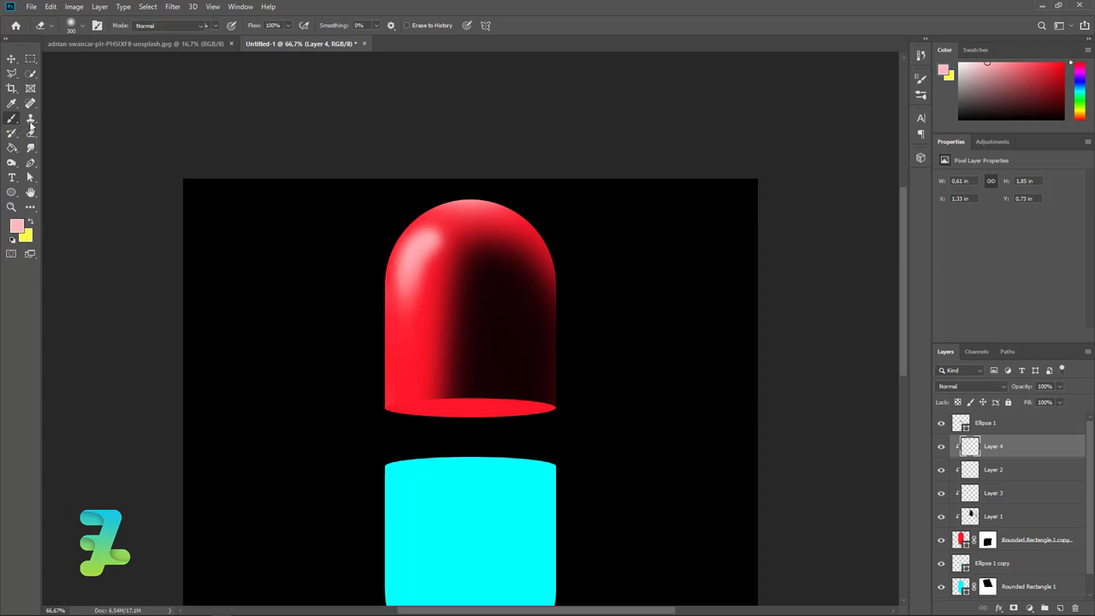
pyautogui.hotkey('alt', ']')
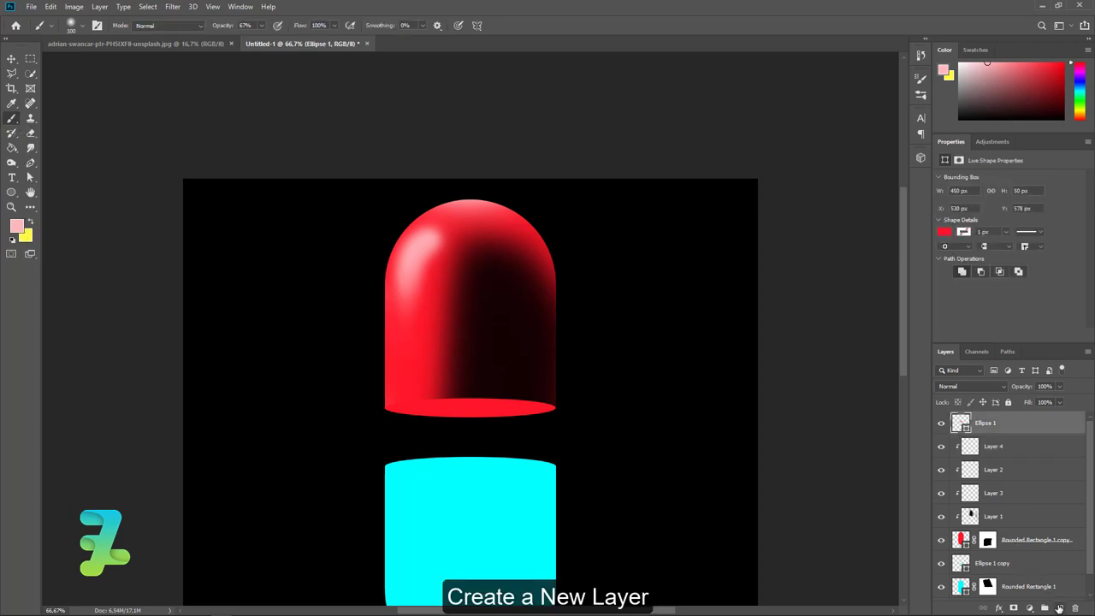
pyautogui.click(1059, 607)
pyautogui.rightClick(1032, 433)
# Clip Layer 5 to Ellipse 1 and set the foreground colour to black
pyautogui.click(944, 349)
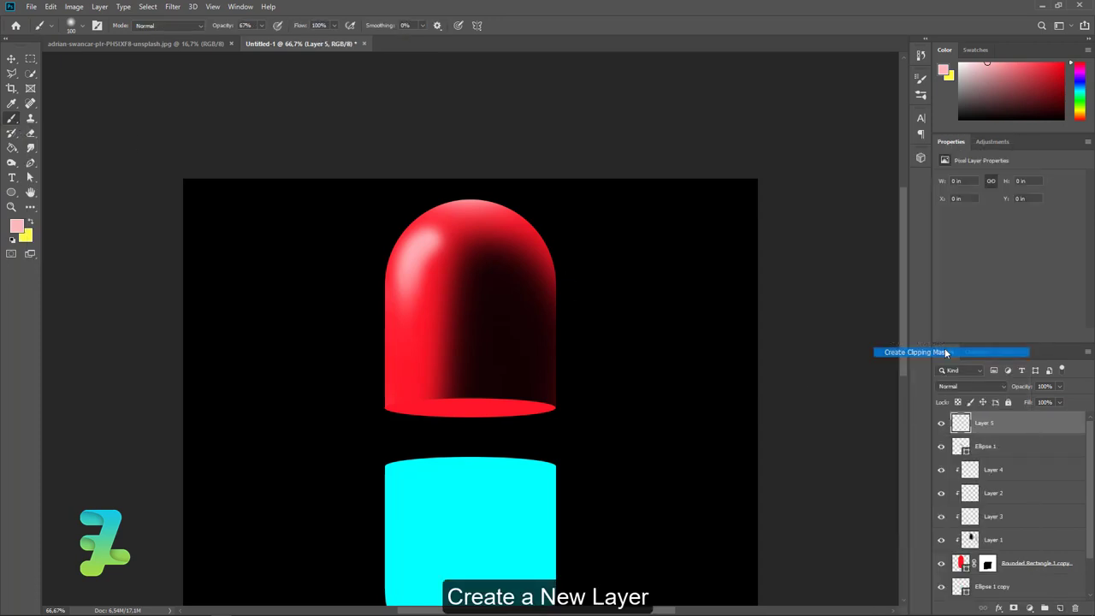
pyautogui.click(17, 225)
pyautogui.click(549, 386)
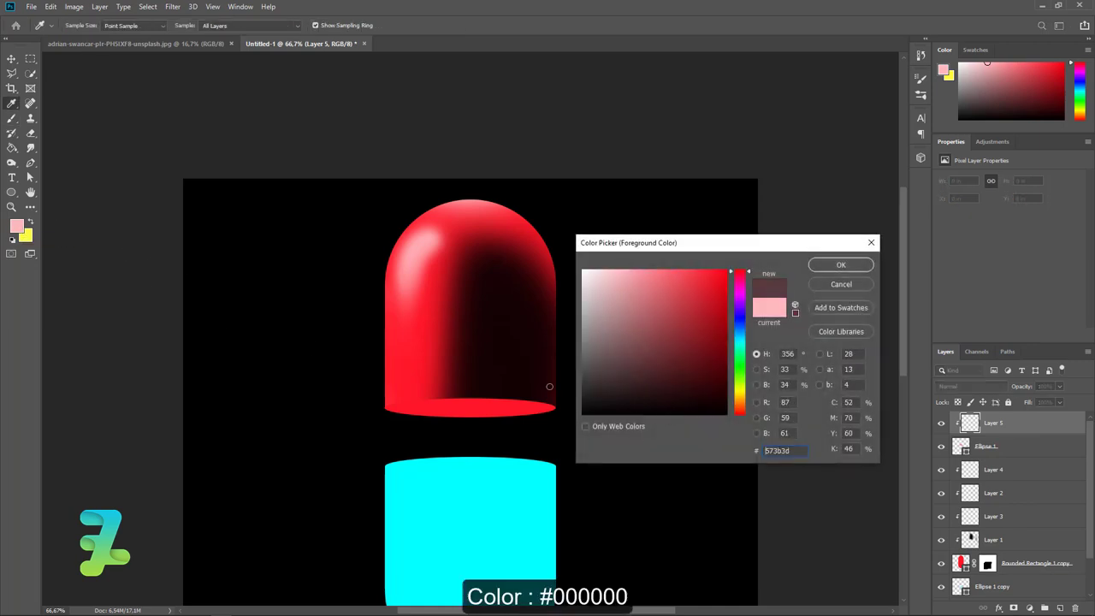
pyautogui.click(502, 441)
pyautogui.click(839, 265)
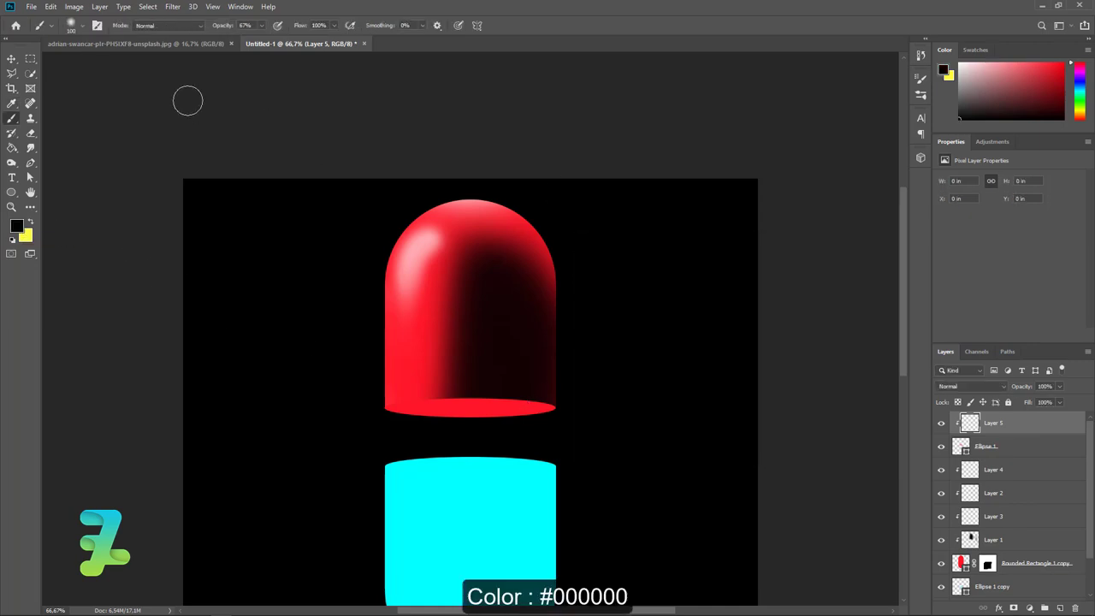
# With a larger brush, paint black shadow along the red cap's lower edge and corner
pyautogui.press(']')
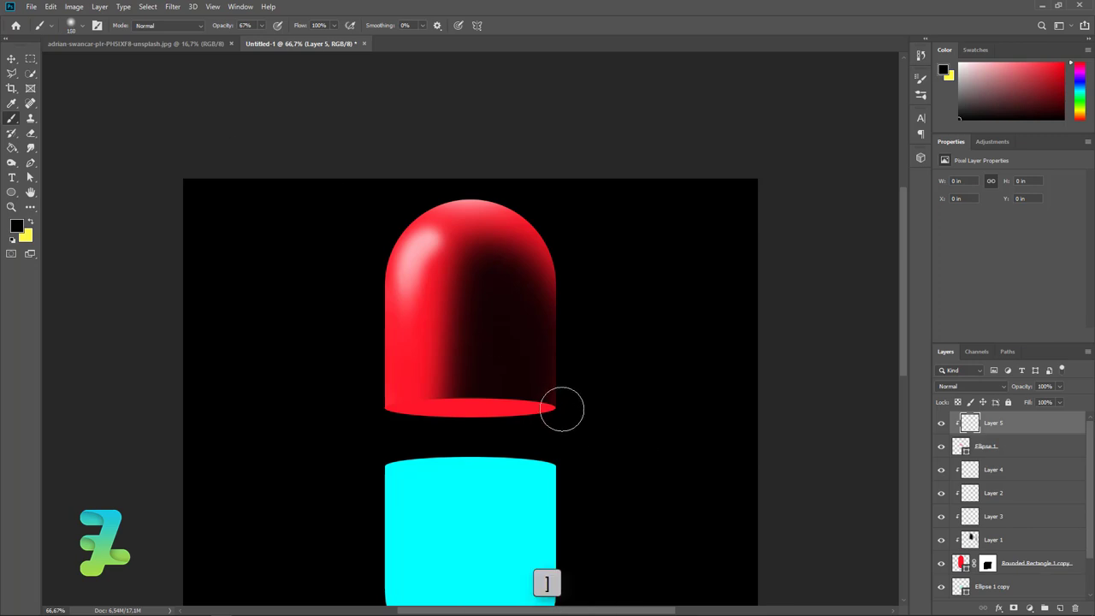
pyautogui.press(']')
pyautogui.press(']')
pyautogui.press(']')
pyautogui.press(']')
pyautogui.press('[')
pyautogui.press('[')
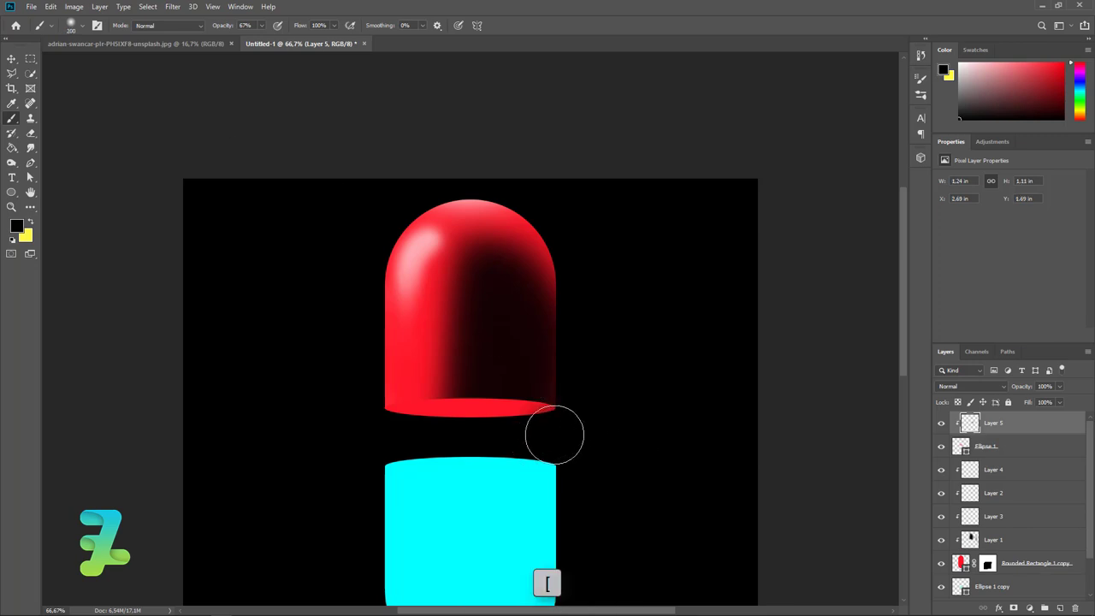
pyautogui.moveTo(549, 433)
pyautogui.mouseDown()
pyautogui.moveTo(562, 427)
pyautogui.moveTo(482, 436)
pyautogui.mouseUp()
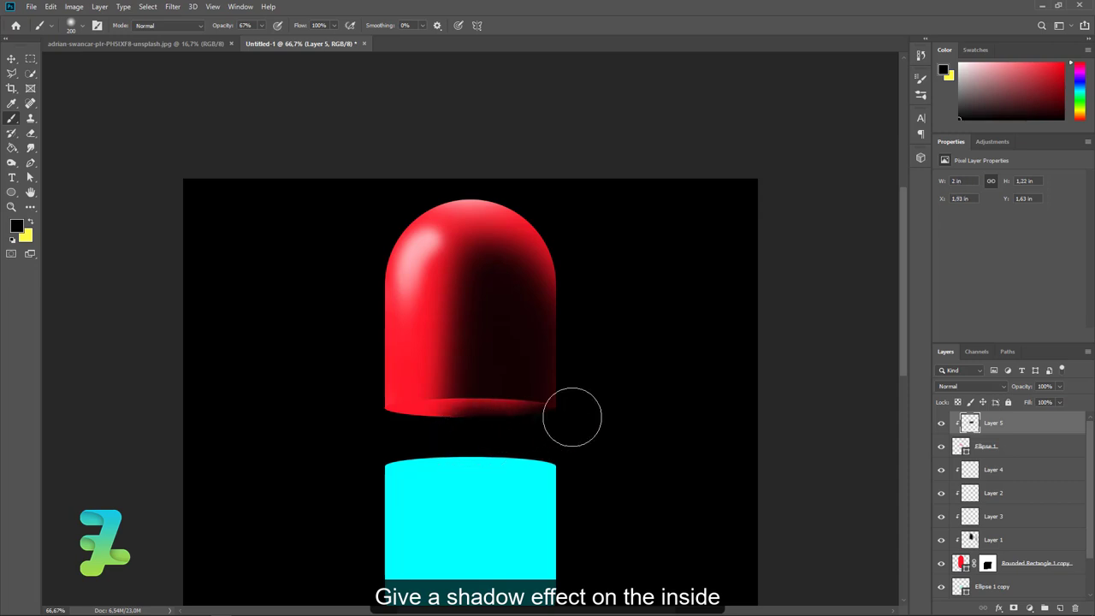
pyautogui.moveTo(570, 415); pyautogui.dragTo(555, 398)
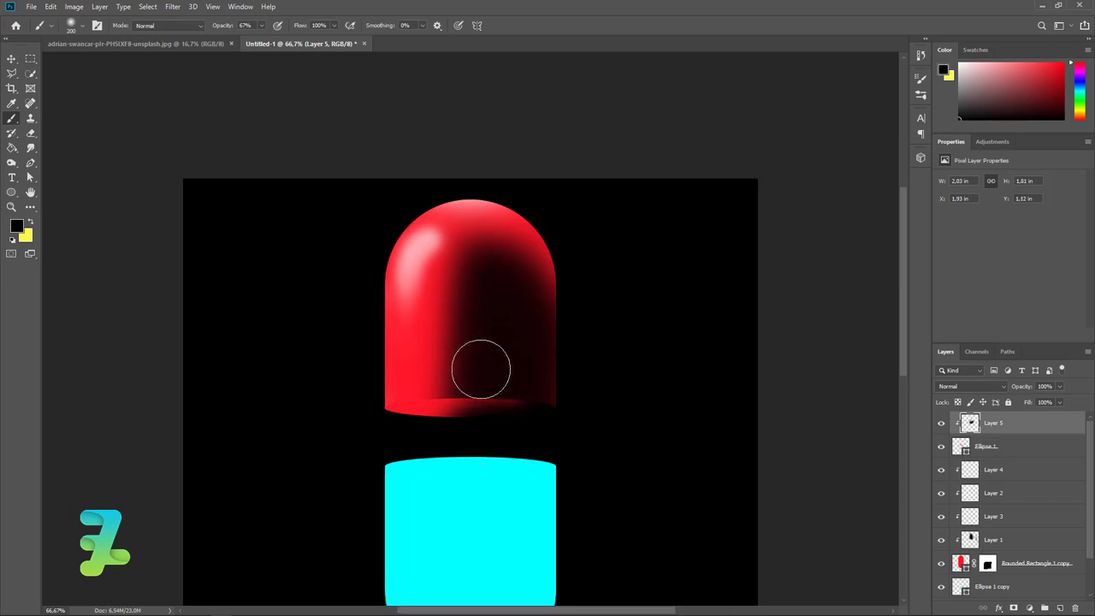
pyautogui.moveTo(480, 369); pyautogui.dragTo(451, 371)
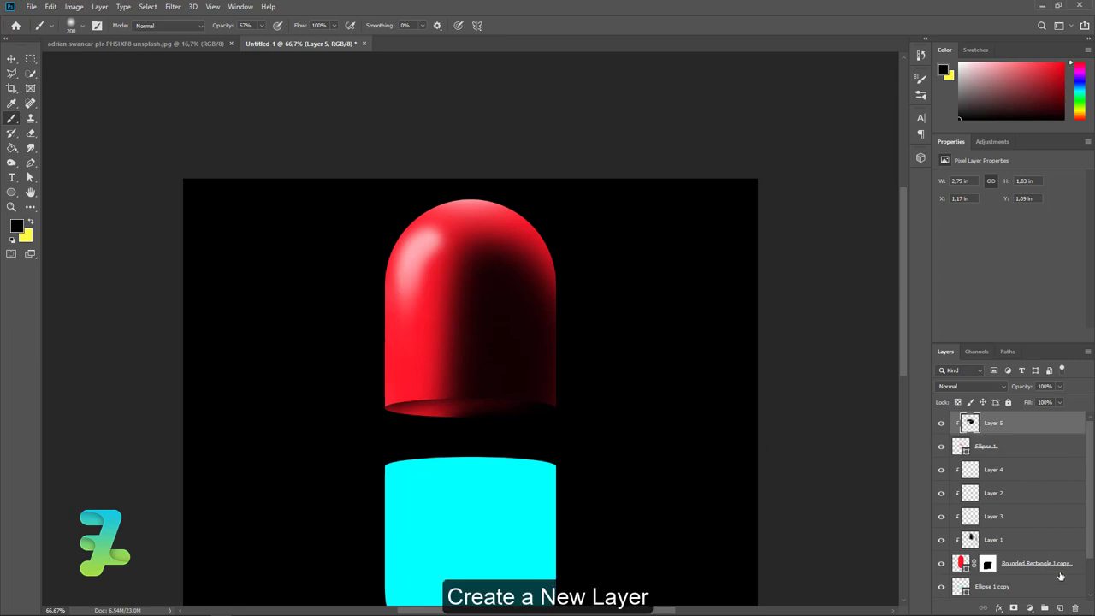
# Add Layer 6 as a clipping mask and set the foreground to #ffffff
pyautogui.click(1059, 606)
pyautogui.rightClick(1030, 430)
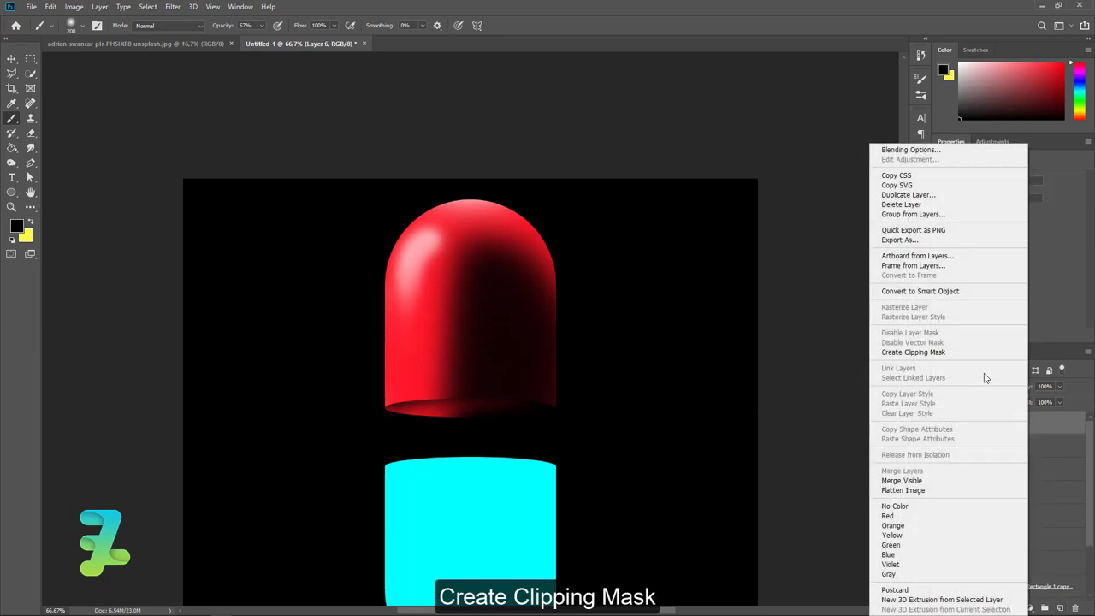
pyautogui.click(941, 353)
pyautogui.click(16, 225)
pyautogui.write('ffffff')
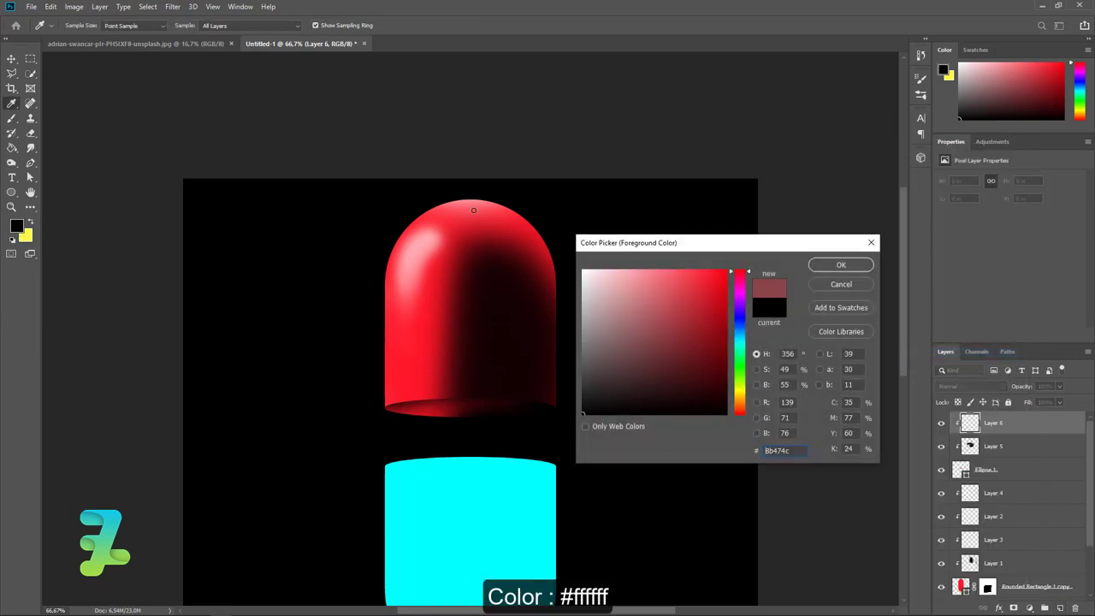
pyautogui.click(841, 265)
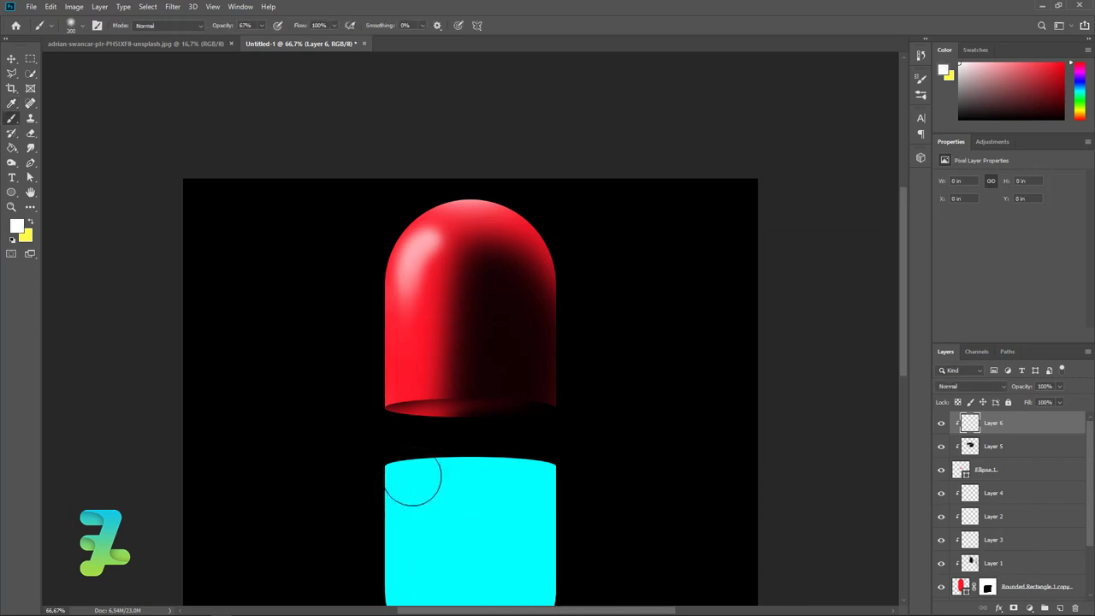
# Paint a white highlight along the red cap's lower rim and set Layer 6 opacity to 33%
pyautogui.click(437, 445)
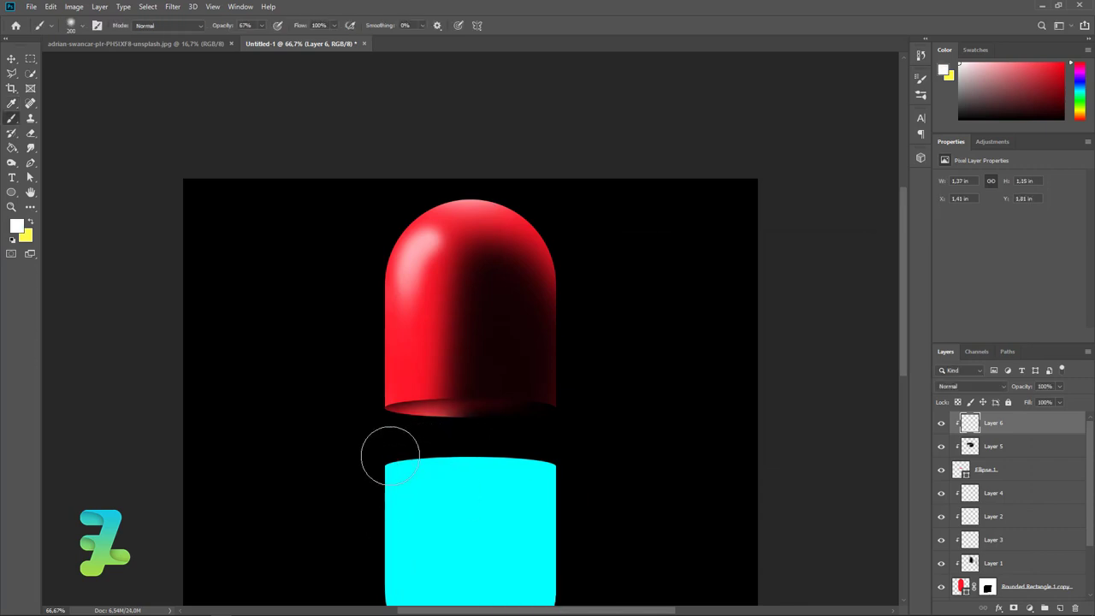
pyautogui.hotkey('ctrl', 'z')
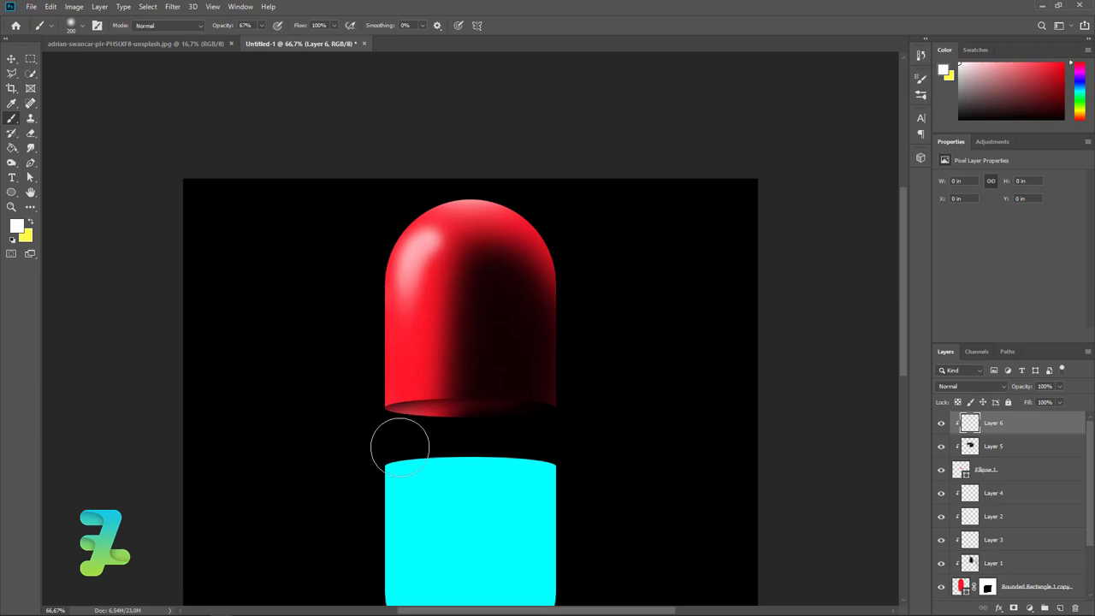
pyautogui.moveTo(417, 452); pyautogui.dragTo(351, 442)
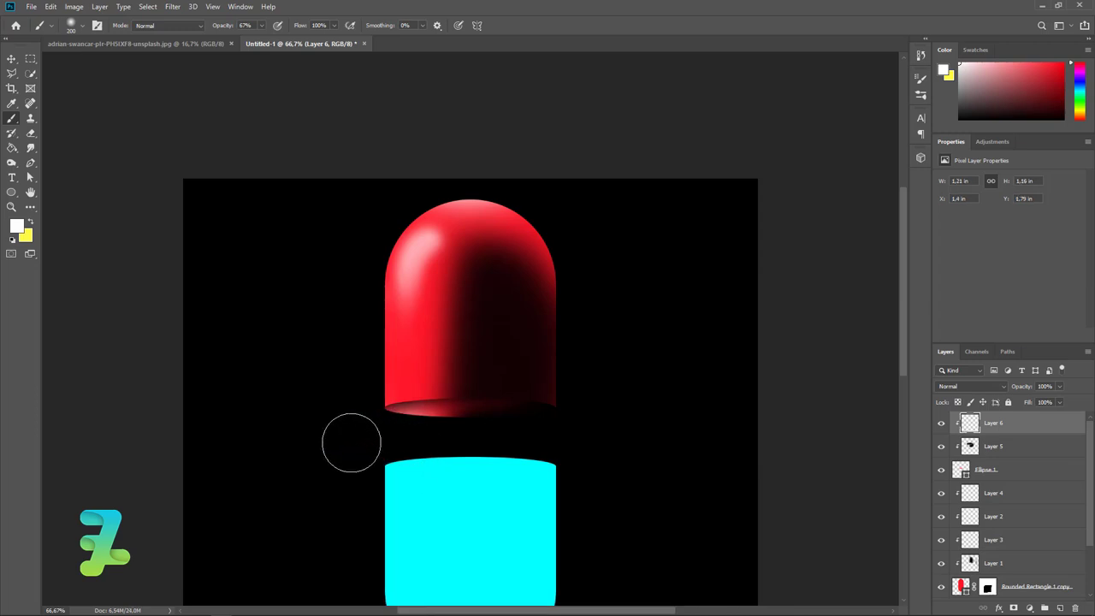
pyautogui.scroll(-1, 351, 443)
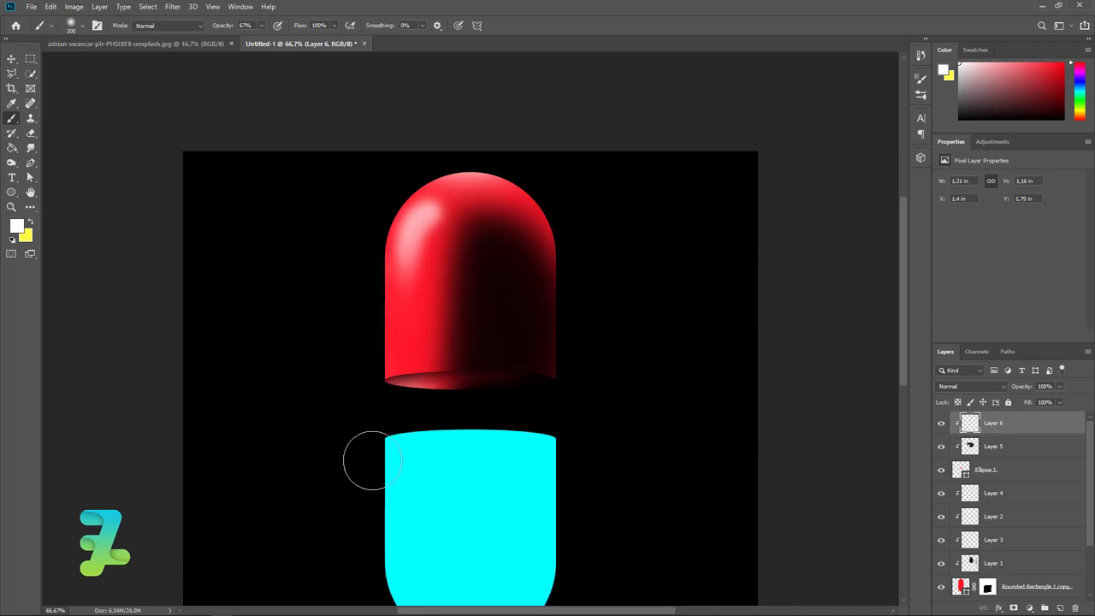
pyautogui.write('0')
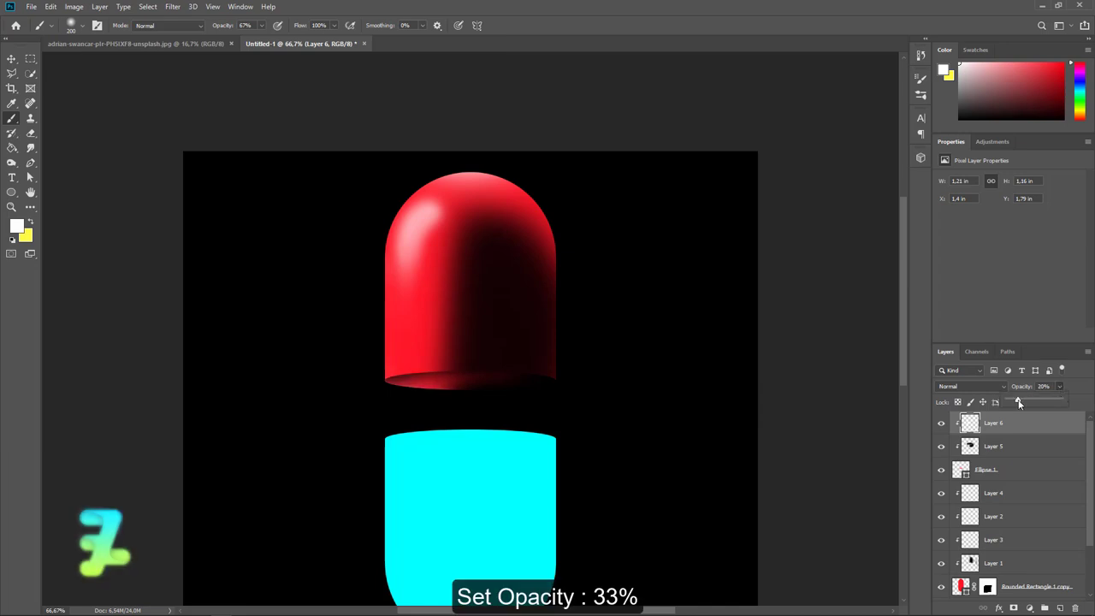
pyautogui.moveTo(1018, 403); pyautogui.dragTo(1024, 400)
pyautogui.scroll(-1, 975, 470)
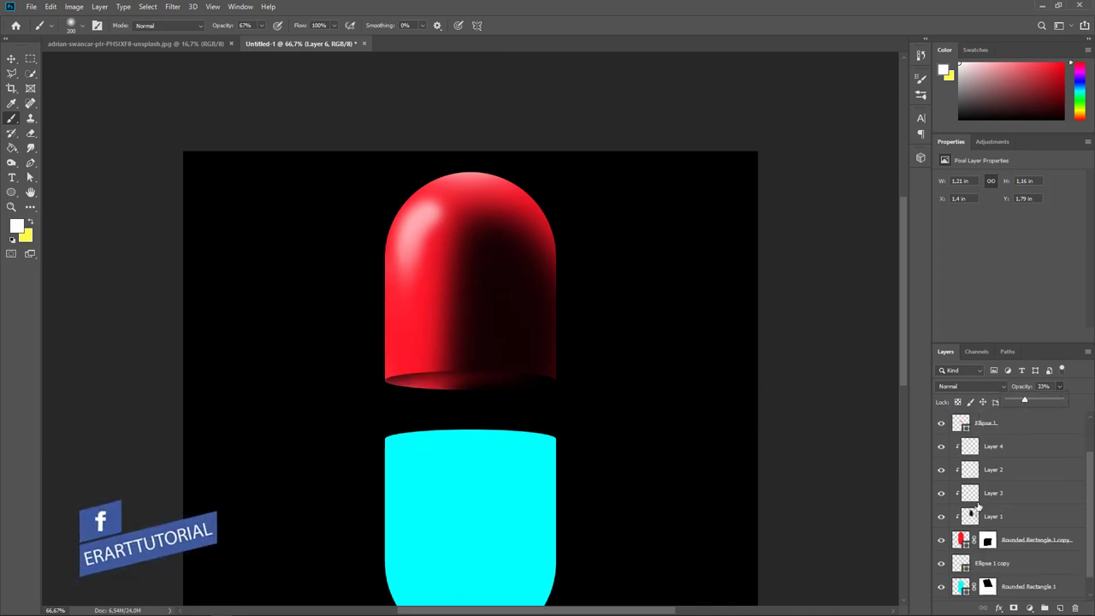
pyautogui.scroll(-1, 984, 509)
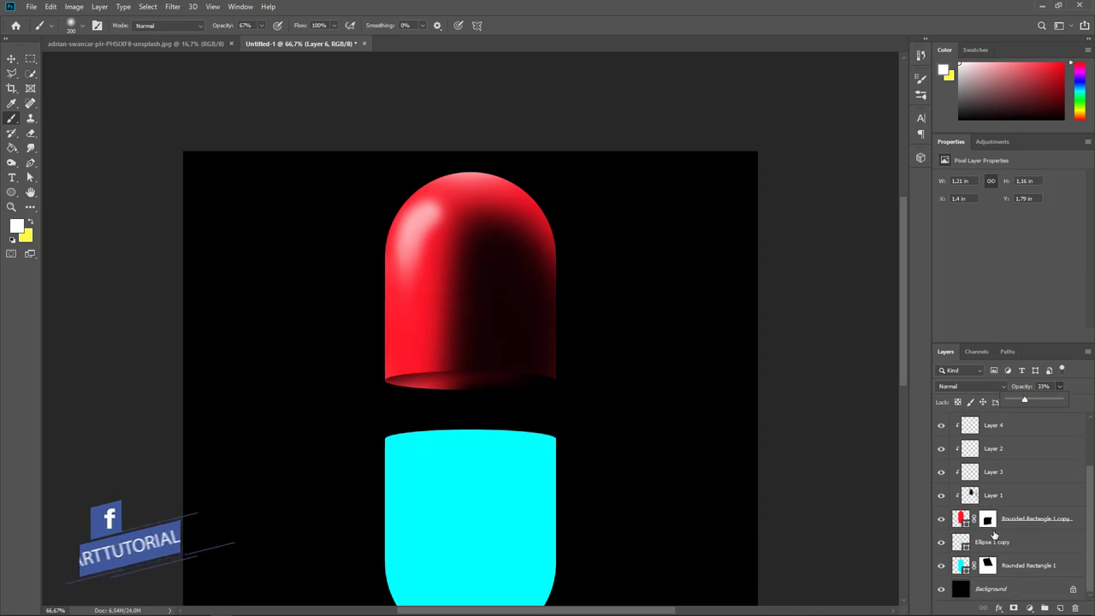
# Add Layer 7 clipped to Rounded Rectangle 1 and set a black #000000 brush
pyautogui.click(1026, 565)
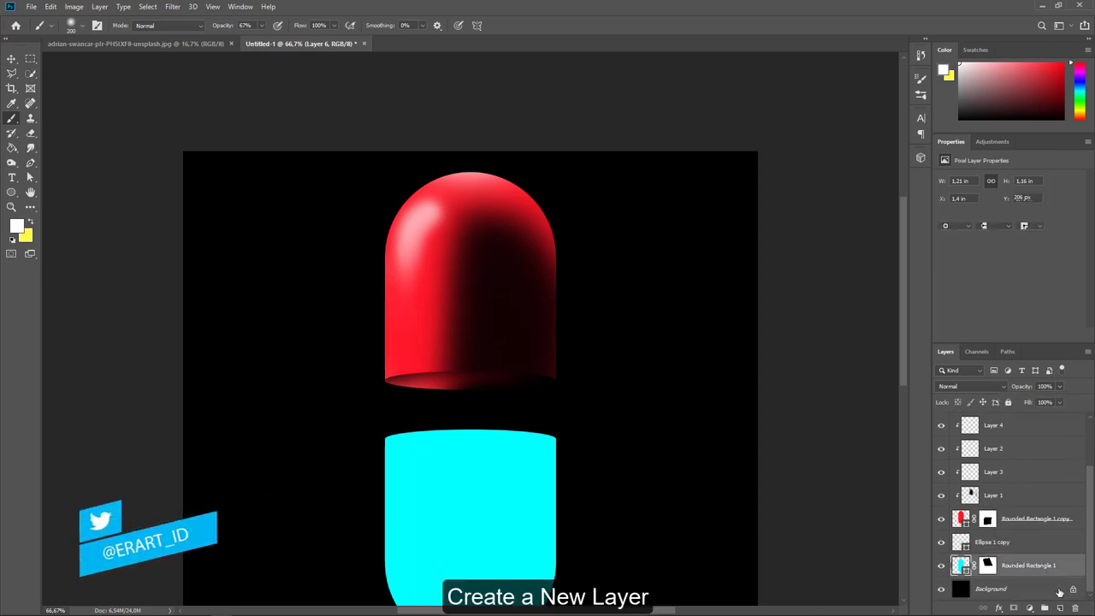
pyautogui.click(1059, 607)
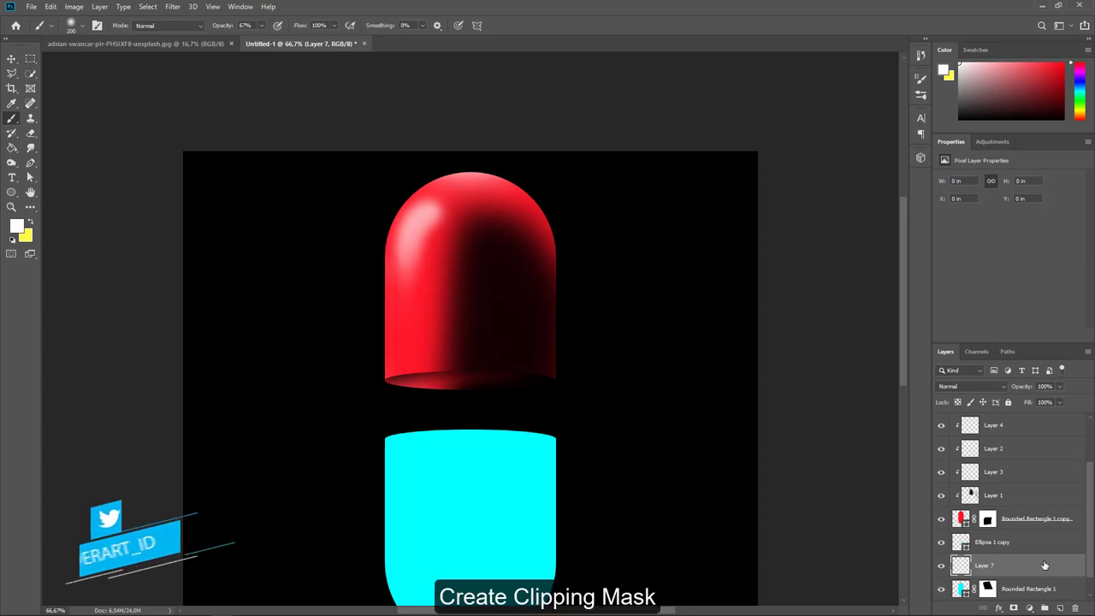
pyautogui.rightClick(1043, 565)
pyautogui.click(979, 297)
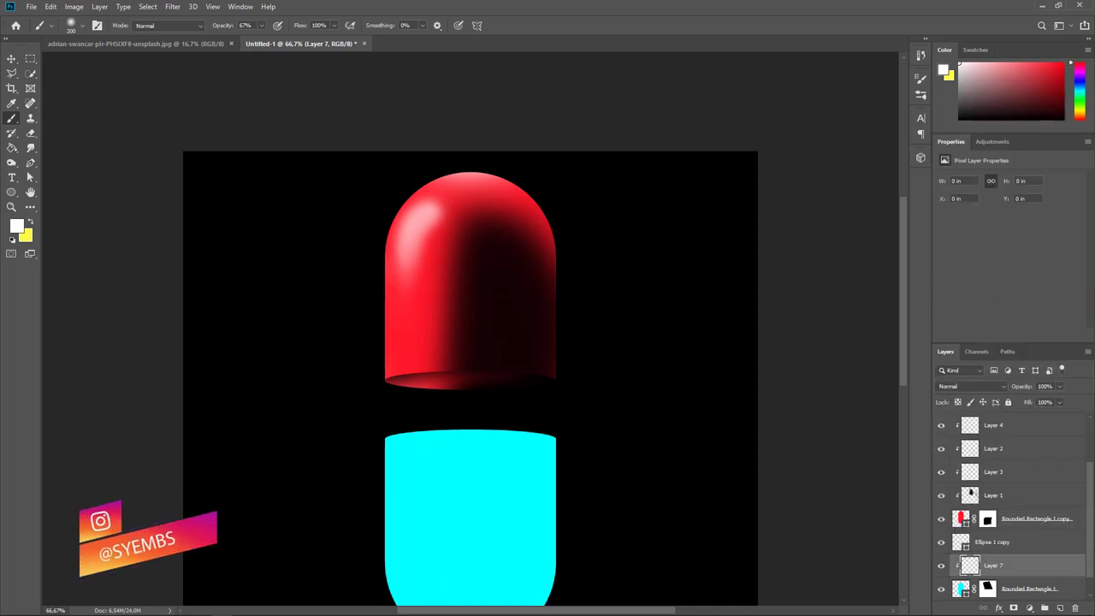
pyautogui.click(16, 225)
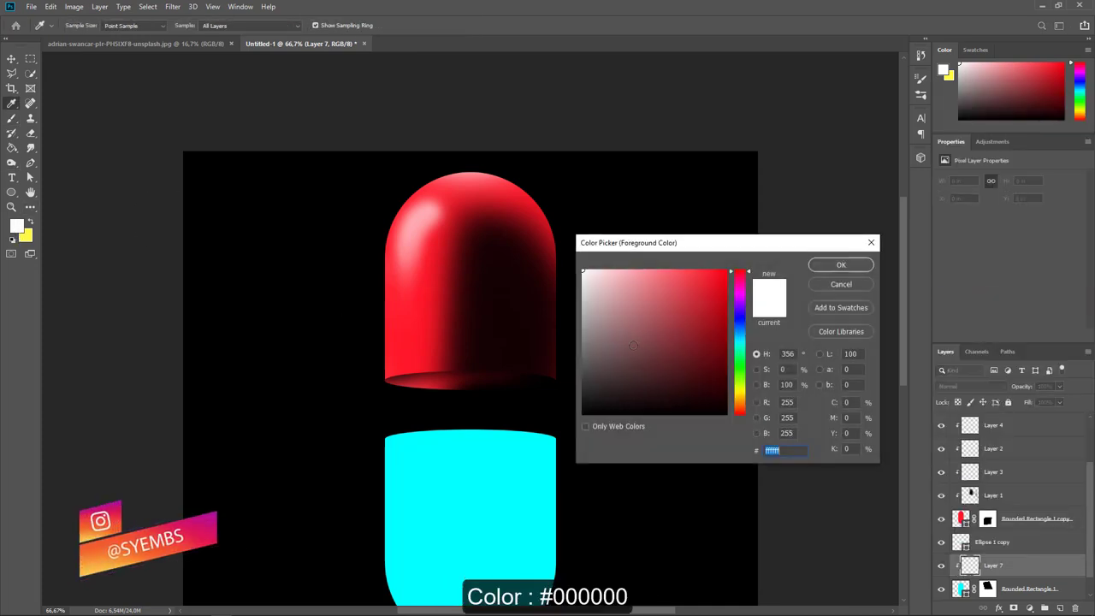
pyautogui.write('000000')
pyautogui.click(840, 266)
pyautogui.press('b')
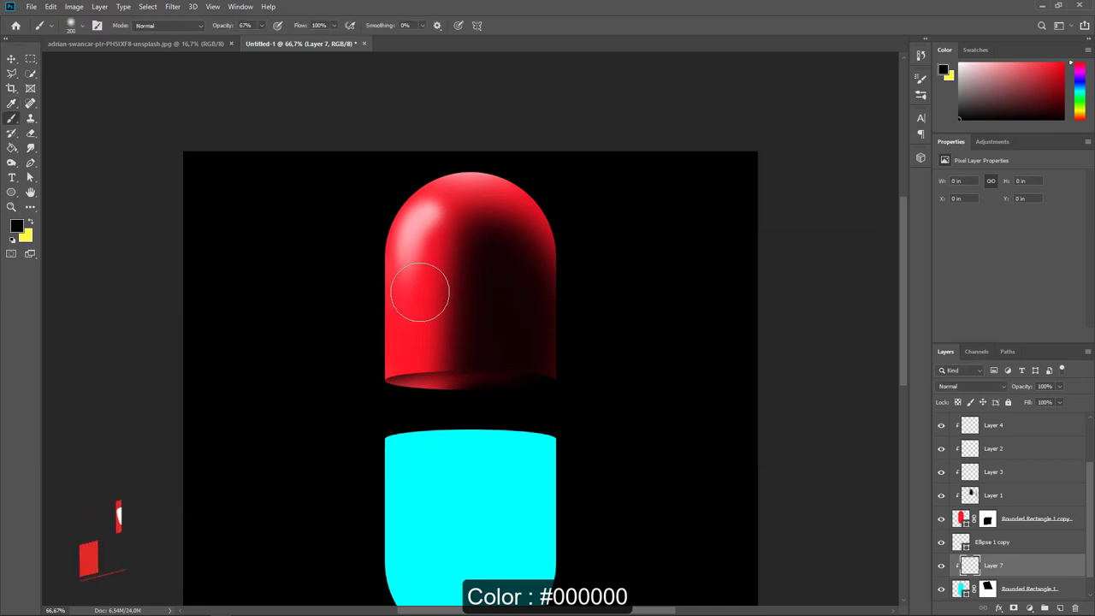
# Paint a straight dark shadow down the cyan half's left side to the pill's bottom
pyautogui.scroll(-1, 420, 290)
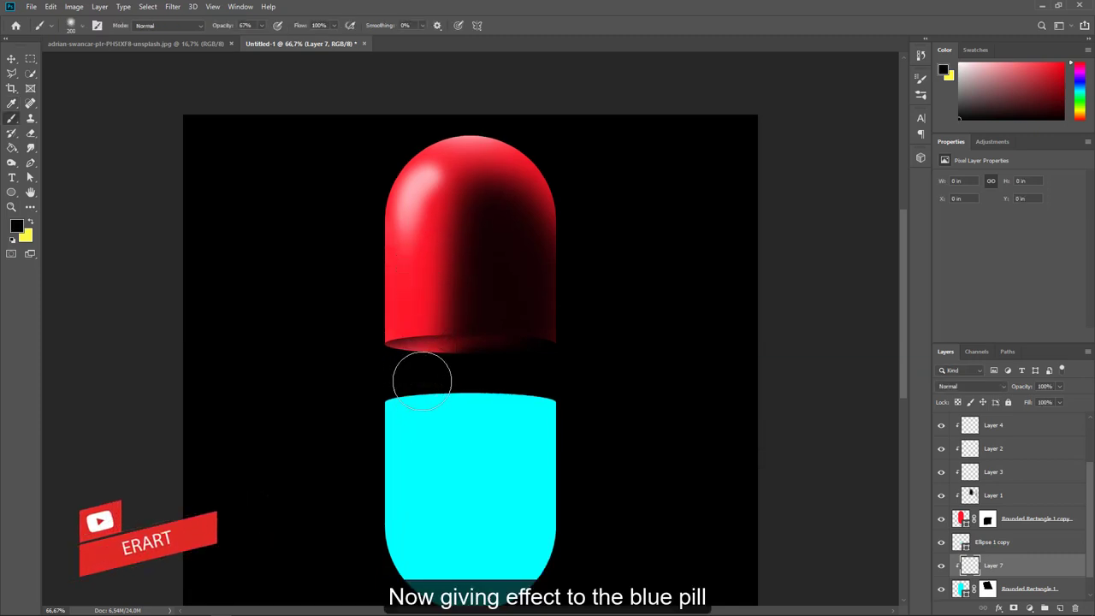
pyautogui.moveTo(422, 395); pyautogui.dragTo(415, 537)
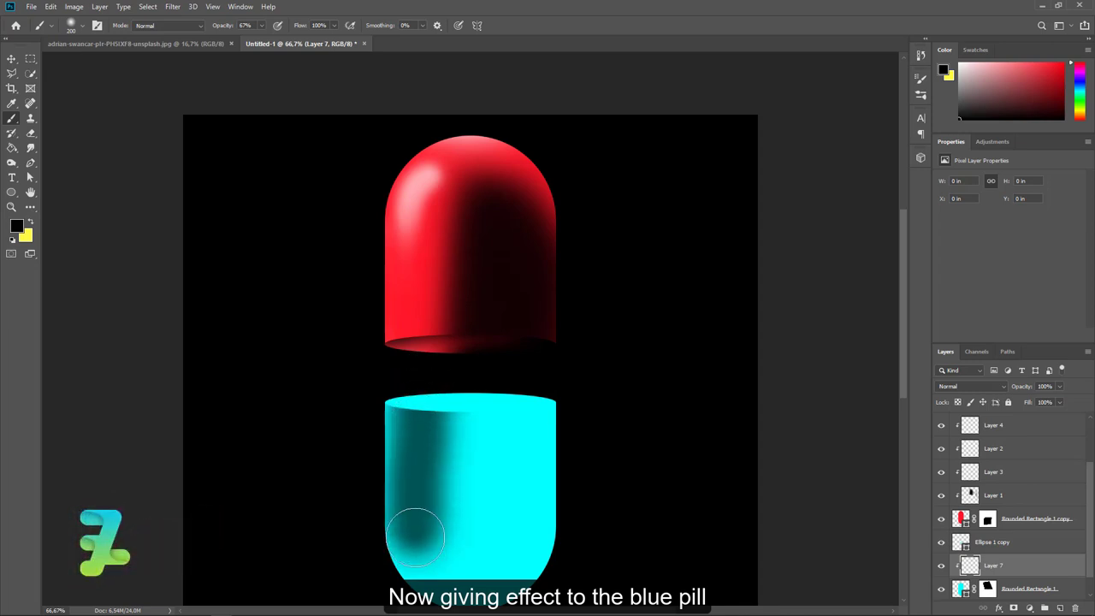
pyautogui.hotkey('ctrl', 'z')
pyautogui.hotkey('ctrl', 'shift', 'z')
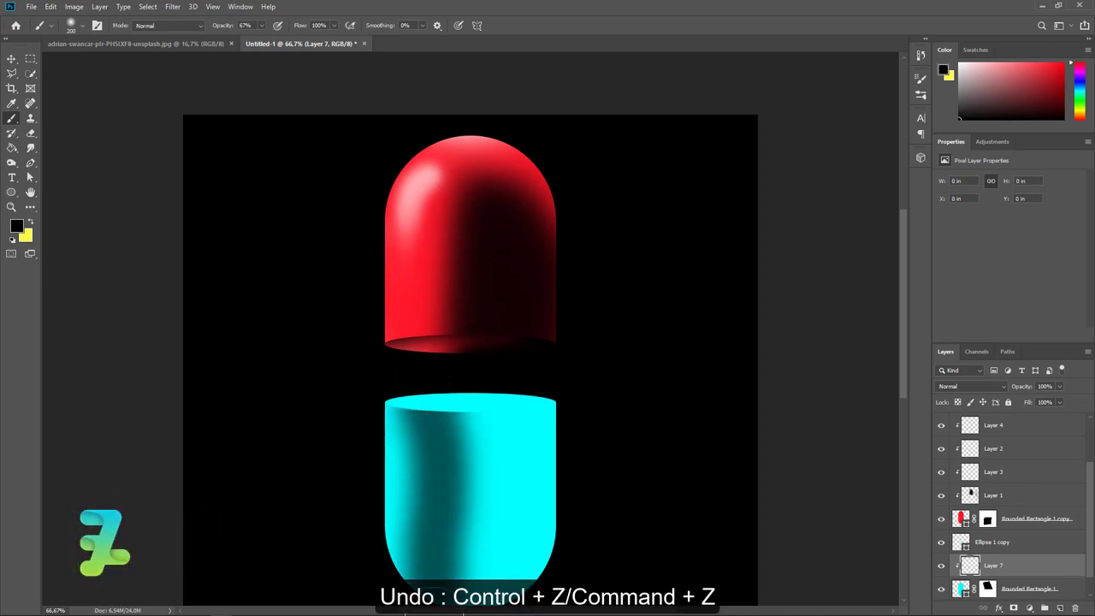
pyautogui.hotkey('ctrl', 'z')
pyautogui.moveTo(423, 402); pyautogui.dragTo(423, 603)
pyautogui.scroll(-3, 448, 328)
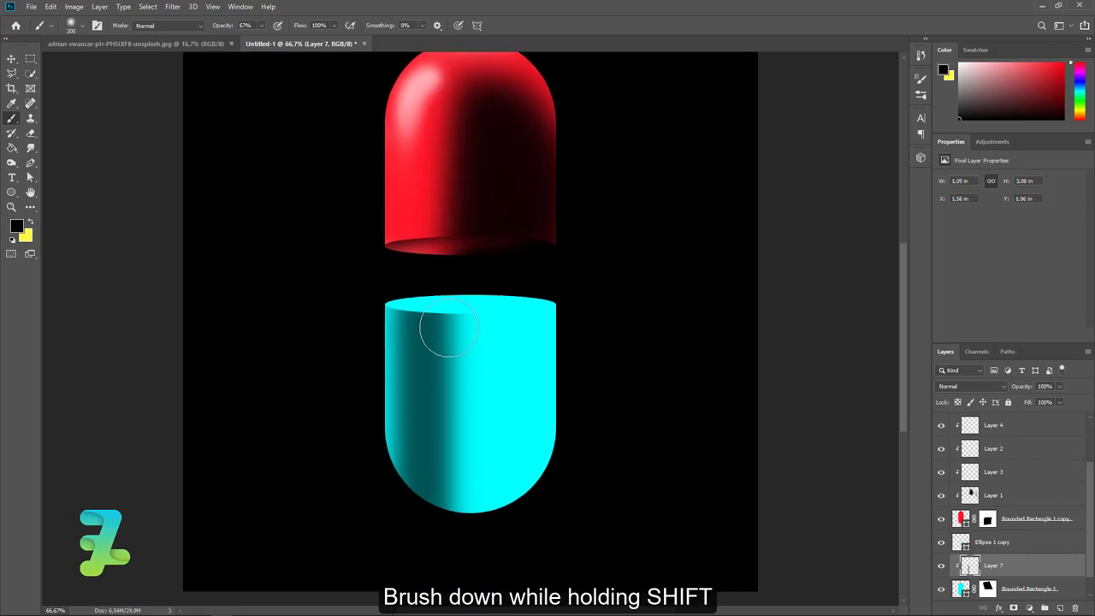
pyautogui.scroll(1, 432, 373)
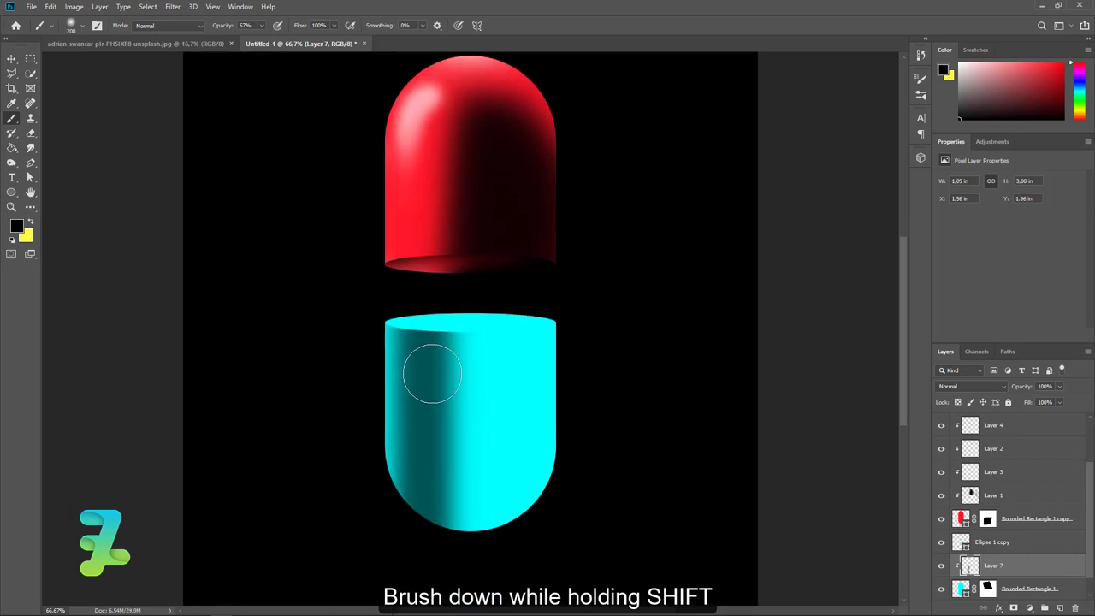
pyautogui.moveTo(418, 332); pyautogui.dragTo(426, 518)
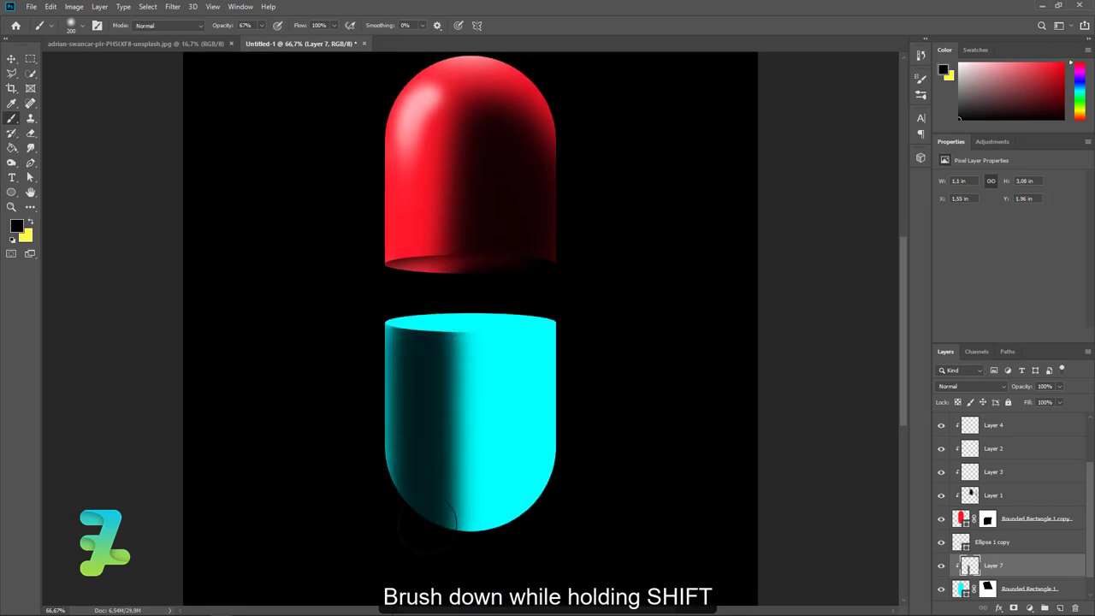
pyautogui.scroll(1, 419, 514)
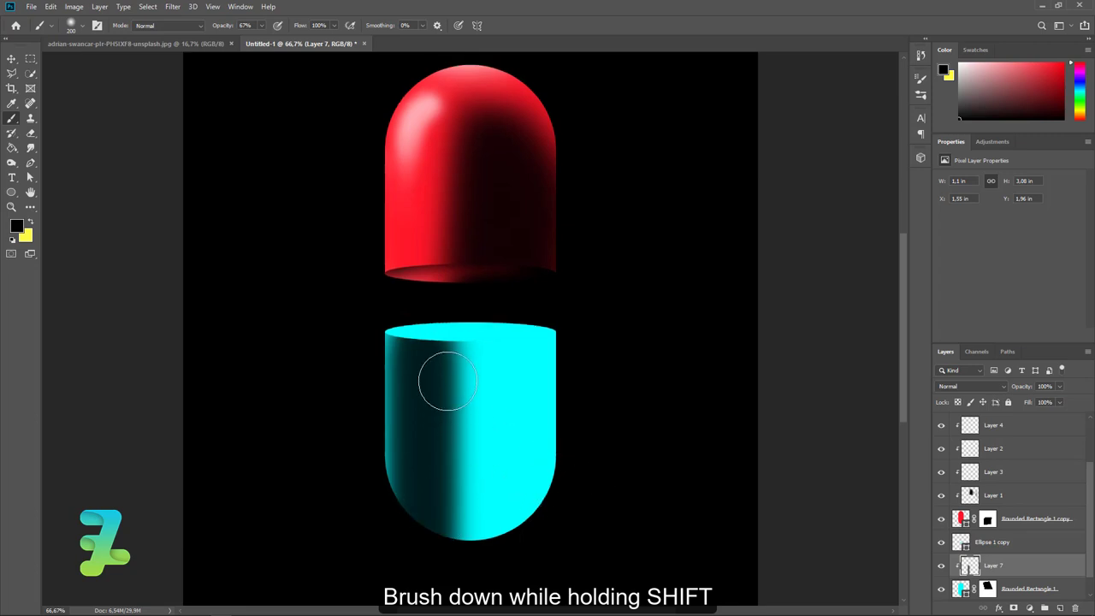
pyautogui.keyDown('shift'); pyautogui.click(423, 354); pyautogui.keyUp('shift')
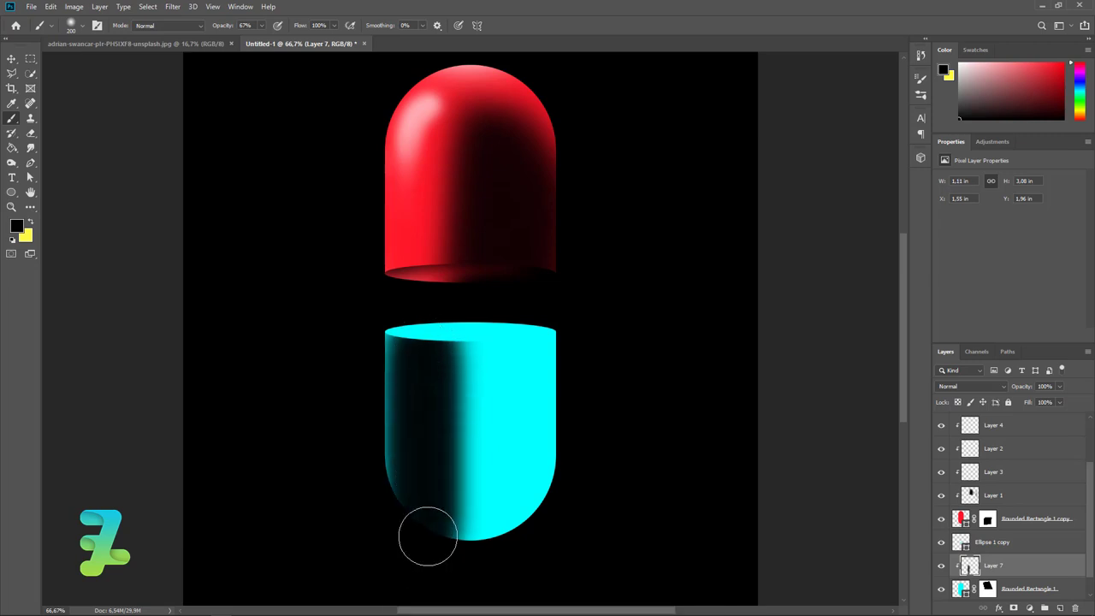
# Change Rounded Rectangle 1's fill colour to blue #05b5ff
pyautogui.click(960, 589)
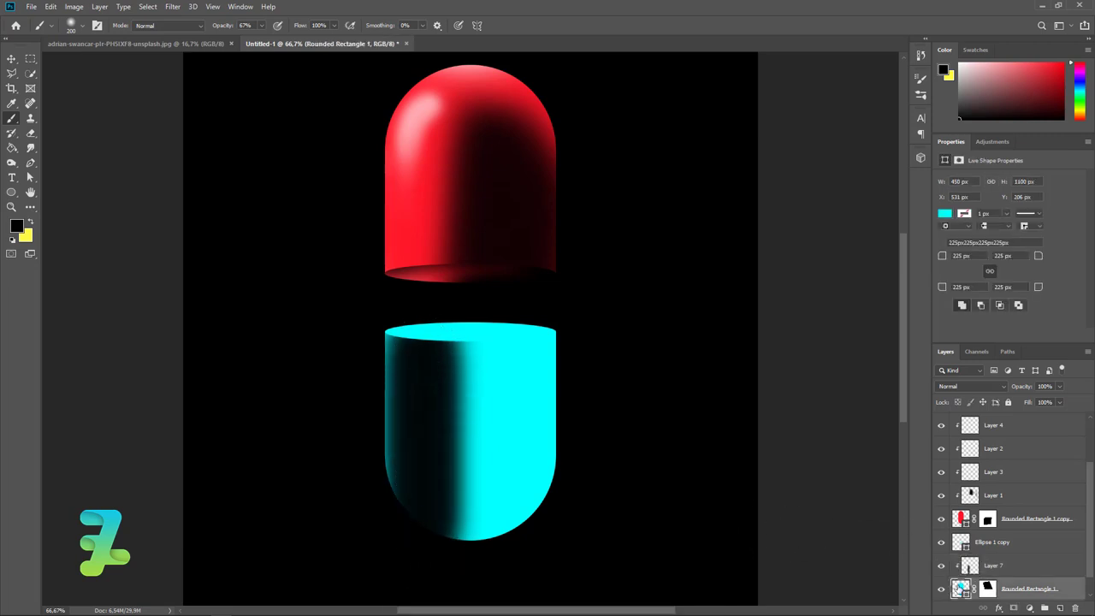
pyautogui.click(944, 215)
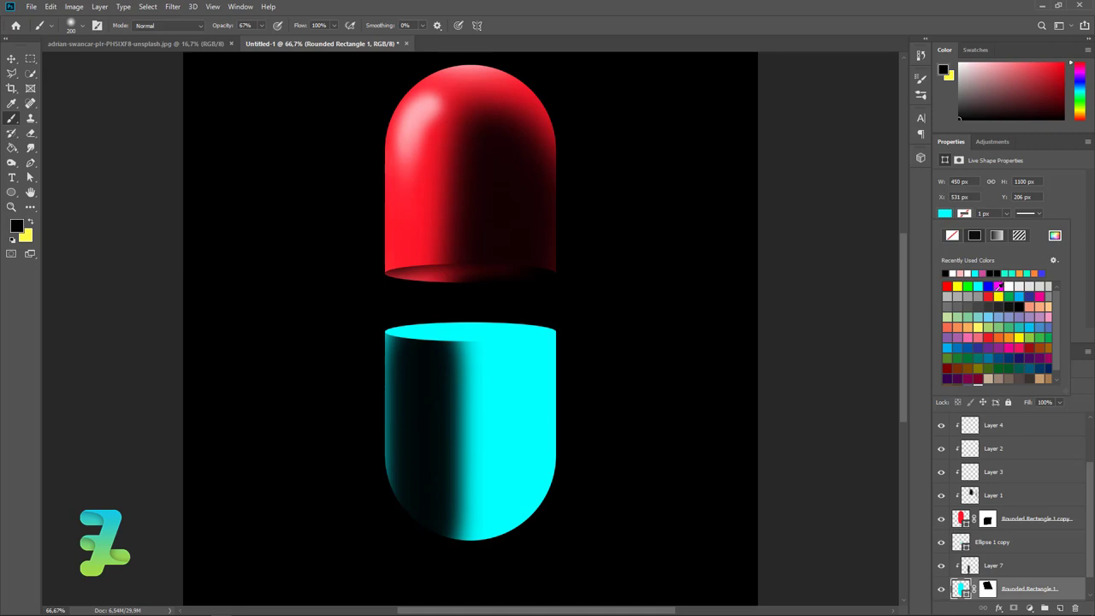
pyautogui.click(1053, 237)
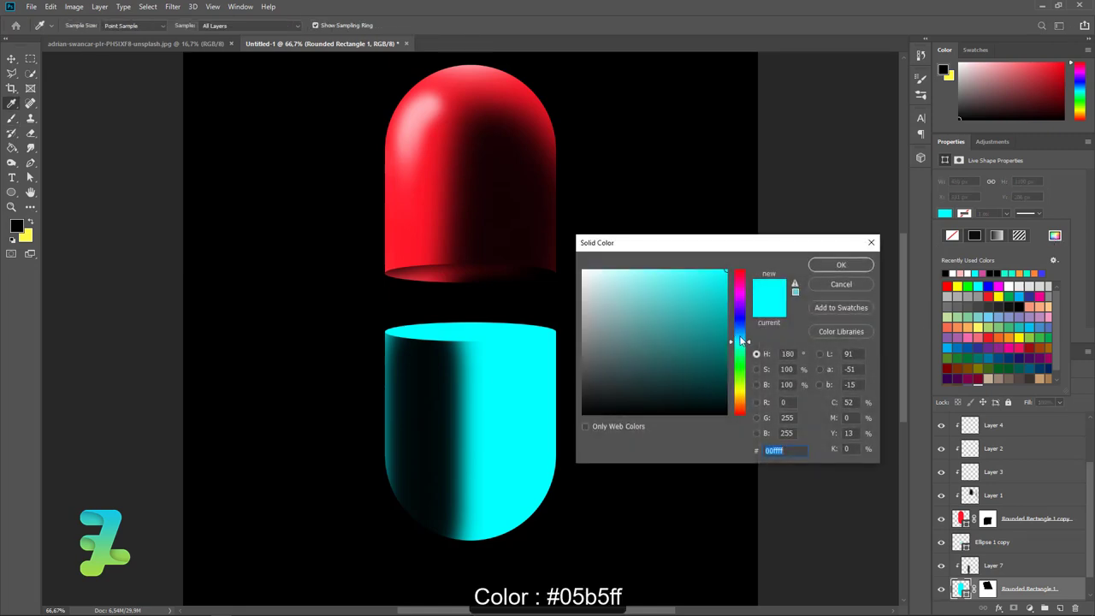
pyautogui.moveTo(743, 340); pyautogui.dragTo(745, 337)
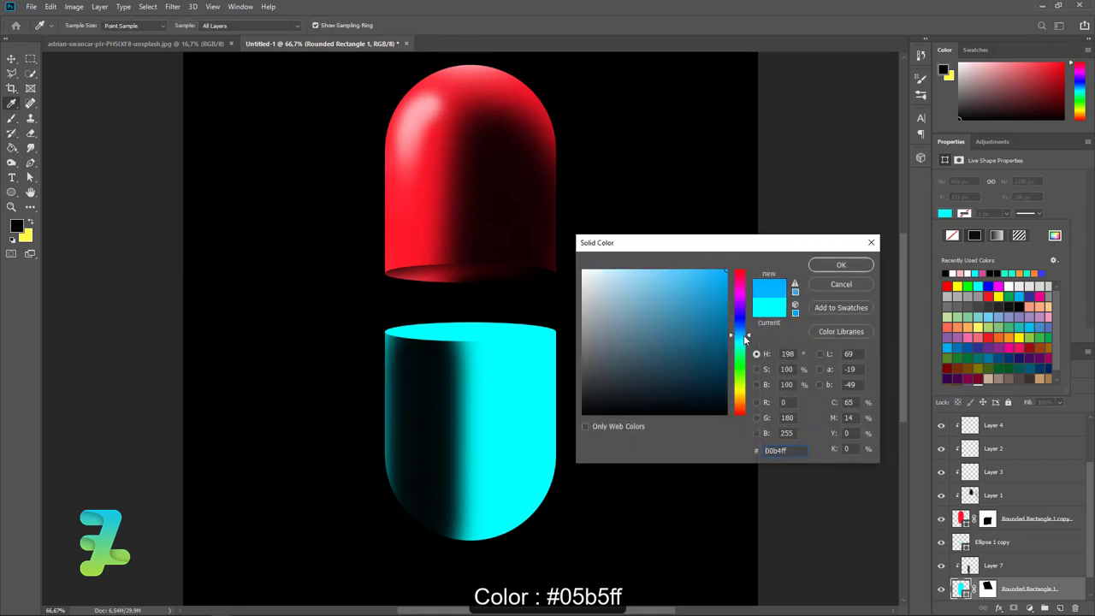
pyautogui.moveTo(724, 272); pyautogui.dragTo(724, 254)
pyautogui.click(840, 265)
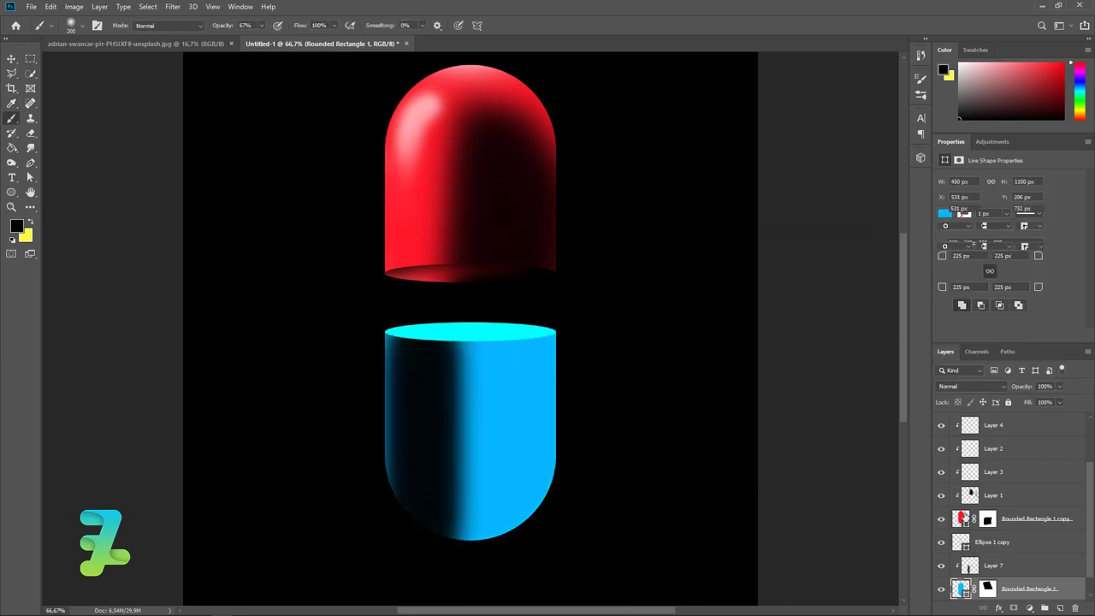
# Give Ellipse 1 copy the same #05b5ff blue fill
pyautogui.click(958, 540)
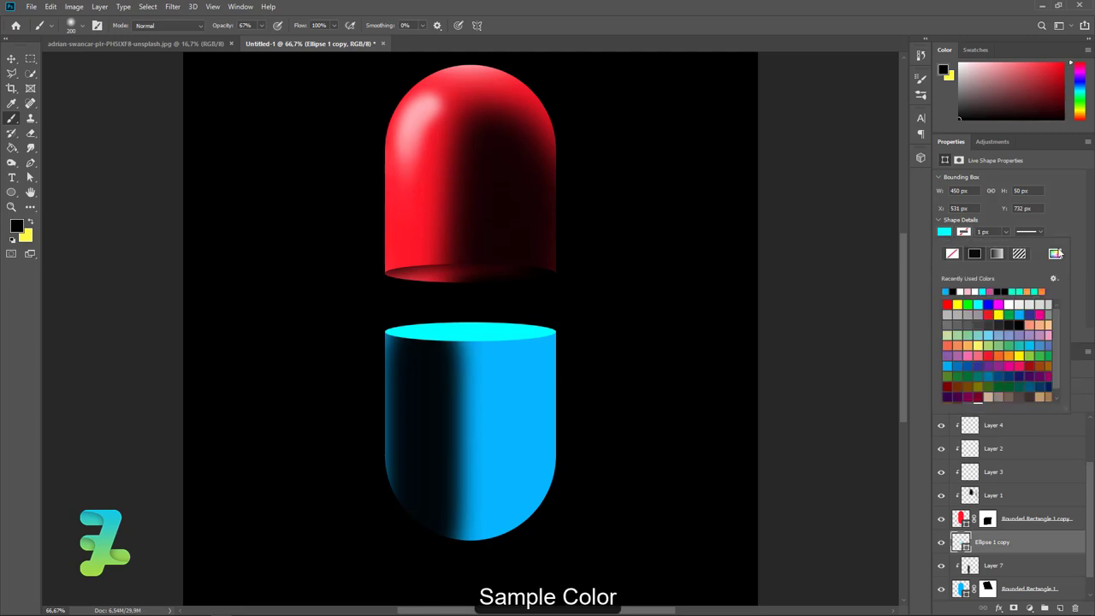
pyautogui.click(1057, 253)
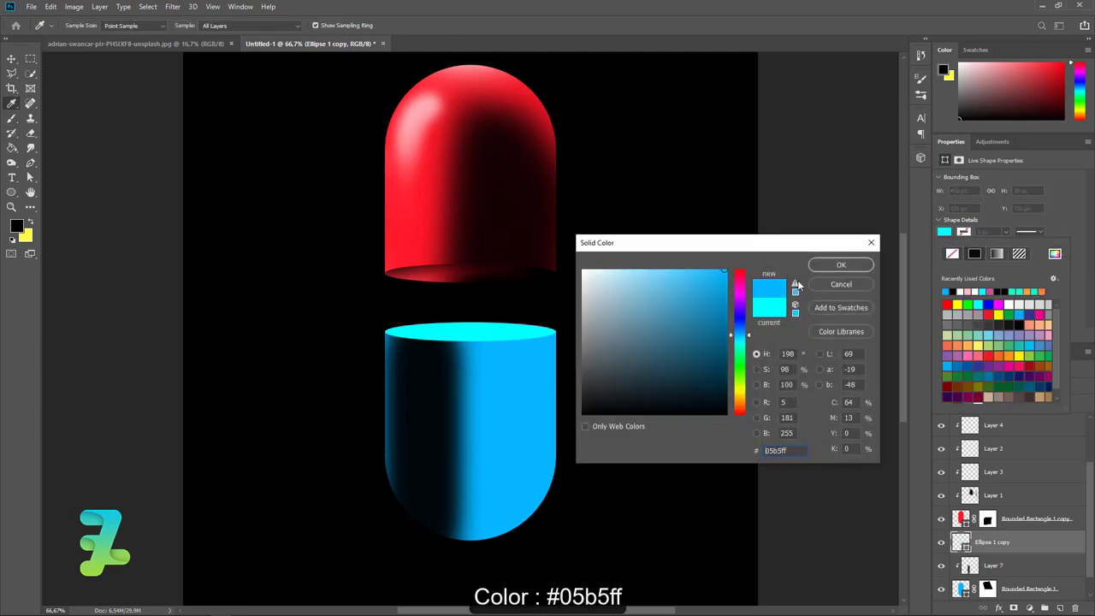
pyautogui.click(830, 268)
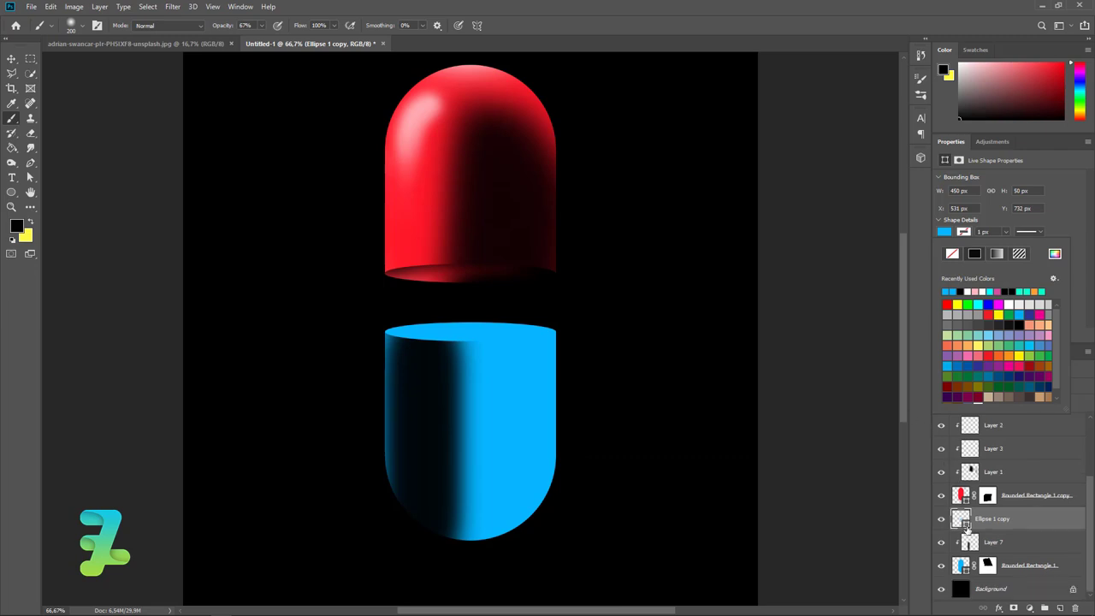
# Lower Layer 7's shadow opacity to 72%
pyautogui.click(967, 552)
pyautogui.click(967, 545)
pyautogui.click(1058, 387)
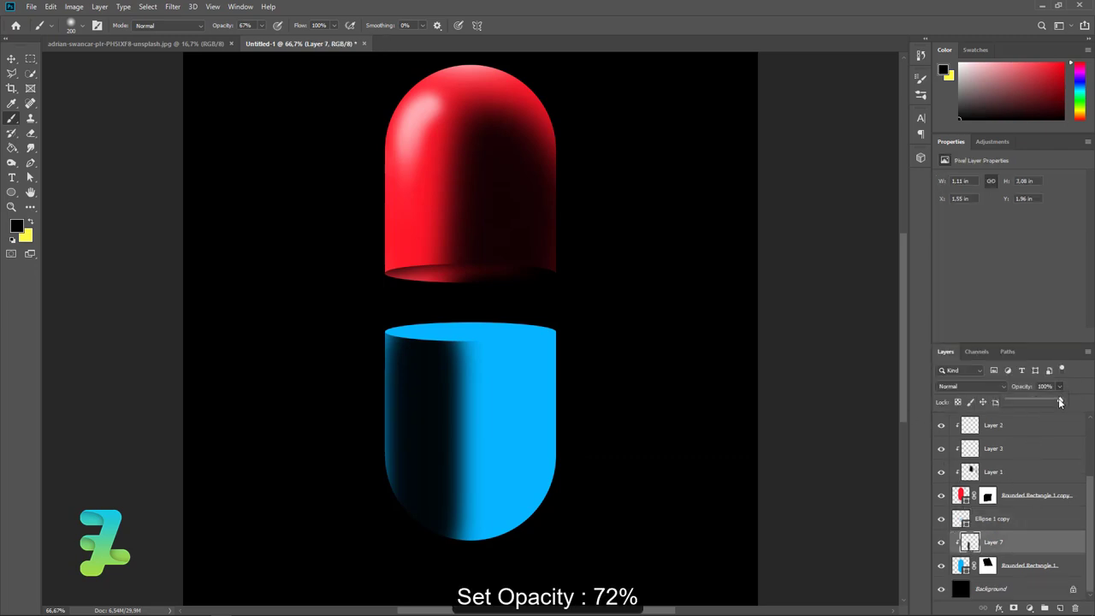
pyautogui.moveTo(1047, 401); pyautogui.dragTo(1045, 403)
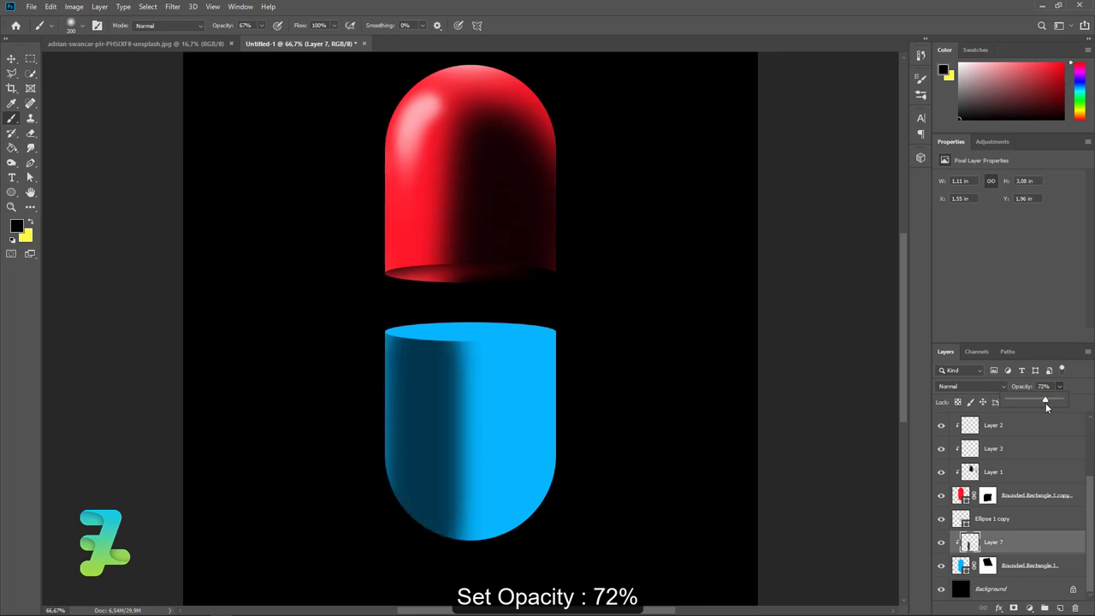
# Add Layer 8 clipped to the blue half and set the foreground to white (ffffff)
pyautogui.click(1058, 607)
pyautogui.rightClick(1029, 547)
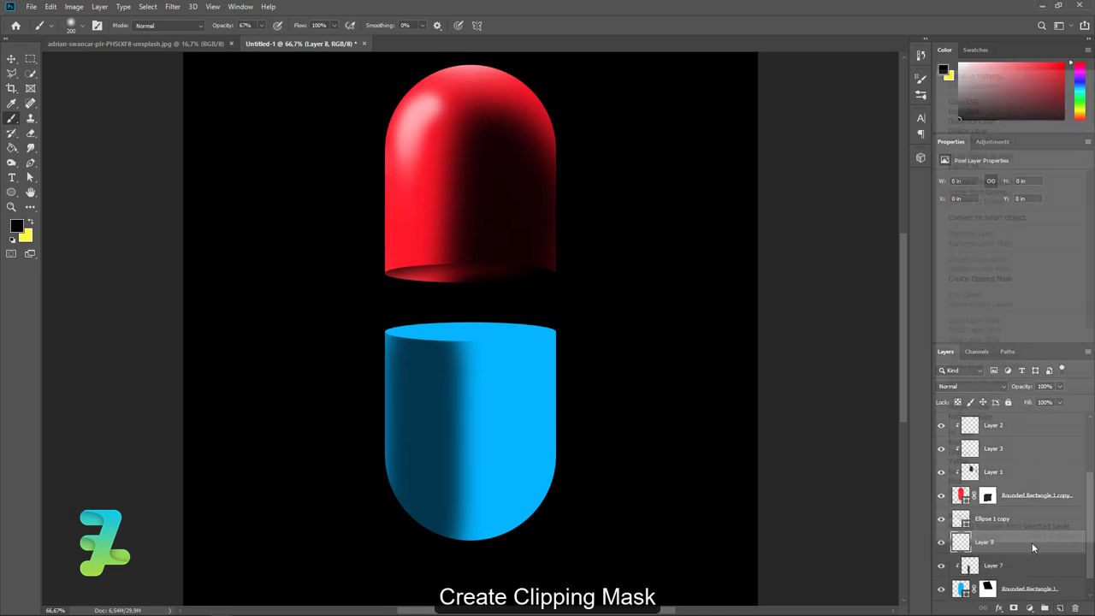
pyautogui.click(975, 281)
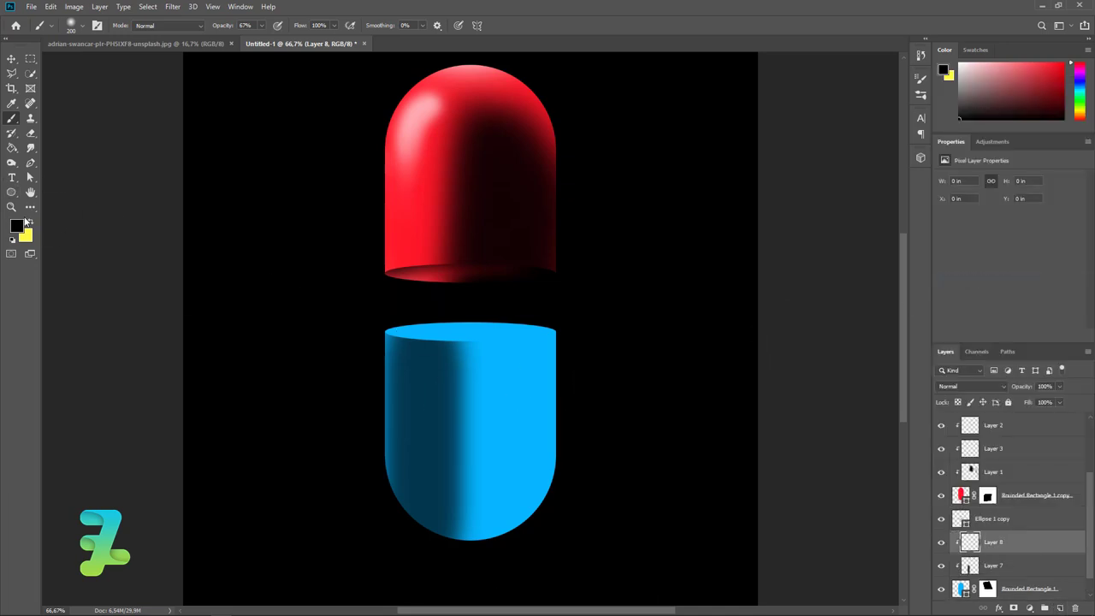
pyautogui.click(16, 225)
pyautogui.write('ffffff')
pyautogui.click(839, 265)
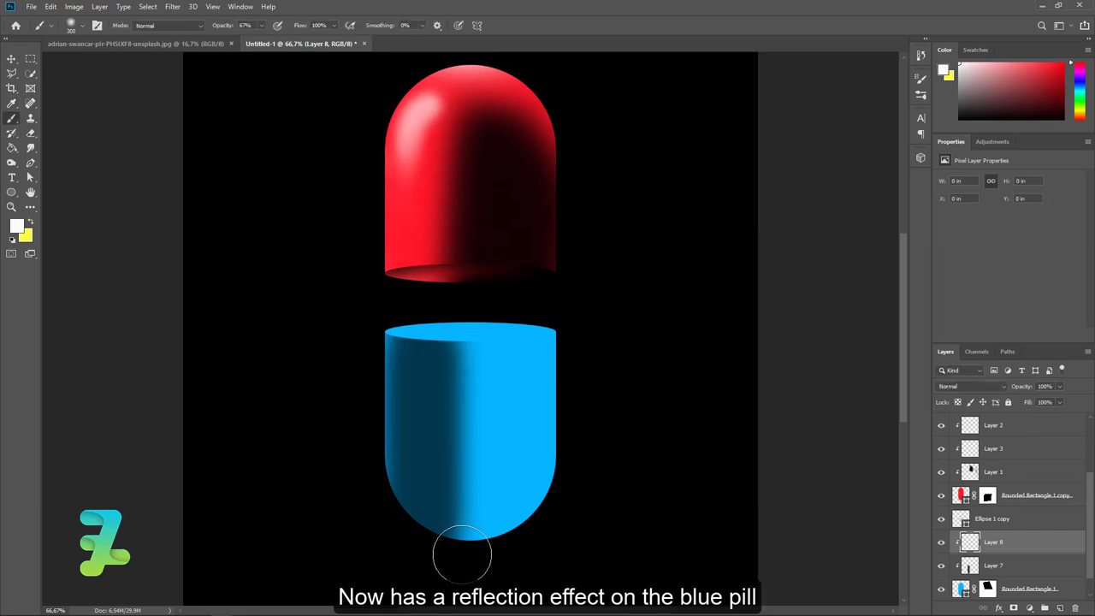
# Paint a soft white highlight along the blue half's bottom and set Layer 8 to 58% opacity
pyautogui.hotkey('ctrl', '-')
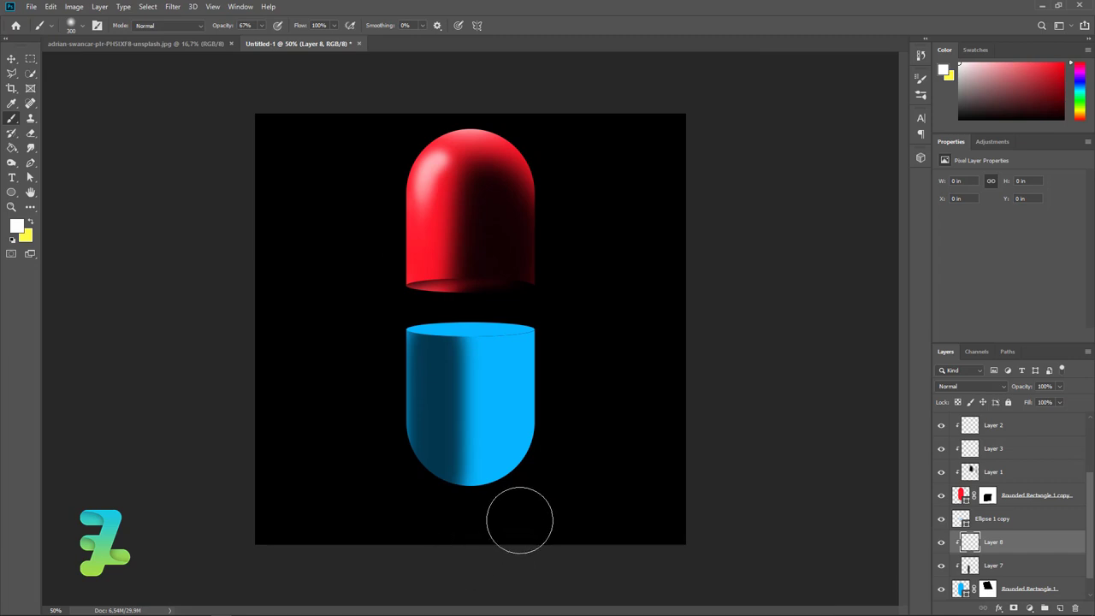
pyautogui.moveTo(514, 508); pyautogui.dragTo(436, 519)
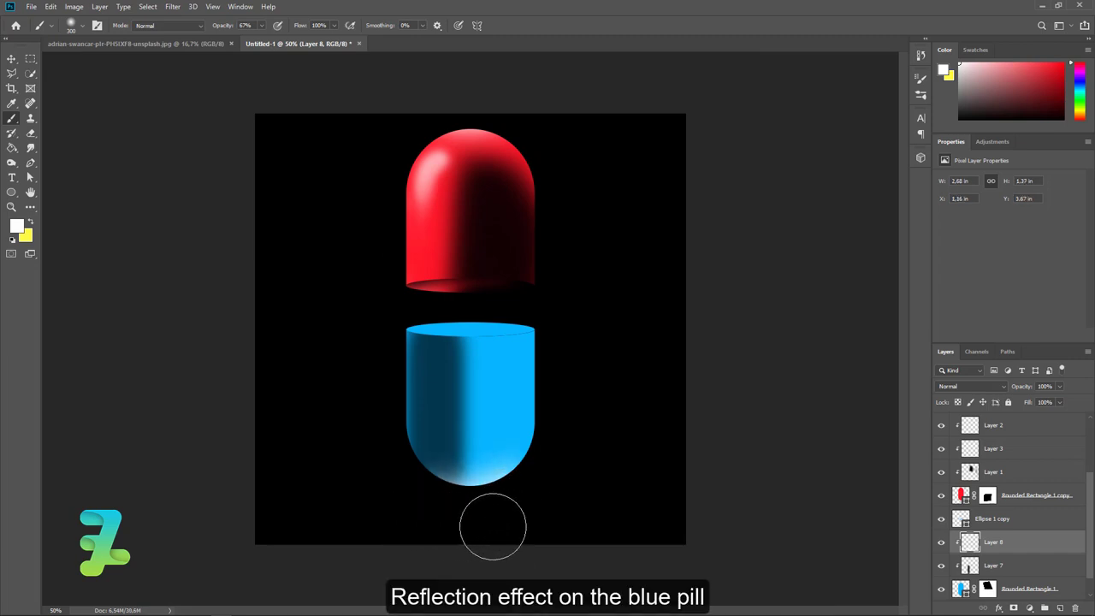
pyautogui.hotkey('ctrl', 'z')
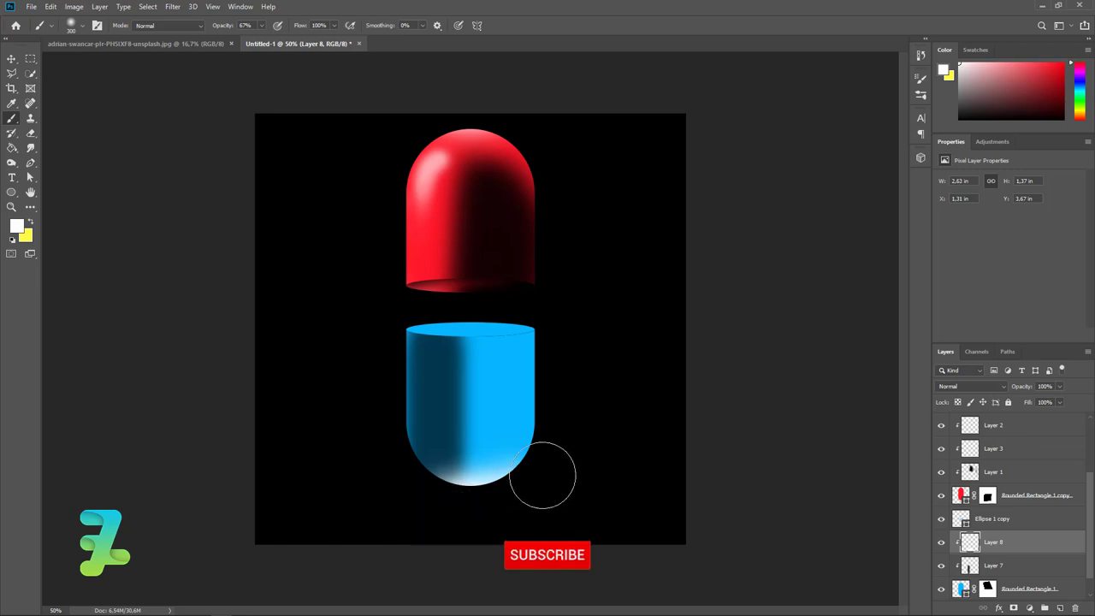
pyautogui.moveTo(539, 469); pyautogui.dragTo(567, 462)
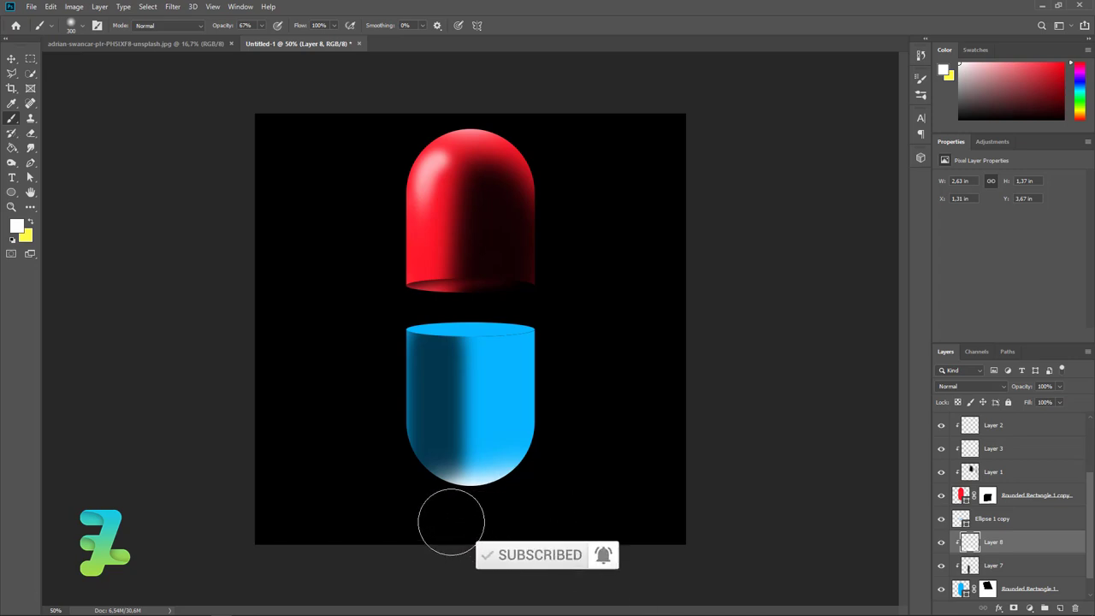
pyautogui.moveTo(581, 484); pyautogui.dragTo(556, 452)
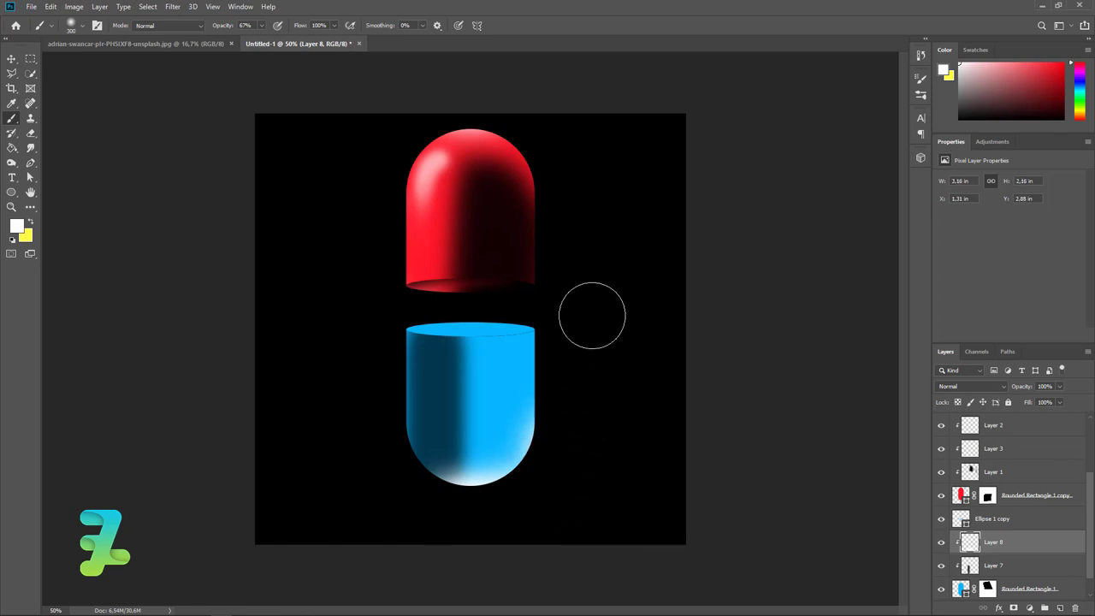
pyautogui.moveTo(568, 355); pyautogui.dragTo(514, 323)
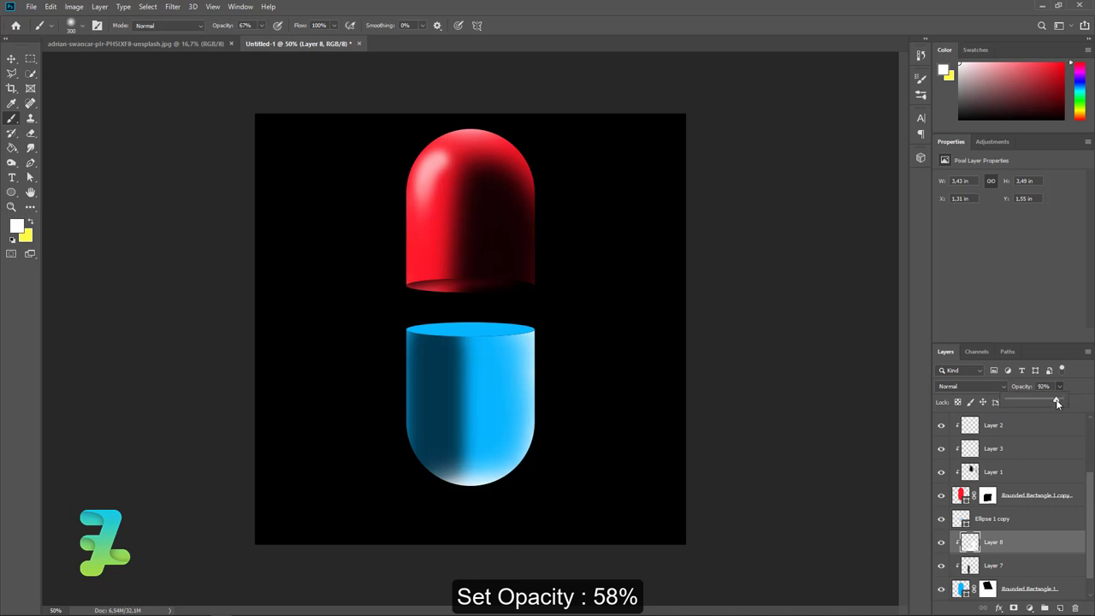
pyautogui.moveTo(1030, 402); pyautogui.dragTo(1038, 402)
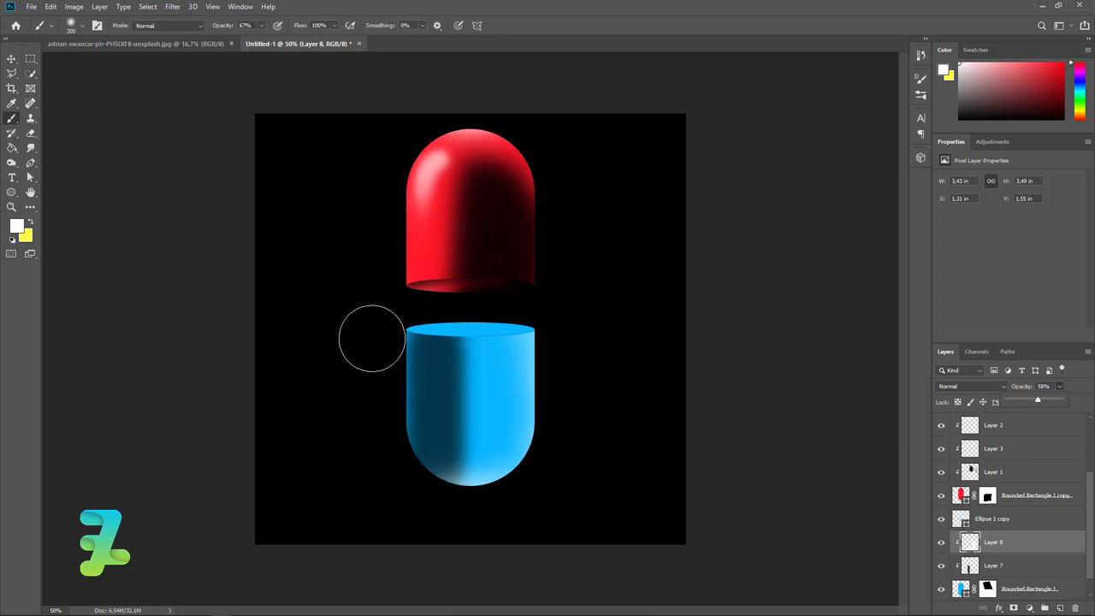
pyautogui.moveTo(369, 337)
pyautogui.mouseDown()
pyautogui.moveTo(374, 434)
pyautogui.moveTo(354, 420)
pyautogui.moveTo(352, 398)
pyautogui.mouseUp()
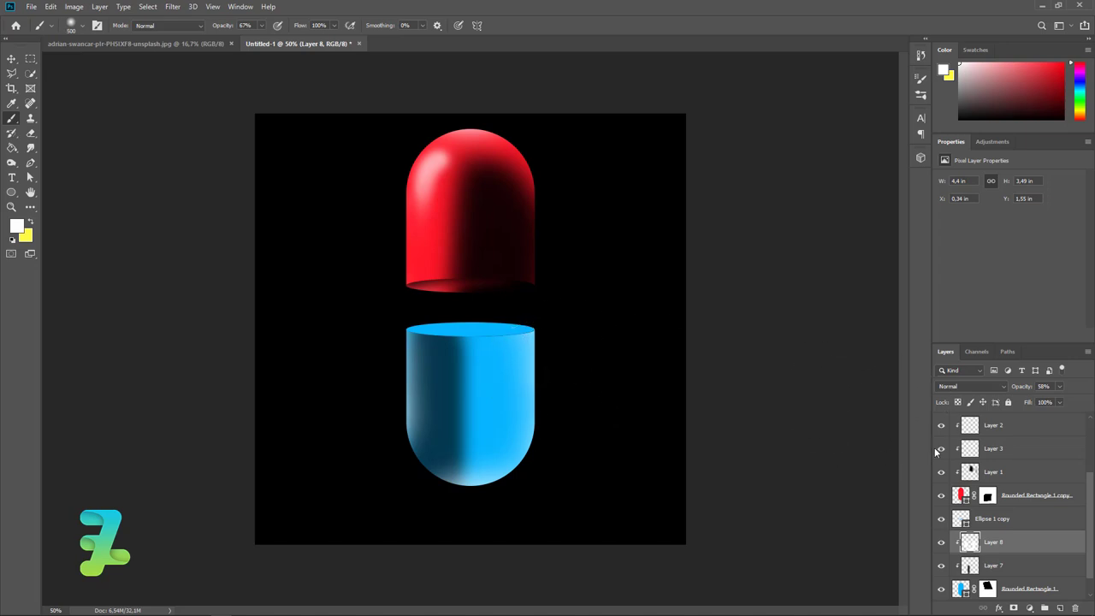
# Add Layer 9 above Layer 8 as a clipping mask on the blue half
pyautogui.click(1060, 608)
pyautogui.keyDown('alt'); pyautogui.click(1050, 551); pyautogui.keyUp('alt')
pyautogui.rightClick(1050, 552)
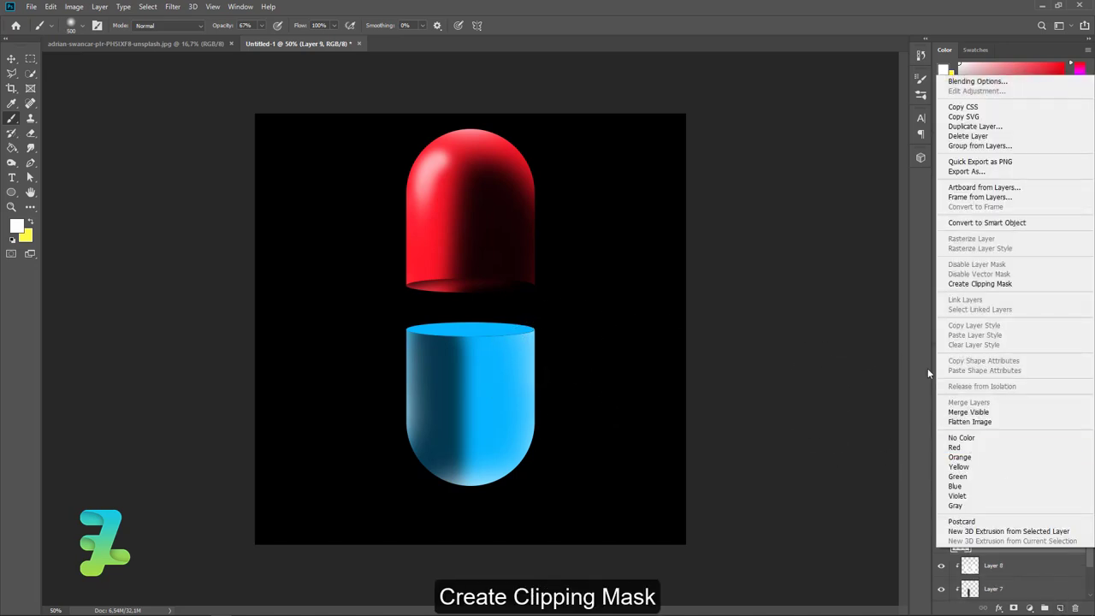
pyautogui.click(975, 283)
pyautogui.write('46')
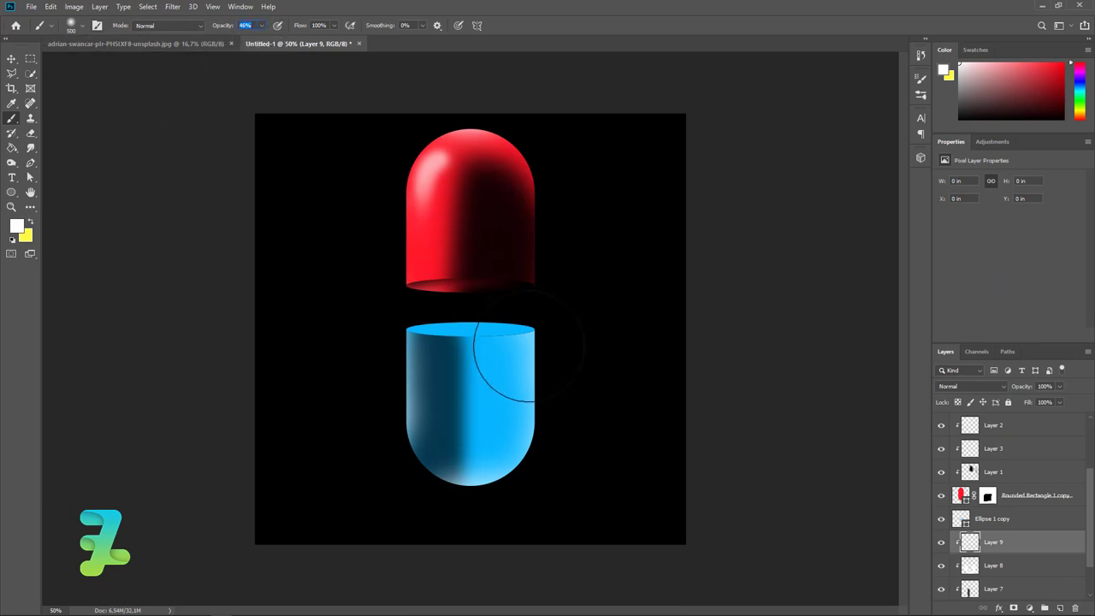
# Brighten the blue half's right side at 29% opacity and erase lightening from its left
pyautogui.moveTo(555, 379)
pyautogui.mouseDown()
pyautogui.moveTo(525, 368)
pyautogui.moveTo(576, 426)
pyautogui.moveTo(542, 476)
pyautogui.moveTo(535, 447)
pyautogui.moveTo(489, 391)
pyautogui.moveTo(501, 390)
pyautogui.moveTo(533, 465)
pyautogui.moveTo(549, 413)
pyautogui.mouseUp()
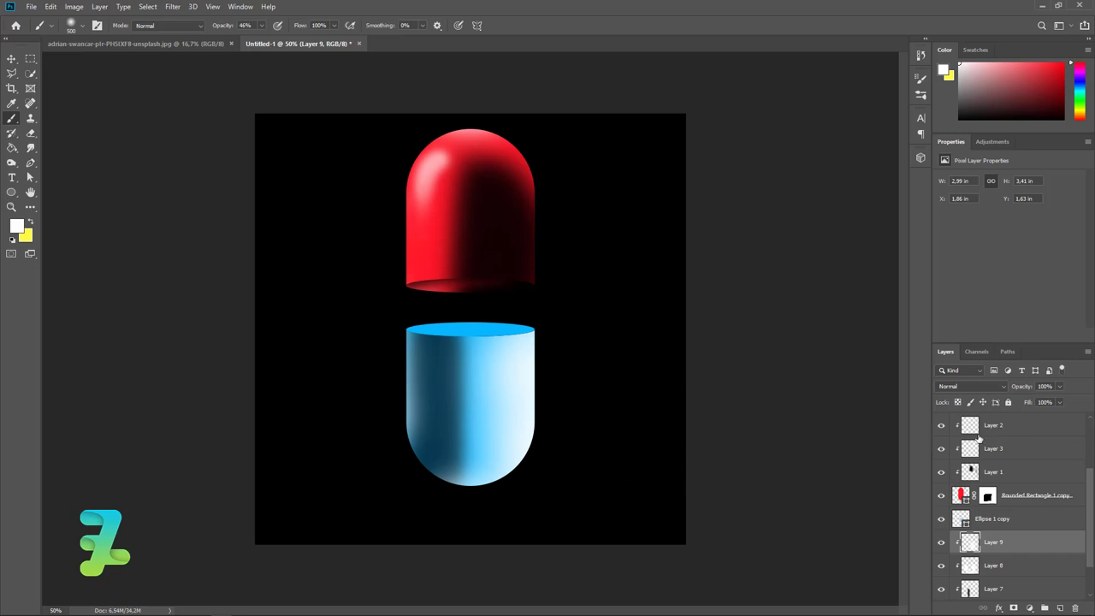
pyautogui.press('2')
pyautogui.press('9')
pyautogui.moveTo(1062, 404); pyautogui.dragTo(1021, 408)
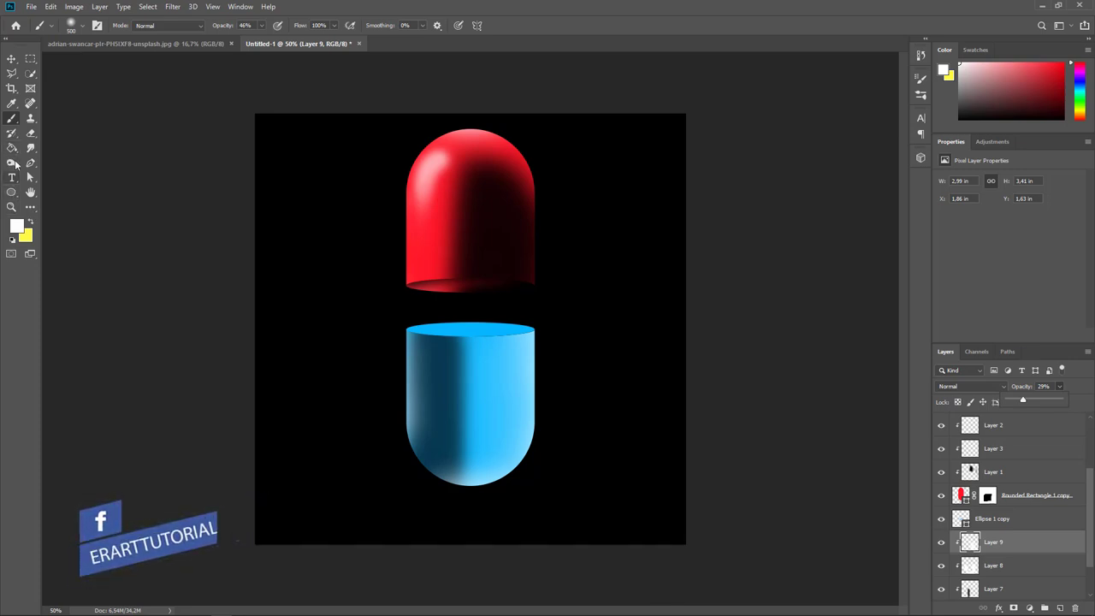
pyautogui.click(30, 133)
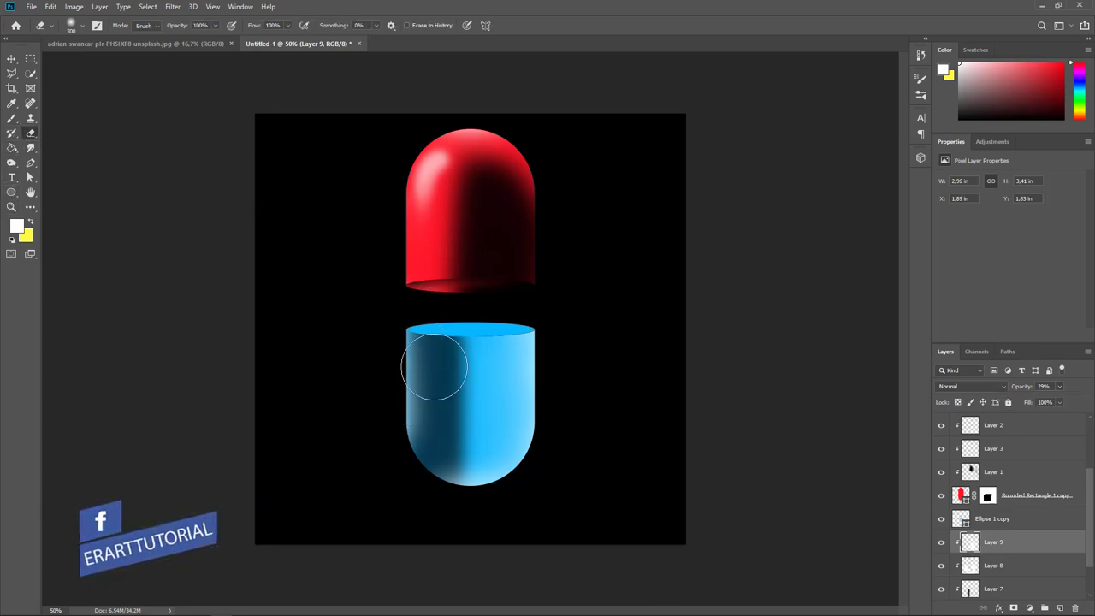
pyautogui.moveTo(434, 366)
pyautogui.mouseDown()
pyautogui.moveTo(425, 359)
pyautogui.moveTo(447, 374)
pyautogui.moveTo(415, 416)
pyautogui.moveTo(420, 374)
pyautogui.mouseUp()
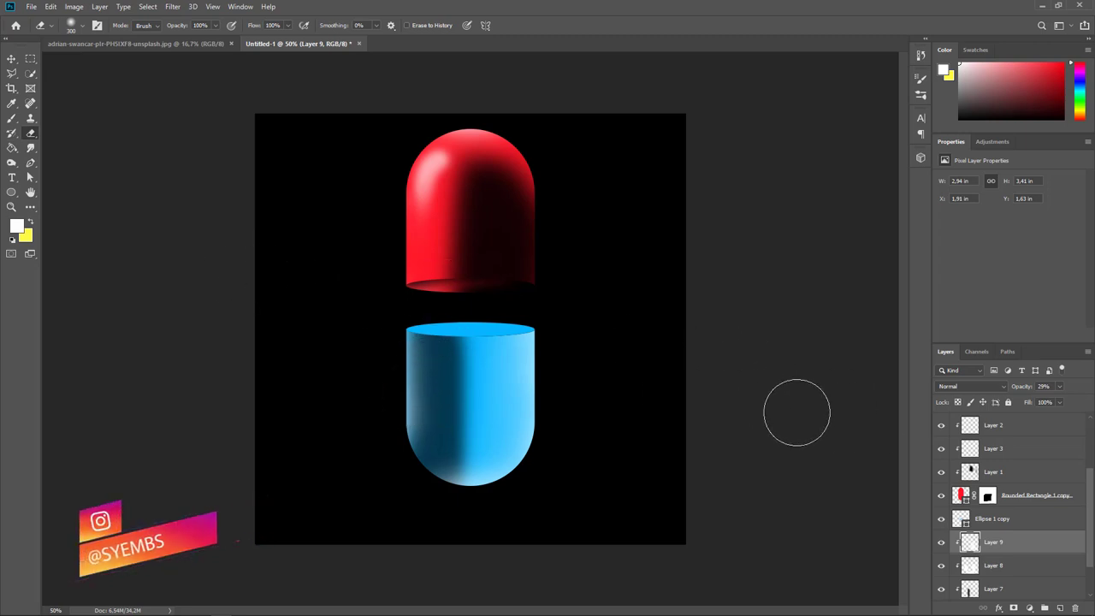
# Add a new layer clipped to Ellipse 1 copy with a #1a1a1a foreground colour
pyautogui.click(1032, 524)
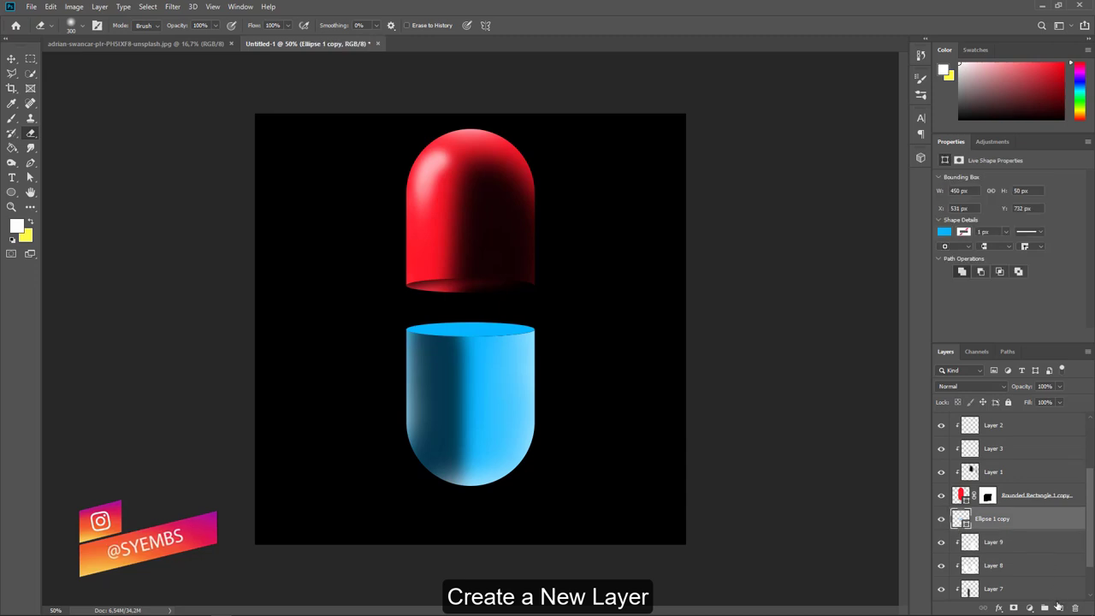
pyautogui.click(1058, 605)
pyautogui.rightClick(992, 518)
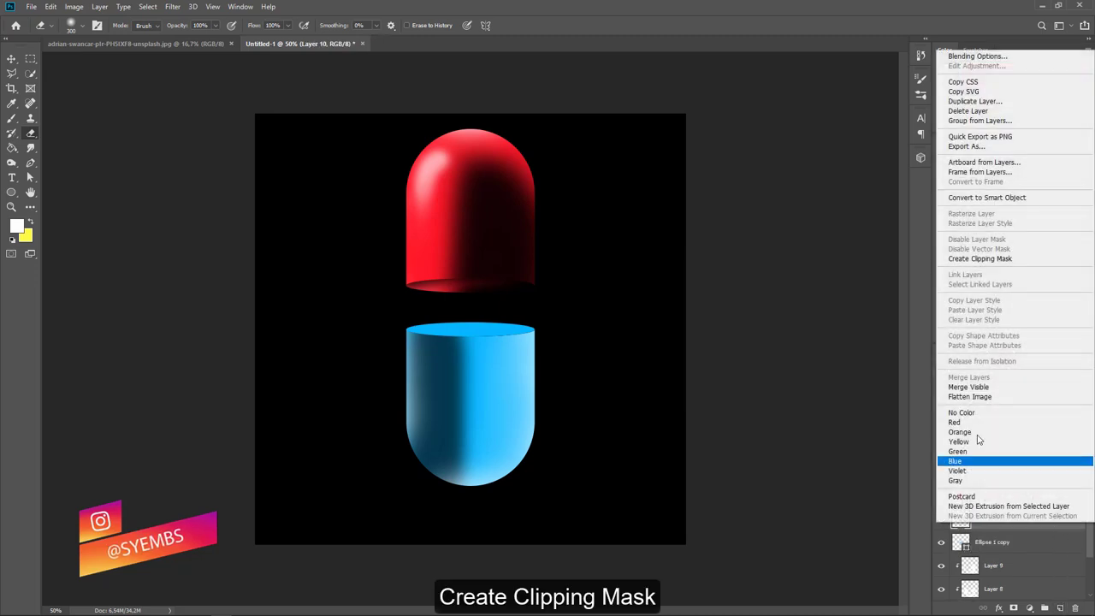
pyautogui.click(961, 259)
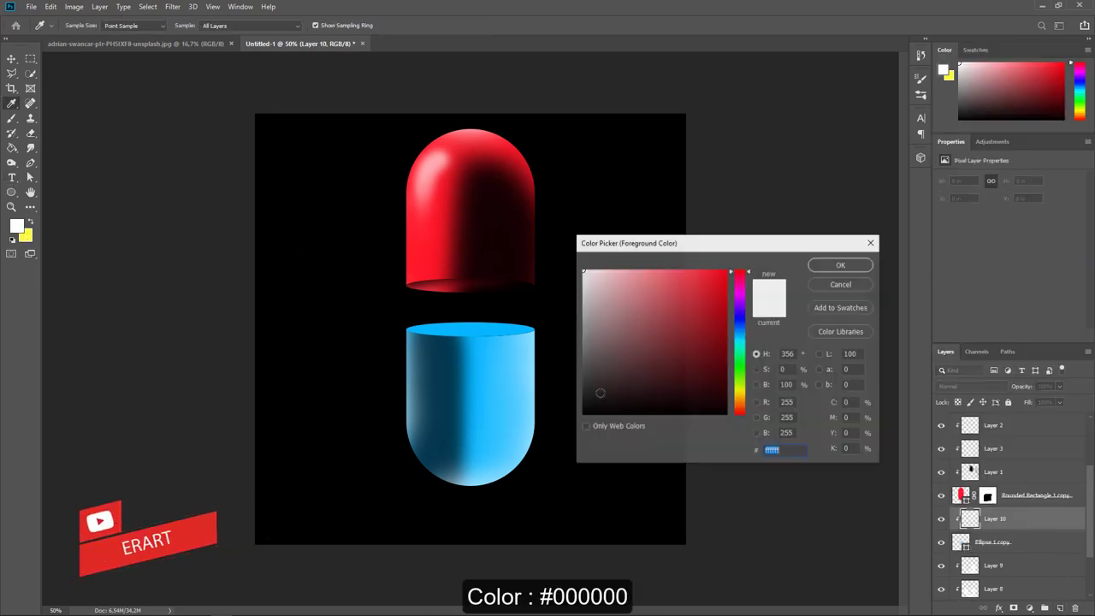
pyautogui.write('1a1a1a')
pyautogui.click(863, 270)
# Darken the blue half's top oval with a soft brush at 66% opacity
pyautogui.press('e')
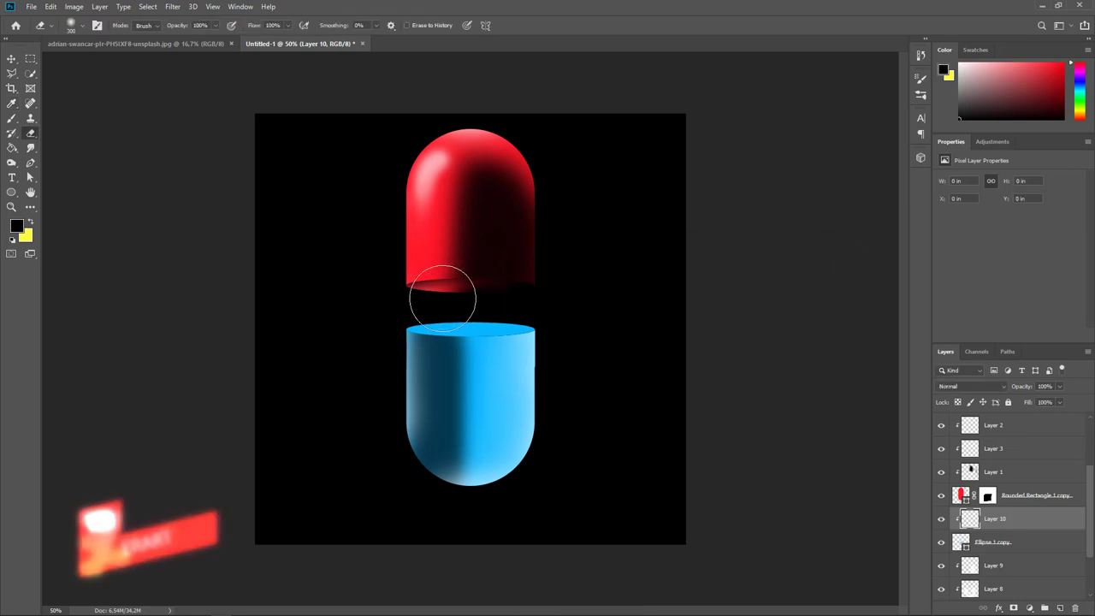
pyautogui.click(11, 119)
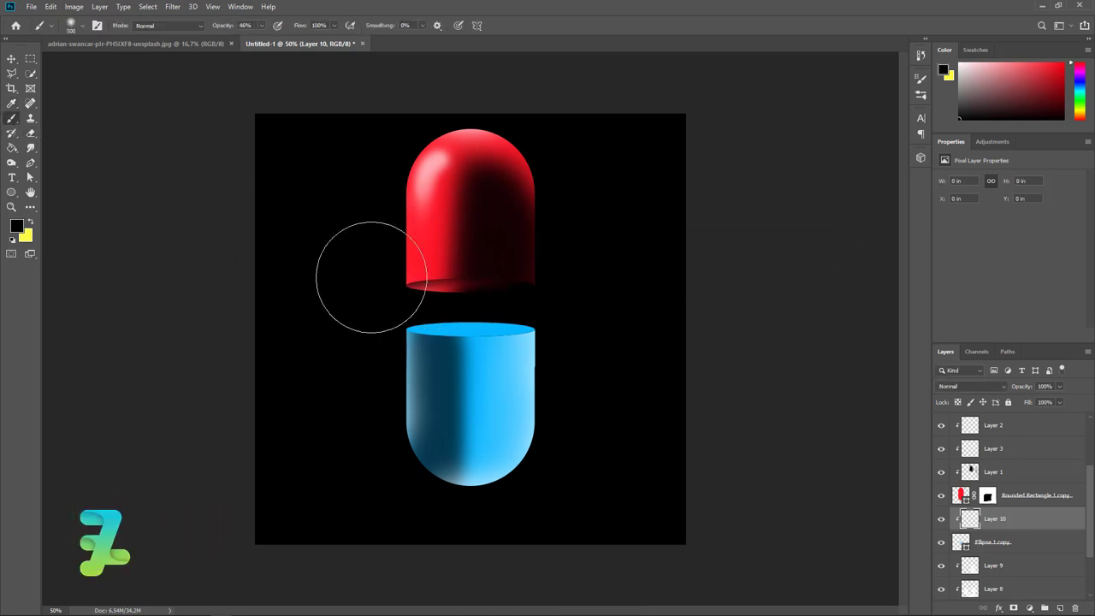
pyautogui.click(449, 286)
pyautogui.moveTo(442, 277)
pyautogui.mouseDown()
pyautogui.moveTo(451, 280)
pyautogui.moveTo(384, 268)
pyautogui.mouseUp()
pyautogui.press('[')
pyautogui.press('[')
pyautogui.press('[')
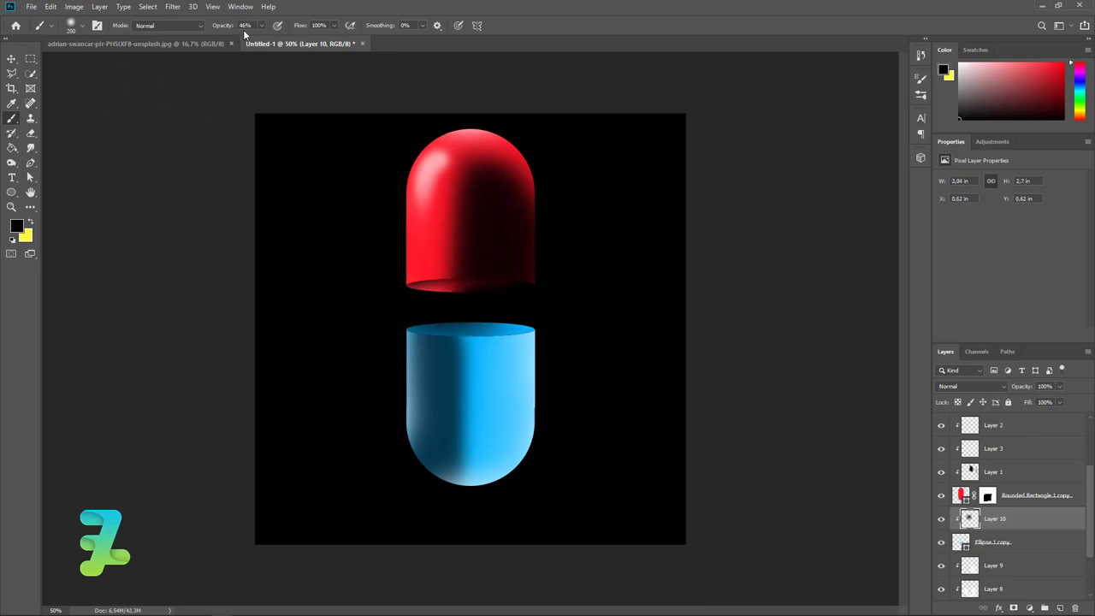
pyautogui.click(262, 25)
pyautogui.write('66')
pyautogui.click(447, 213)
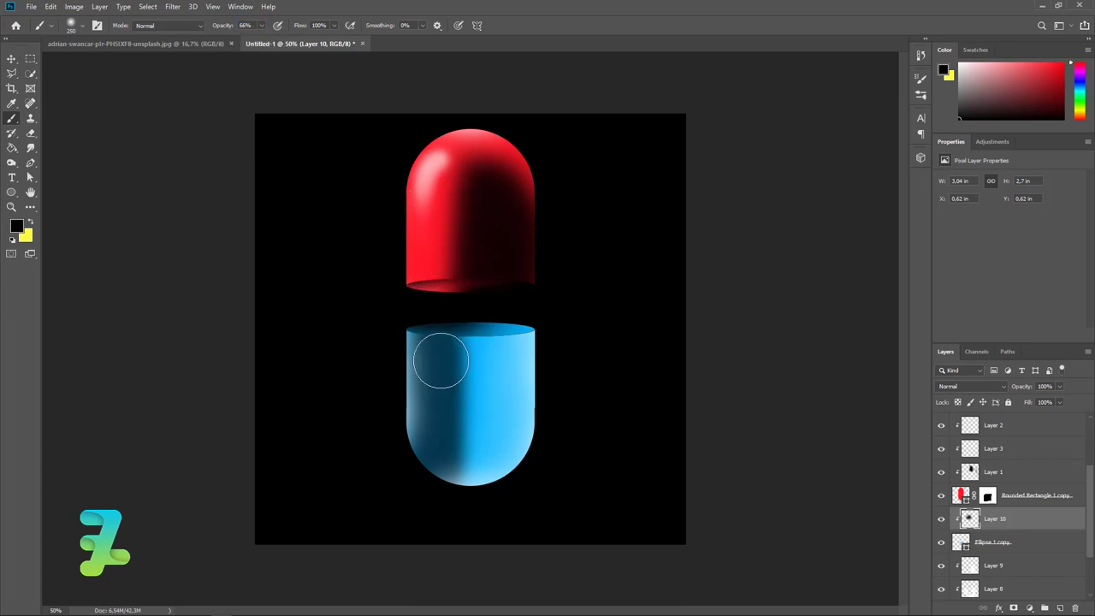
pyautogui.moveTo(435, 359); pyautogui.dragTo(436, 366)
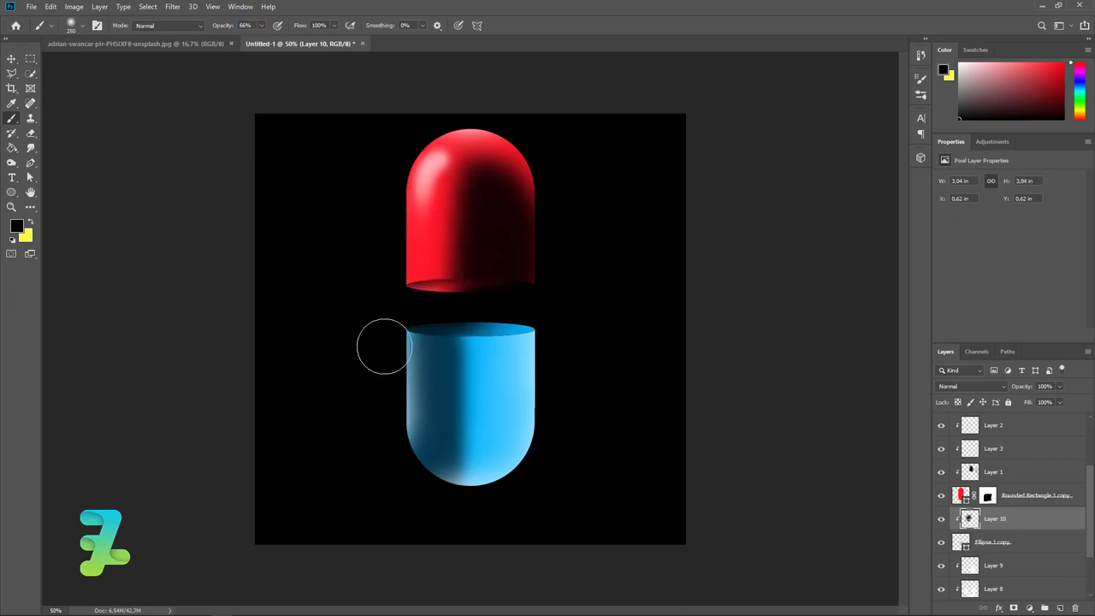
pyautogui.moveTo(336, 322)
pyautogui.mouseDown()
pyautogui.moveTo(429, 368)
pyautogui.moveTo(518, 364)
pyautogui.mouseUp()
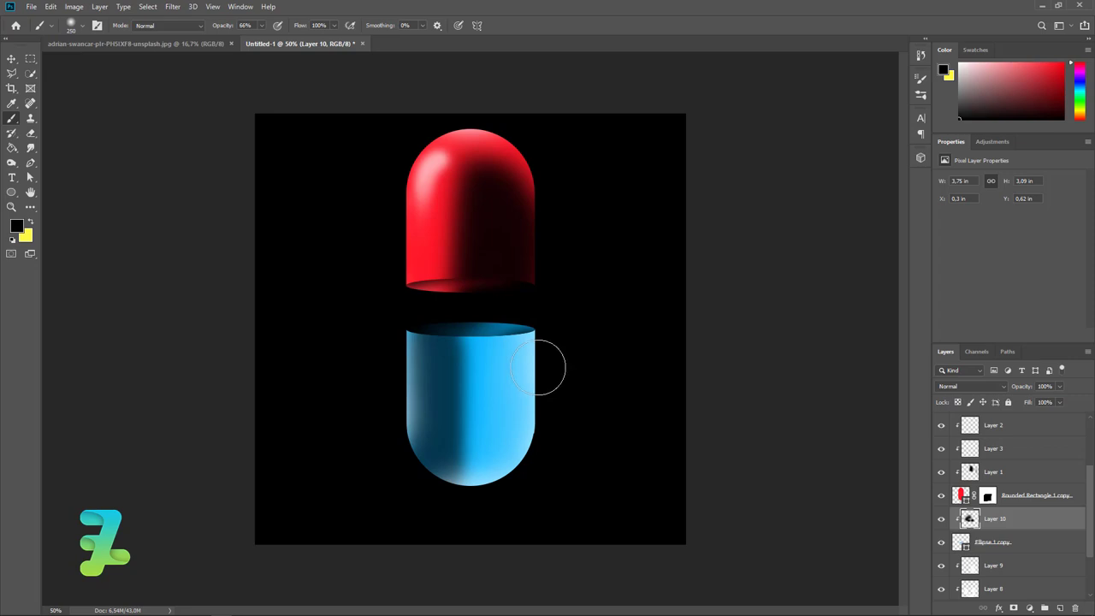
# Delete Layer 7 after toggling its visibility to check its effect
pyautogui.scroll(-3, 954, 542)
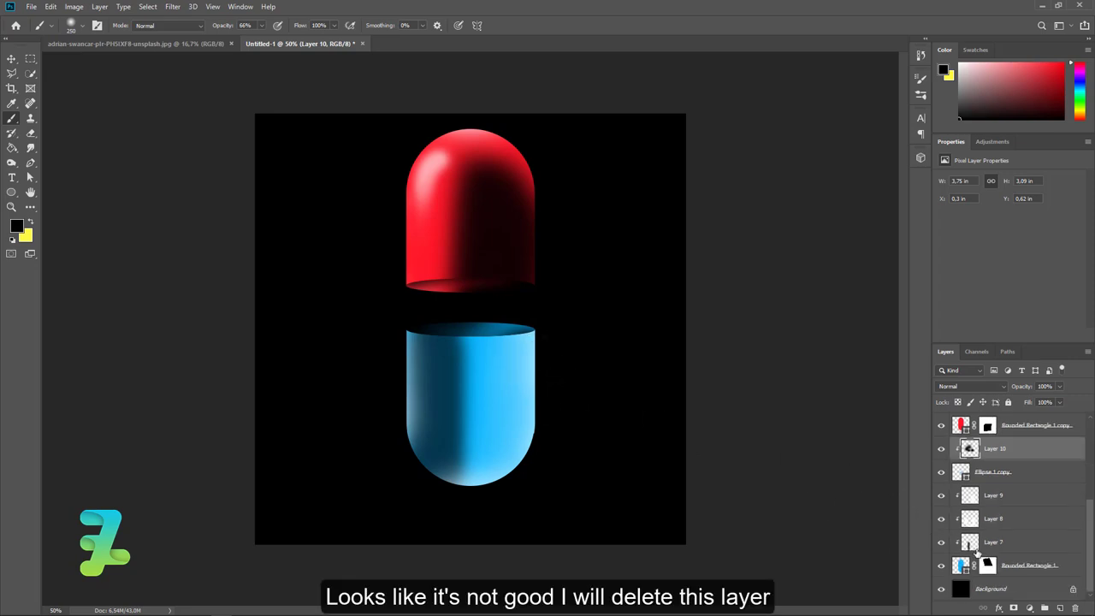
pyautogui.click(967, 545)
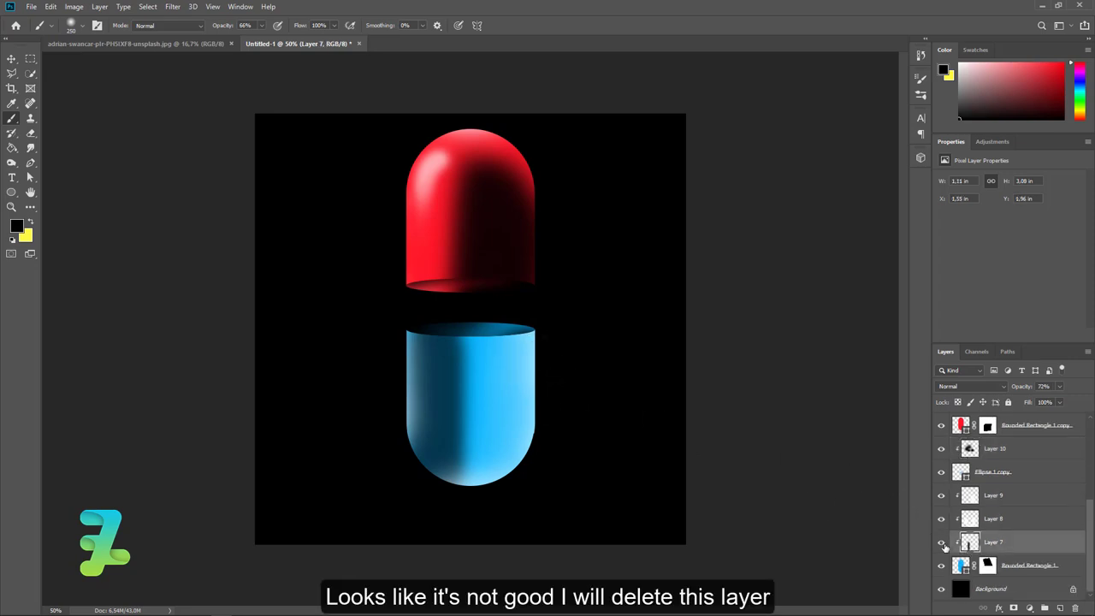
pyautogui.click(941, 544)
pyautogui.click(942, 544)
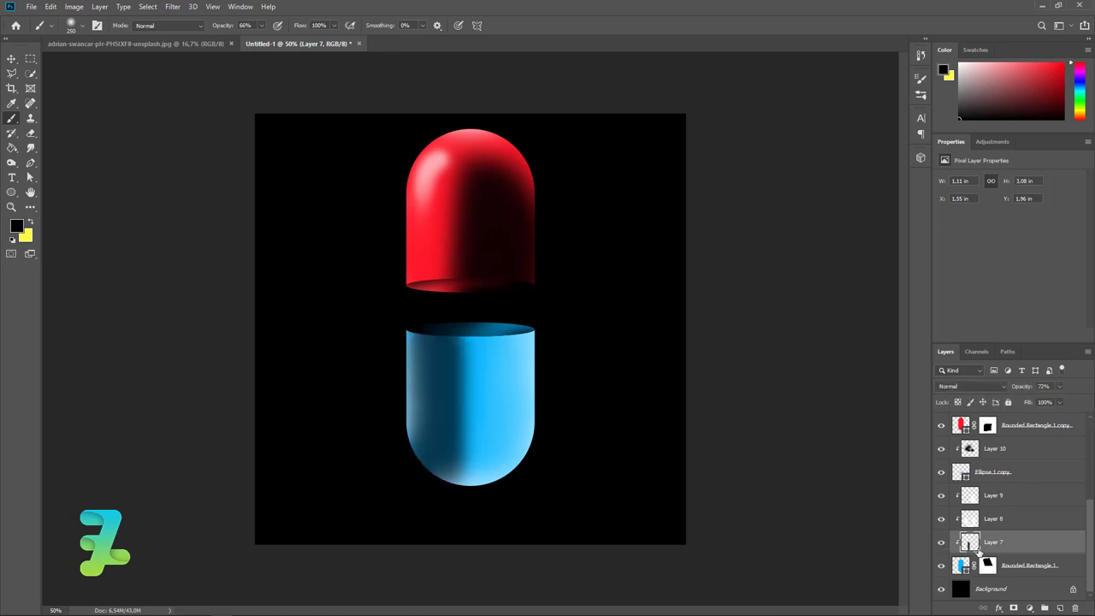
pyautogui.click(1076, 606)
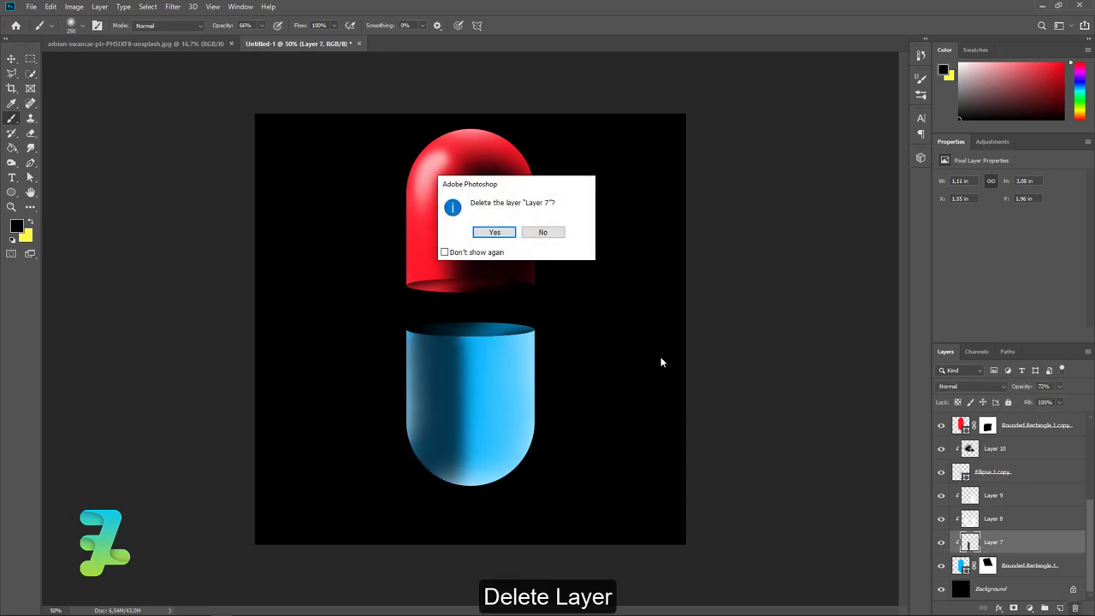
pyautogui.click(501, 239)
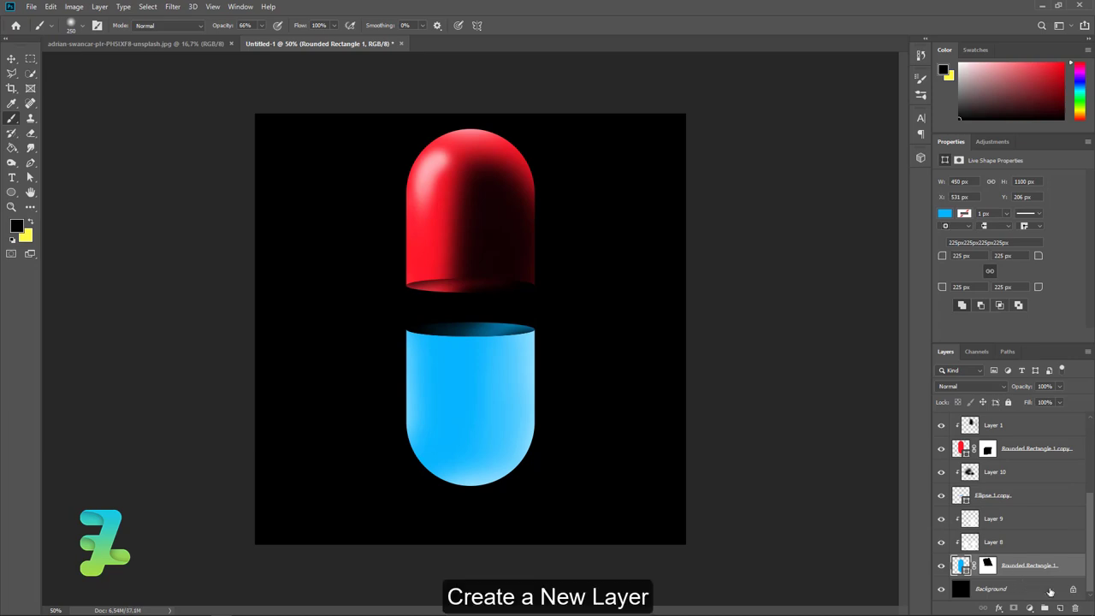
# Add a new layer and set the foreground colour to #1f353e
pyautogui.click(1060, 607)
pyautogui.click(16, 225)
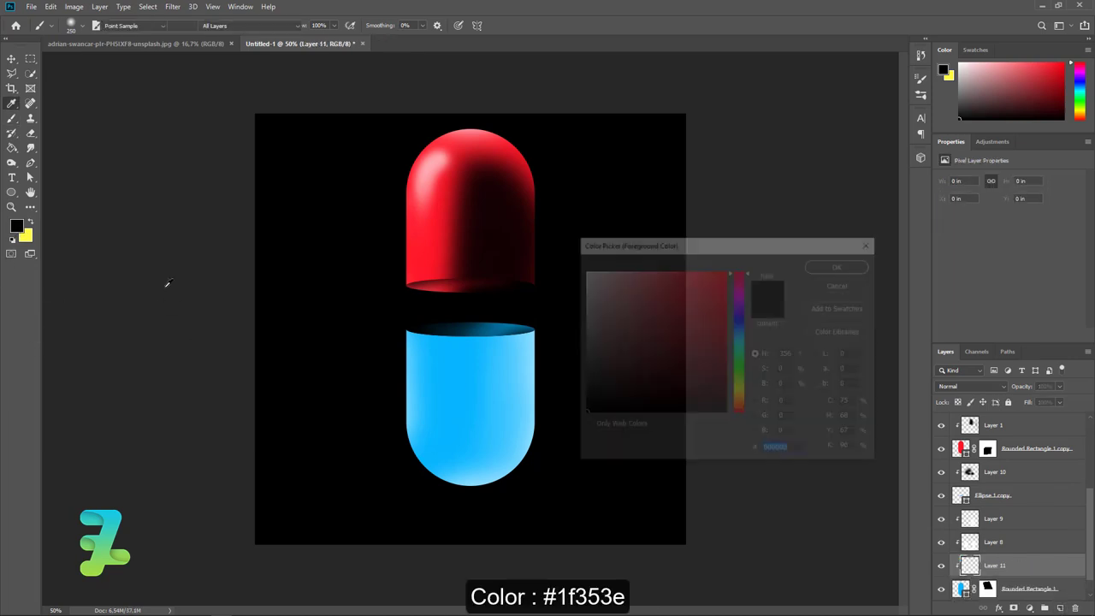
pyautogui.click(456, 369)
pyautogui.write('1f353e')
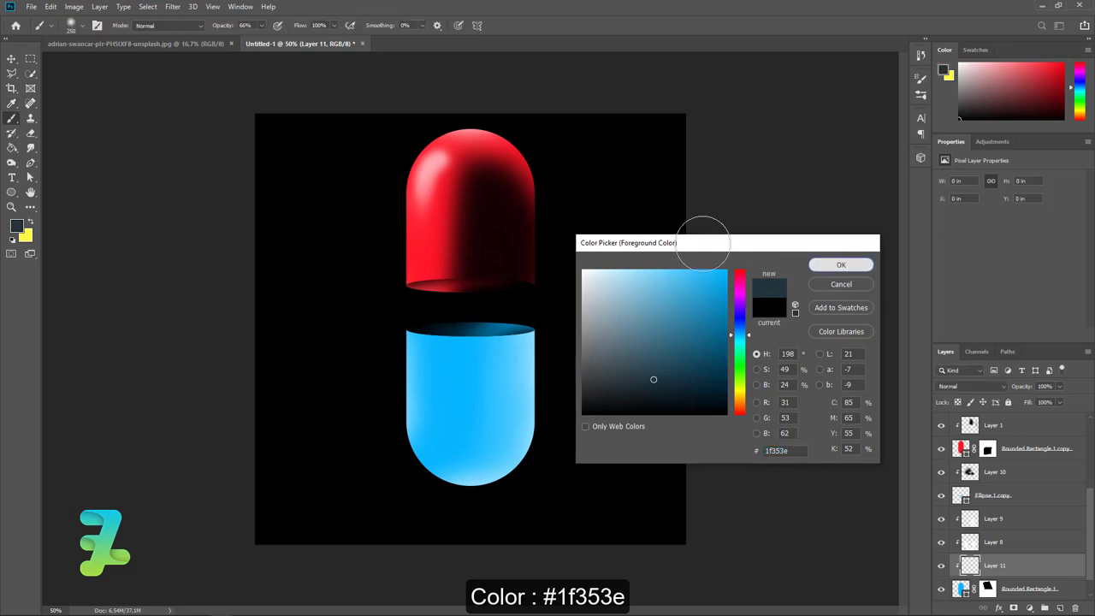
pyautogui.click(841, 265)
# Shade the blue half's left and lower-left sides with the brush at 52% opacity
pyautogui.press('b')
pyautogui.click(263, 26)
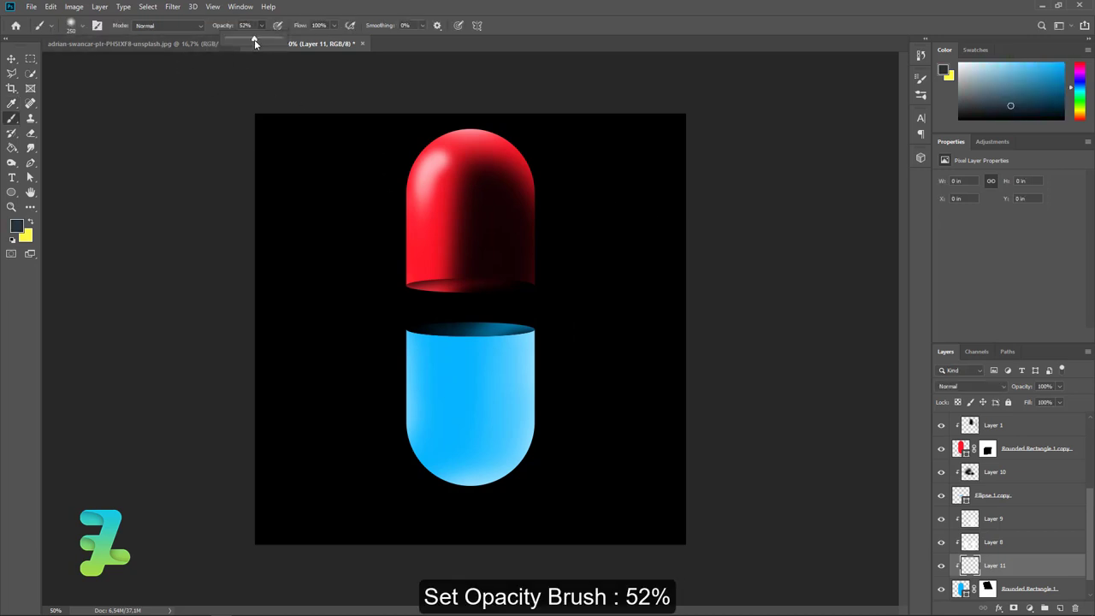
pyautogui.moveTo(254, 39); pyautogui.dragTo(257, 39)
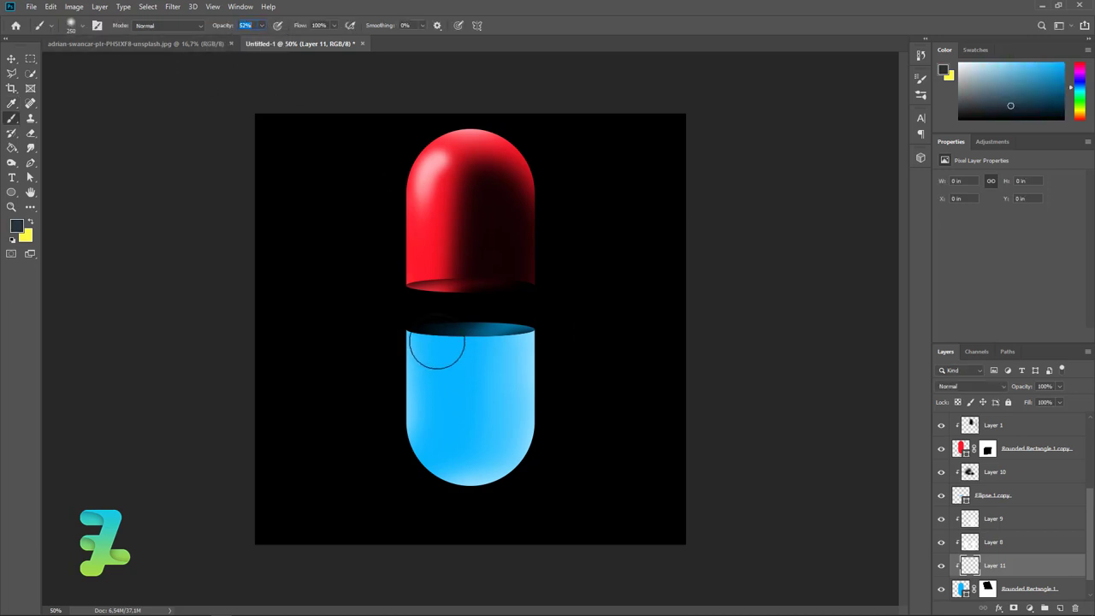
pyautogui.moveTo(436, 349); pyautogui.dragTo(442, 453)
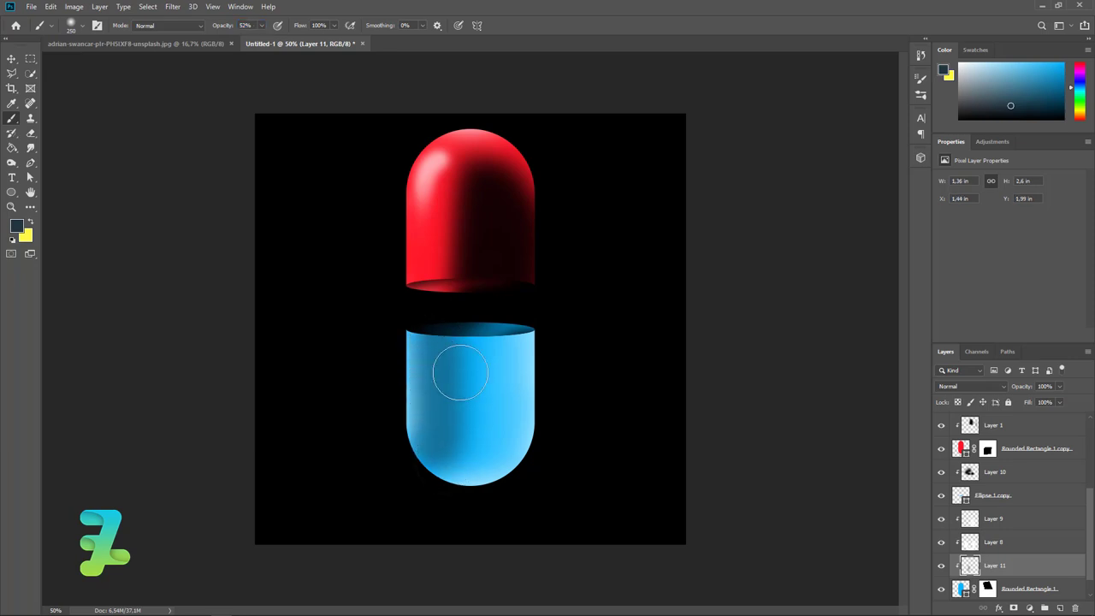
pyautogui.moveTo(439, 339); pyautogui.dragTo(442, 400)
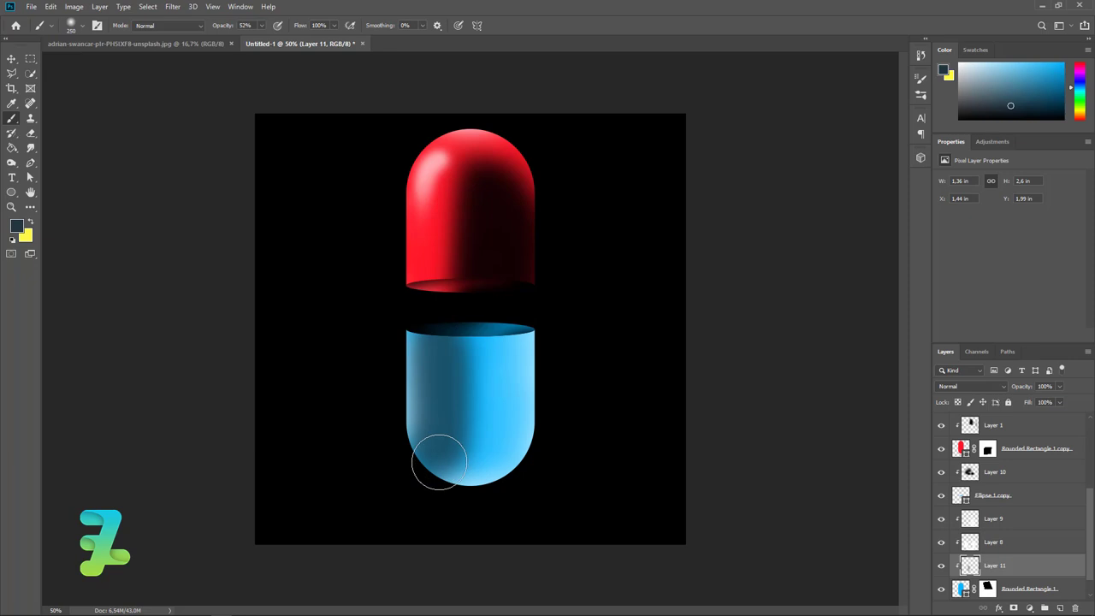
pyautogui.moveTo(450, 370)
pyautogui.mouseDown()
pyautogui.moveTo(442, 482)
pyautogui.moveTo(509, 443)
pyautogui.mouseUp()
# Paint mid-blue #237699 strokes on the blue half's left side
pyautogui.click(17, 225)
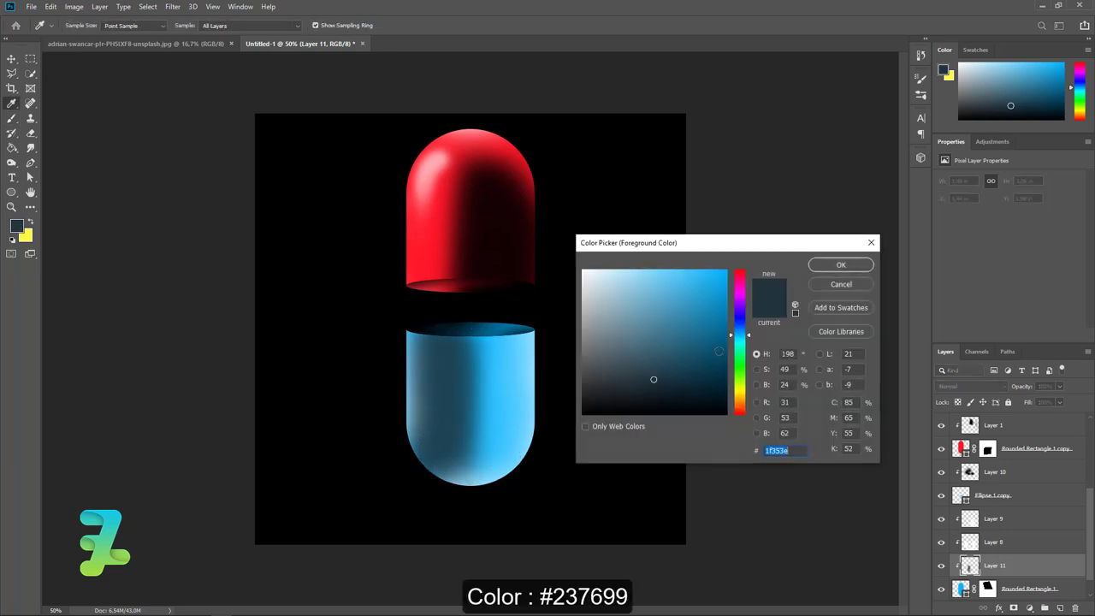
pyautogui.write('237699')
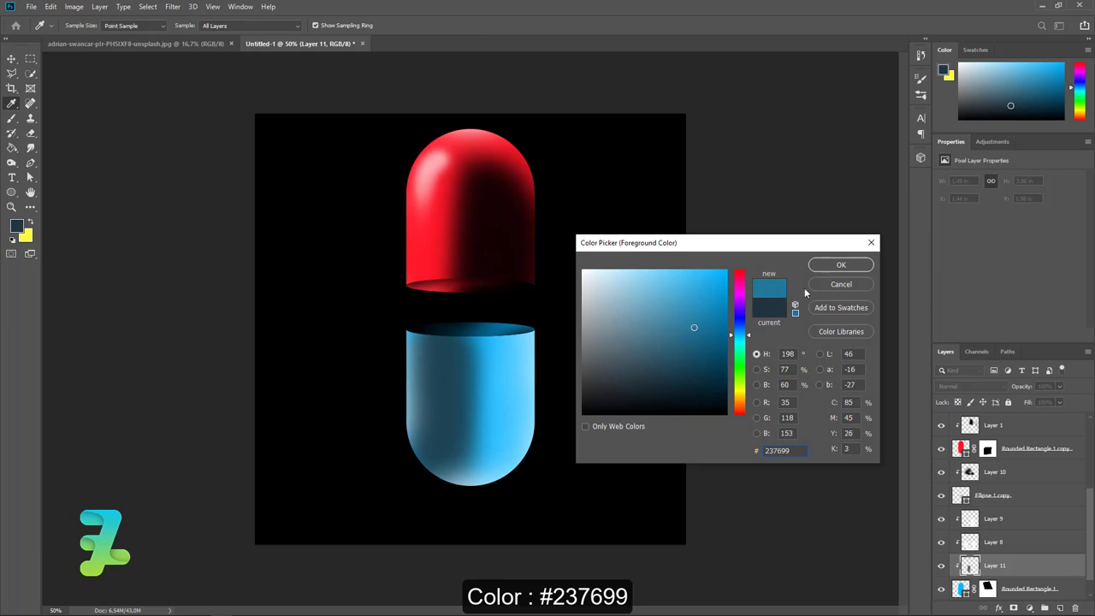
pyautogui.press('Return')
pyautogui.moveTo(439, 349)
pyautogui.mouseDown()
pyautogui.moveTo(436, 403)
pyautogui.moveTo(450, 426)
pyautogui.mouseUp()
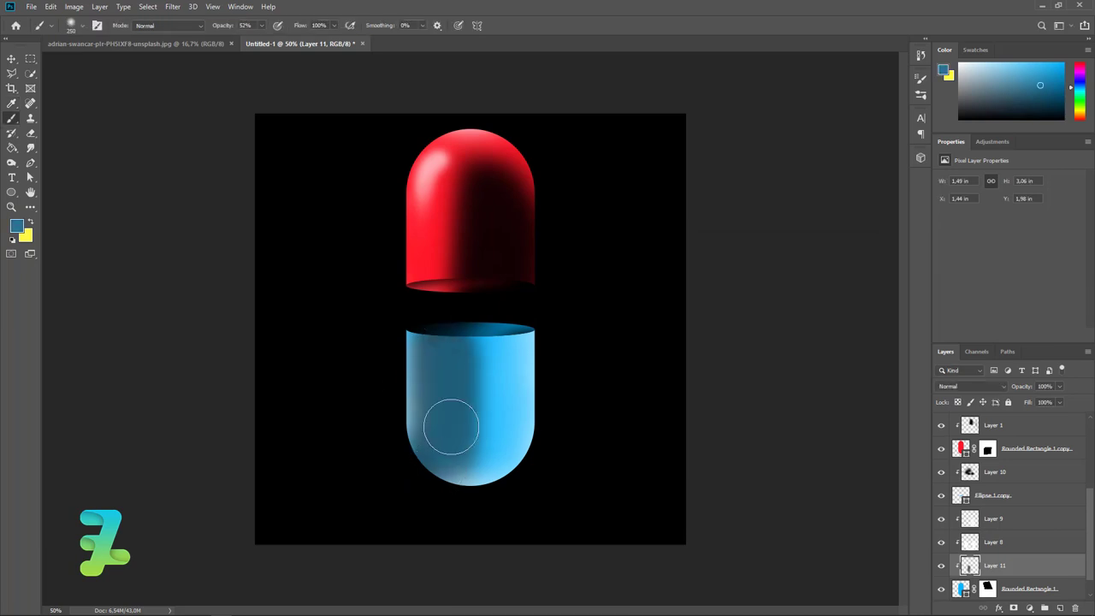
# Replace that stroke with dark navy #012432 shading down the blue half's upper and lower left
pyautogui.click(16, 225)
pyautogui.moveTo(717, 375); pyautogui.dragTo(726, 396)
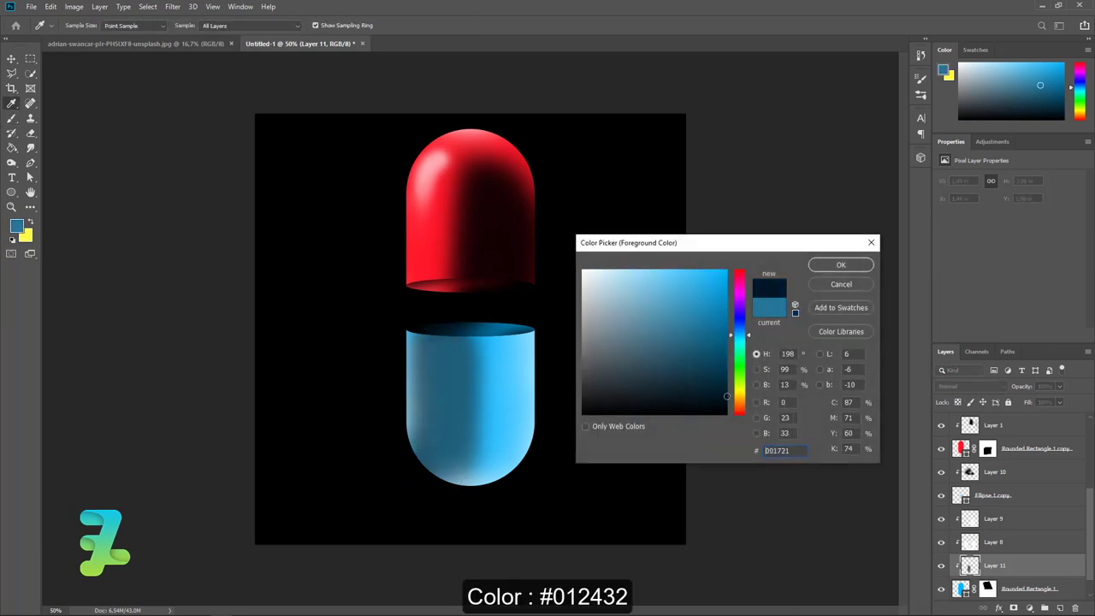
pyautogui.click(841, 264)
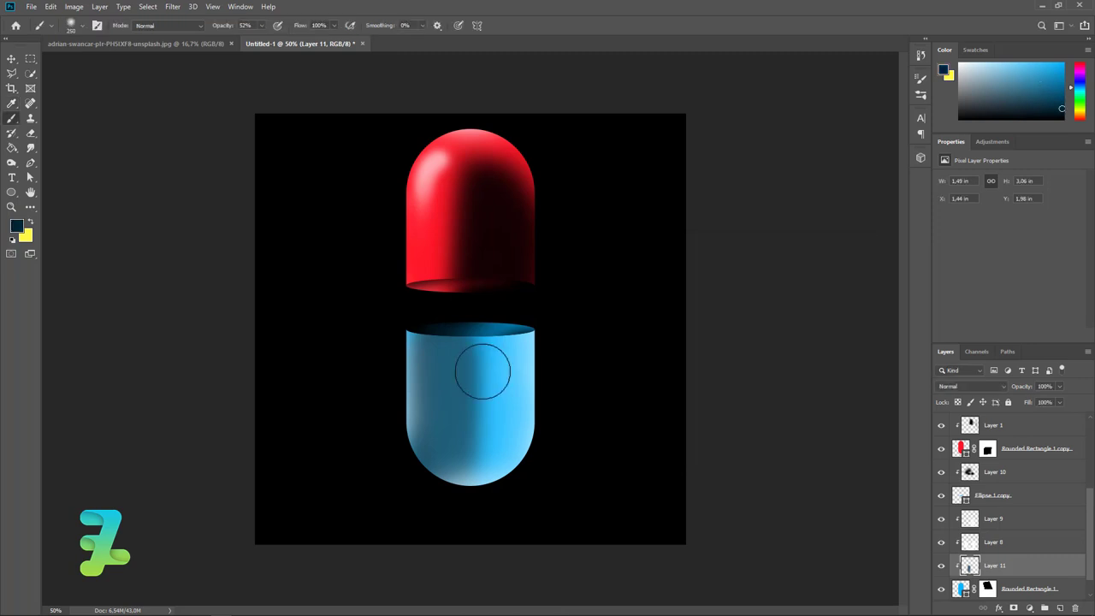
pyautogui.hotkey('ctrl', 'z')
pyautogui.hotkey('ctrl', 'z')
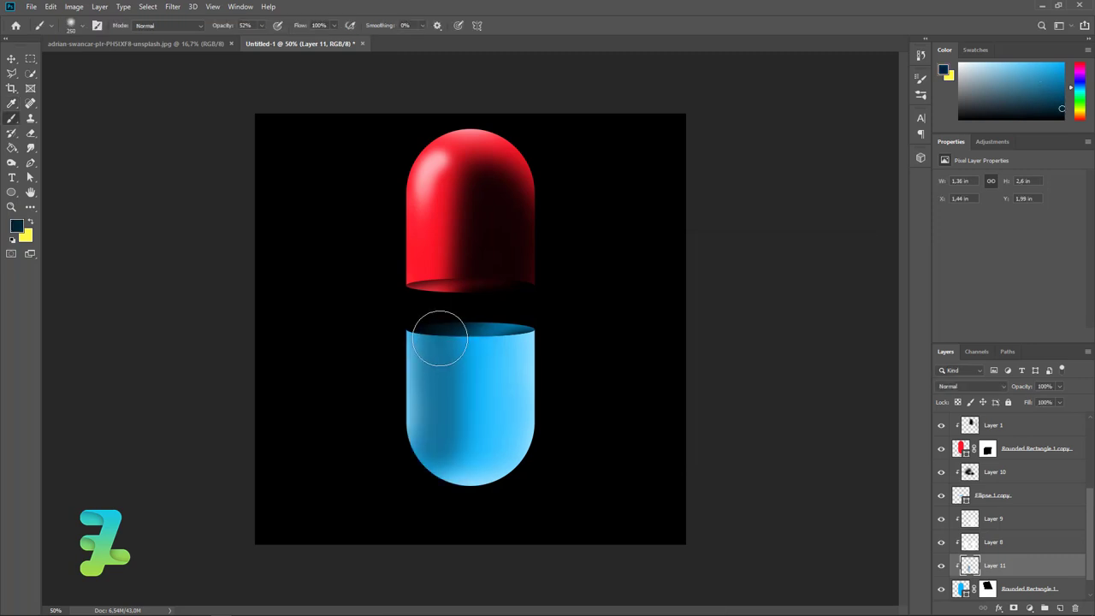
pyautogui.moveTo(442, 332); pyautogui.dragTo(451, 392)
pyautogui.moveTo(454, 463)
pyautogui.mouseDown()
pyautogui.moveTo(442, 444)
pyautogui.moveTo(501, 353)
pyautogui.moveTo(445, 449)
pyautogui.mouseUp()
# Erase Layer 11's dark overspill along the blue half's left edge
pyautogui.click(30, 132)
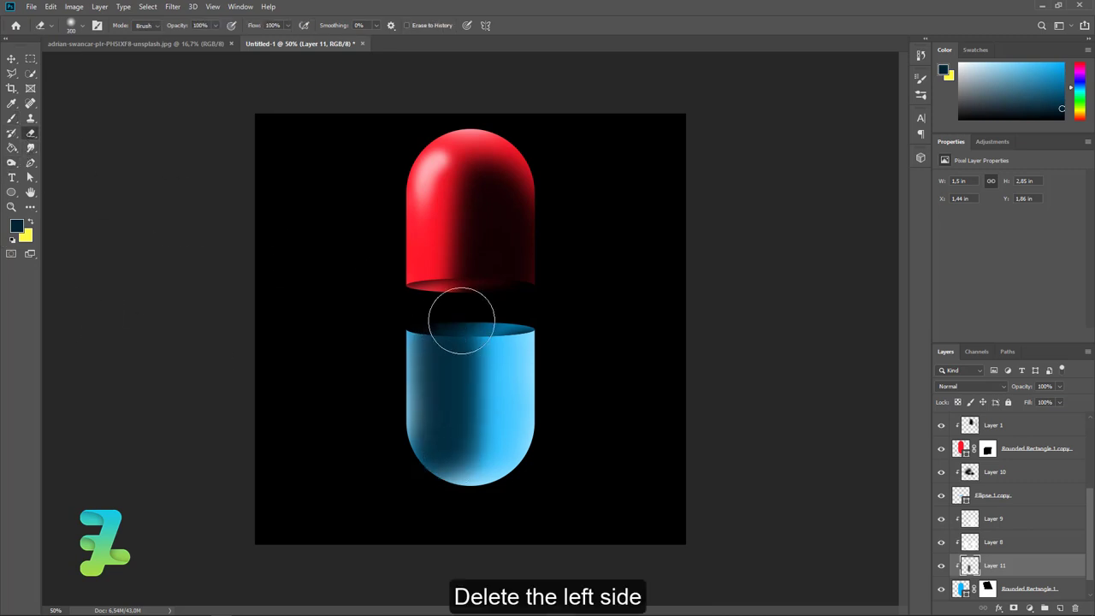
pyautogui.moveTo(383, 352); pyautogui.dragTo(375, 354)
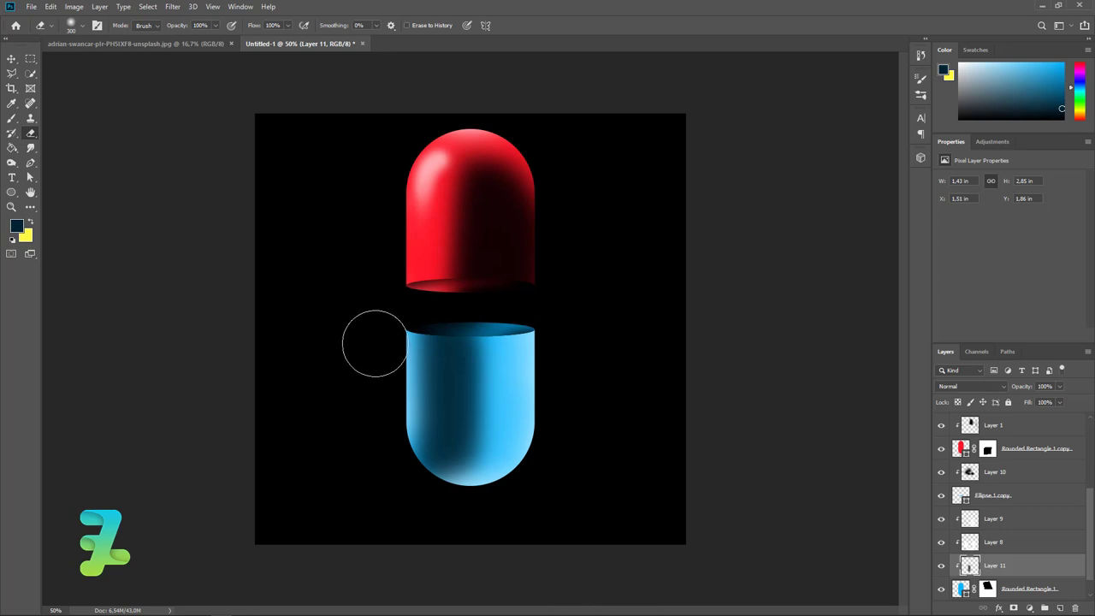
pyautogui.hotkey('ctrl', 'z')
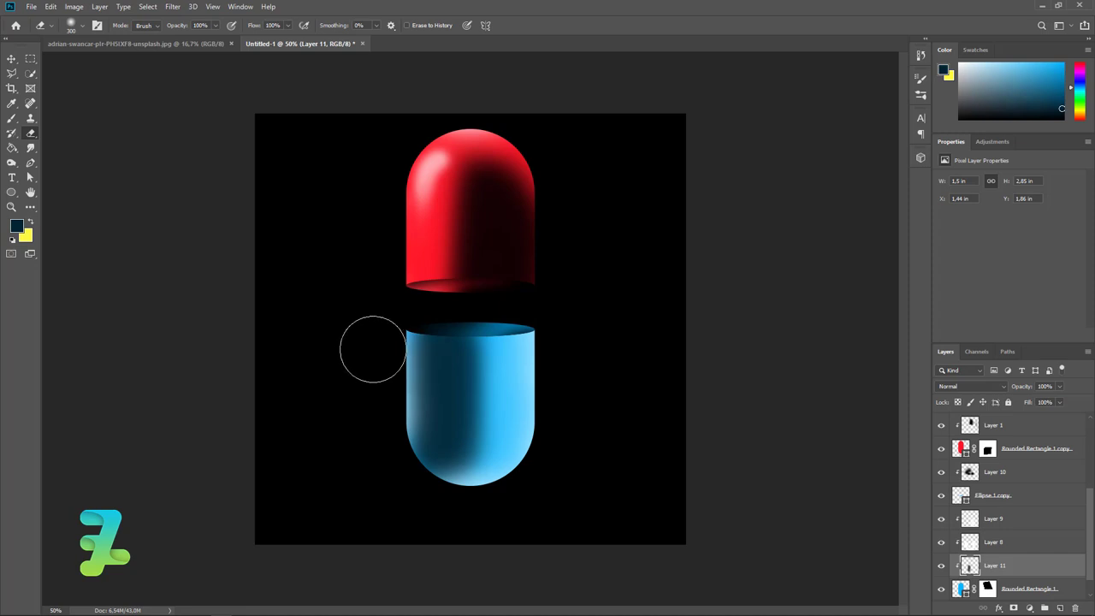
pyautogui.moveTo(364, 342); pyautogui.dragTo(379, 476)
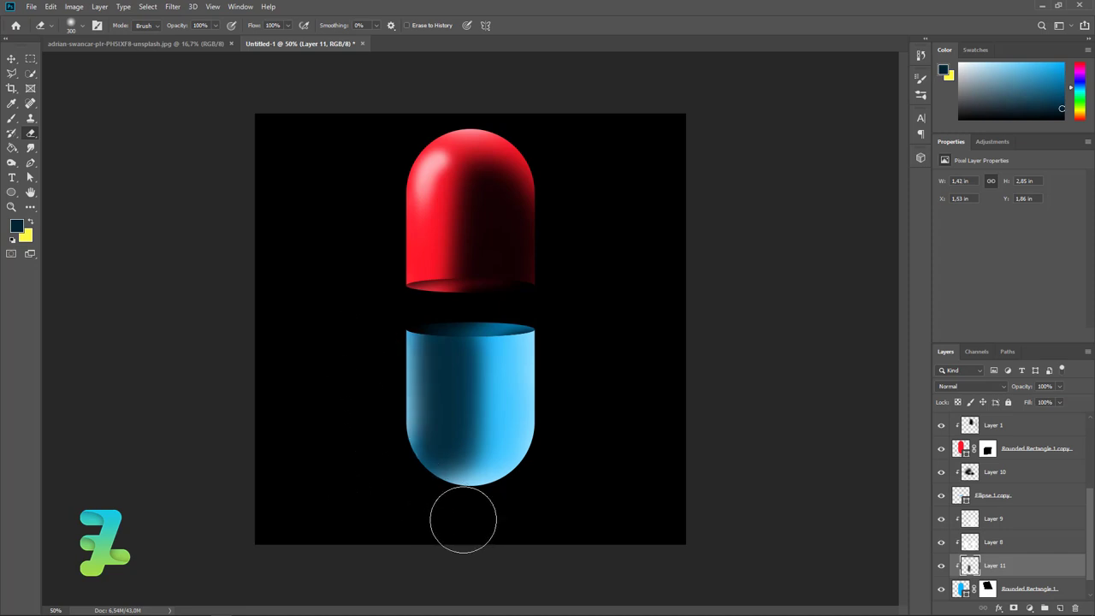
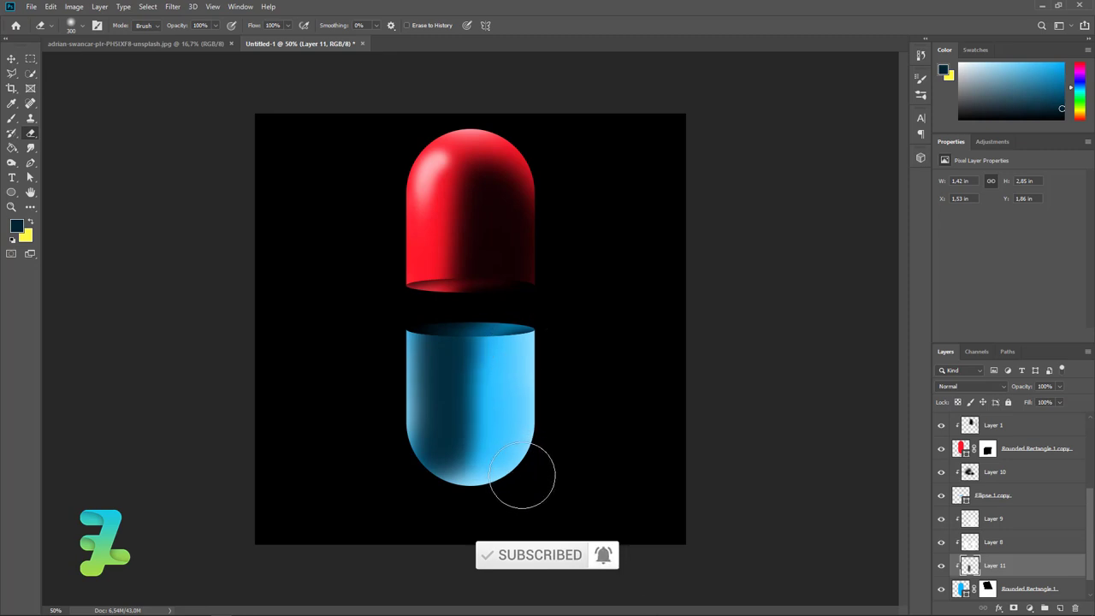
# Erase shading near the blue tip, then group Rounded Rectangle 1 through Layer 6
pyautogui.moveTo(494, 511); pyautogui.dragTo(528, 505)
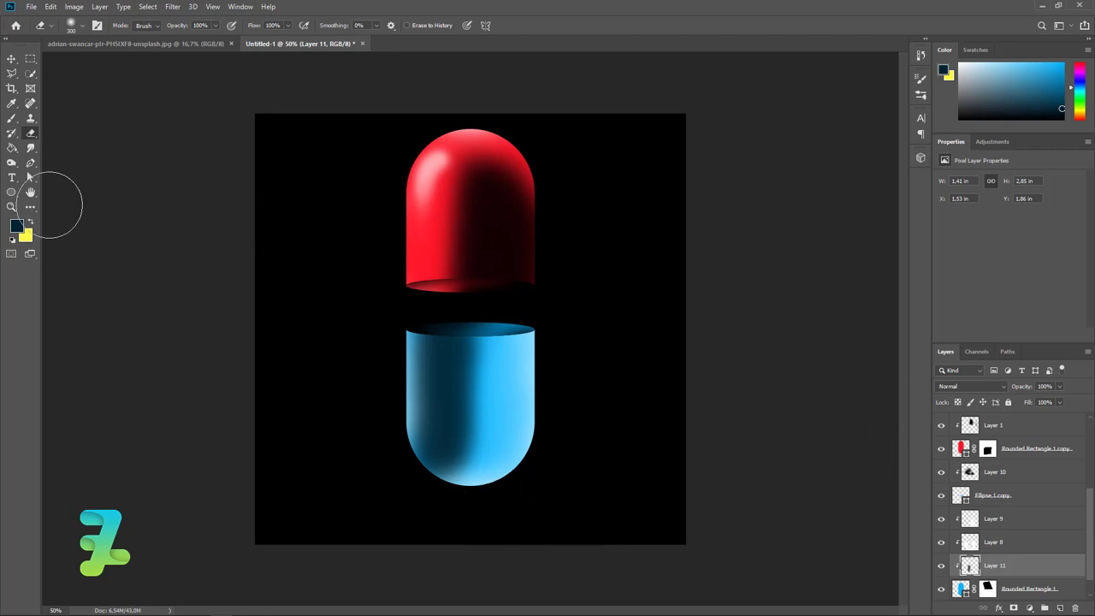
pyautogui.click(12, 58)
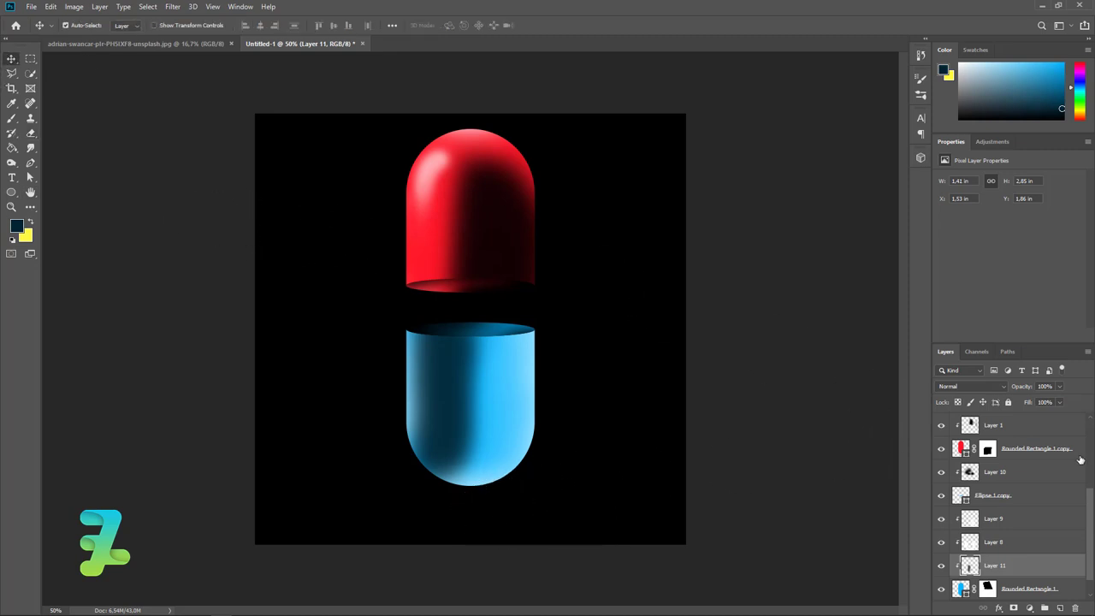
pyautogui.scroll(-1, 1079, 459)
pyautogui.click(1076, 565)
pyautogui.scroll(7, 1026, 514)
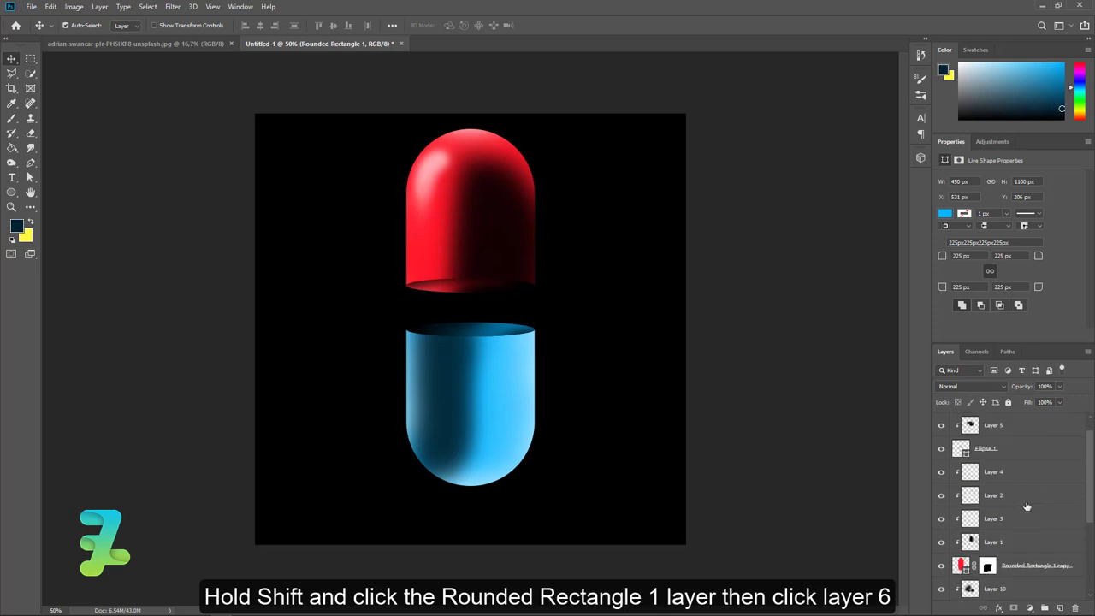
pyautogui.keyDown('shift'); pyautogui.click(1041, 425); pyautogui.keyUp('shift')
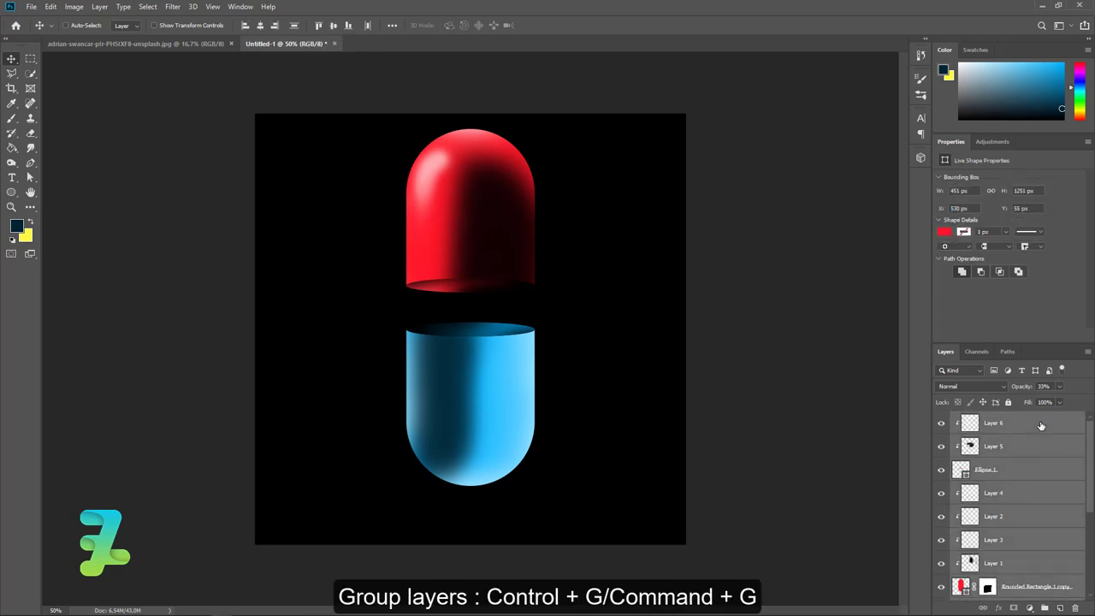
pyautogui.hotkey('ctrl', 'g')
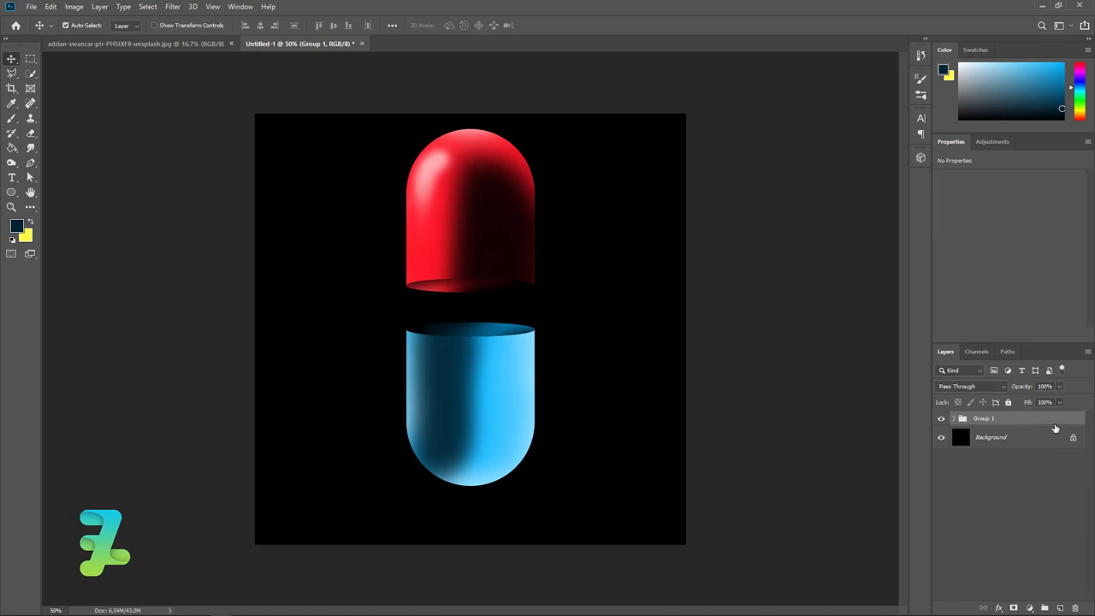
# Rotate the pill group about 30° clockwise and shift it down-left
pyautogui.hotkey('ctrl', 't')
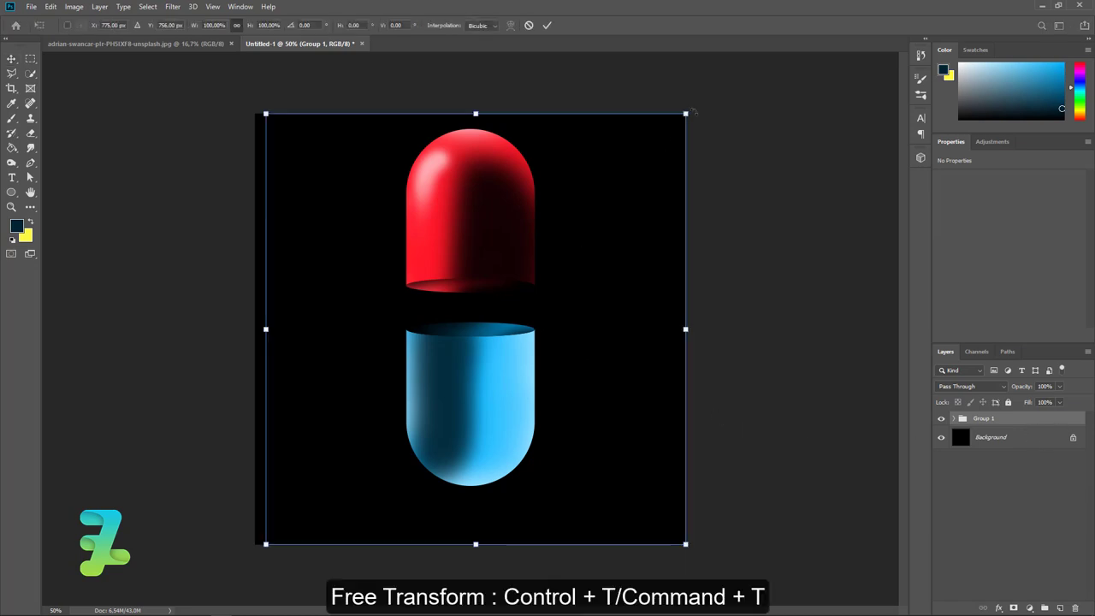
pyautogui.moveTo(693, 111); pyautogui.dragTo(843, 237)
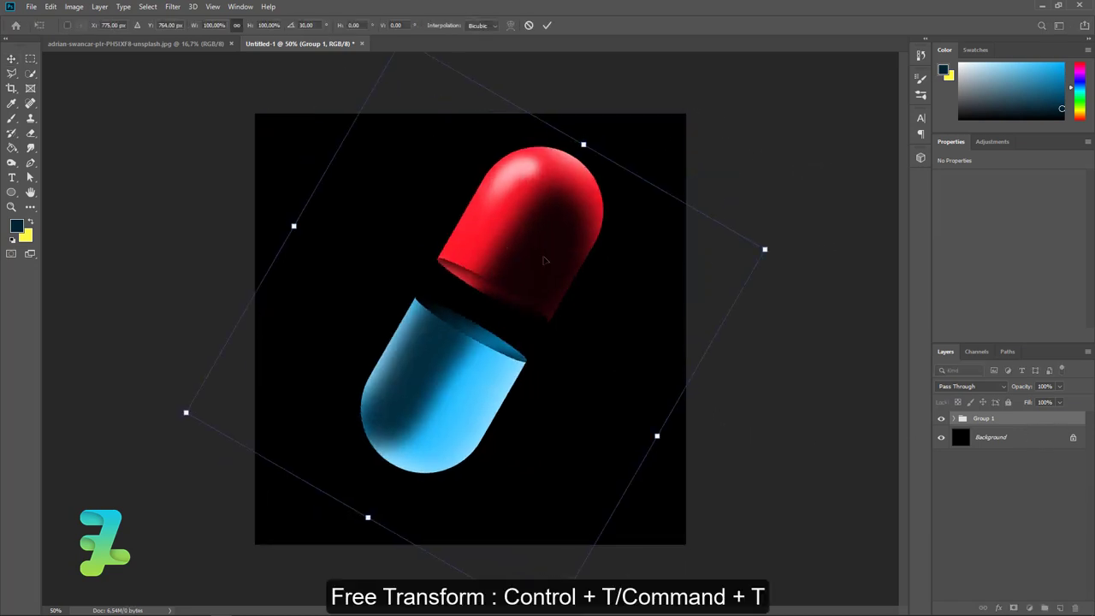
pyautogui.moveTo(543, 260); pyautogui.dragTo(536, 275)
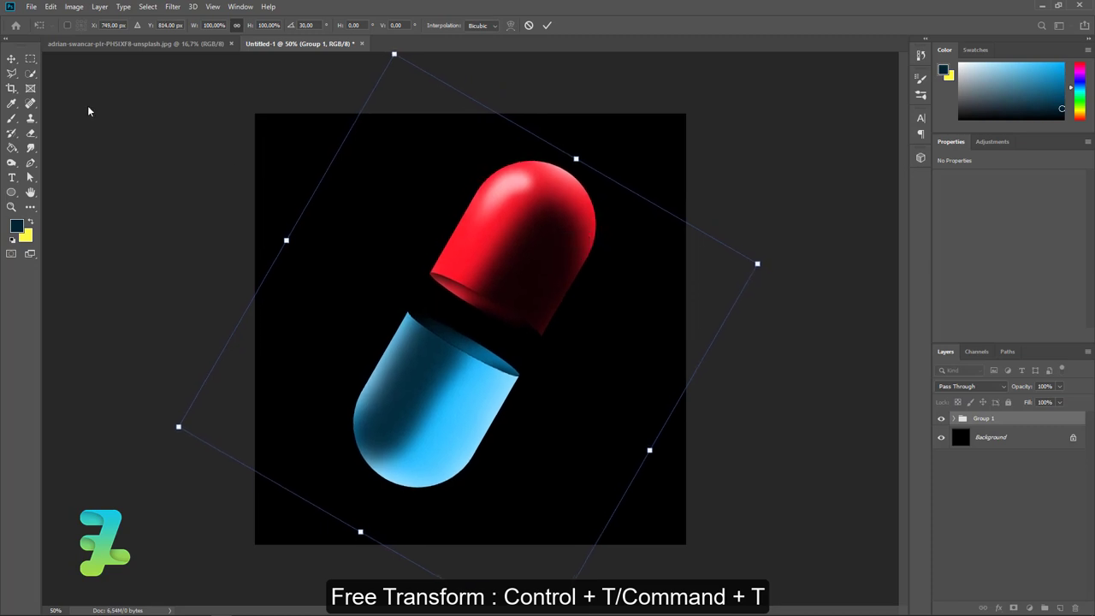
pyautogui.press('Return')
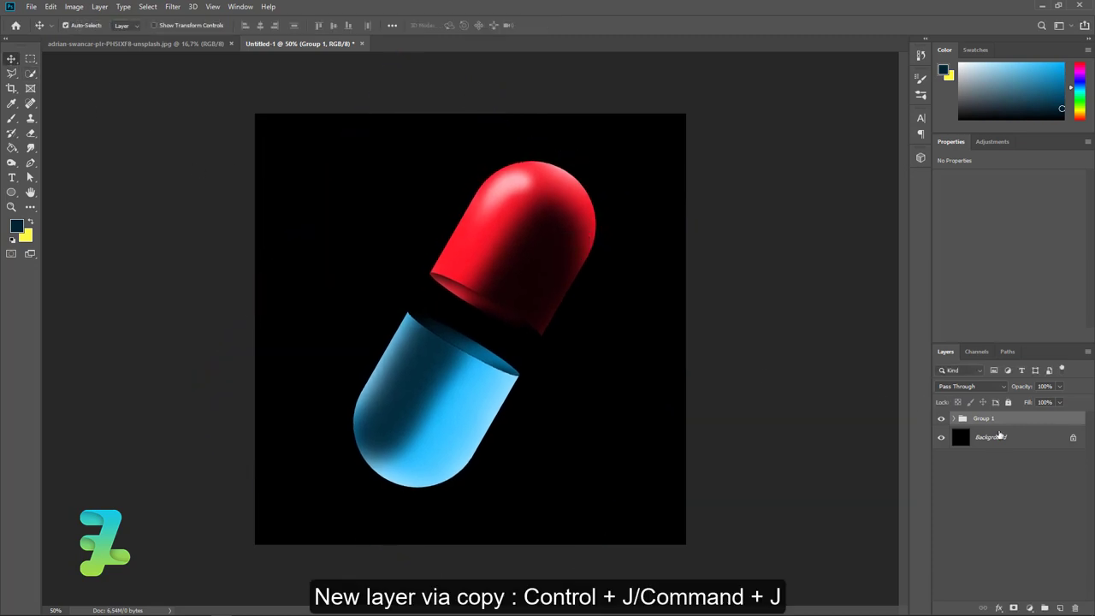
# Duplicate the pill group and scale the copy down to a small pill
pyautogui.hotkey('ctrl', 'j')
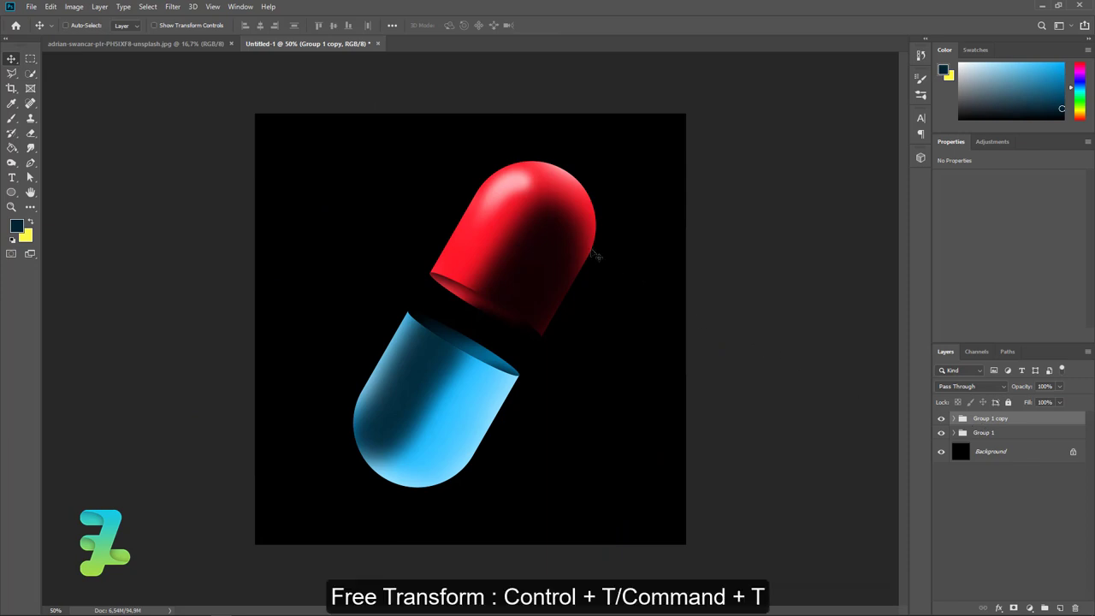
pyautogui.hotkey('ctrl', 't')
pyautogui.moveTo(696, 109)
pyautogui.mouseDown()
pyautogui.moveTo(502, 327)
pyautogui.moveTo(571, 382)
pyautogui.mouseUp()
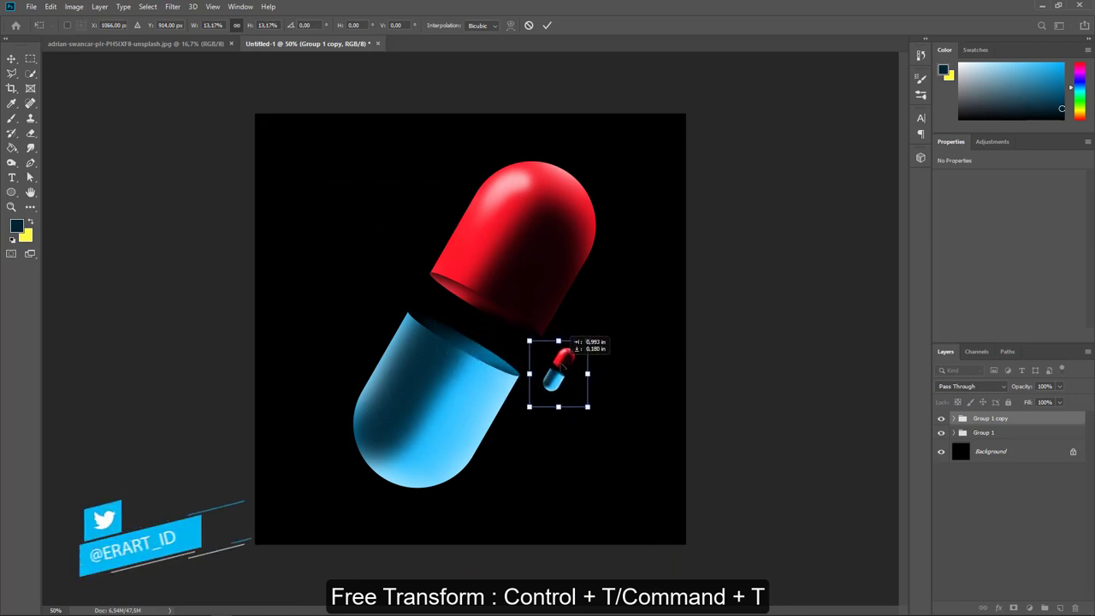
pyautogui.click(10, 60)
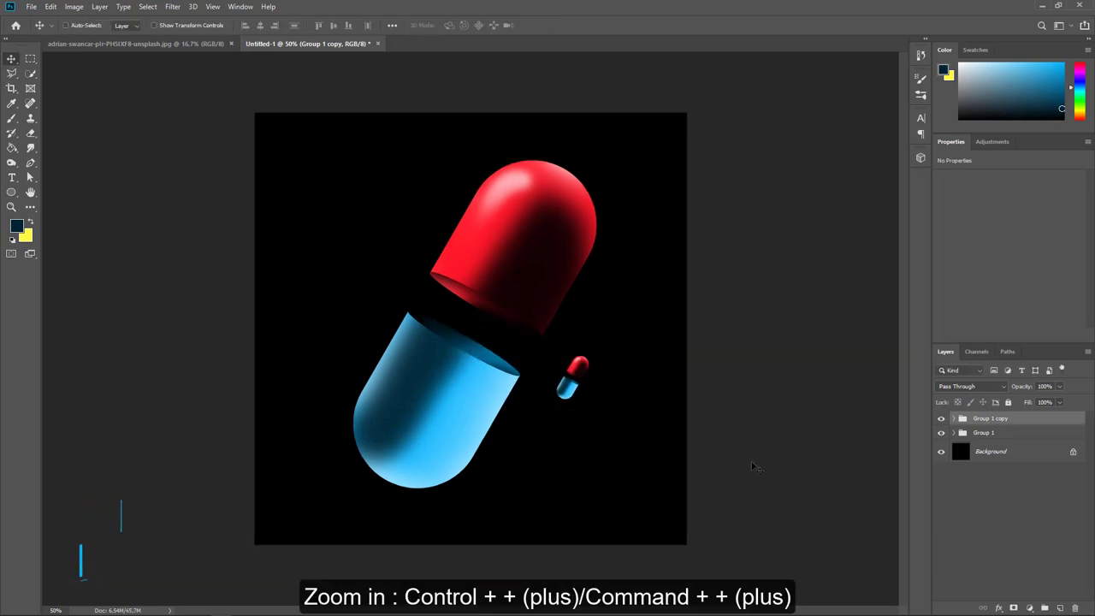
# Delete Layer 6, Layer 5 and Ellipse 1 from Group 1 copy
pyautogui.hotkey('ctrl', '+')
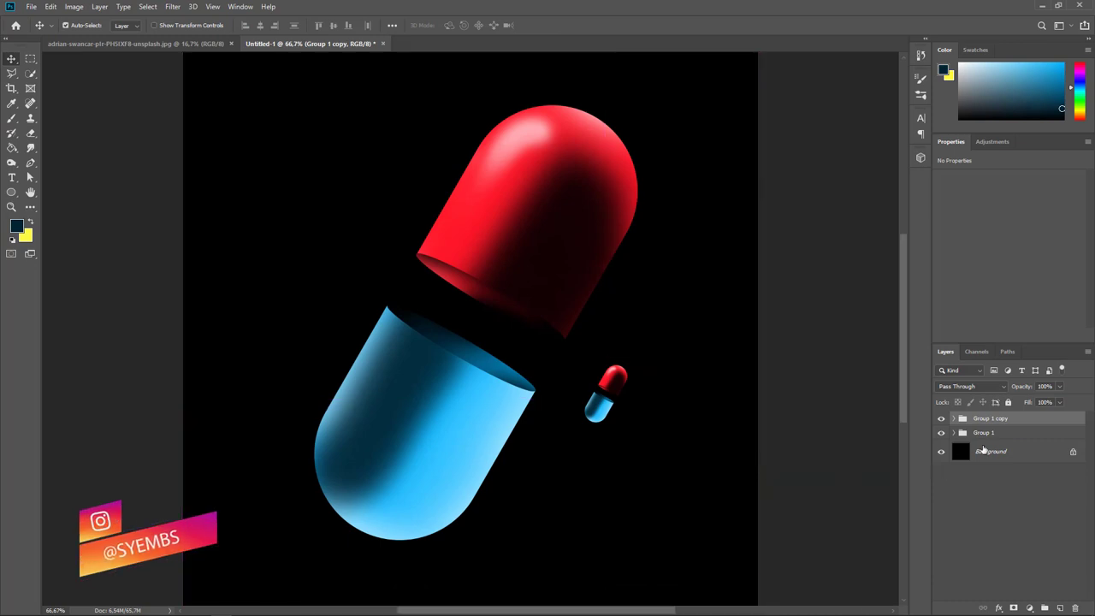
pyautogui.click(953, 418)
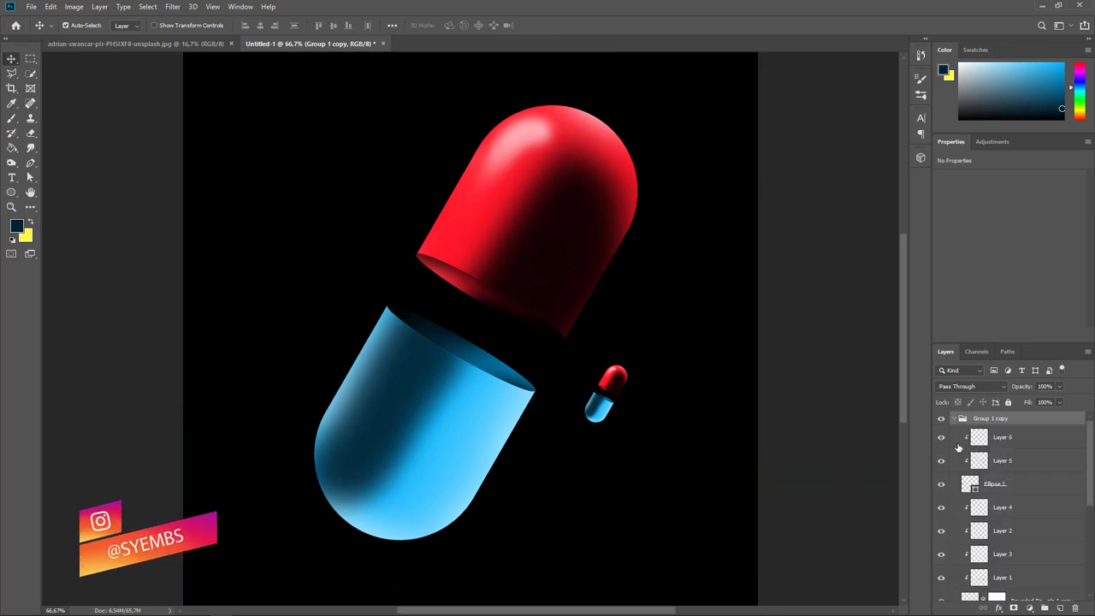
pyautogui.click(1029, 484)
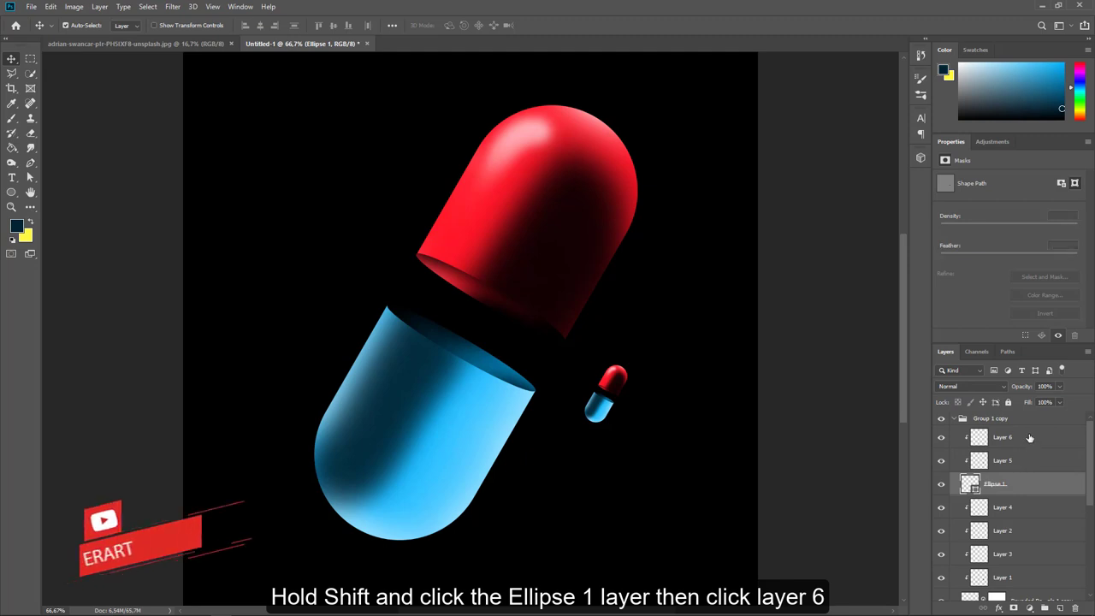
pyautogui.keyDown('shift'); pyautogui.click(1029, 438); pyautogui.keyUp('shift')
pyautogui.press('Delete')
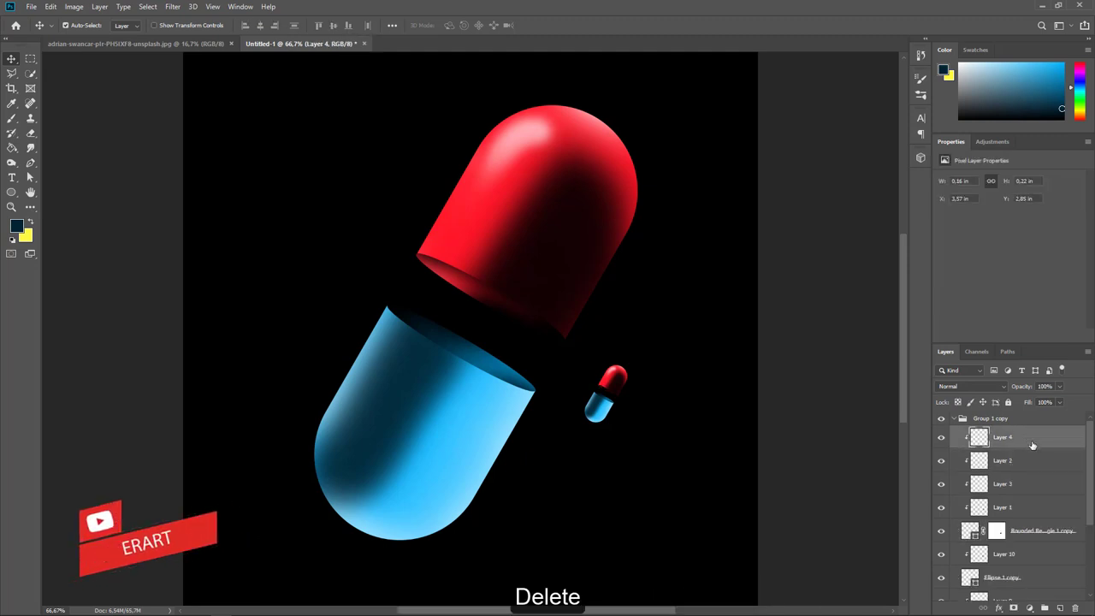
# Delete Layer 10 and Ellipse 1 copy, after undoing a mistaken deletion
pyautogui.scroll(-1, 1035, 479)
pyautogui.scroll(-1, 1040, 505)
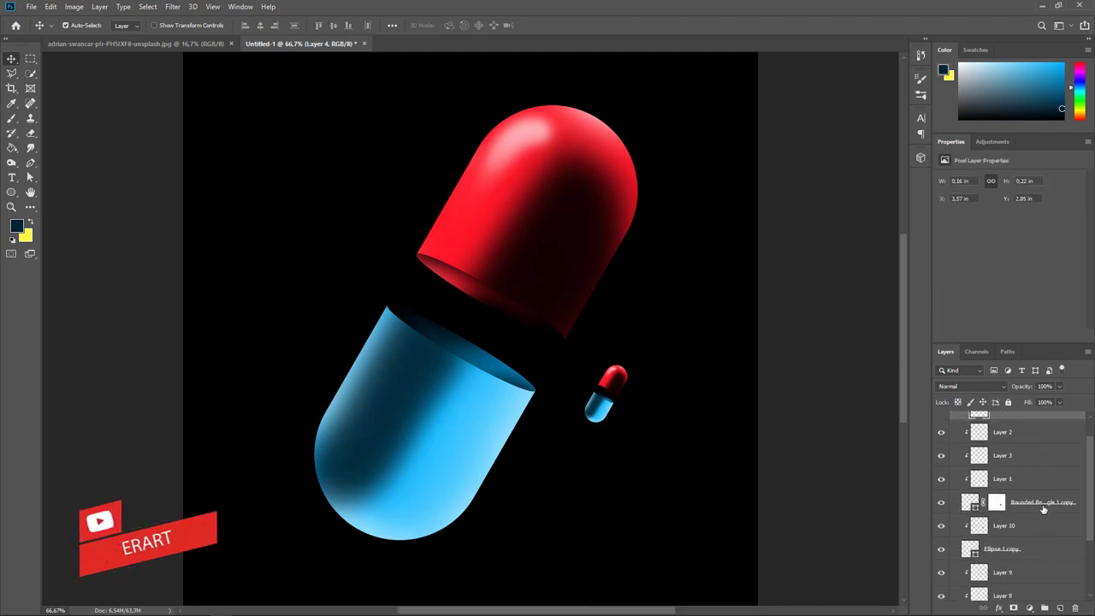
pyautogui.click(1042, 505)
pyautogui.keyDown('shift'); pyautogui.click(1045, 525); pyautogui.keyUp('shift')
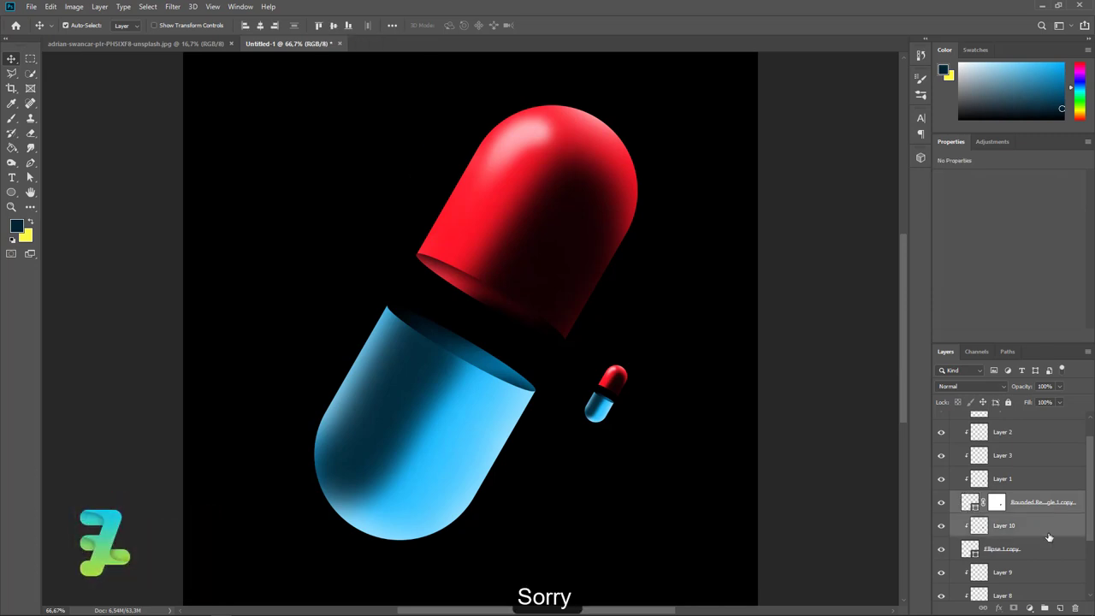
pyautogui.hotkey('ctrl', 'z')
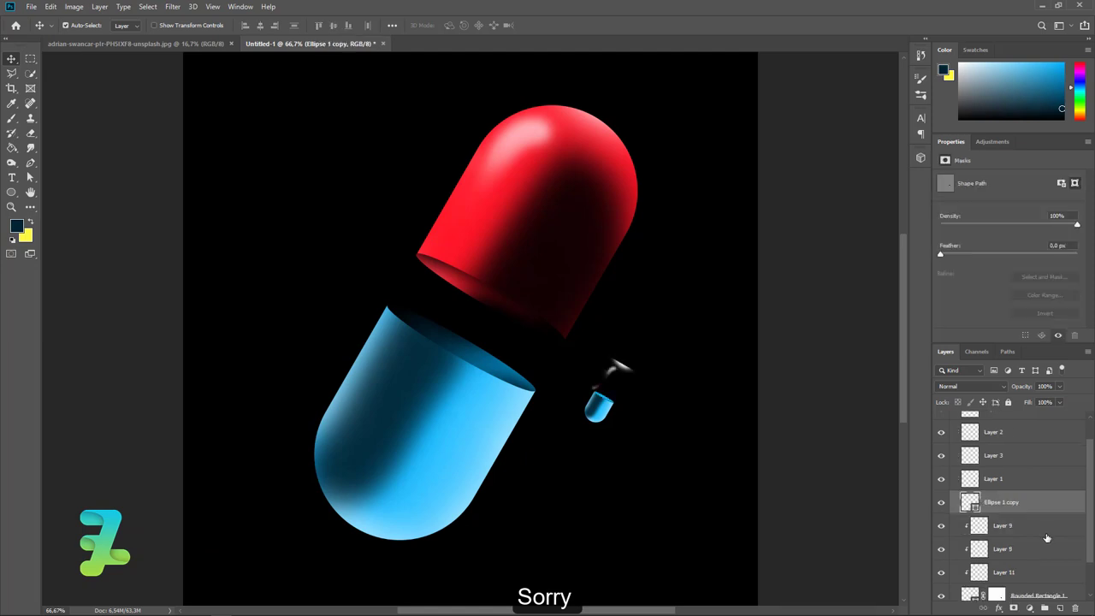
pyautogui.hotkey('ctrl', 'z')
pyautogui.hotkey('ctrl', 'z')
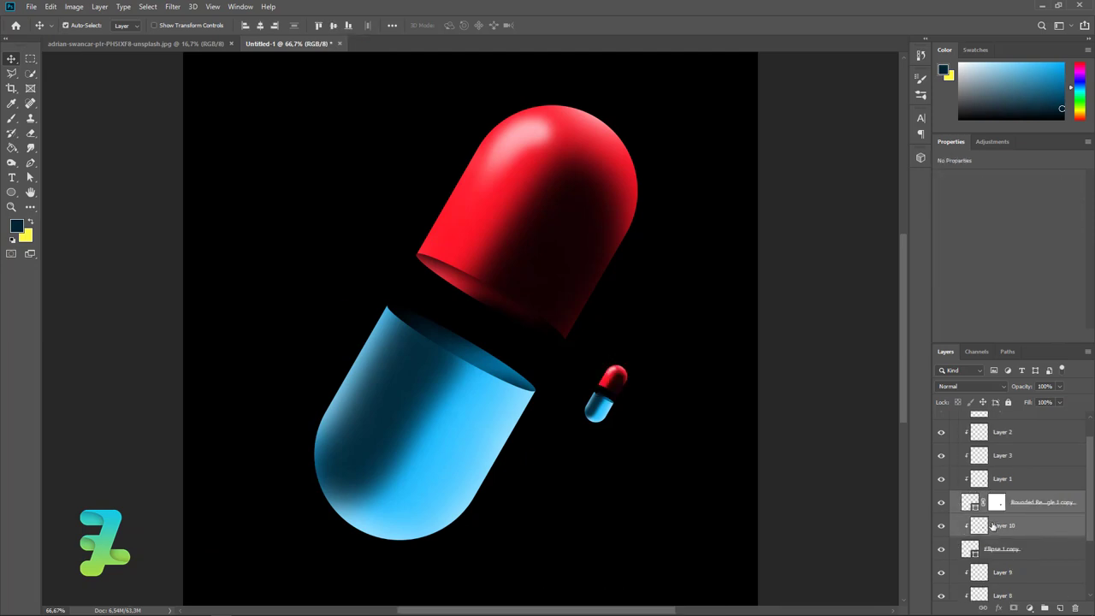
pyautogui.hotkey('ctrl', 'z')
pyautogui.hotkey('ctrl', 'z')
pyautogui.scroll(1, 945, 508)
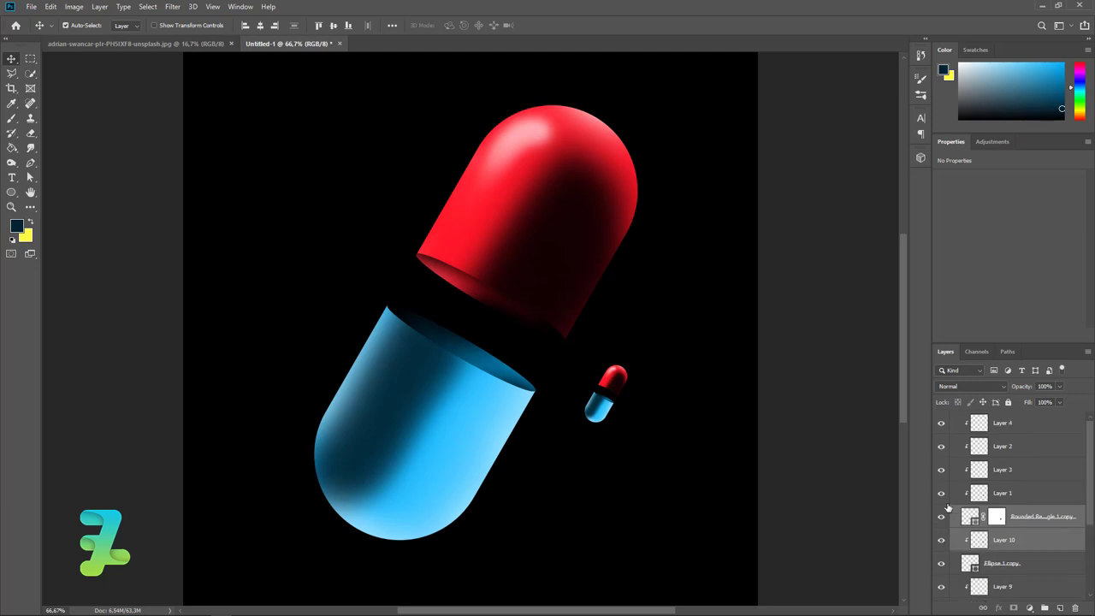
pyautogui.scroll(-1, 947, 508)
pyautogui.click(1006, 518)
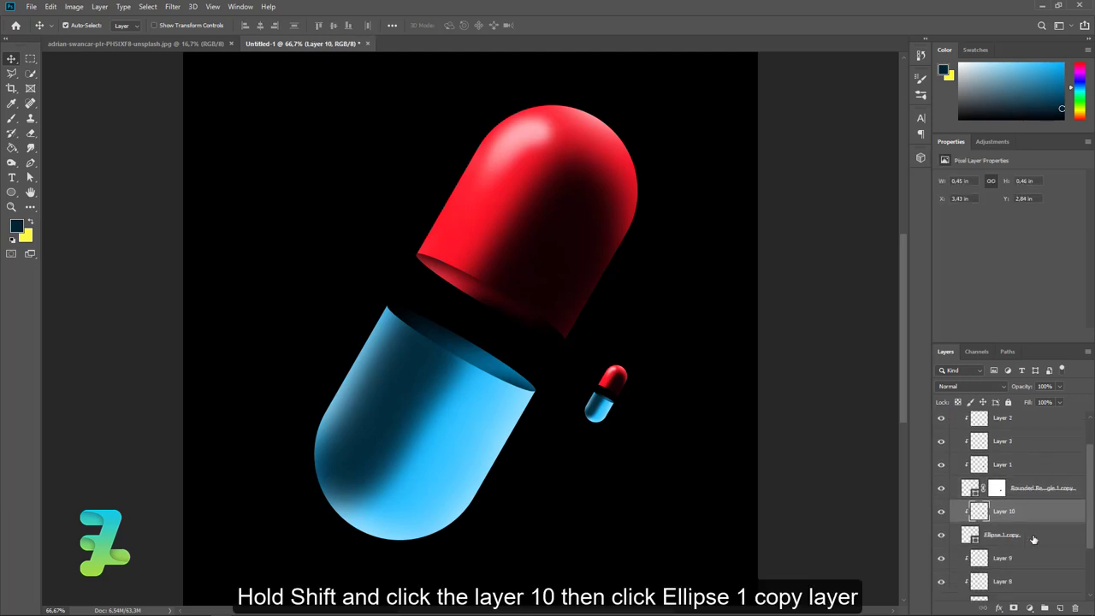
pyautogui.keyDown('shift'); pyautogui.click(1026, 536); pyautogui.keyUp('shift')
pyautogui.press('Delete')
# Select the red half's rounded rectangle copy plus Layers 4, 2, 3 and 1
pyautogui.scroll(1, 1031, 529)
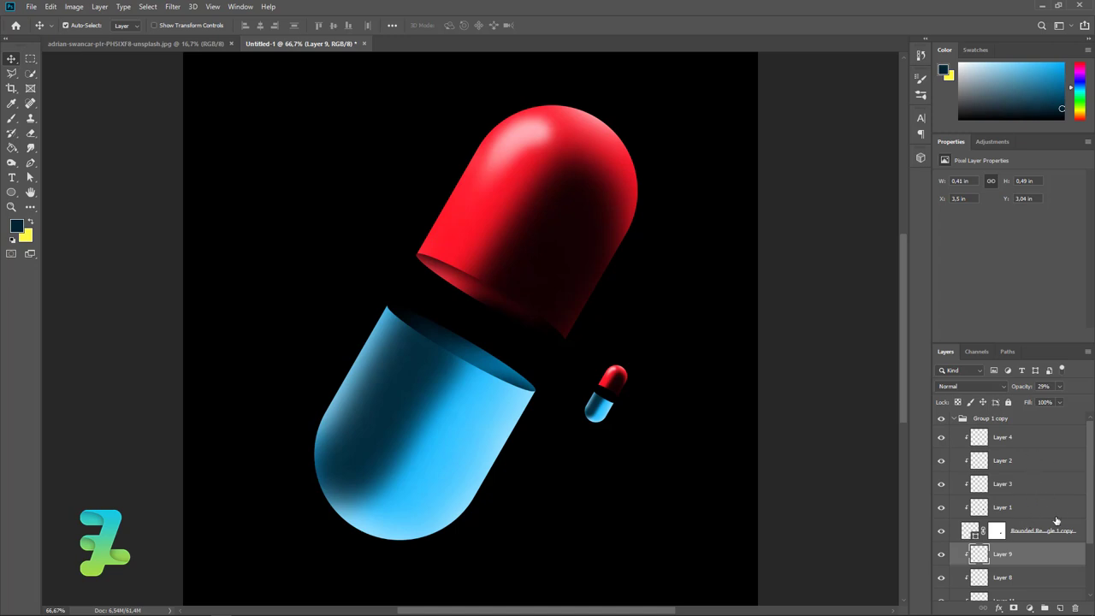
pyautogui.click(1064, 532)
pyautogui.keyDown('shift'); pyautogui.click(1042, 439); pyautogui.keyUp('shift')
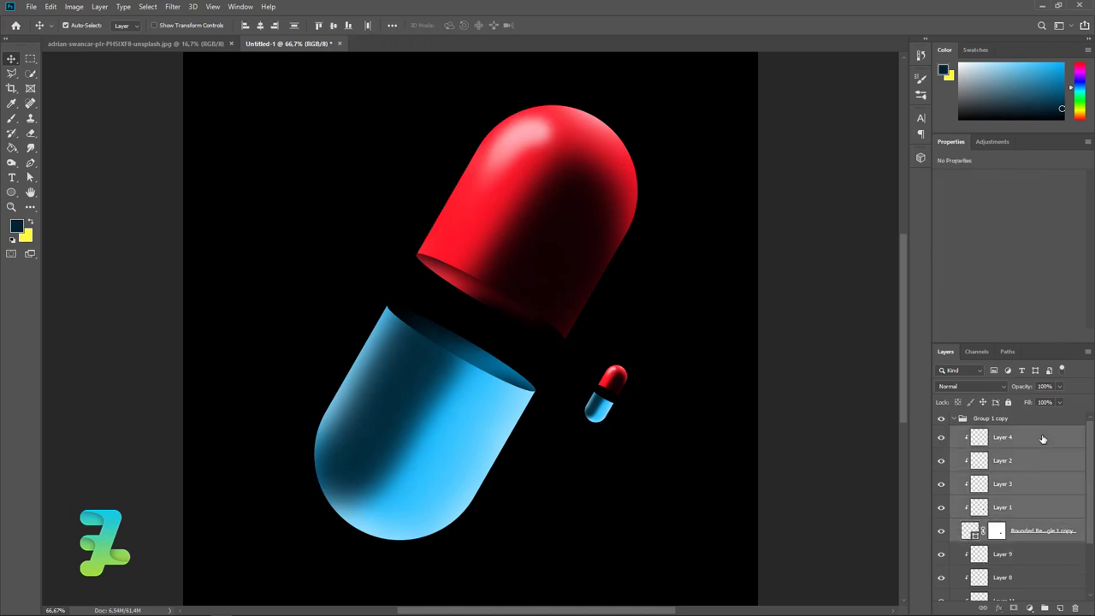
# Rotate Group 1 copy about 35° upright, red half on top, undoing stray rotations
pyautogui.click(956, 419)
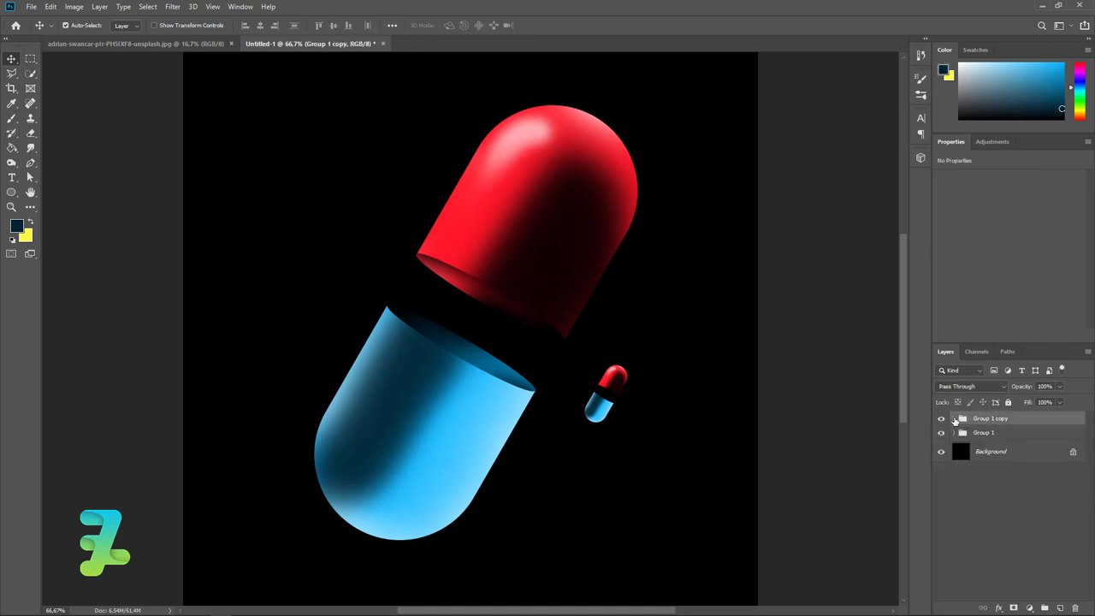
pyautogui.hotkey('ctrl', 't')
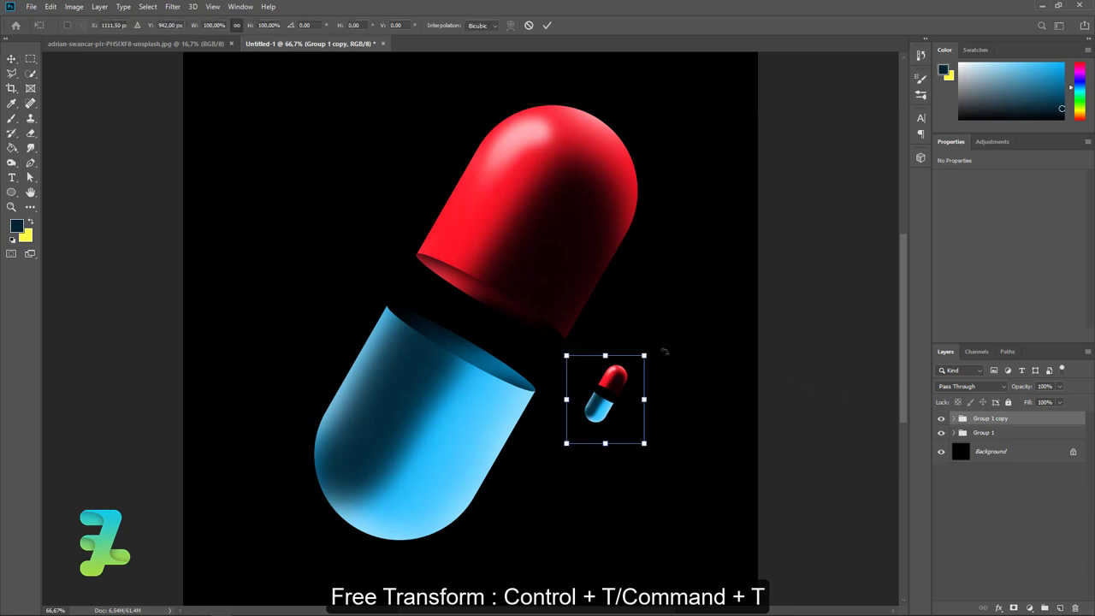
pyautogui.moveTo(664, 351); pyautogui.dragTo(643, 290)
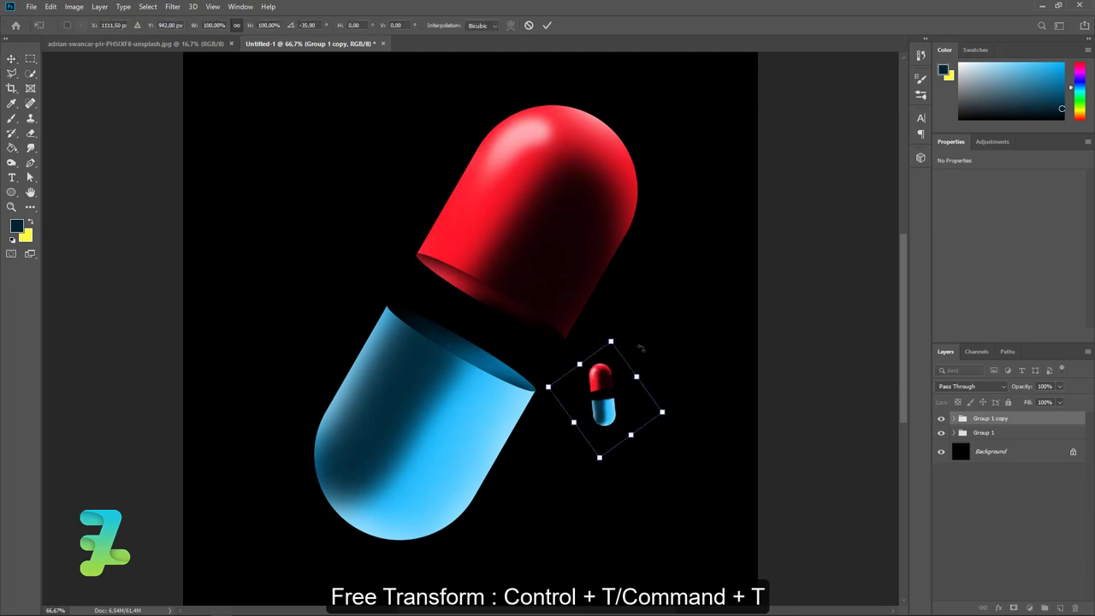
pyautogui.moveTo(640, 347); pyautogui.dragTo(692, 356)
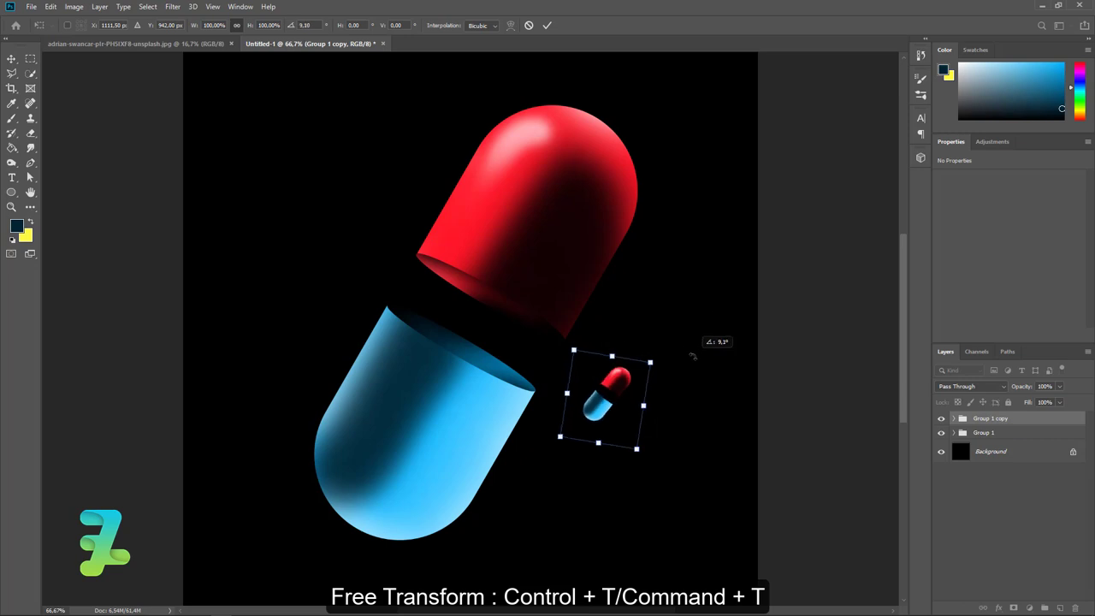
pyautogui.hotkey('ctrl', 'z')
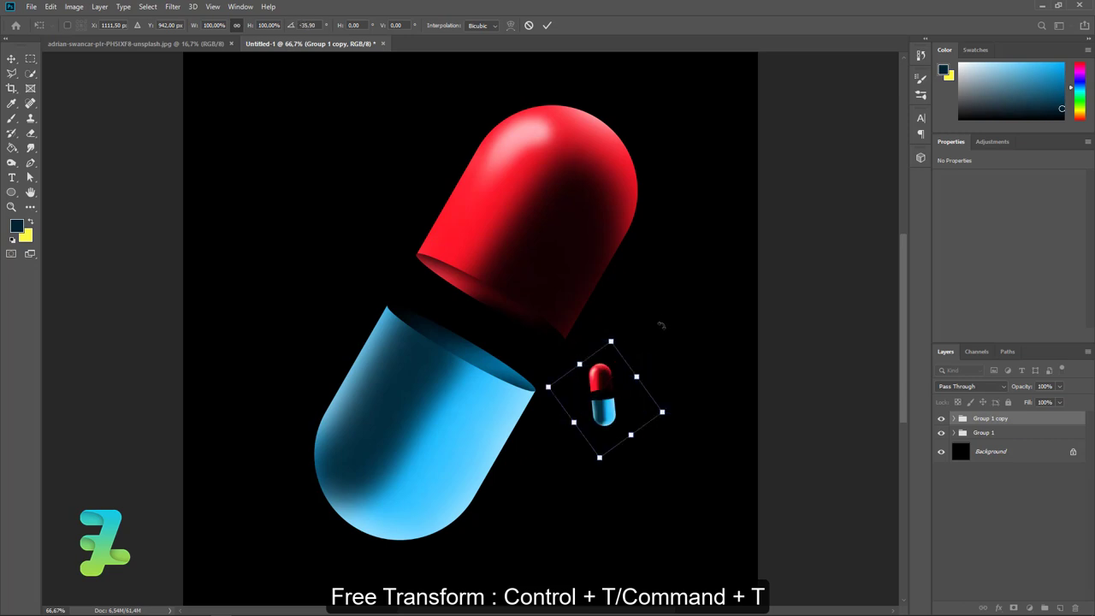
pyautogui.hotkey('ctrl', 'z')
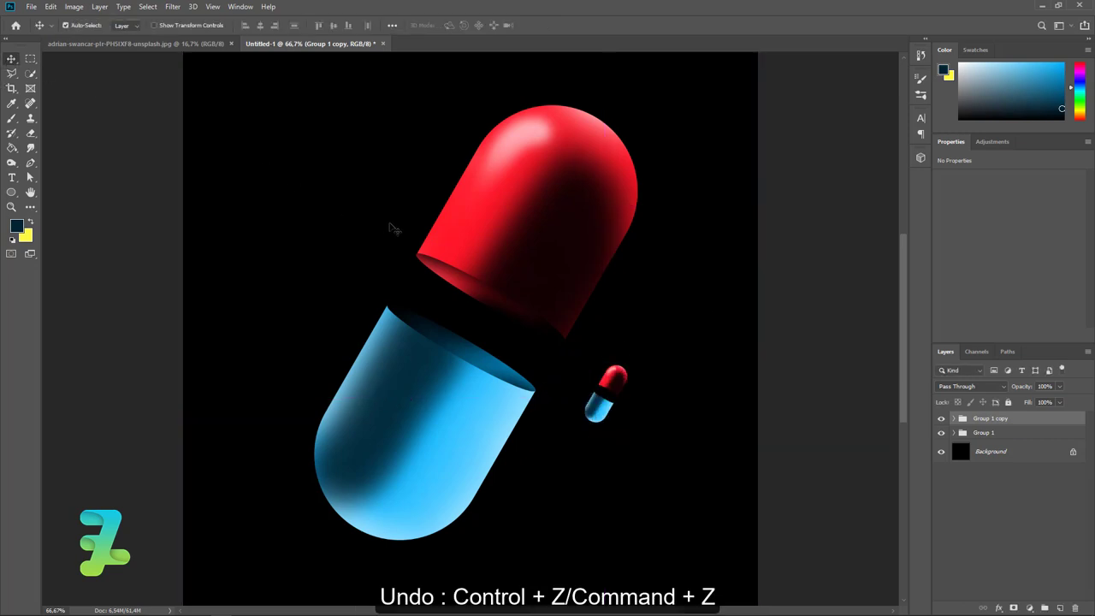
pyautogui.moveTo(670, 339); pyautogui.dragTo(654, 312)
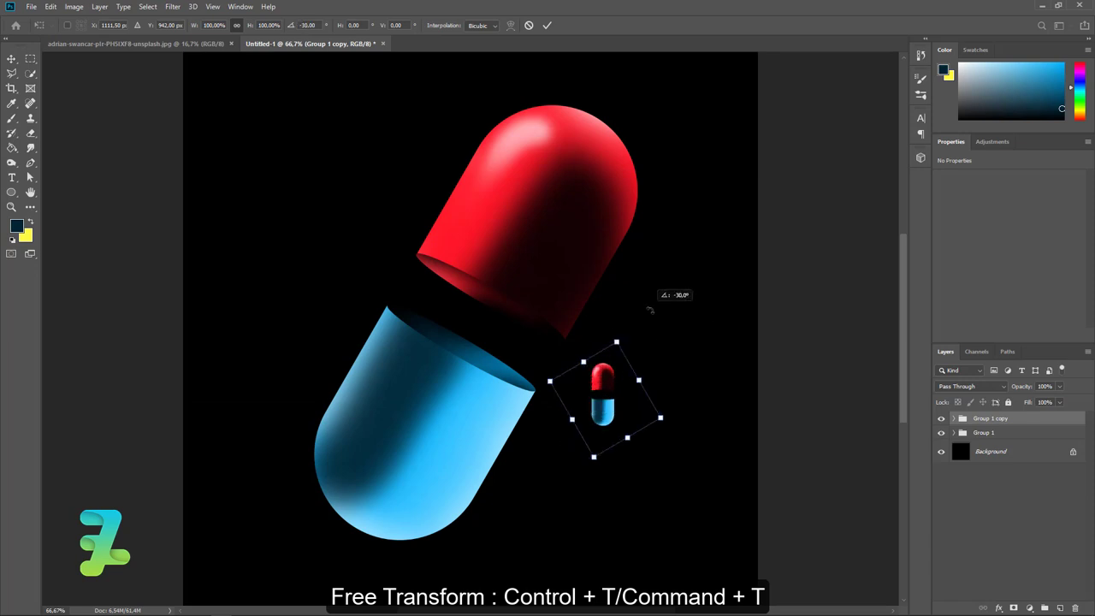
pyautogui.click(11, 58)
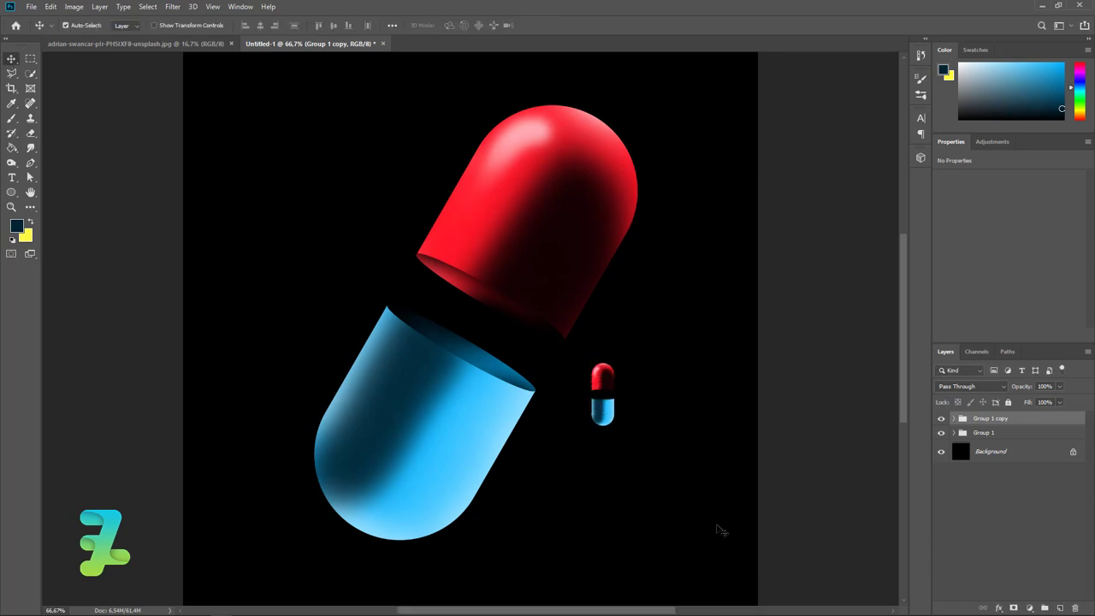
pyautogui.hotkey('ctrl', '+')
pyautogui.hotkey('ctrl', '+')
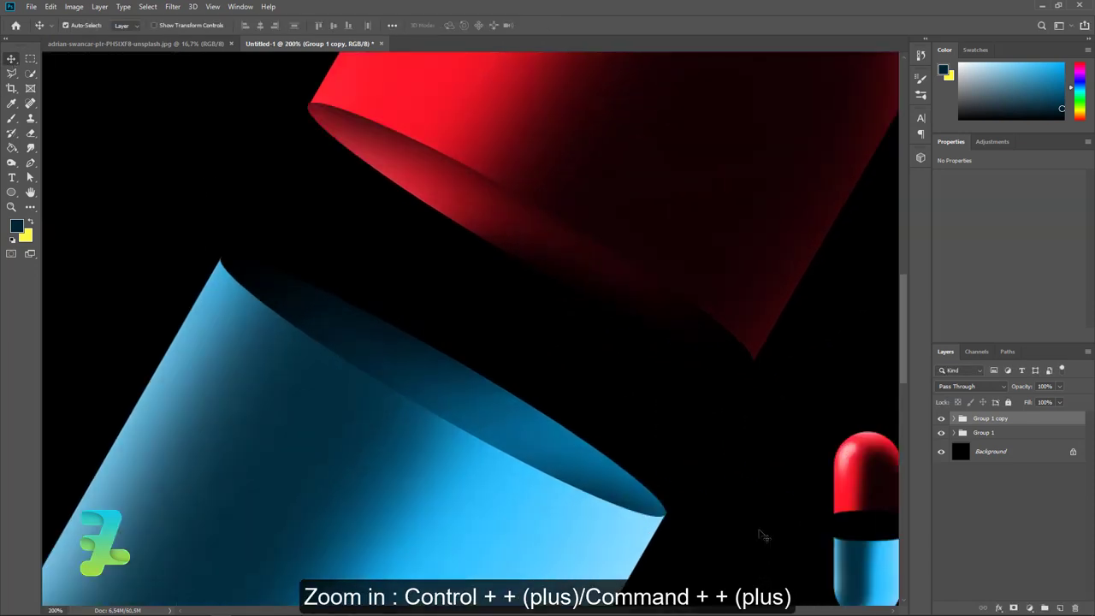
# Group the small pill's red-half layers, Rounded Rectangle 1 copy to Layer 4, into Group 2
pyautogui.moveTo(586, 613); pyautogui.dragTo(664, 612)
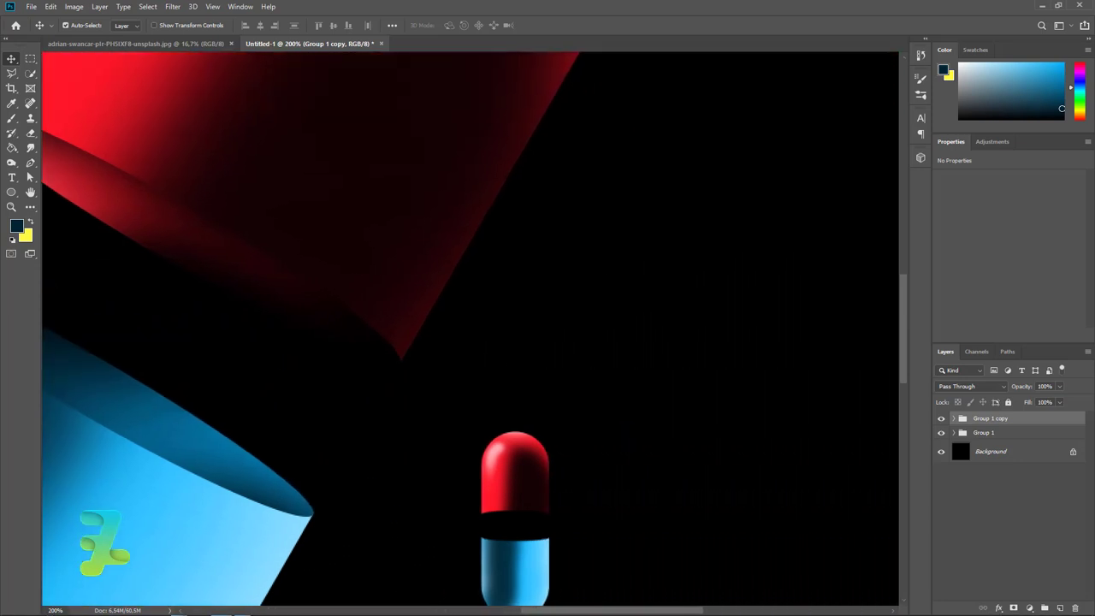
pyautogui.scroll(-2, 745, 501)
pyautogui.scroll(-3, 745, 501)
pyautogui.click(951, 417)
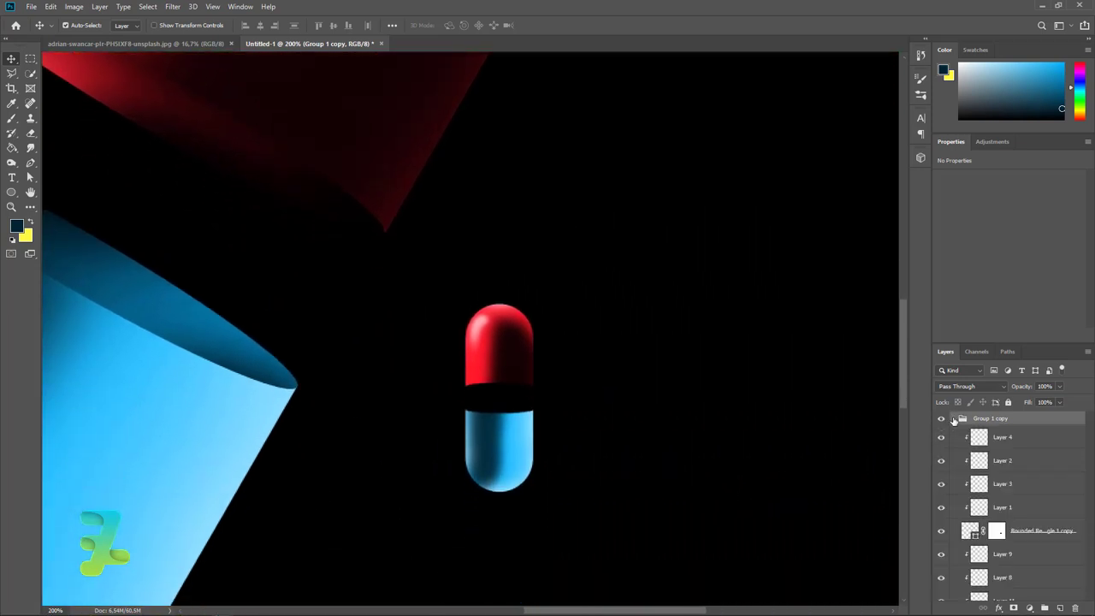
pyautogui.click(971, 530)
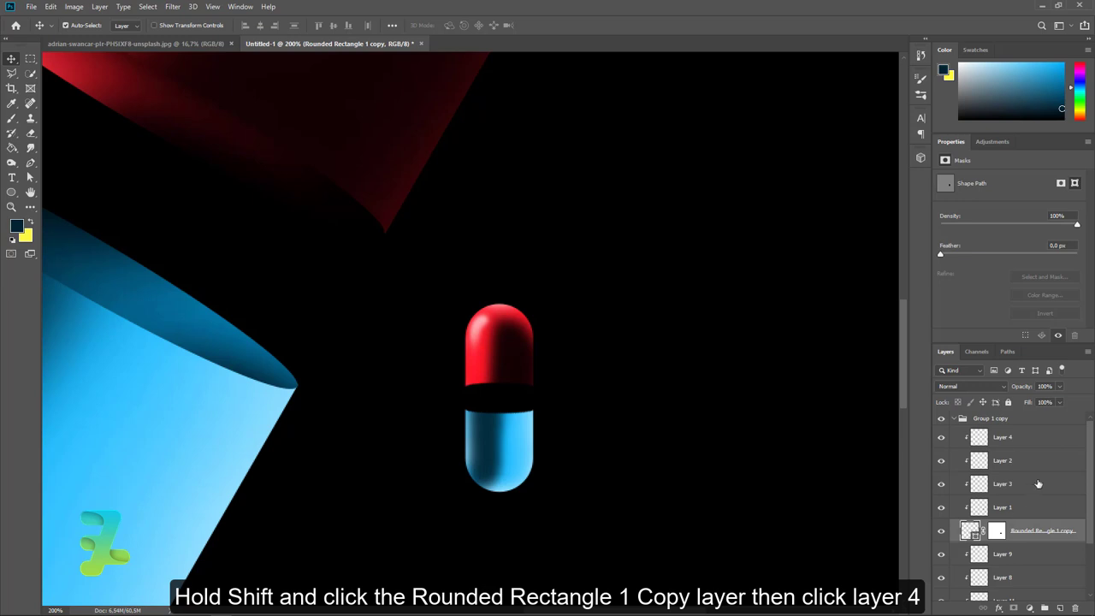
pyautogui.keyDown('shift'); pyautogui.click(1033, 436); pyautogui.keyUp('shift')
pyautogui.hotkey('ctrl', 'g')
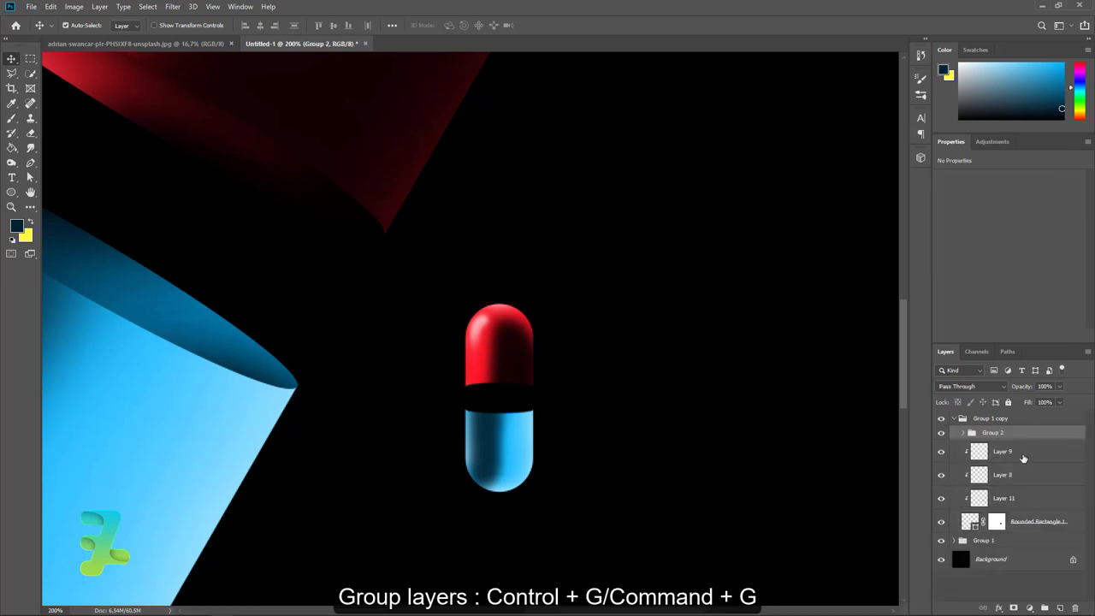
# Group Layers 9, 8, 11 and Rounded Rectangle 1 into Group 3 and nudge it up
pyautogui.click(1022, 451)
pyautogui.keyDown('shift'); pyautogui.click(1041, 523); pyautogui.keyUp('shift')
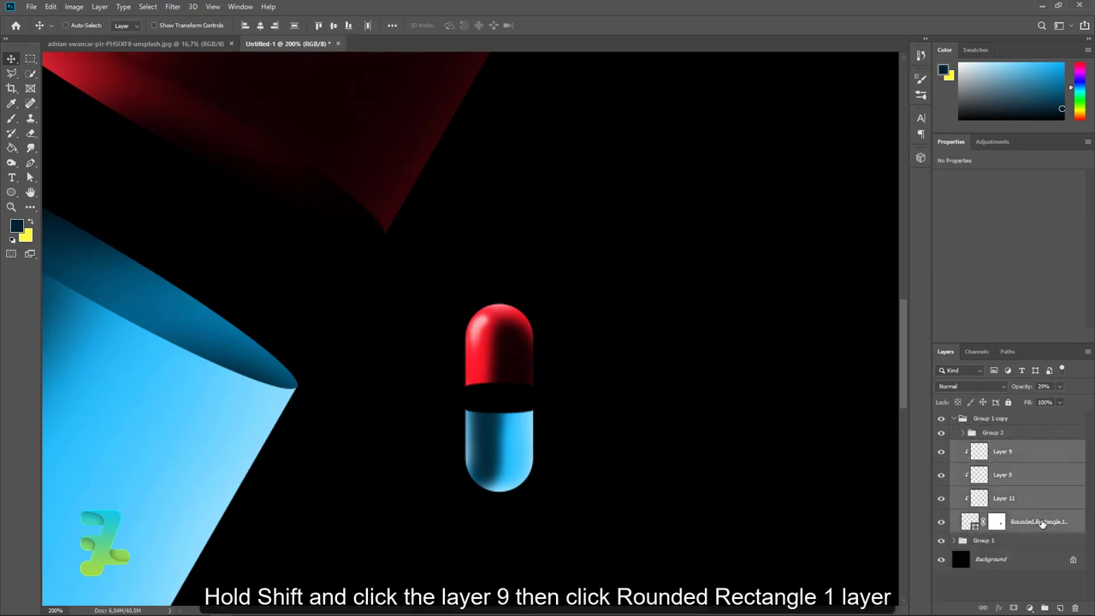
pyautogui.hotkey('ctrl', 'g')
pyautogui.moveTo(552, 418); pyautogui.dragTo(504, 444)
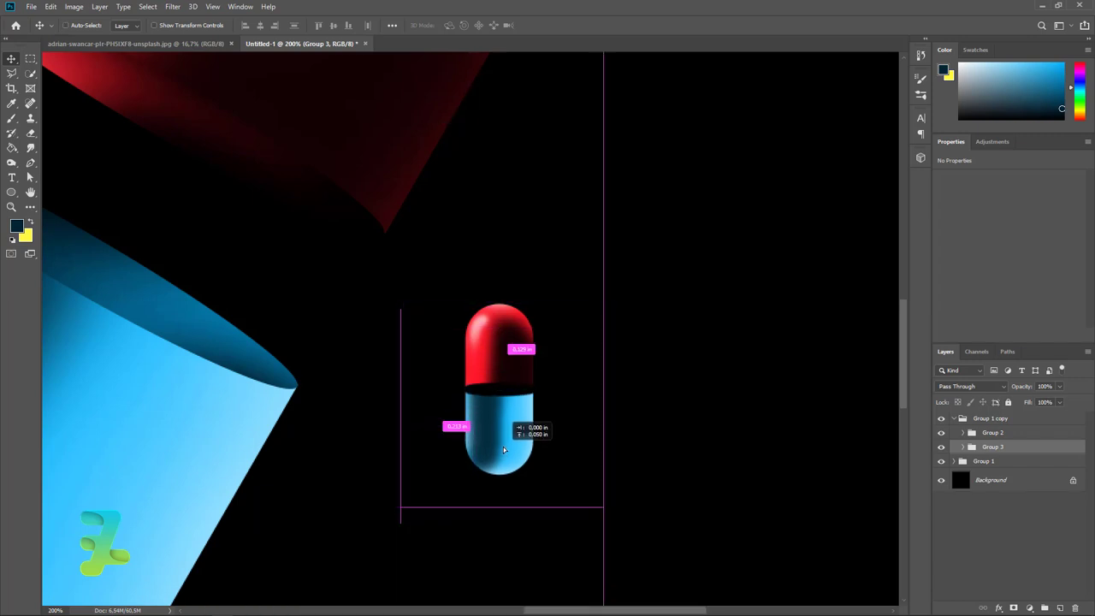
pyautogui.moveTo(504, 444); pyautogui.dragTo(505, 445)
# Select Rounded Rectangle 1's layer mask in Group 3 and set up a small brush
pyautogui.hotkey('ctrl', '+')
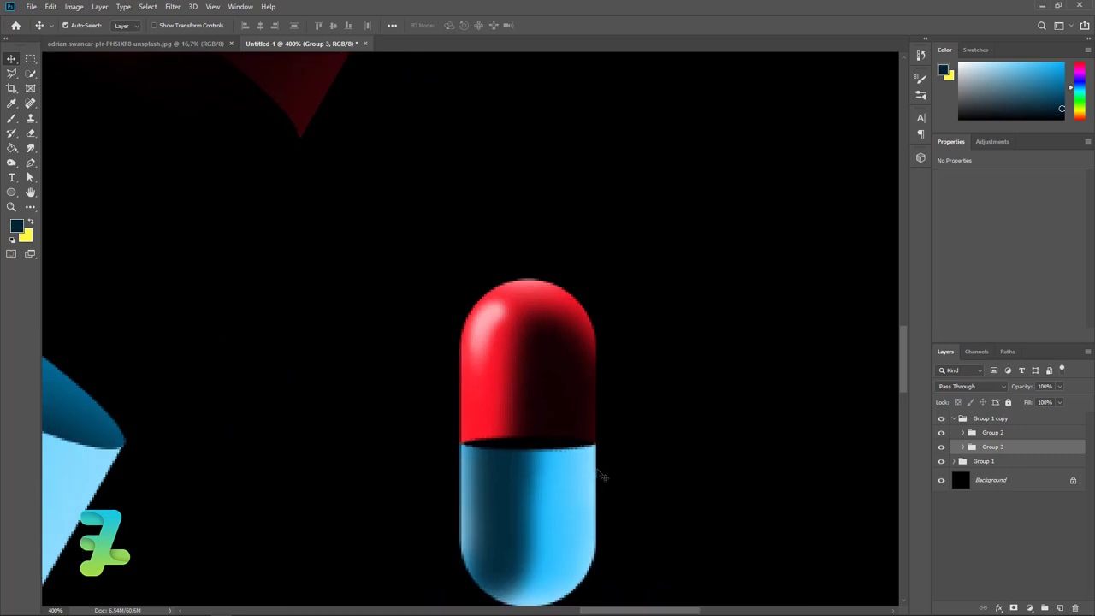
pyautogui.click(963, 447)
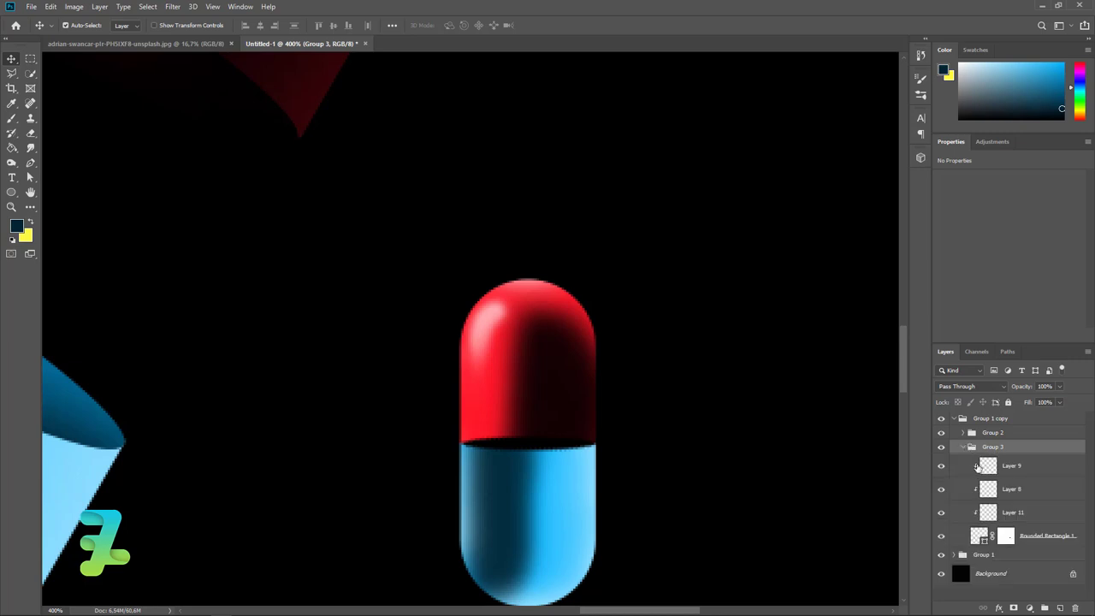
pyautogui.click(1005, 535)
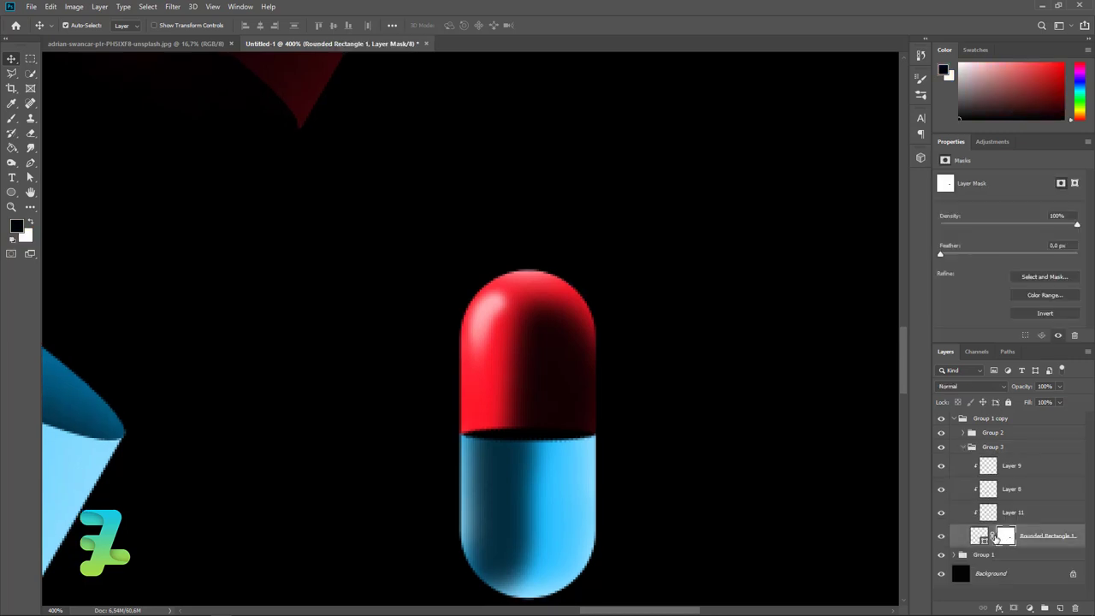
pyautogui.click(11, 119)
pyautogui.press('[')
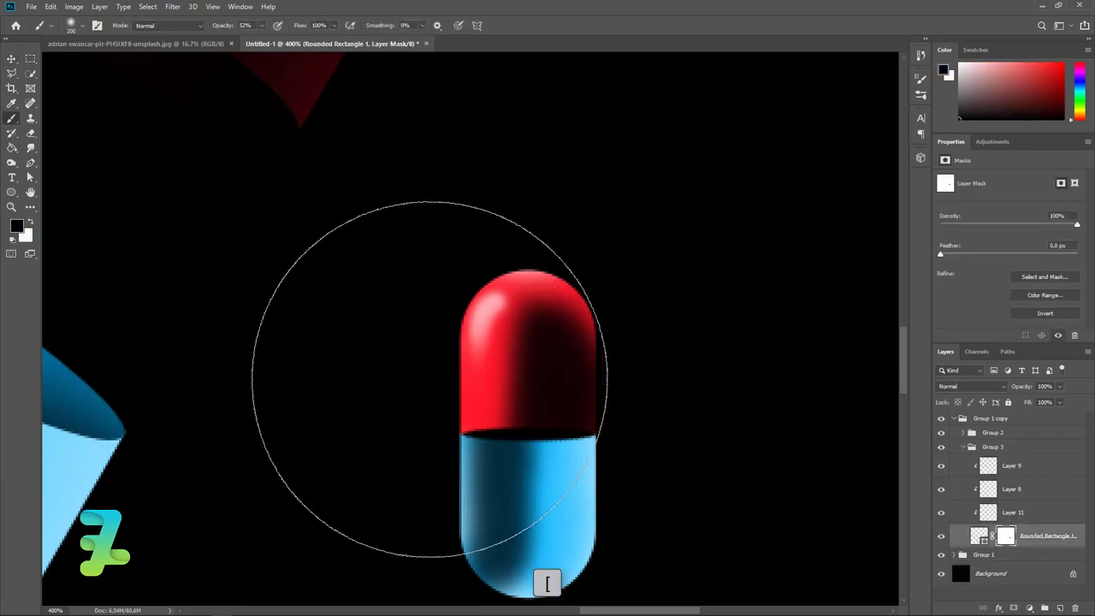
# Paint white at 100% opacity with a small brush along the seam on the mask
pyautogui.press('[')
pyautogui.press('[')
pyautogui.press('[')
pyautogui.press('[')
pyautogui.moveTo(561, 464); pyautogui.dragTo(525, 475)
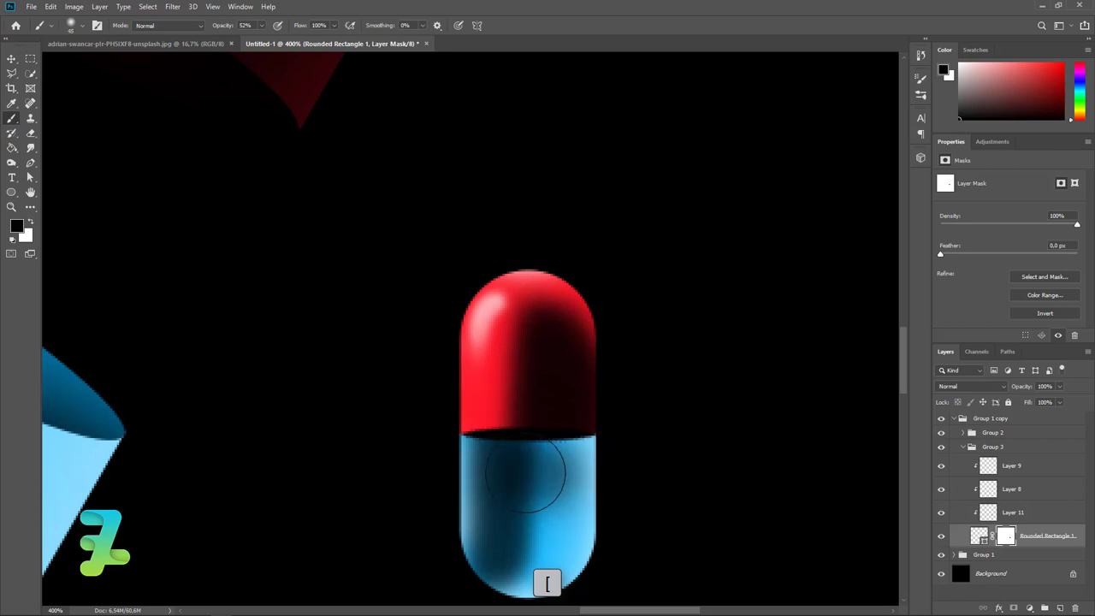
pyautogui.hotkey('ctrl', 'z')
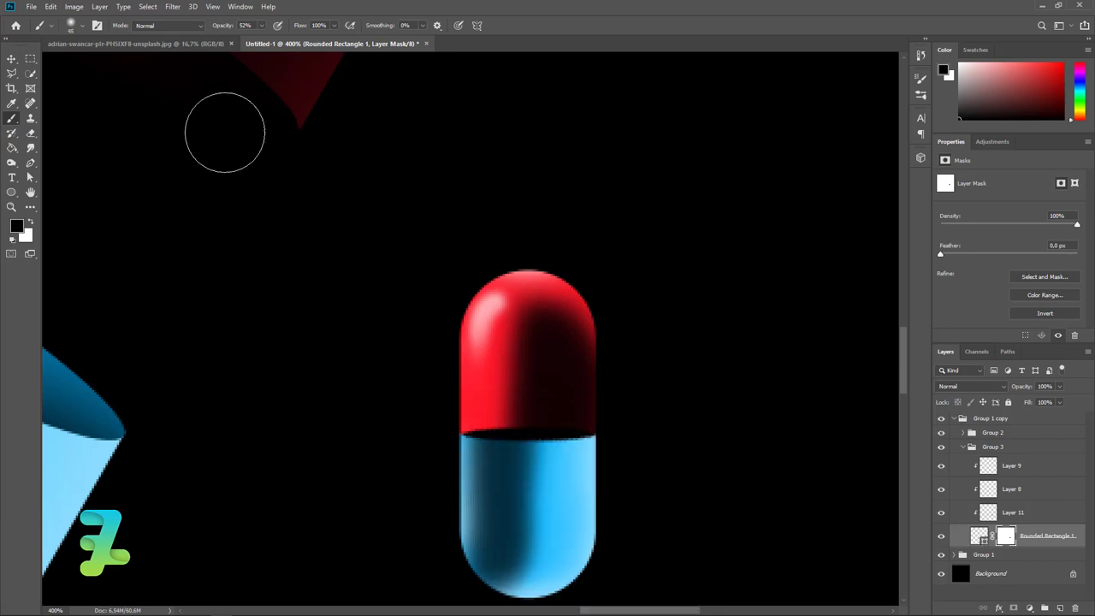
pyautogui.click(260, 25)
pyautogui.moveTo(258, 39); pyautogui.dragTo(287, 39)
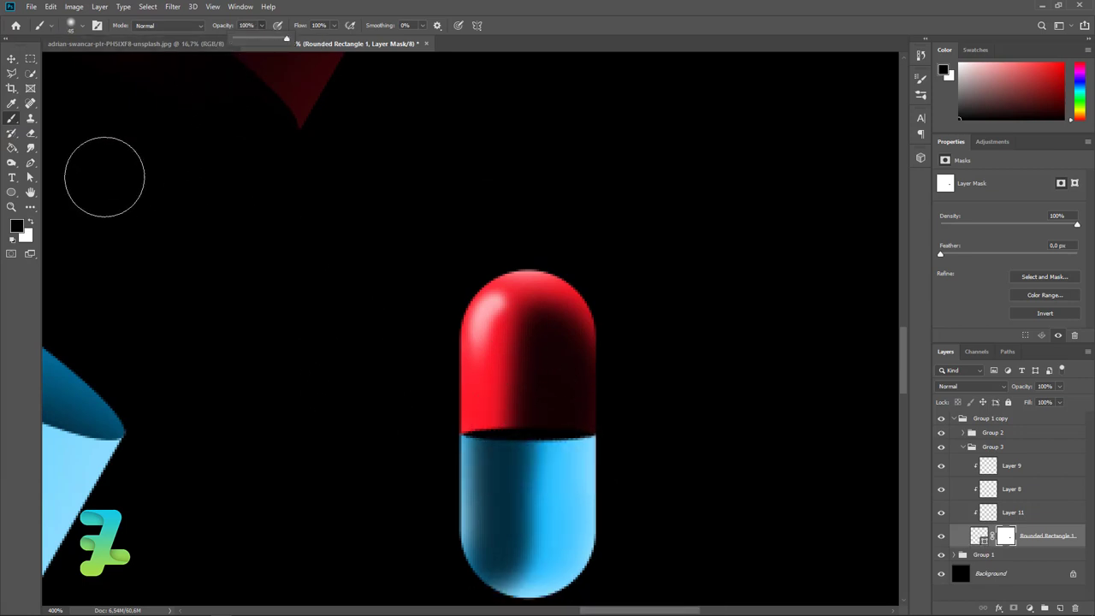
pyautogui.click(33, 221)
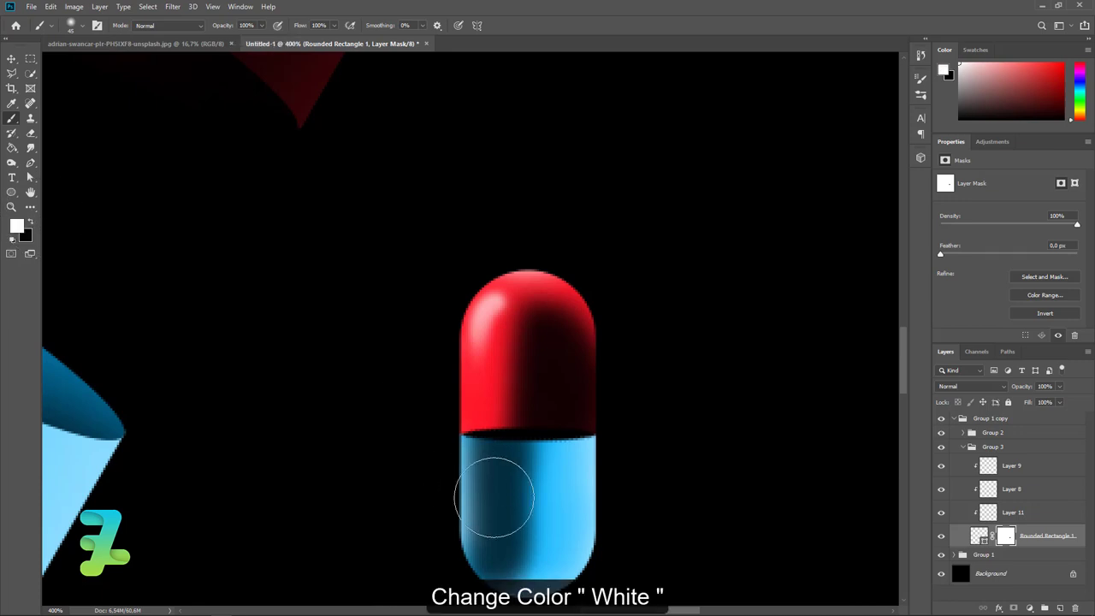
pyautogui.press('[')
pyautogui.press('[')
pyautogui.press('[')
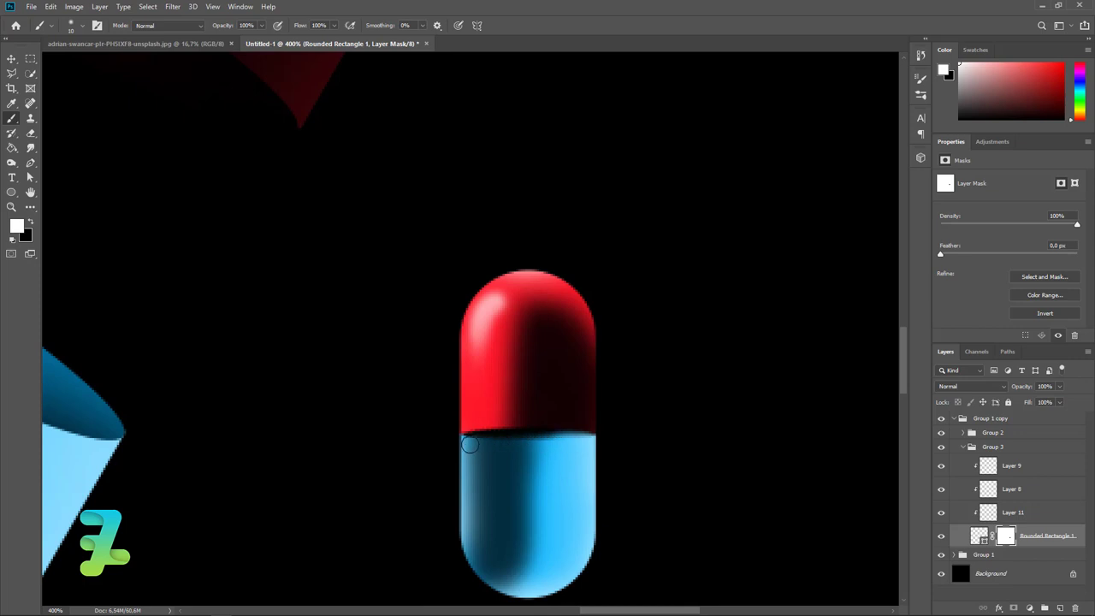
pyautogui.moveTo(533, 442)
pyautogui.mouseDown()
pyautogui.moveTo(573, 442)
pyautogui.moveTo(444, 442)
pyautogui.mouseUp()
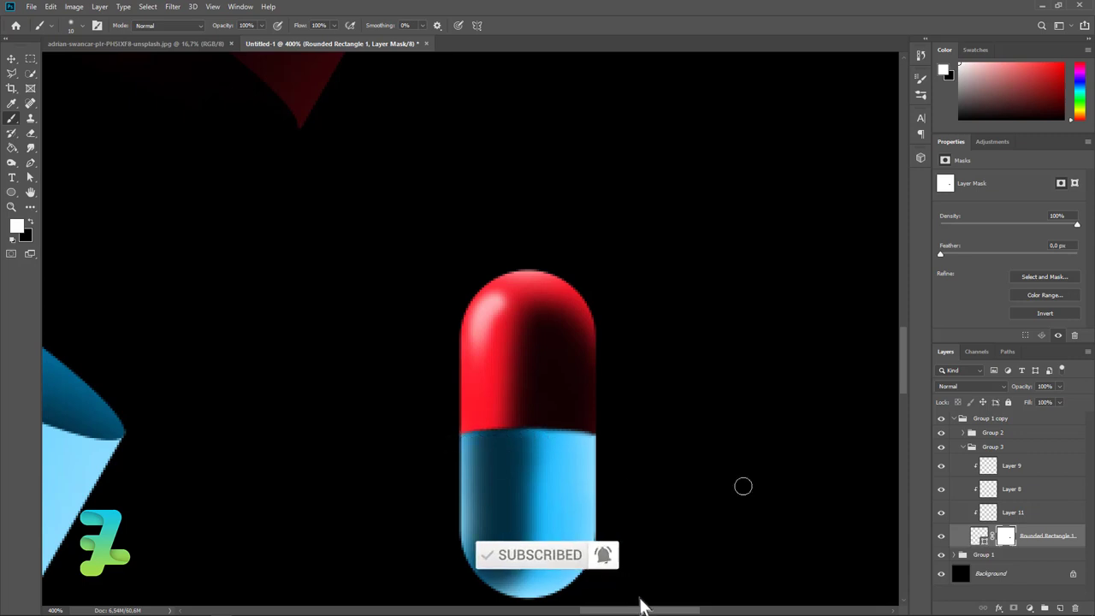
pyautogui.click(11, 58)
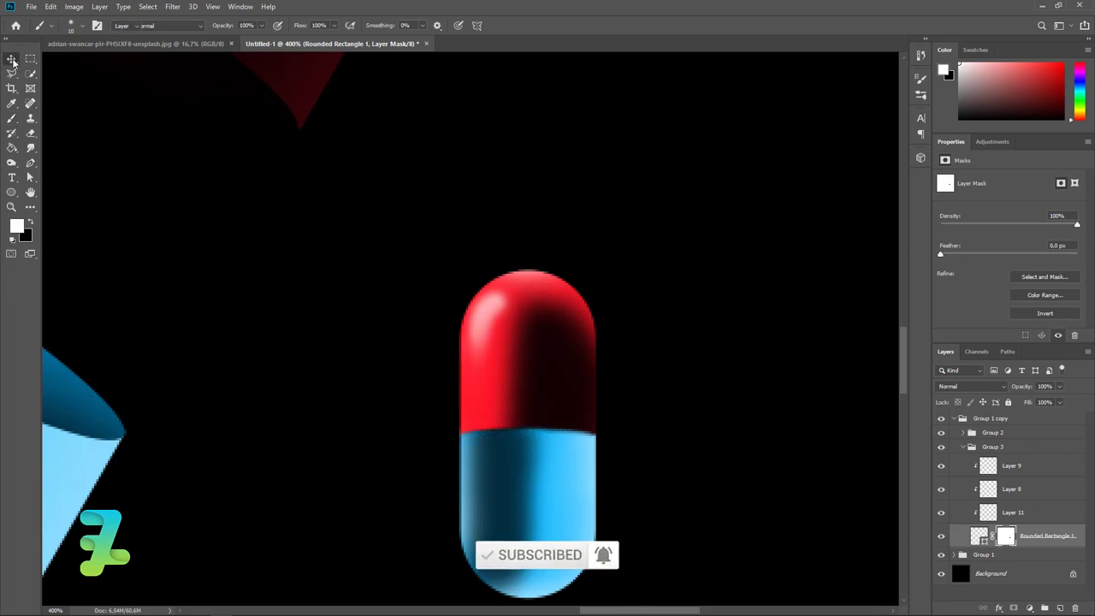
pyautogui.press('ctrl')
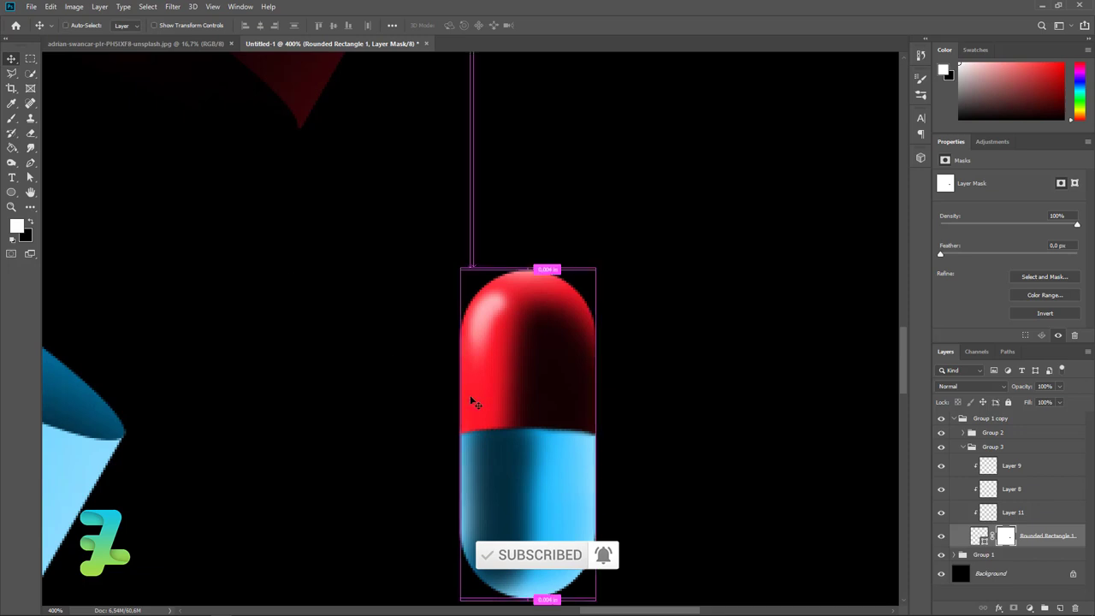
pyautogui.press('ctrl')
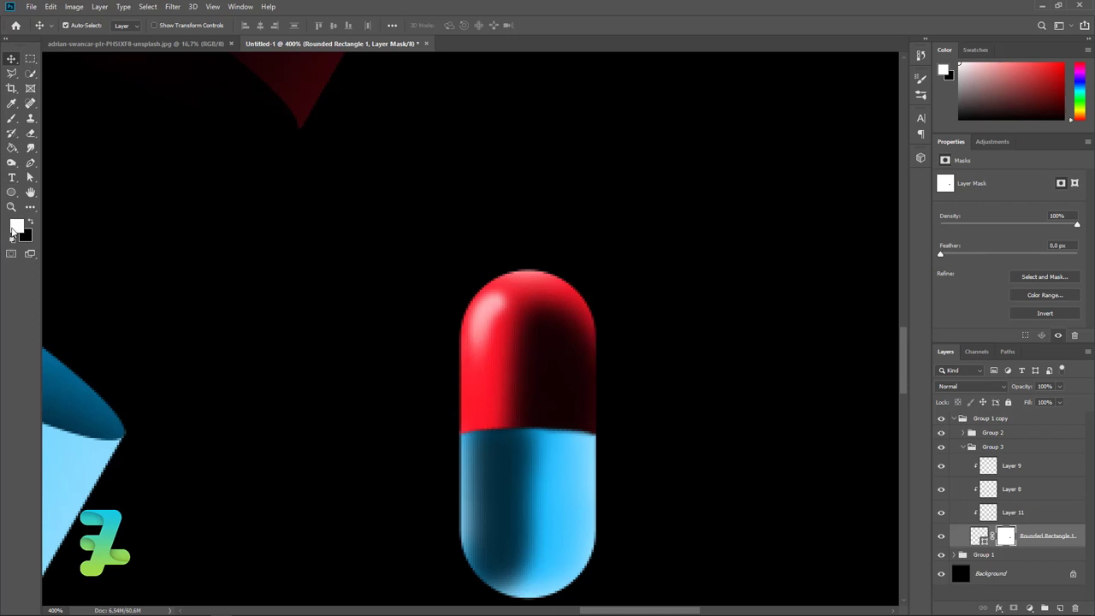
pyautogui.click(963, 447)
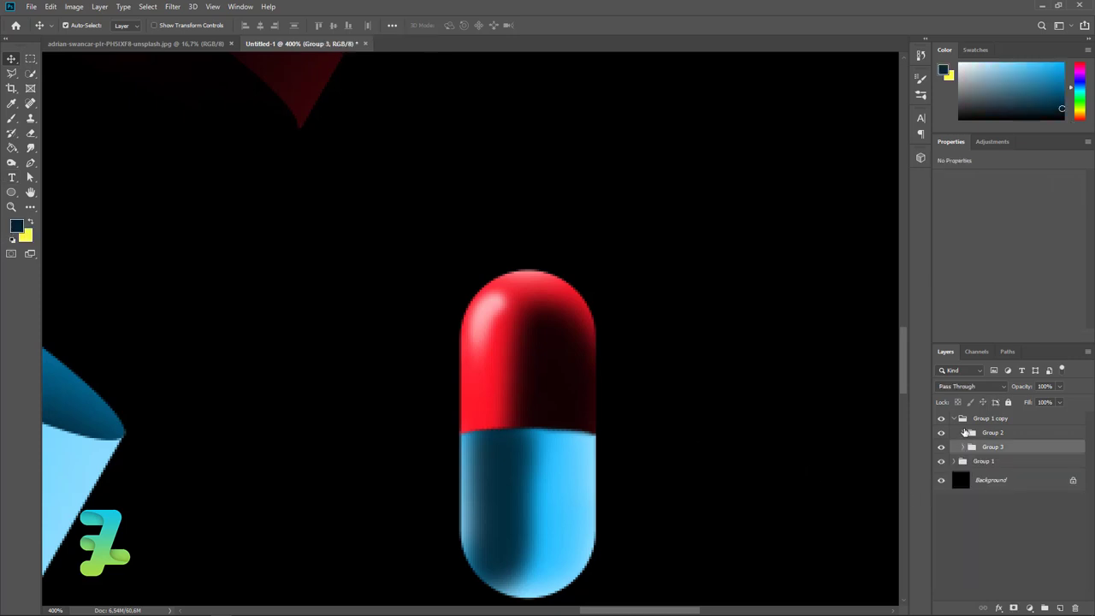
pyautogui.click(965, 433)
pyautogui.click(1007, 544)
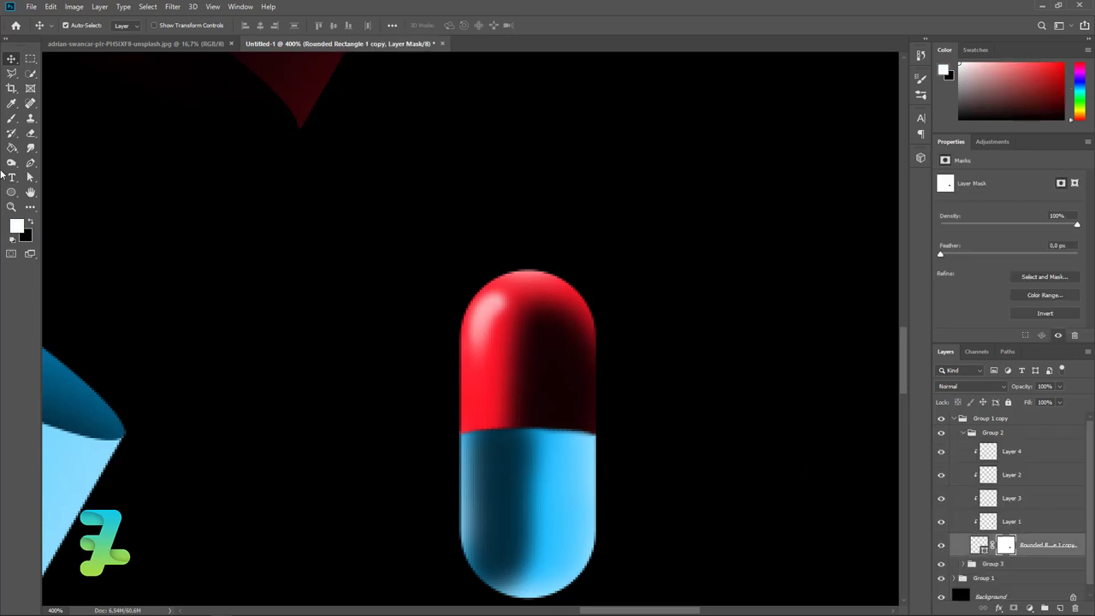
pyautogui.press('b')
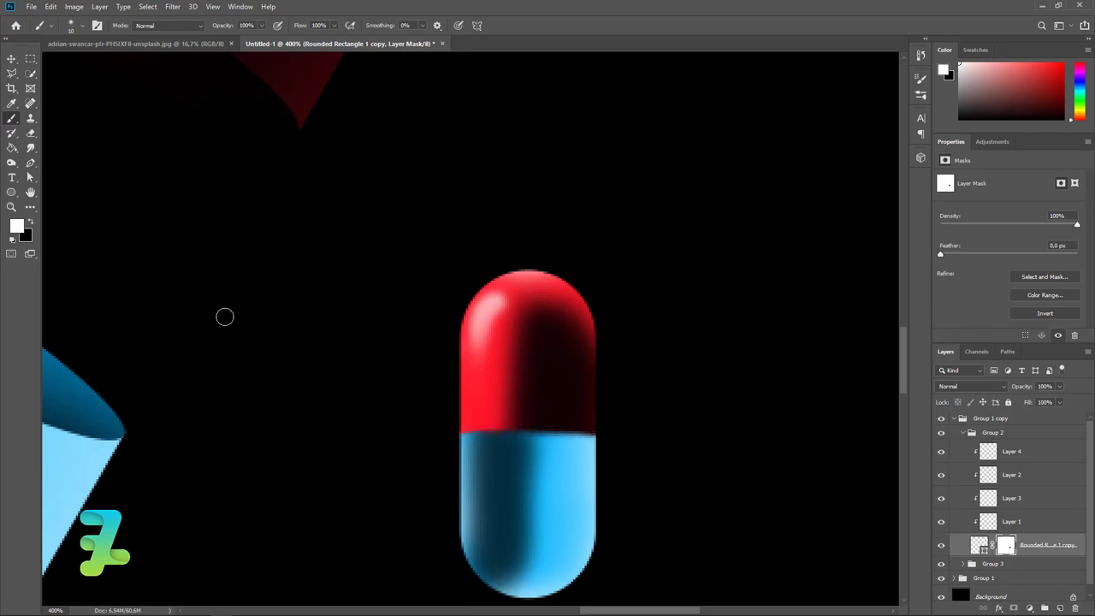
pyautogui.hotkey('ctrl', '-')
pyautogui.hotkey('ctrl', '-')
pyautogui.hotkey('ctrl', '-')
pyautogui.hotkey('ctrl', '-')
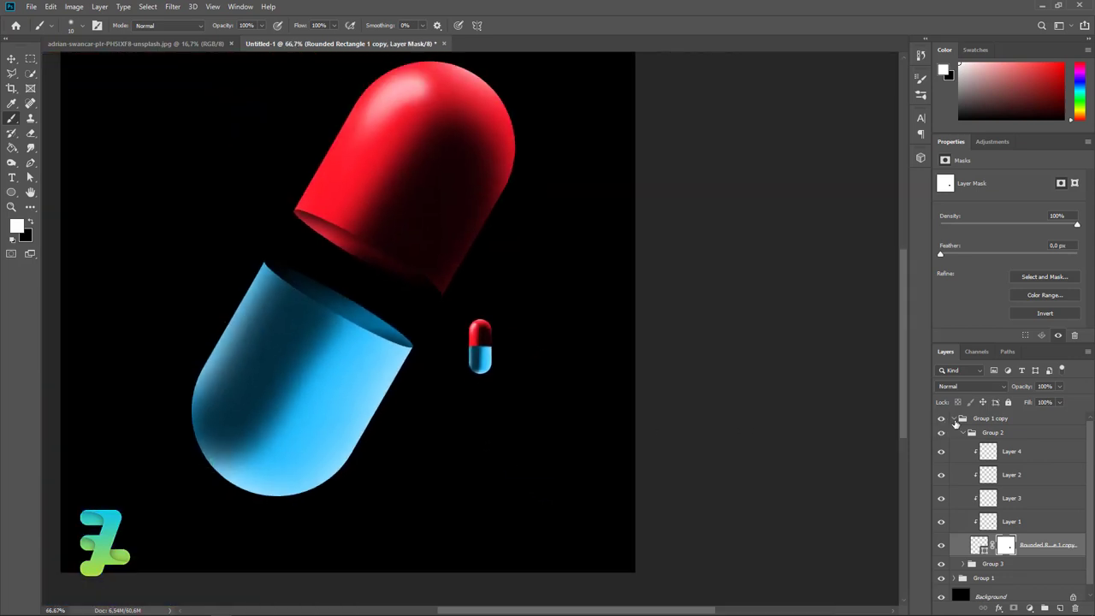
# Convert Group 1 copy into a smart object
pyautogui.click(959, 419)
pyautogui.rightClick(1023, 420)
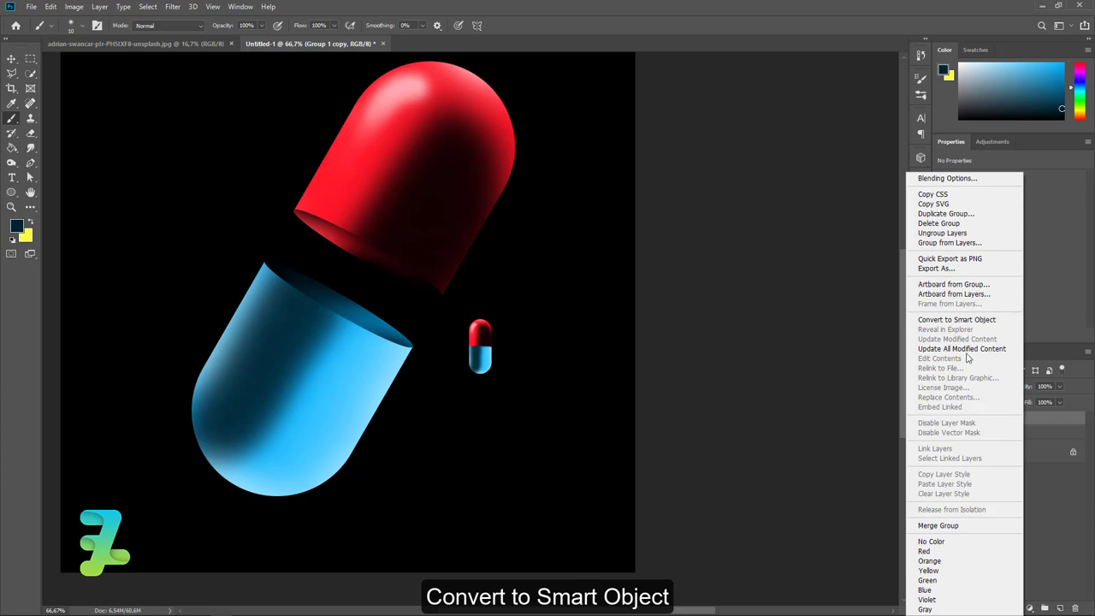
pyautogui.click(957, 319)
pyautogui.scroll(1, 435, 364)
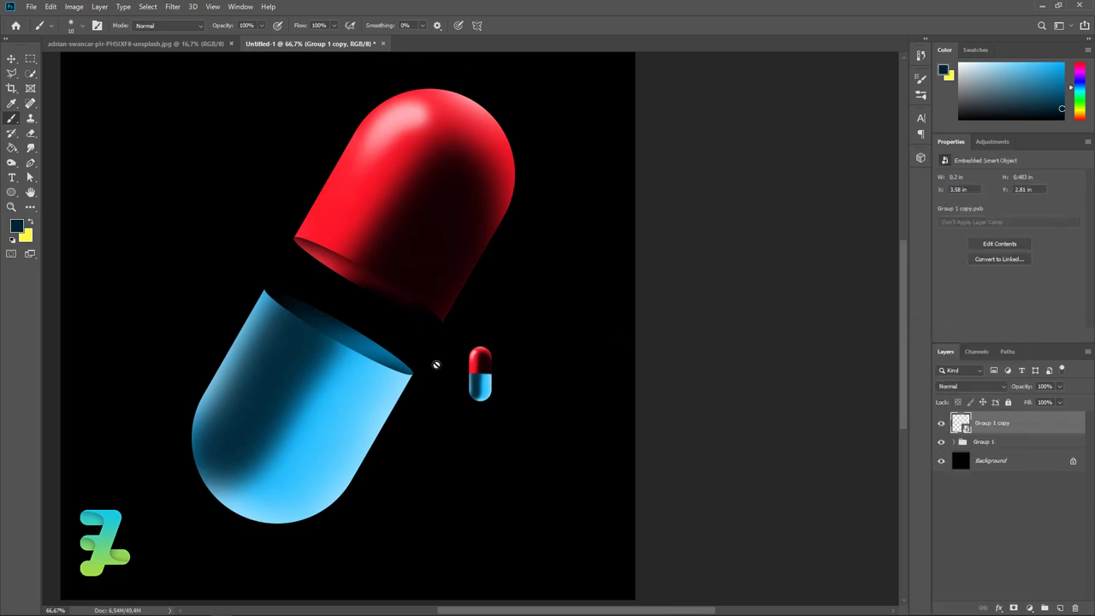
pyautogui.scroll(1, 435, 364)
# Move the small pill into the capsule gap, scaled to about 42% and rotated -30°
pyautogui.click(10, 58)
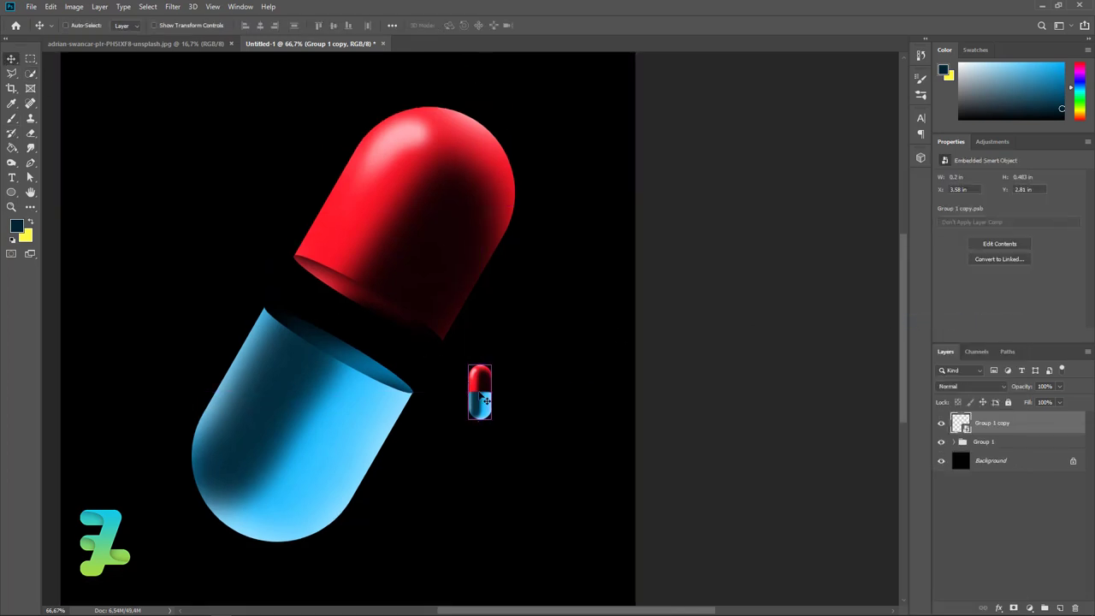
pyautogui.moveTo(480, 393)
pyautogui.mouseDown()
pyautogui.moveTo(366, 349)
pyautogui.moveTo(377, 335)
pyautogui.mouseUp()
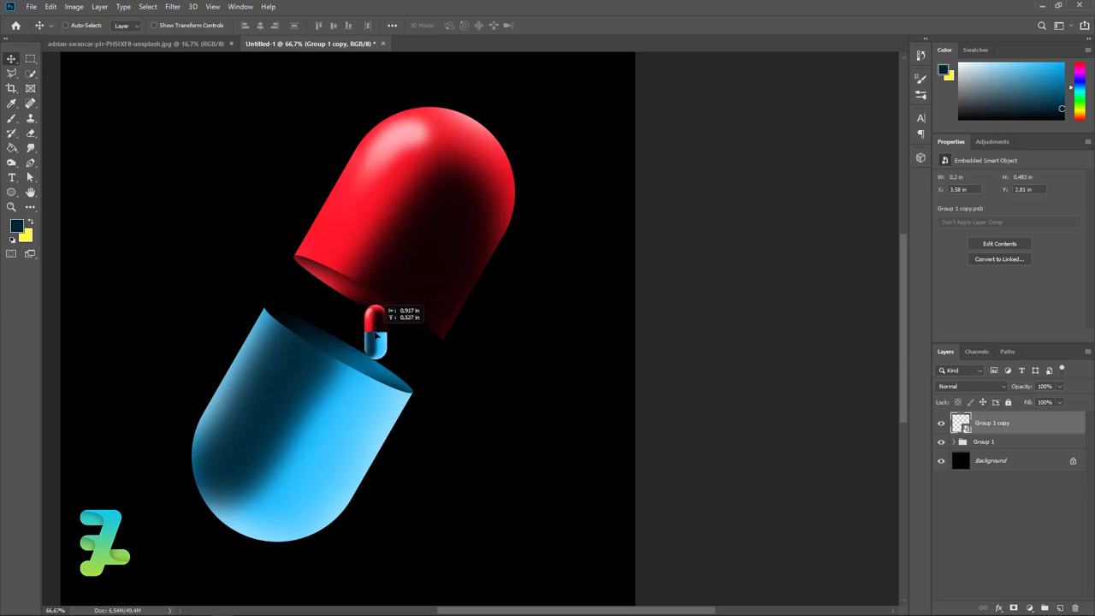
pyautogui.hotkey('ctrl', 't')
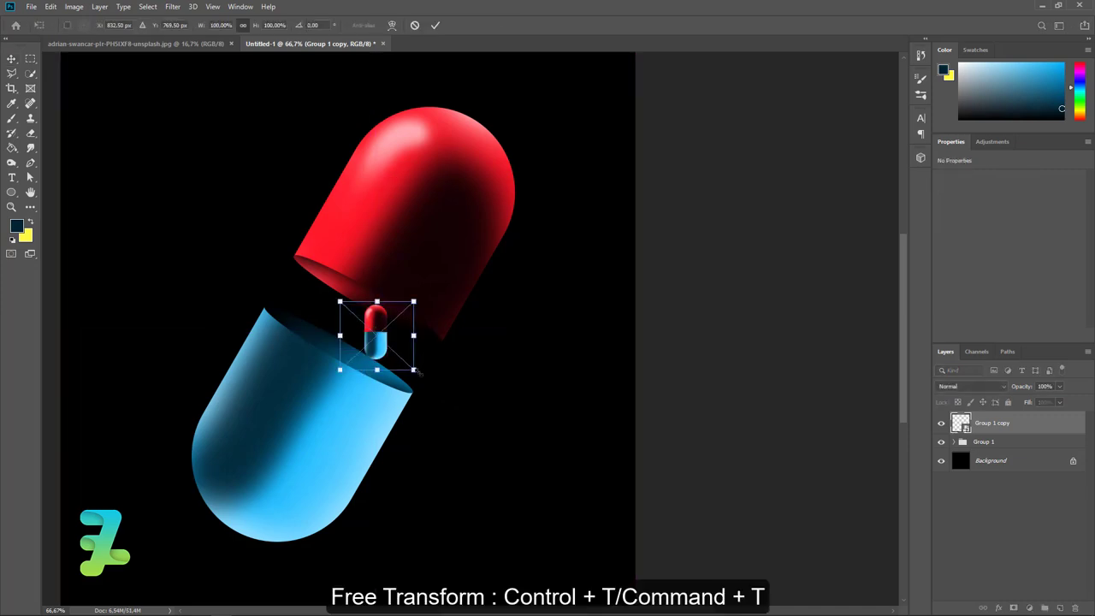
pyautogui.moveTo(414, 369)
pyautogui.mouseDown()
pyautogui.moveTo(396, 353)
pyautogui.moveTo(424, 339)
pyautogui.mouseUp()
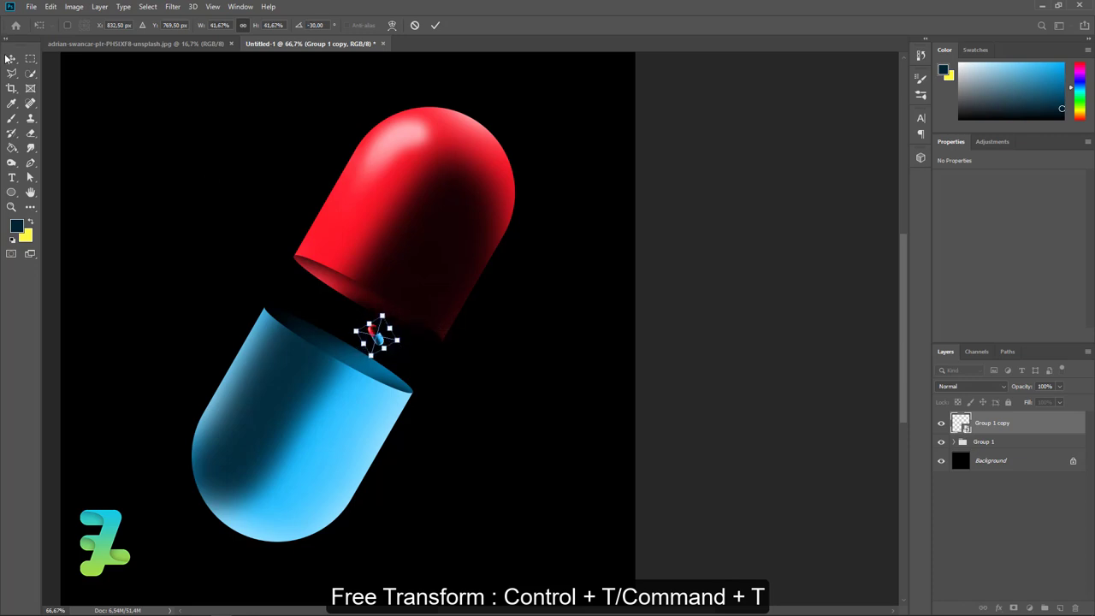
pyautogui.press('Return')
# Duplicate the small pill, move it left, and rotate it to lie sideways at -90°
pyautogui.hotkey('ctrl', 'j')
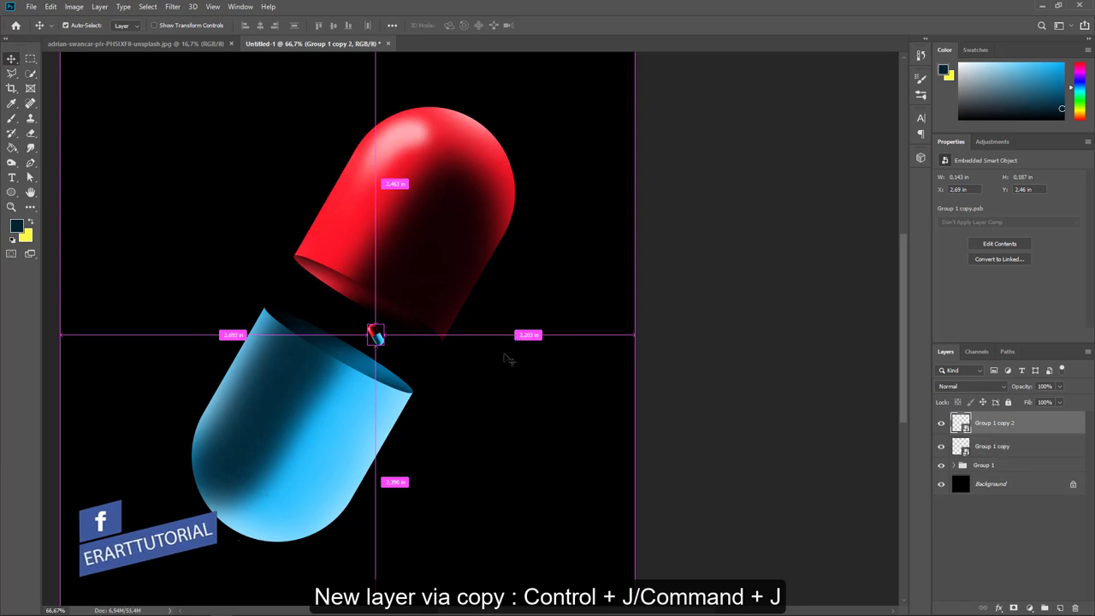
pyautogui.moveTo(370, 332)
pyautogui.mouseDown()
pyautogui.moveTo(342, 321)
pyautogui.moveTo(318, 332)
pyautogui.mouseUp()
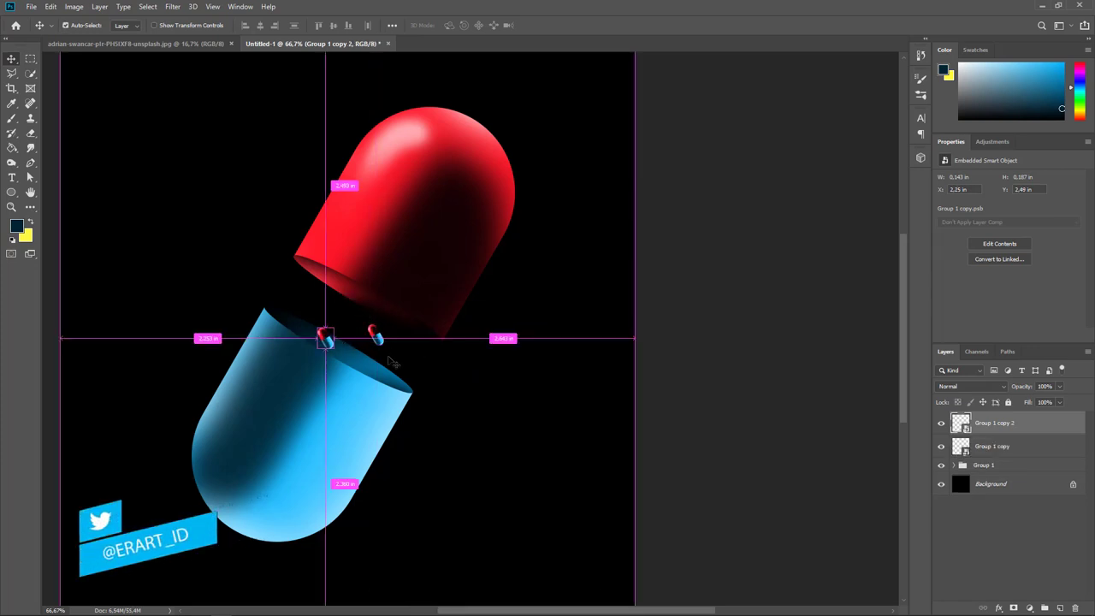
pyautogui.hotkey('ctrl', 't')
pyautogui.moveTo(347, 344); pyautogui.dragTo(389, 295)
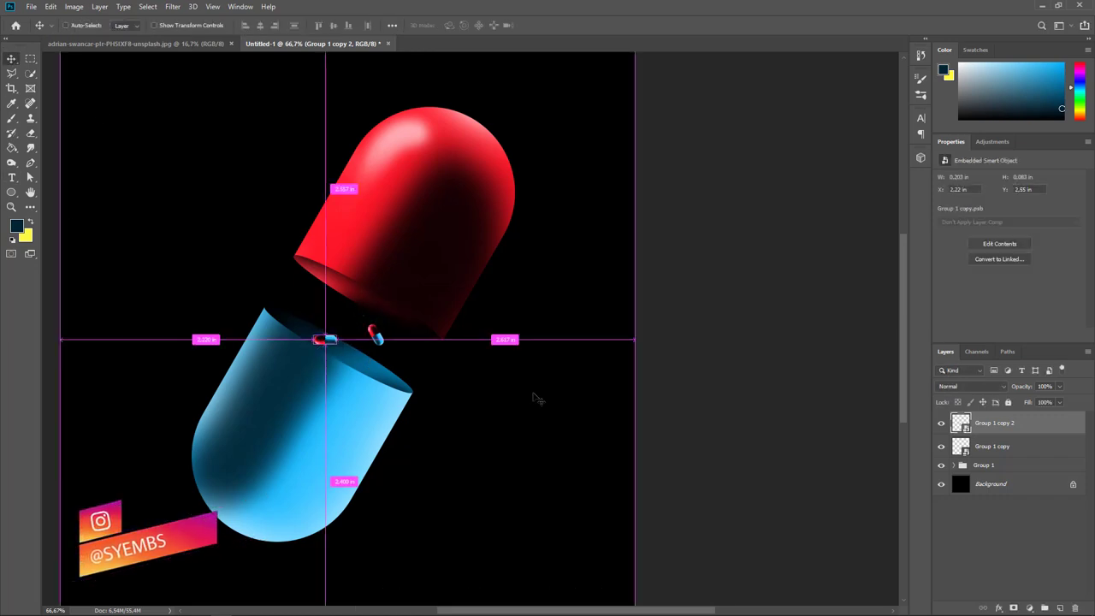
# Add a third pill copy placed and tilted just below the red half's rim
pyautogui.hotkey('ctrl', 'j')
pyautogui.moveTo(327, 339)
pyautogui.mouseDown()
pyautogui.moveTo(347, 274)
pyautogui.moveTo(363, 266)
pyautogui.mouseUp()
pyautogui.hotkey('ctrl', 't')
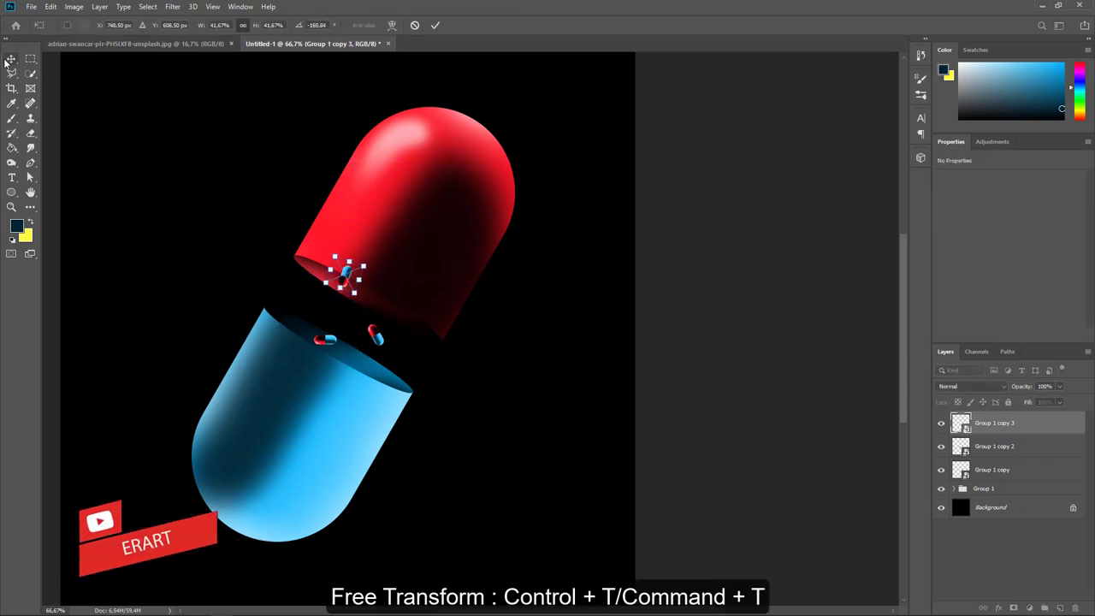
pyautogui.click(5, 62)
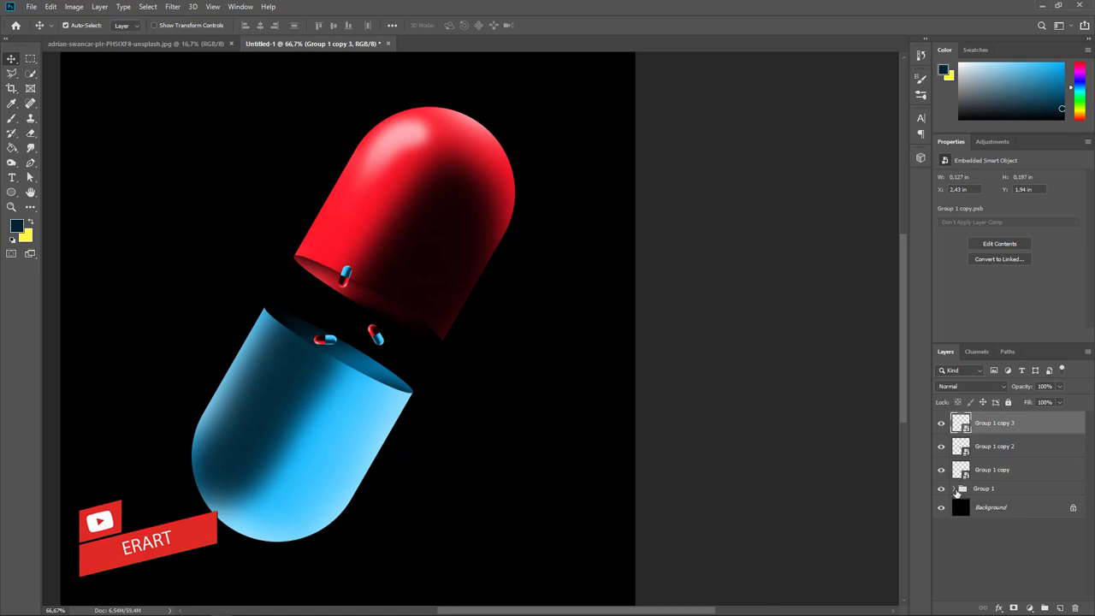
pyautogui.click(956, 488)
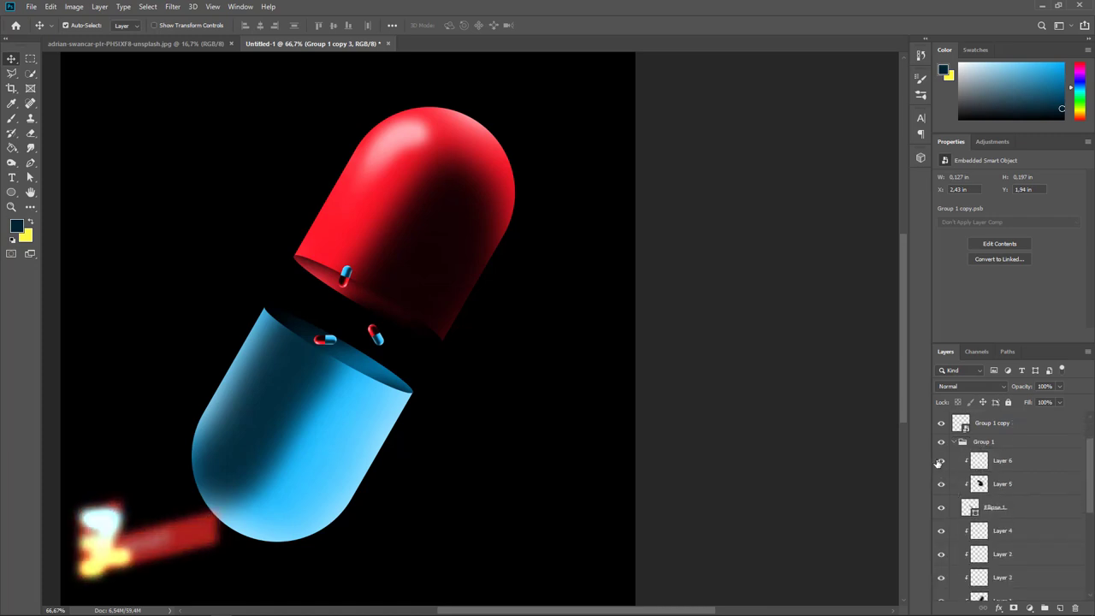
# Try clipping Group 1 copy 2 into Group 1, then undo it
pyautogui.hotkey('ctrl', 'j')
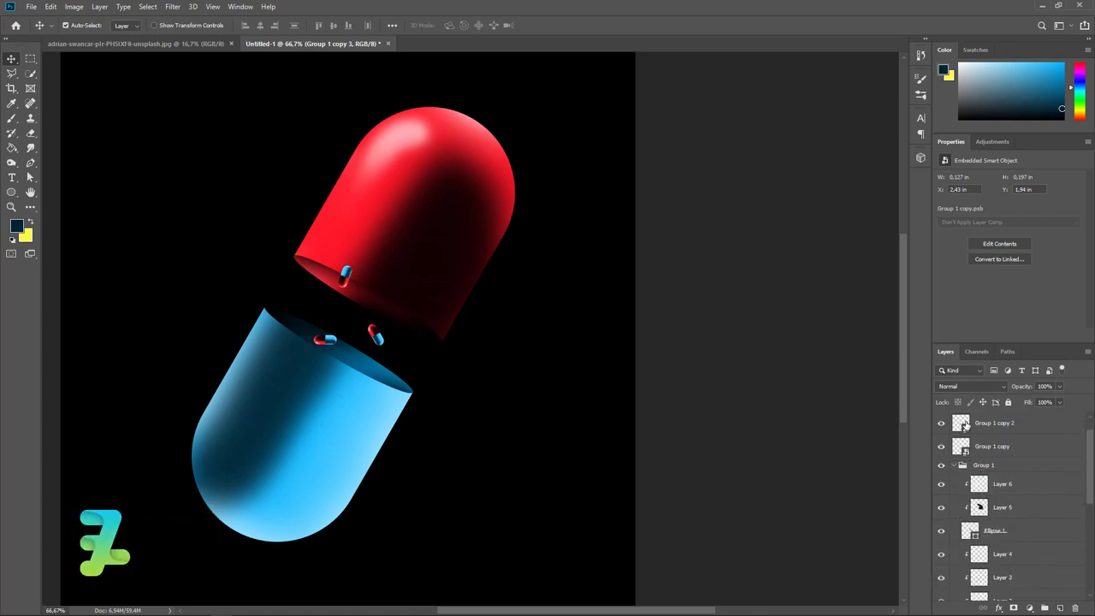
pyautogui.moveTo(964, 425); pyautogui.dragTo(992, 472)
pyautogui.rightClick(1051, 463)
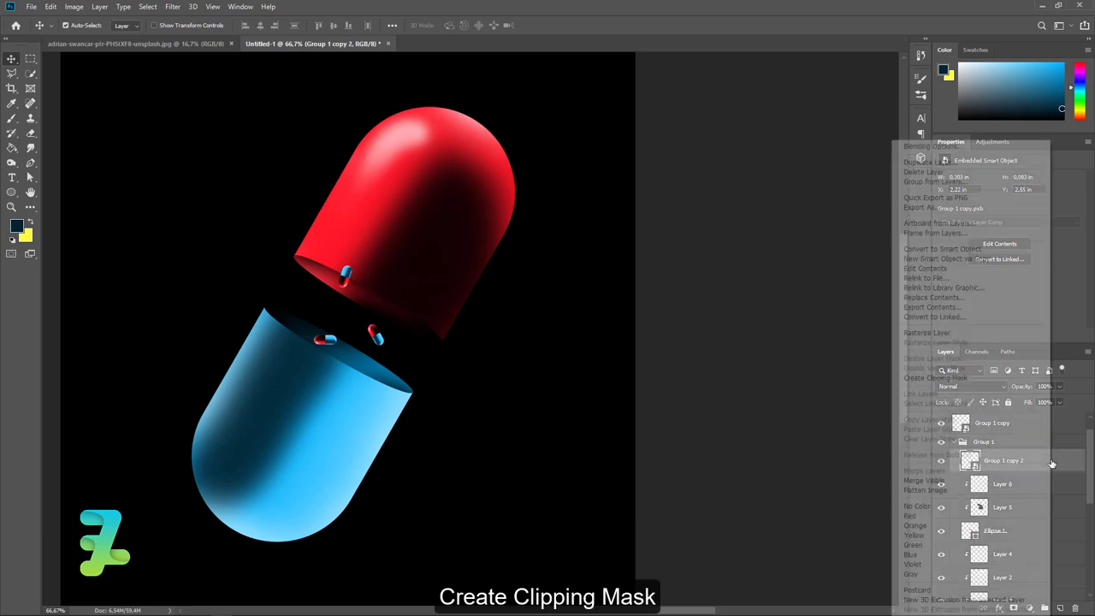
pyautogui.click(971, 378)
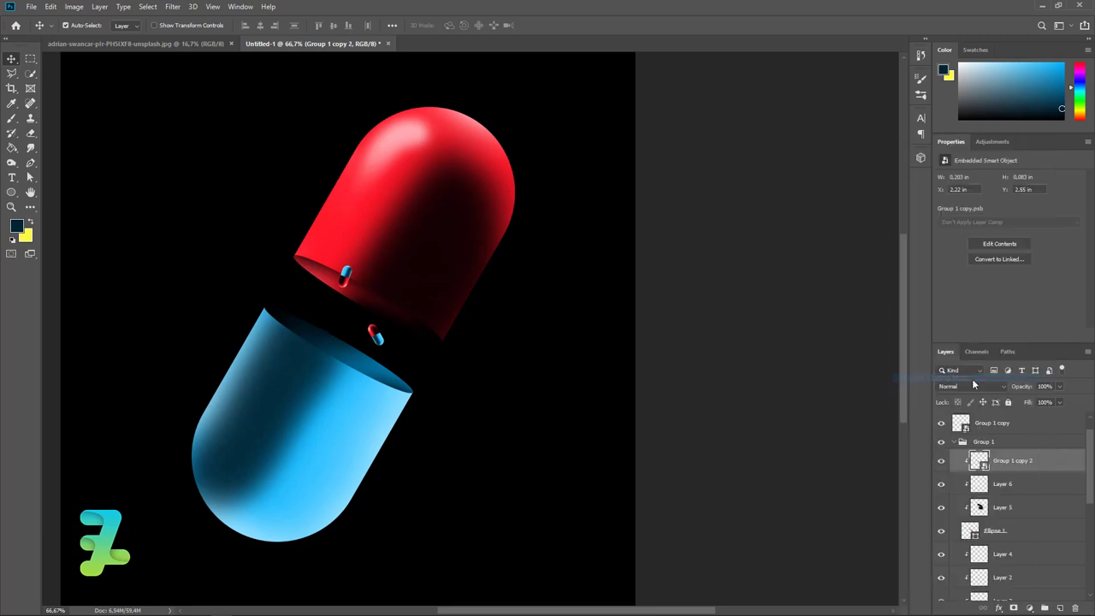
pyautogui.hotkey('ctrl', 'z')
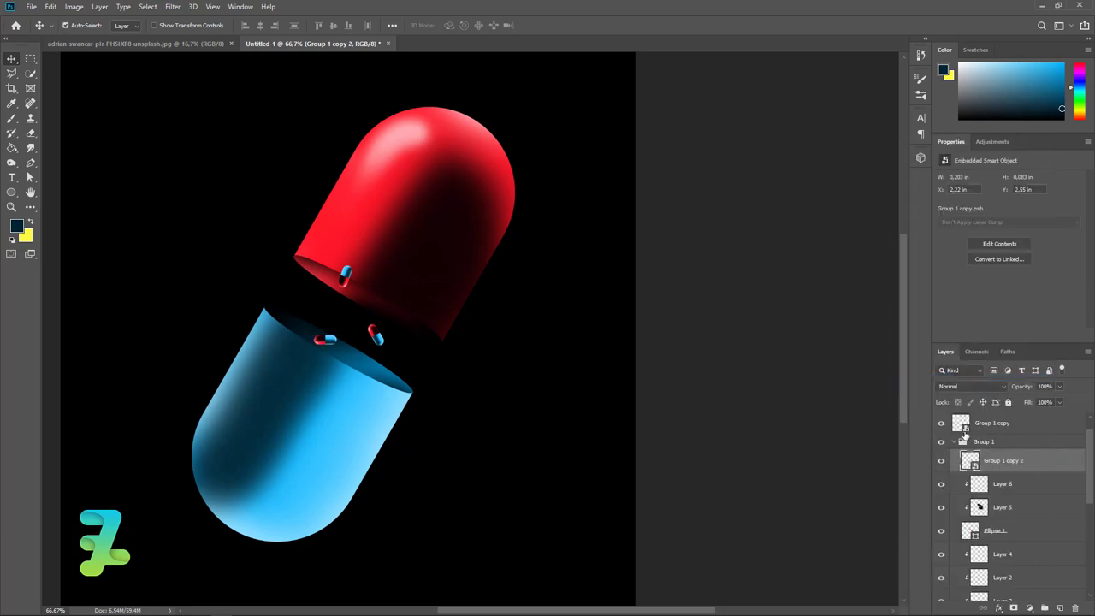
pyautogui.hotkey('ctrl', 'z')
pyautogui.hotkey('ctrl', 'z')
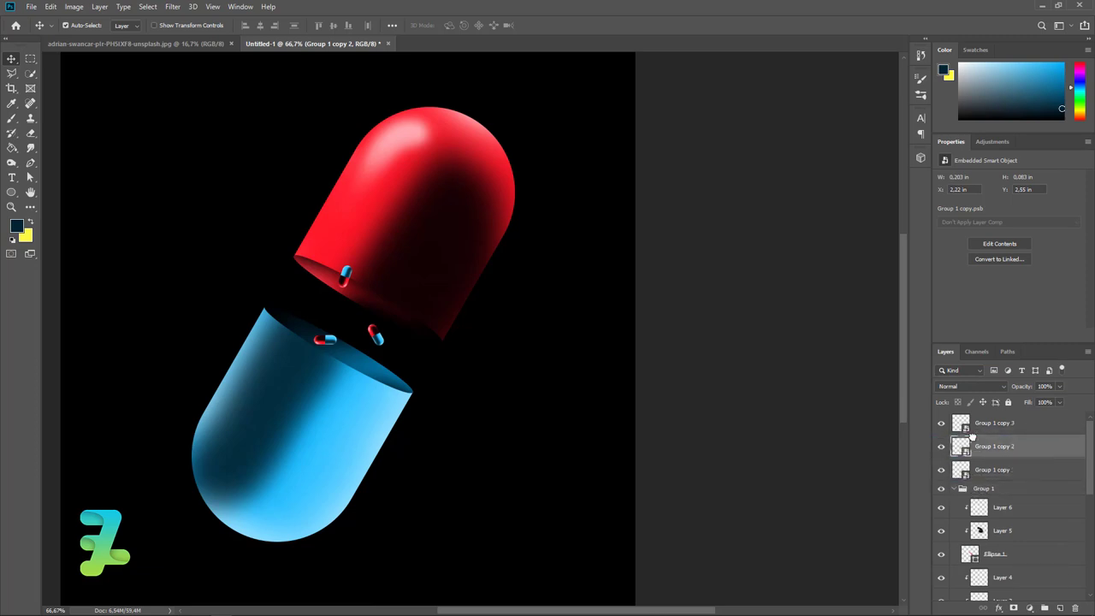
# Move Group 1 copy 3 into Group 1 above Layer 6 as a clipping mask
pyautogui.click(941, 424)
pyautogui.moveTo(956, 423); pyautogui.dragTo(959, 513)
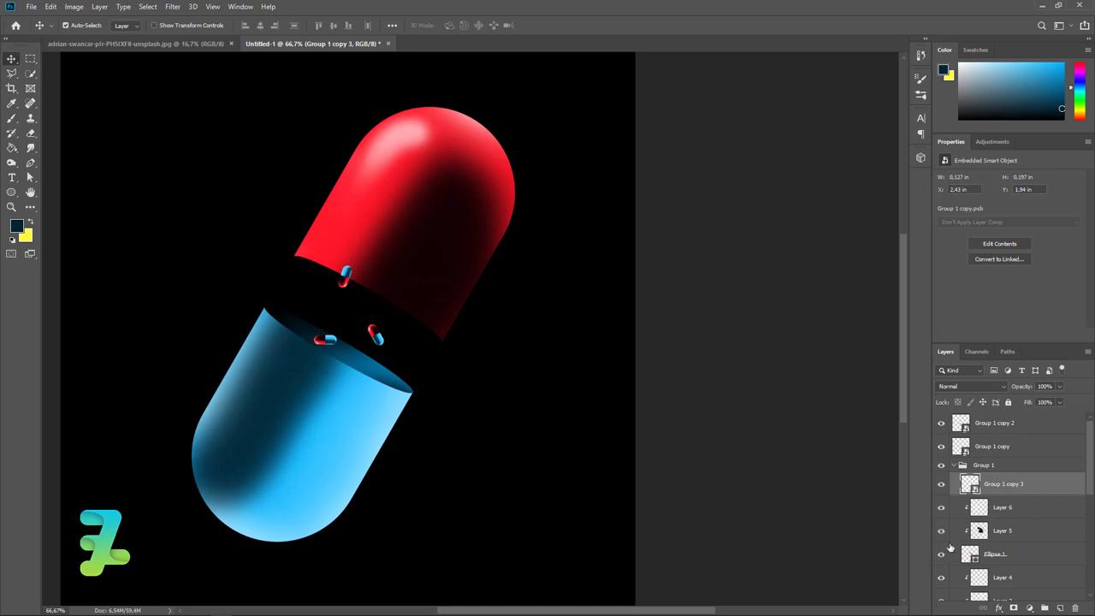
pyautogui.rightClick(1050, 479)
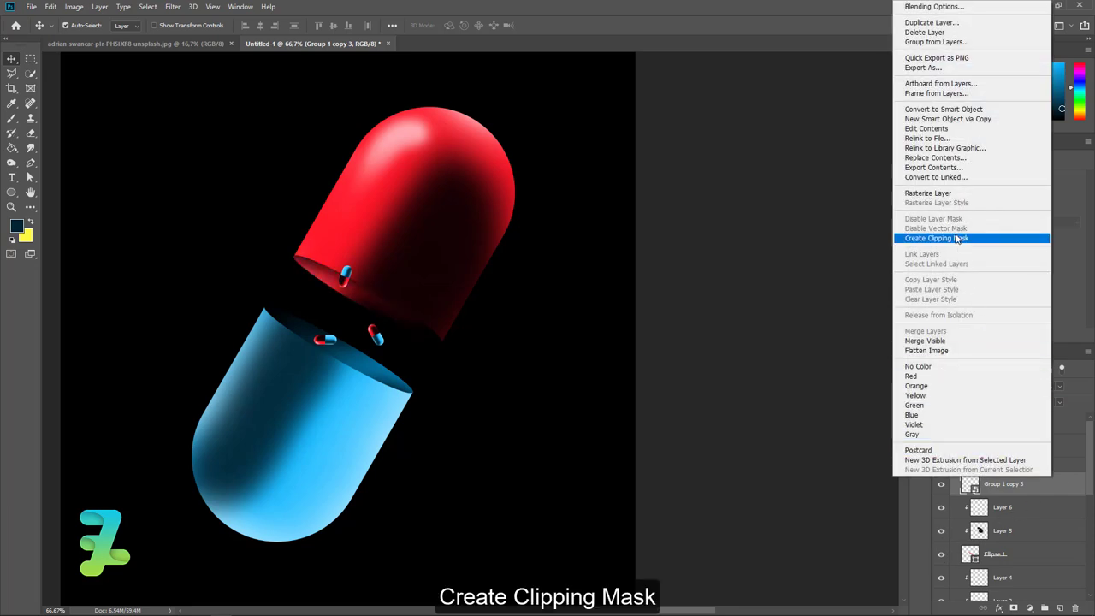
pyautogui.click(956, 238)
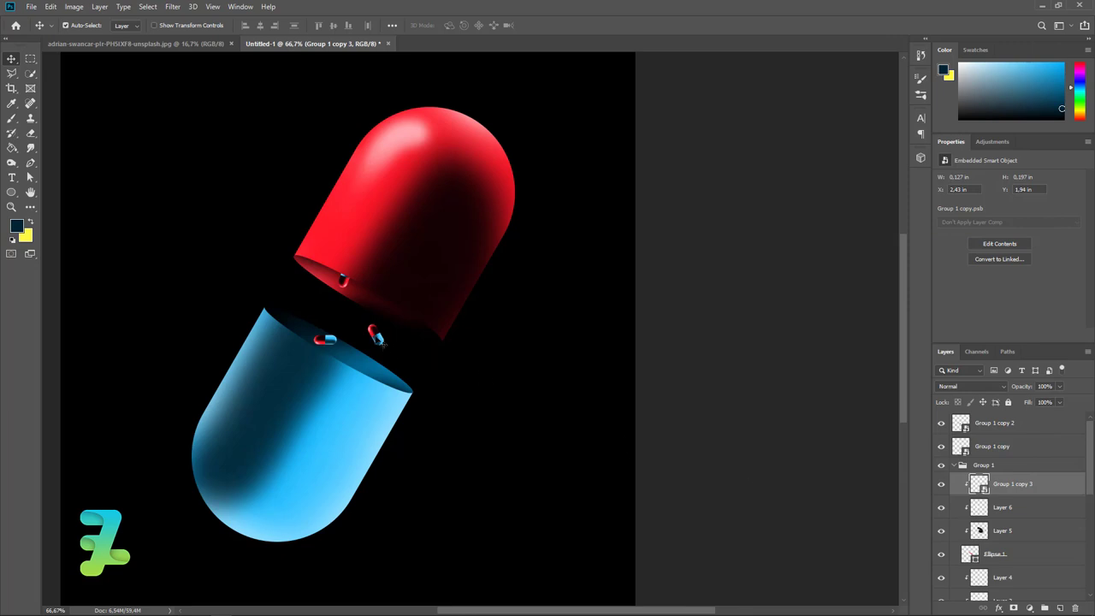
pyautogui.click(379, 338)
# Add another pill copy, moved right in the gap and rotated
pyautogui.hotkey('ctrl', 'j')
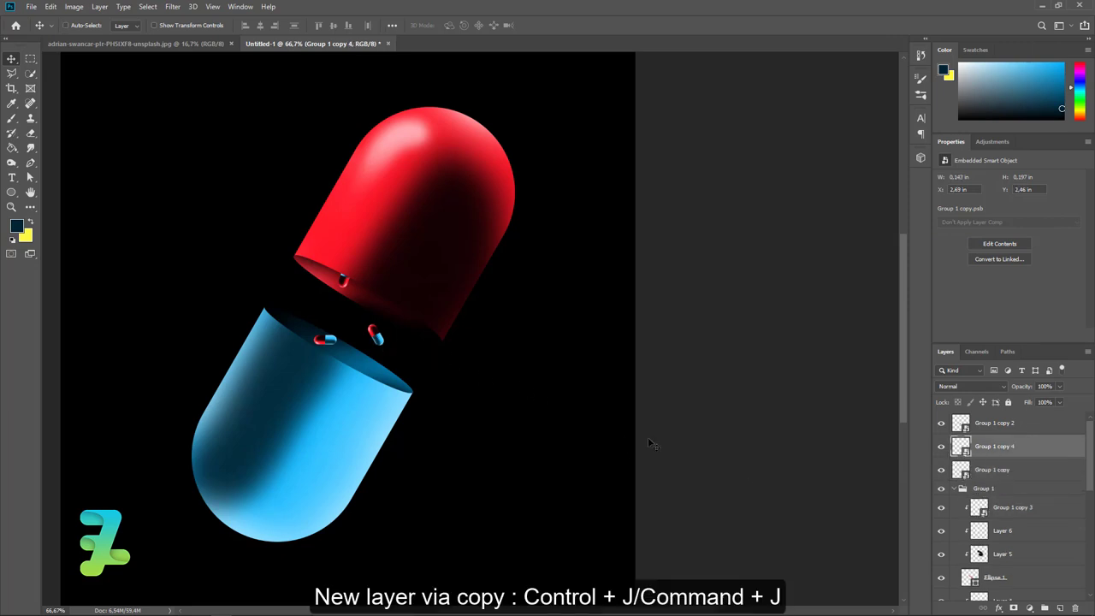
pyautogui.moveTo(377, 339); pyautogui.dragTo(423, 347)
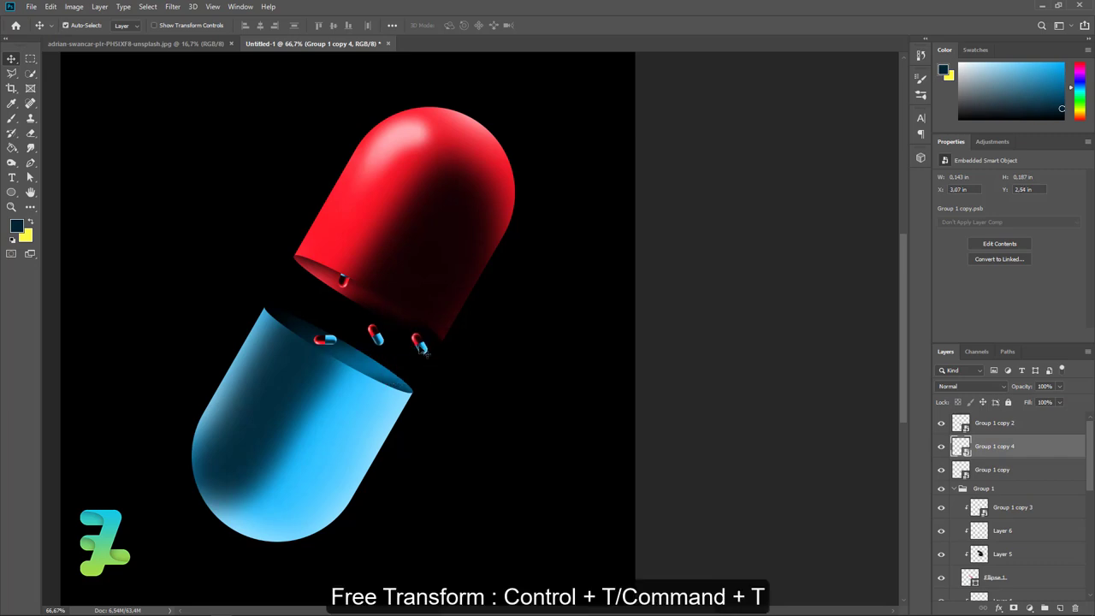
pyautogui.hotkey('ctrl', 't')
pyautogui.moveTo(434, 375)
pyautogui.mouseDown()
pyautogui.moveTo(422, 382)
pyautogui.moveTo(410, 353)
pyautogui.mouseUp()
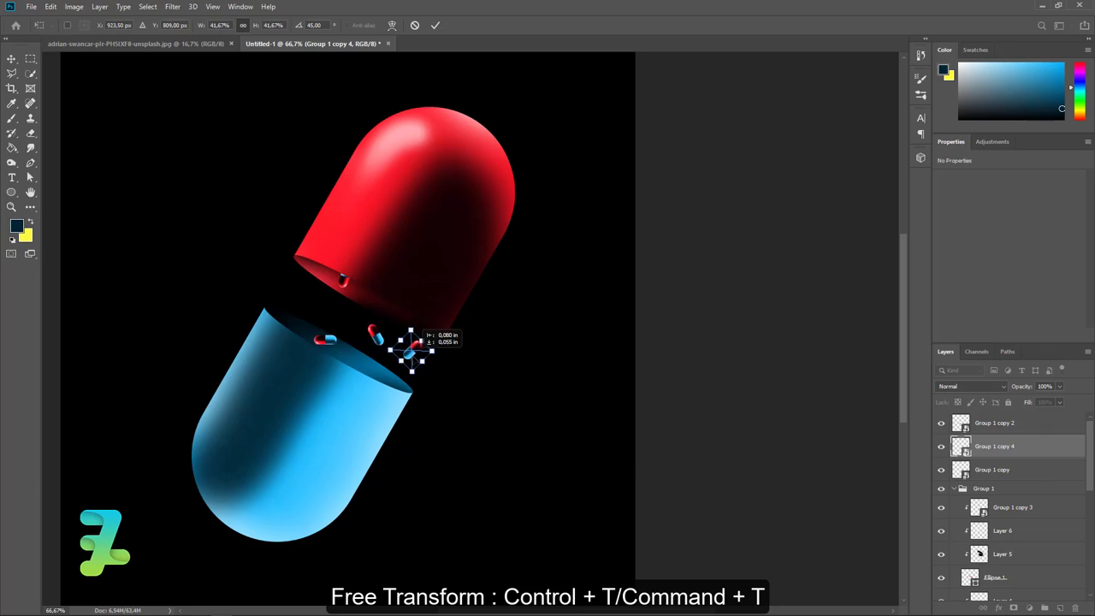
pyautogui.press('Return')
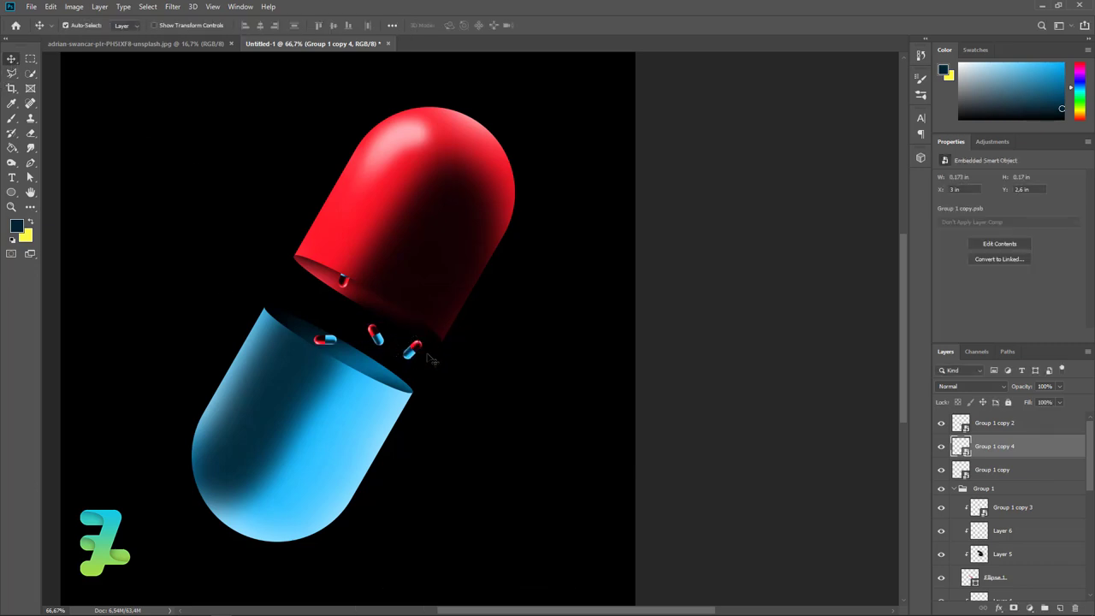
pyautogui.press('ctrl')
# Place a pill copy at the blue half's rim, clipped above Layer 10 as Group 1 copy 5
pyautogui.hotkey('ctrl', 'j')
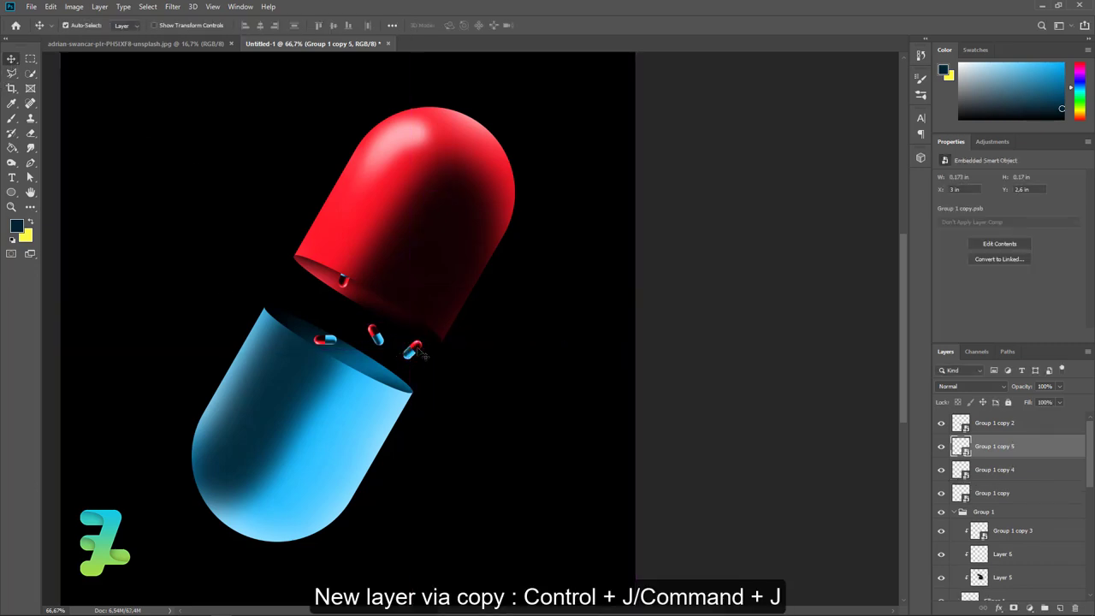
pyautogui.moveTo(411, 349); pyautogui.dragTo(282, 326)
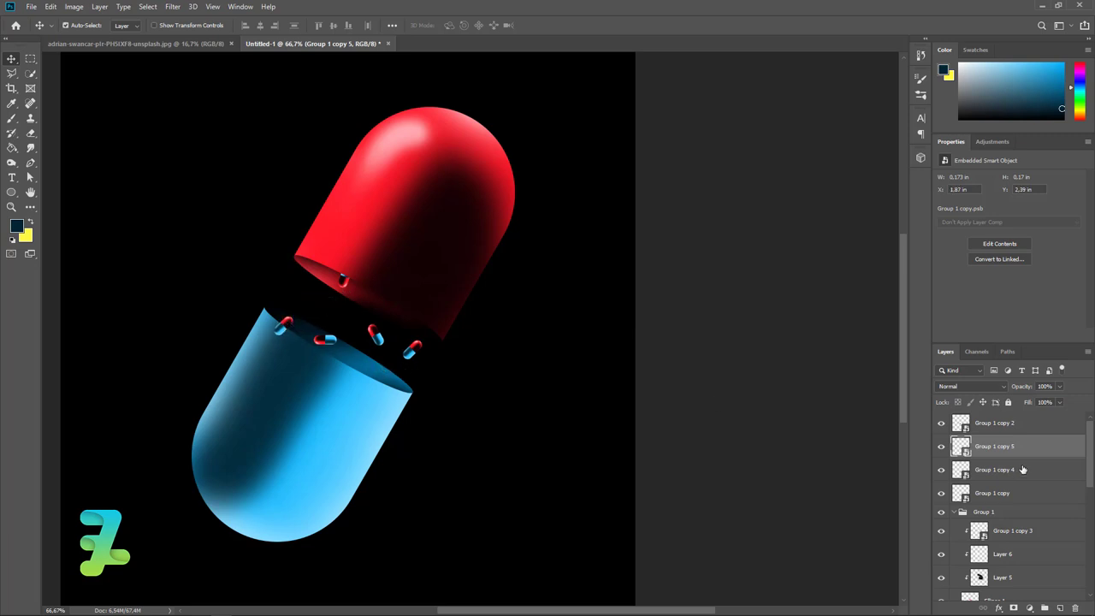
pyautogui.moveTo(1034, 447)
pyautogui.mouseDown()
pyautogui.moveTo(1019, 603)
pyautogui.moveTo(1020, 565)
pyautogui.mouseUp()
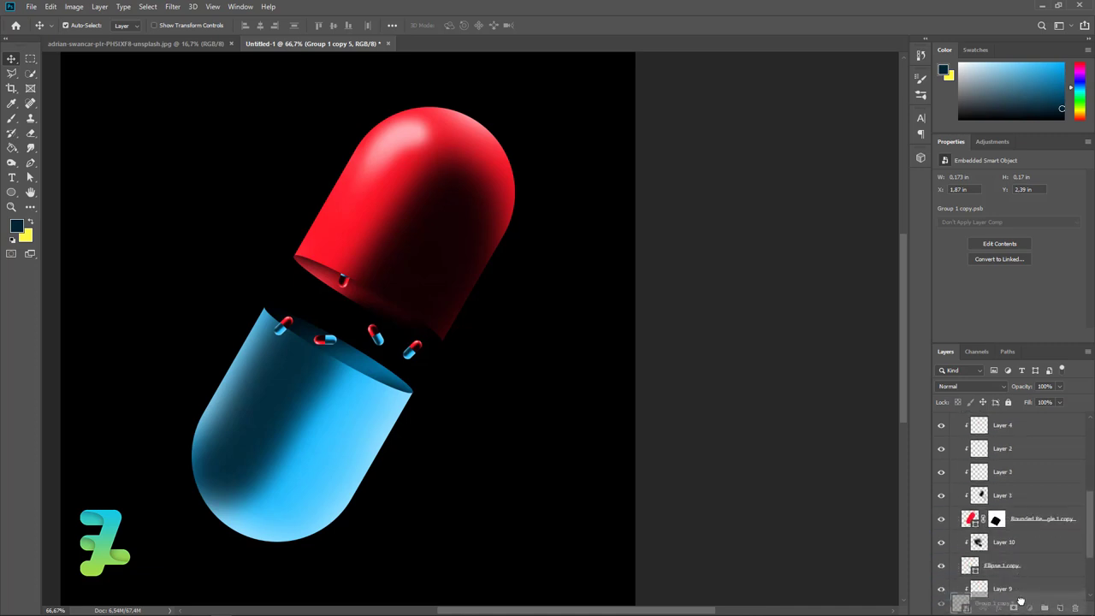
pyautogui.moveTo(1020, 565); pyautogui.dragTo(1027, 528)
pyautogui.rightClick(1042, 520)
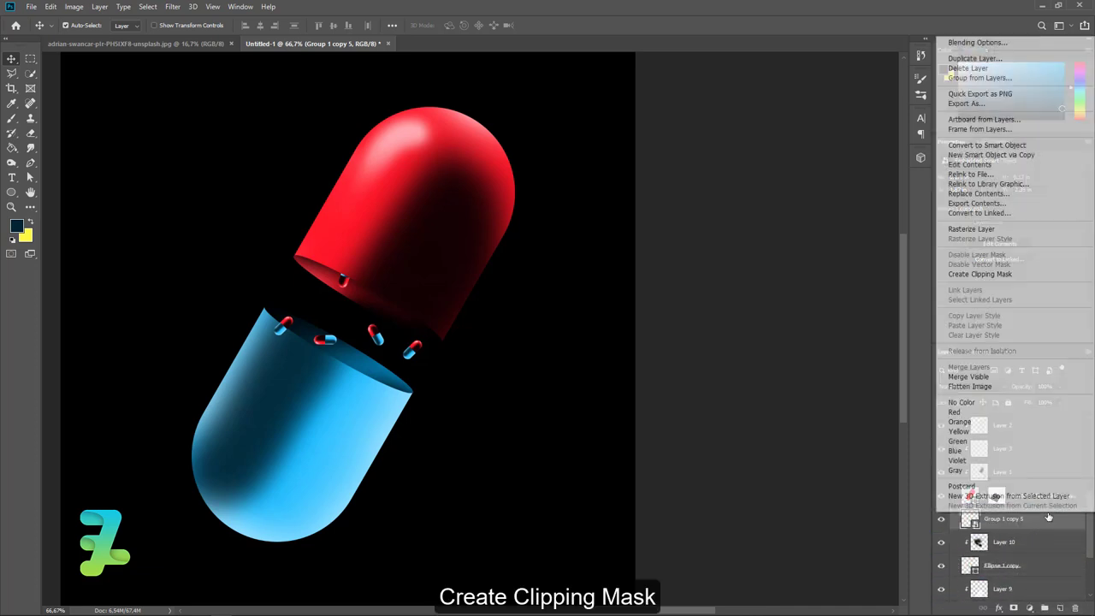
pyautogui.click(959, 276)
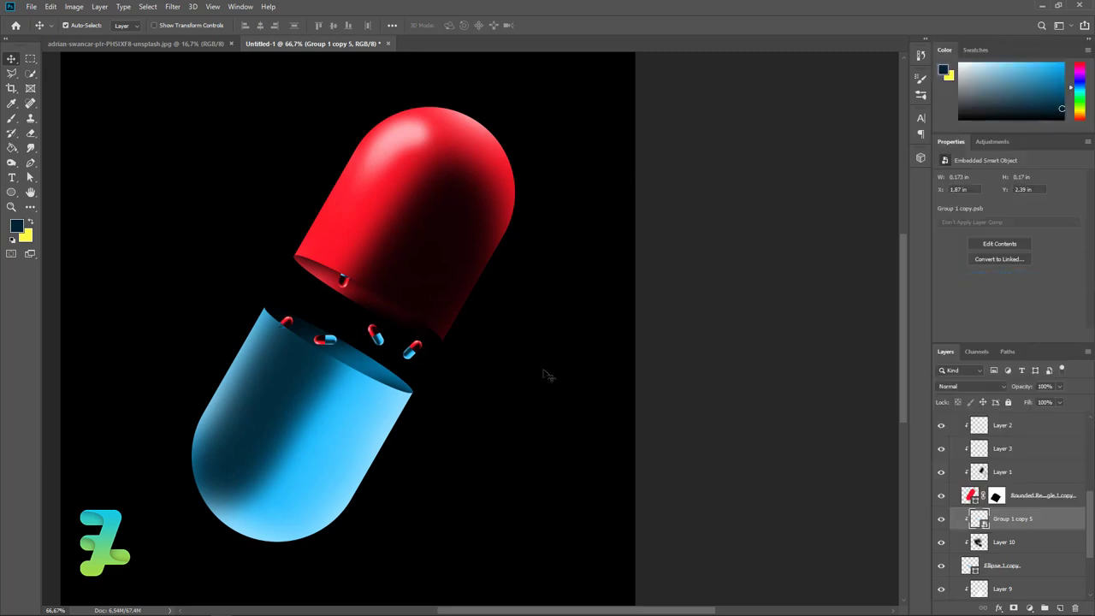
# Zoom out to the whole canvas and collapse the Group 1 folder
pyautogui.hotkey('ctrl', '-')
pyautogui.hotkey('ctrl', '-')
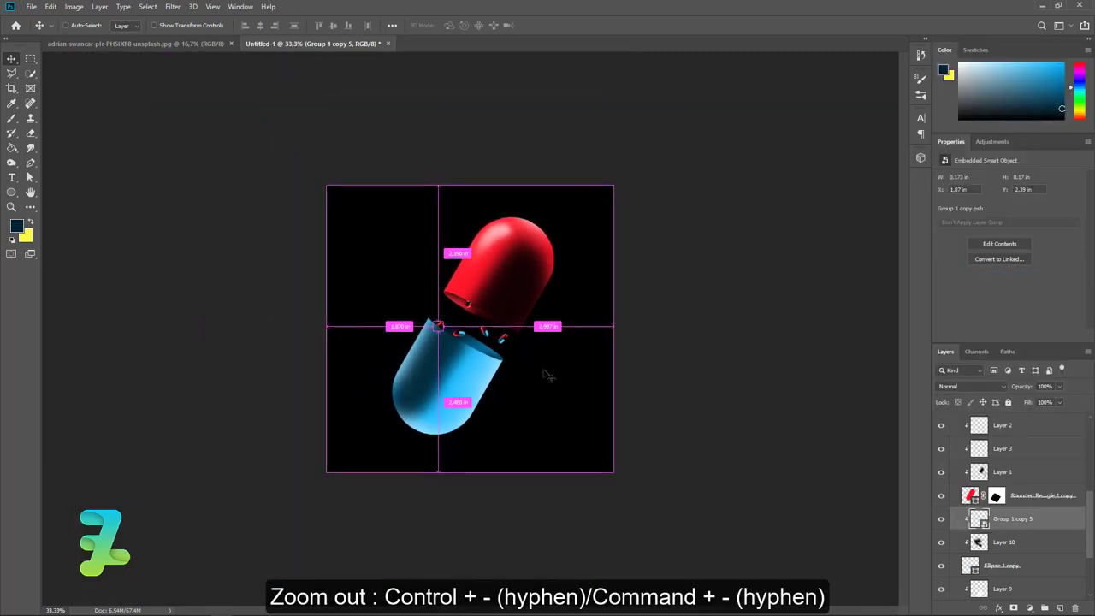
pyautogui.scroll(2, 1009, 494)
pyautogui.scroll(3, 1010, 495)
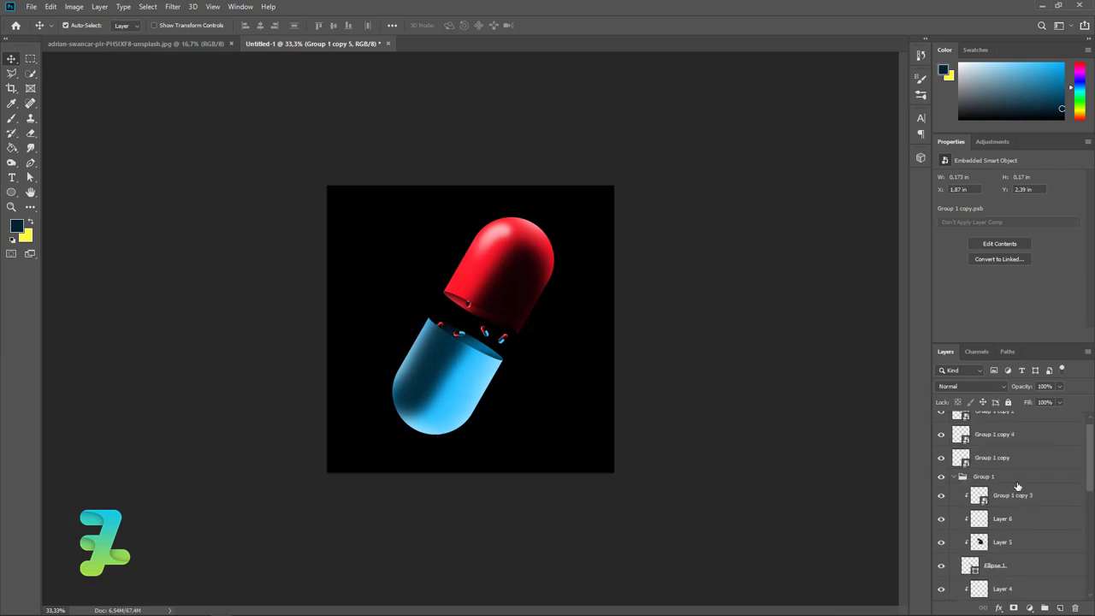
pyautogui.scroll(3, 1009, 494)
pyautogui.click(954, 466)
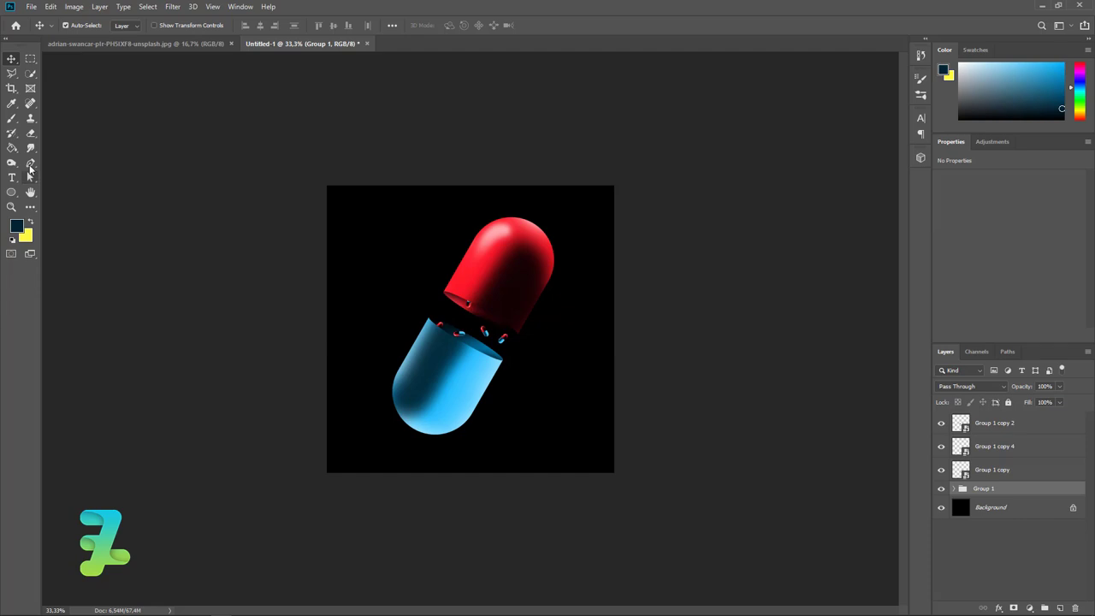
# Set the foreground colour to white #ffffff and the type font to Trickster
pyautogui.click(11, 177)
pyautogui.click(15, 225)
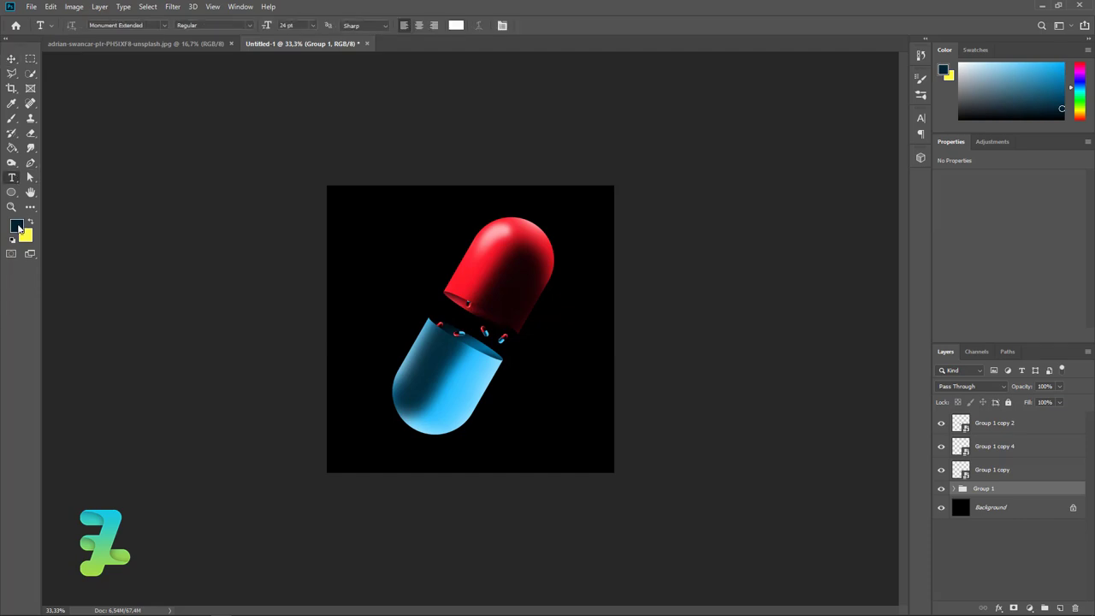
pyautogui.write('ffffff')
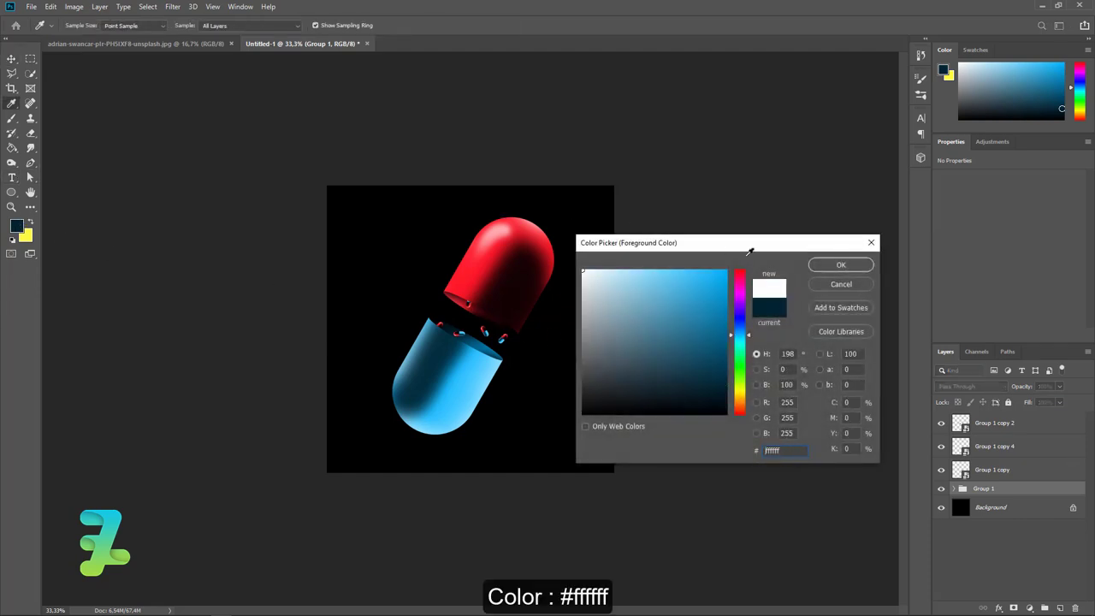
pyautogui.click(841, 265)
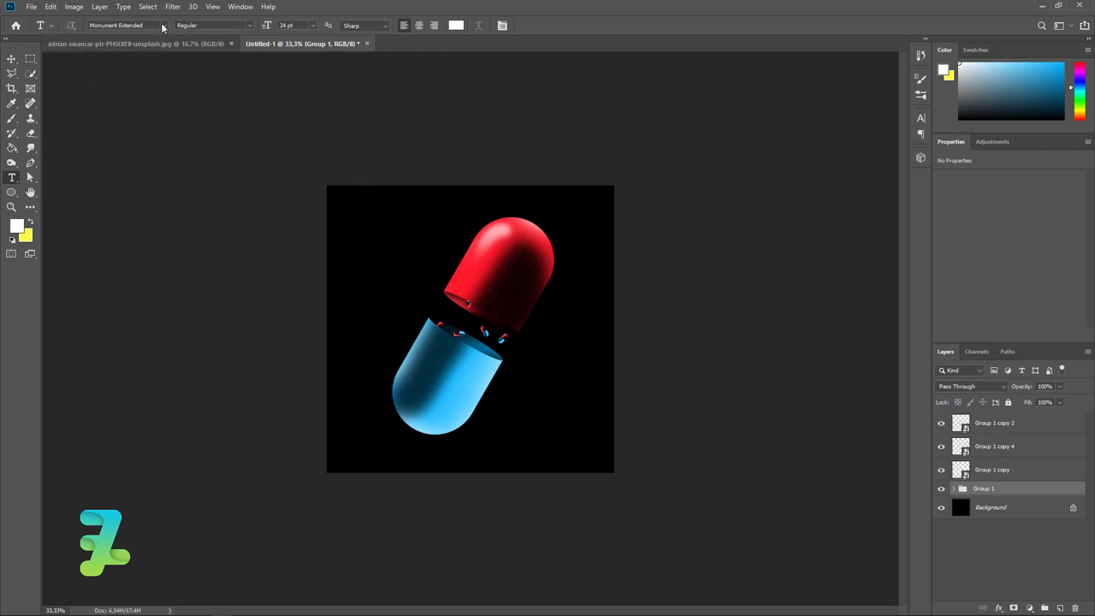
pyautogui.click(163, 25)
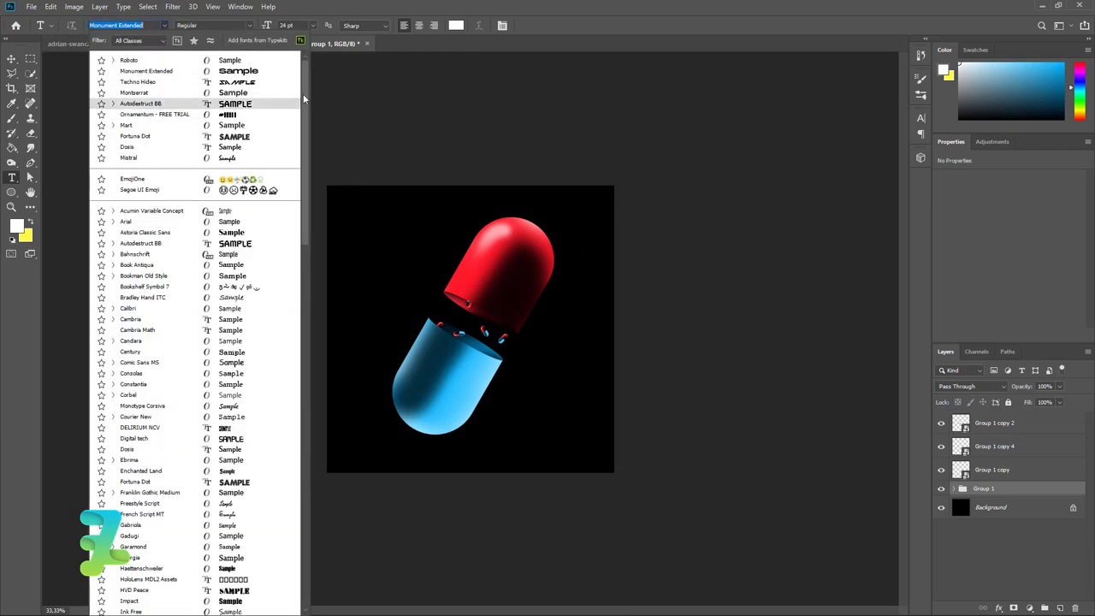
pyautogui.moveTo(307, 89); pyautogui.dragTo(319, 314)
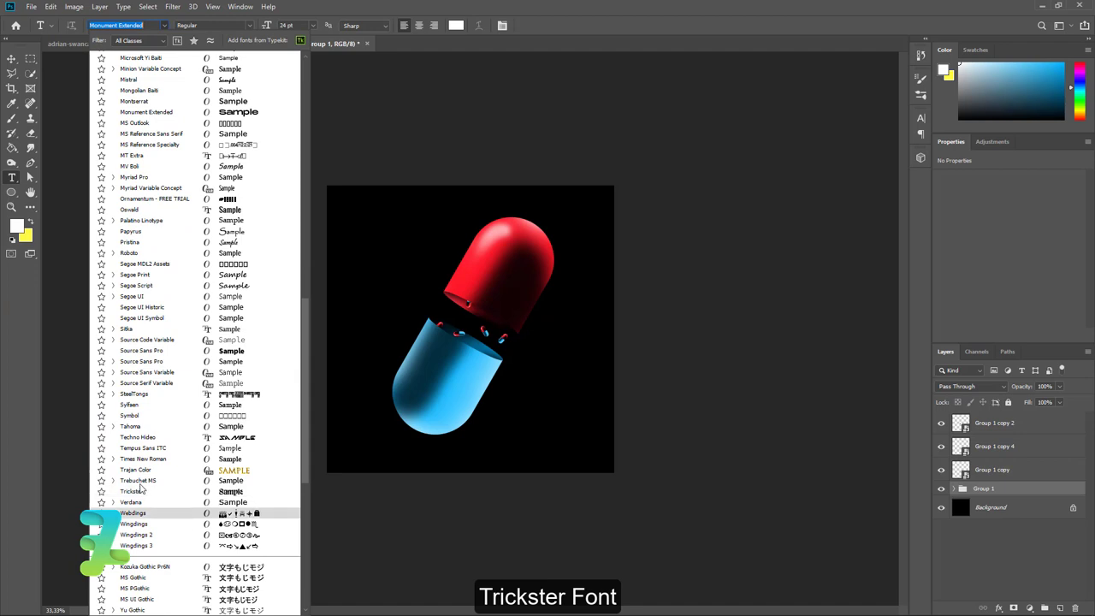
pyautogui.click(141, 492)
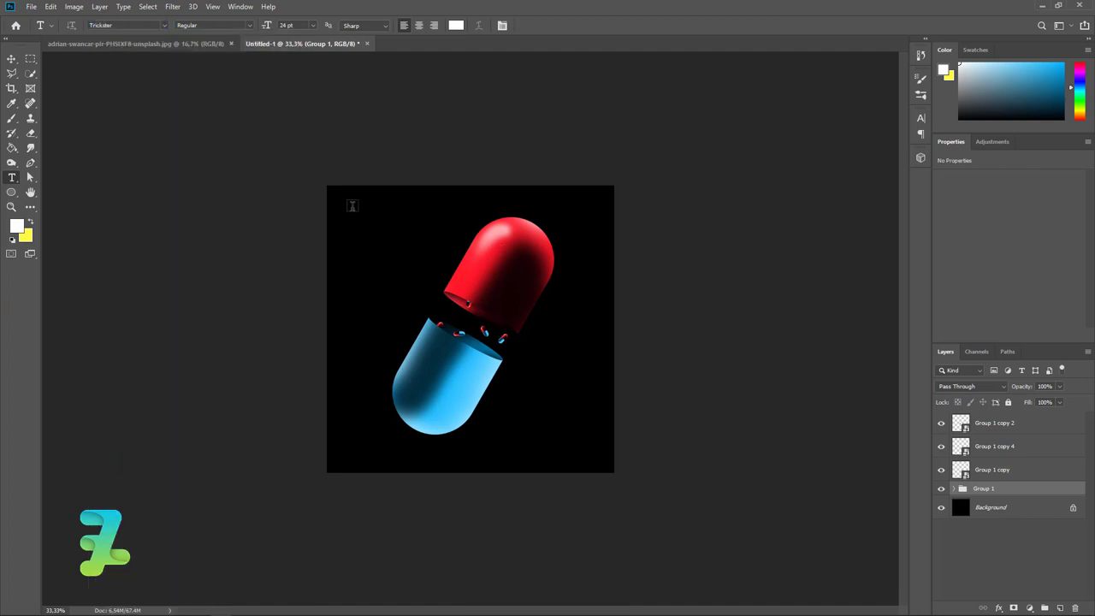
# Type ADIKA and move it into the cover's bottom-right corner below the pill
pyautogui.click(352, 205)
pyautogui.write('ad')
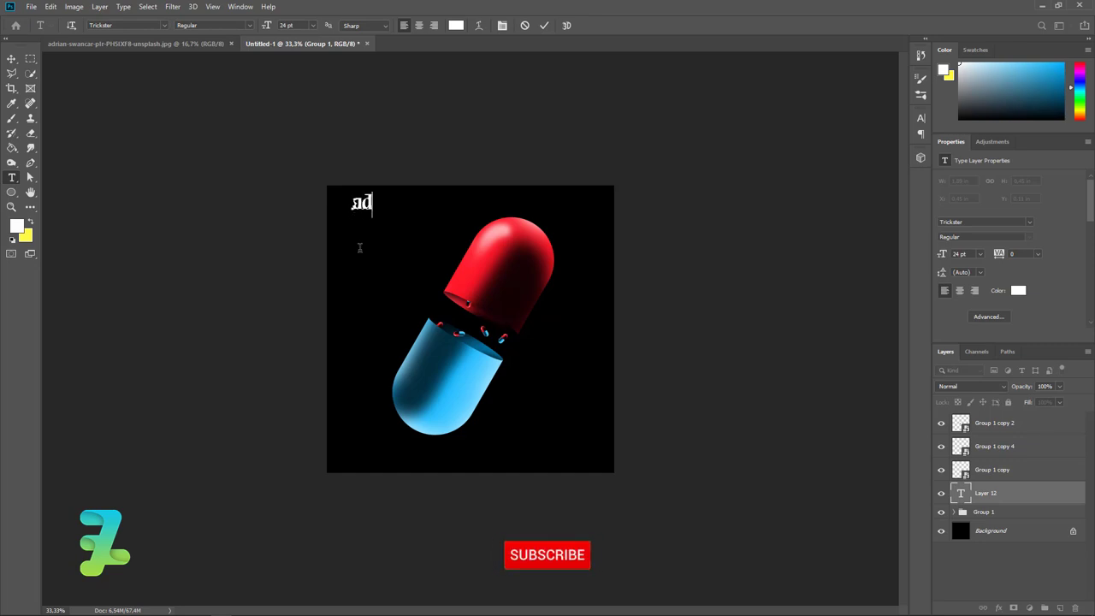
pyautogui.press('BackSpace')
pyautogui.press('BackSpace')
pyautogui.write('ADIK')
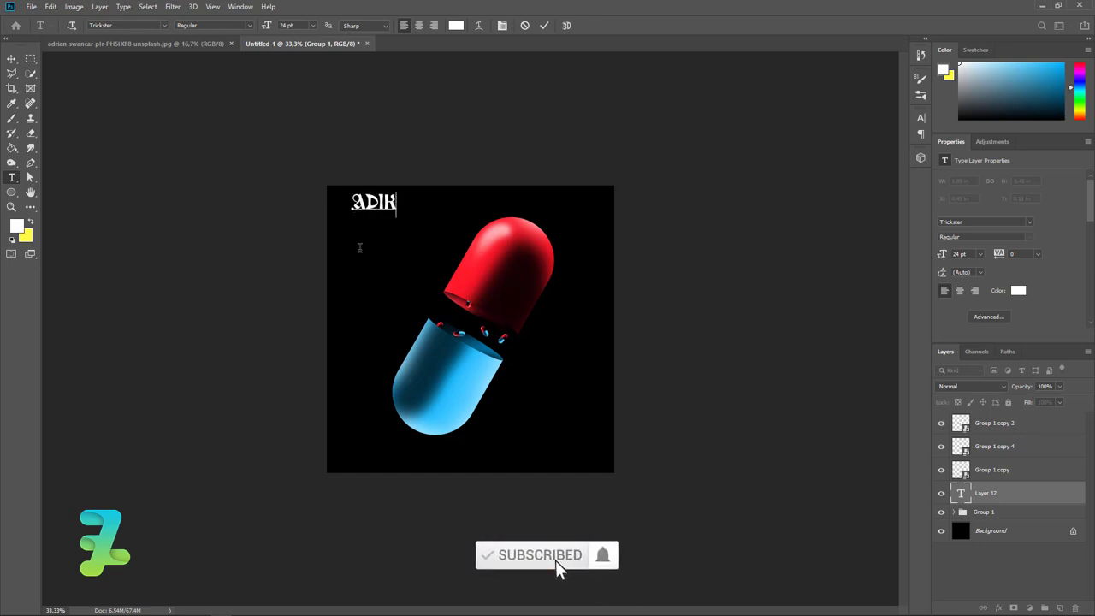
pyautogui.write('A')
pyautogui.click(11, 58)
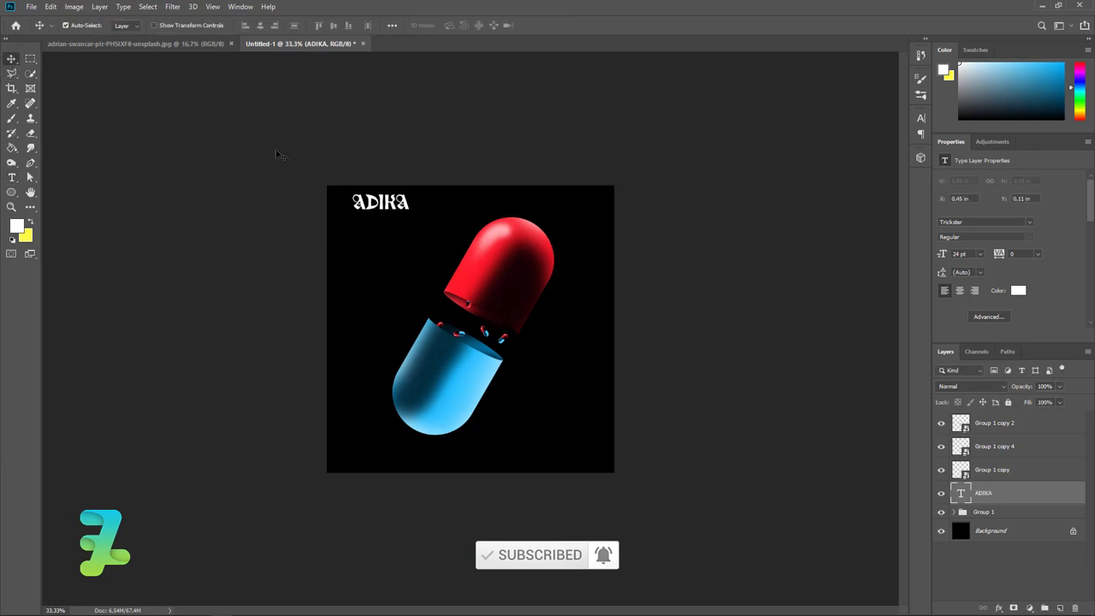
pyautogui.moveTo(372, 200)
pyautogui.mouseDown()
pyautogui.moveTo(550, 451)
pyautogui.moveTo(573, 446)
pyautogui.mouseUp()
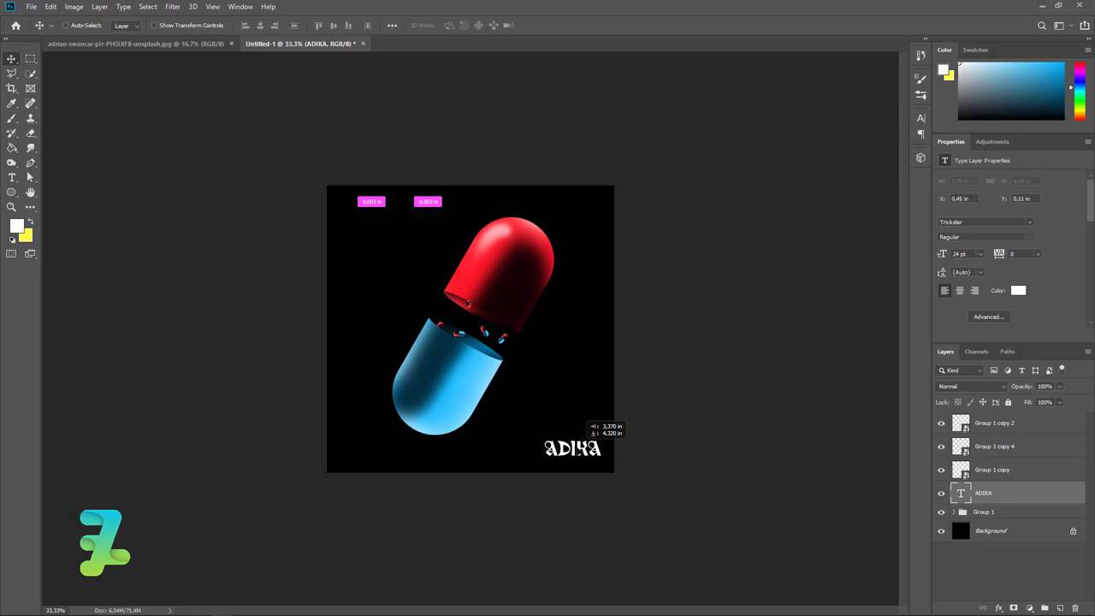
pyautogui.moveTo(573, 446); pyautogui.dragTo(573, 446)
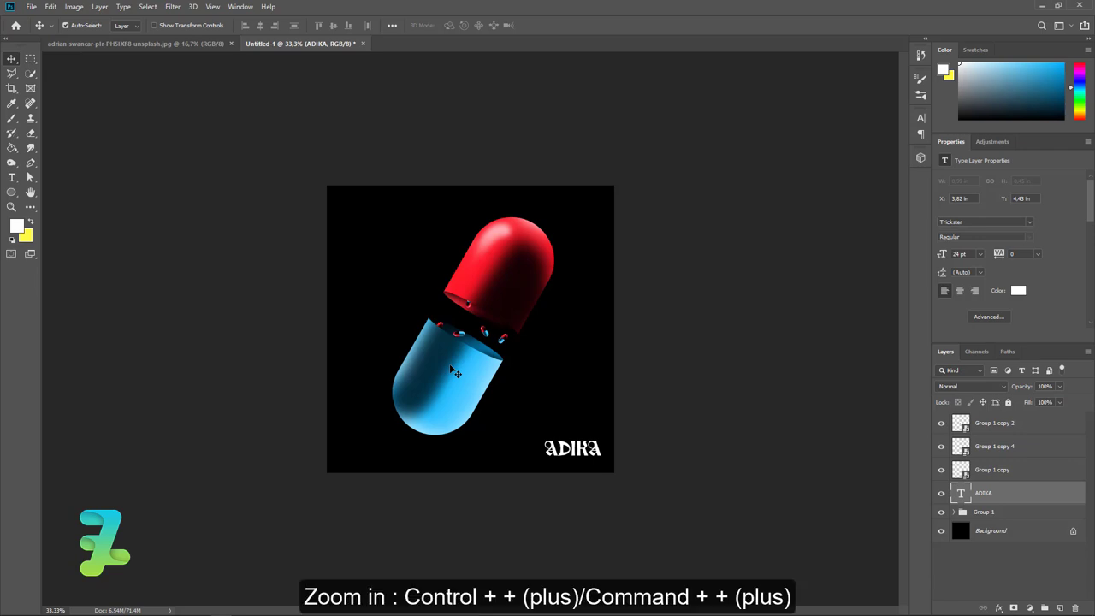
pyautogui.hotkey('ctrl', '+')
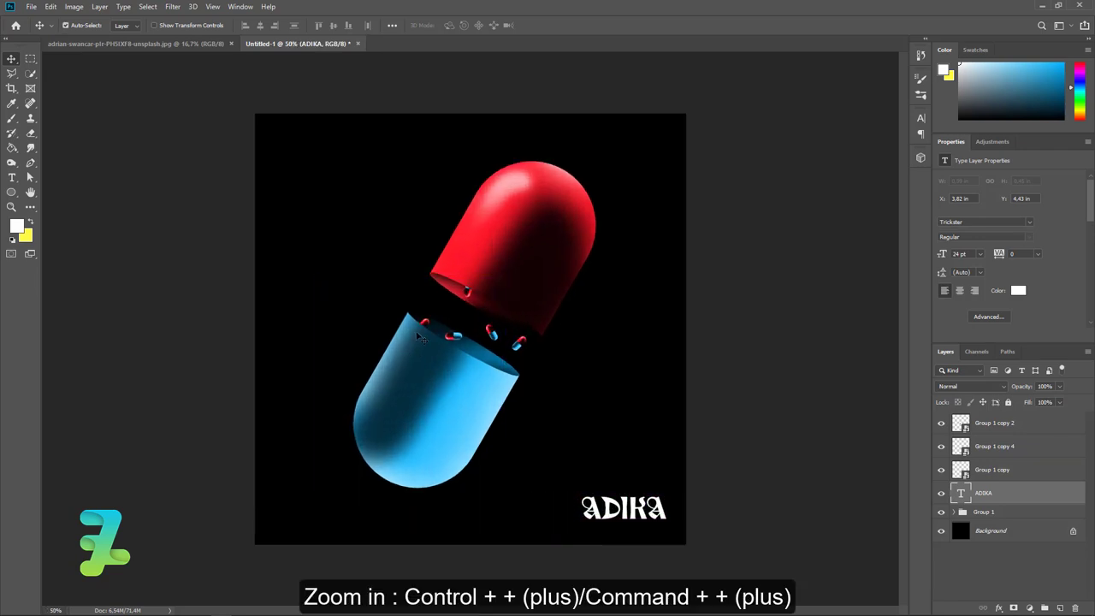
# Add the text APRIL 30 beside the middle of the pill
pyautogui.click(11, 177)
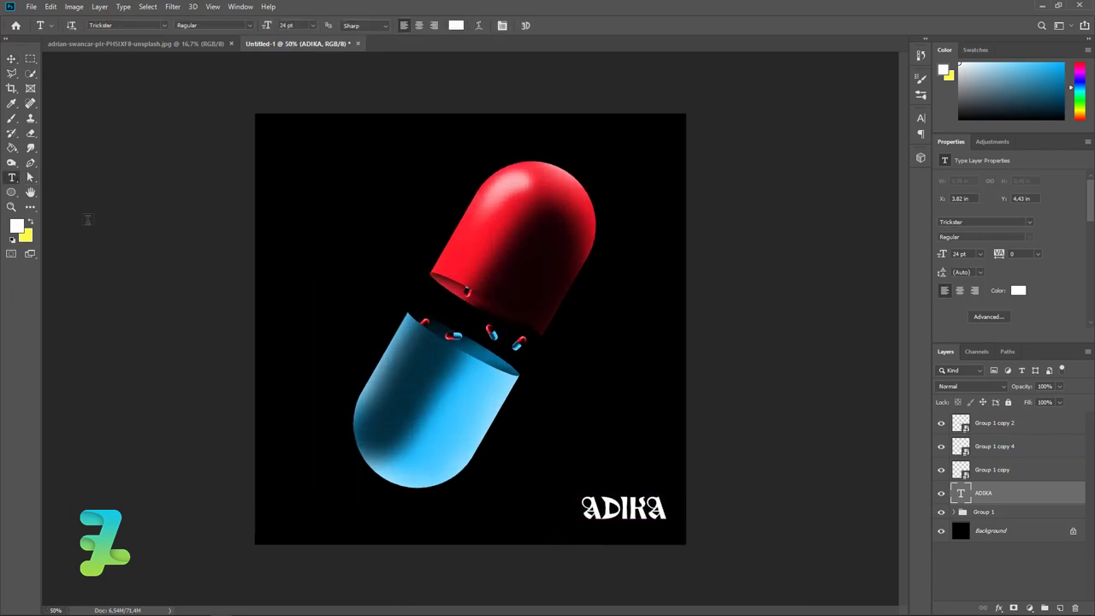
pyautogui.click(323, 290)
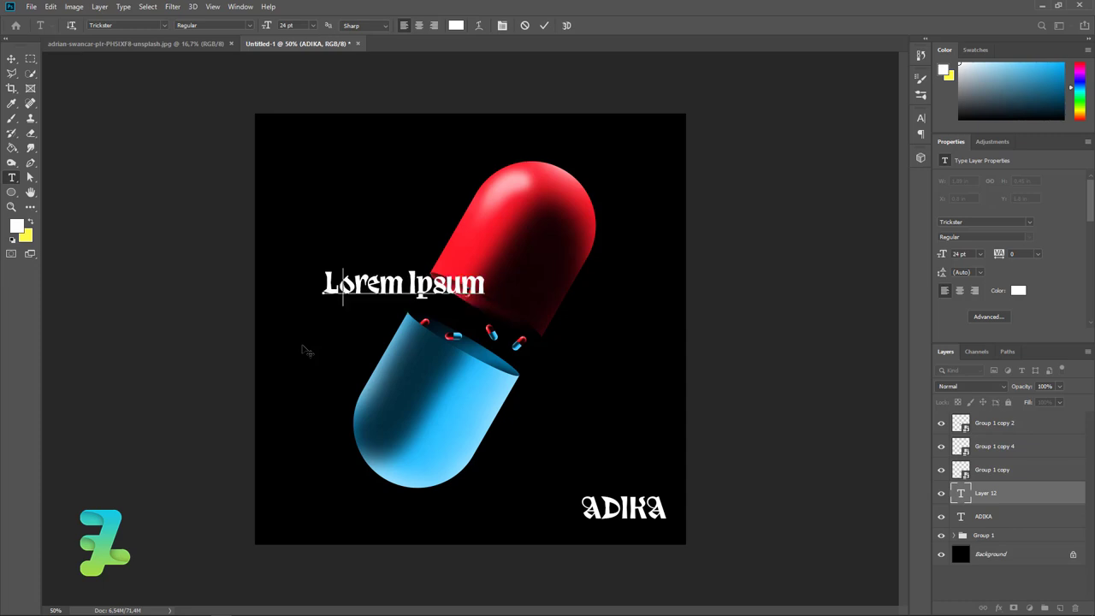
pyautogui.write('APRIL 30')
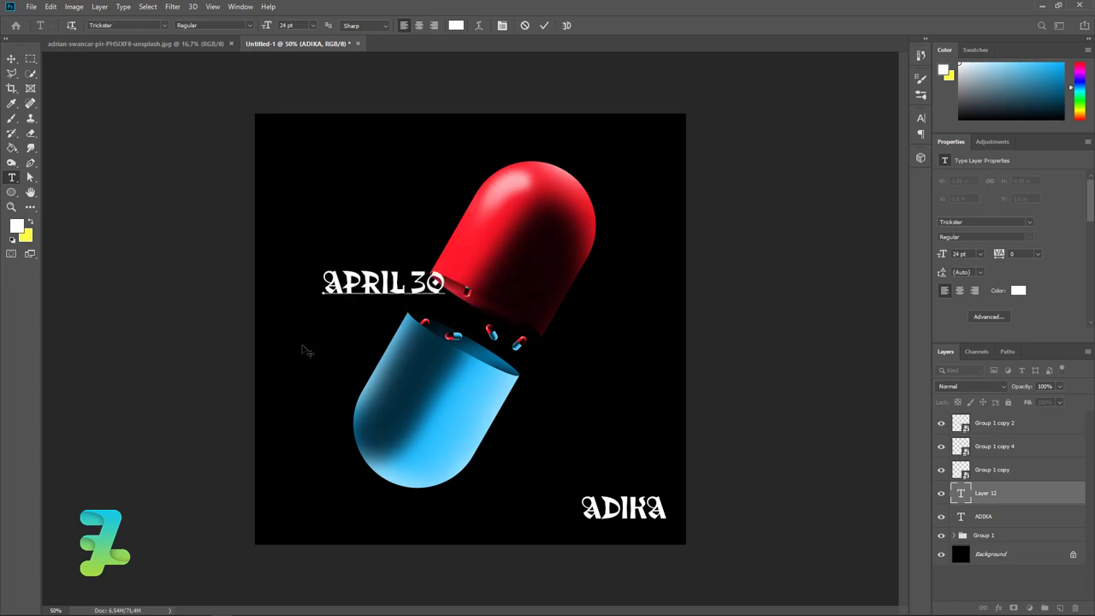
pyautogui.click(11, 58)
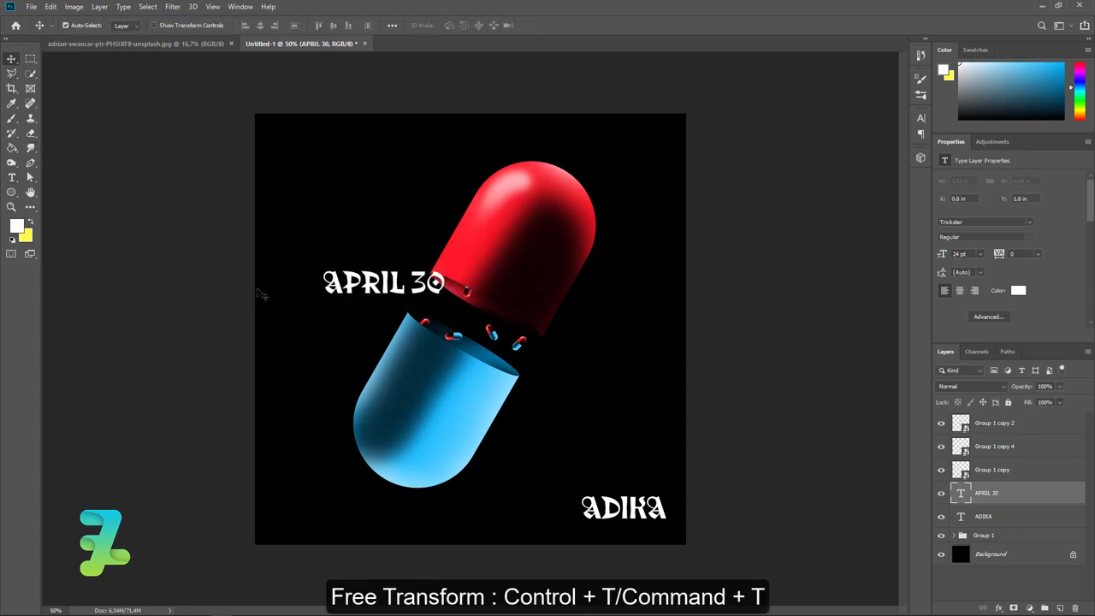
# Rotate APRIL 30 vertical, shrink it to about 9.28 pt, and place it on the right edge
pyautogui.hotkey('ctrl', 't')
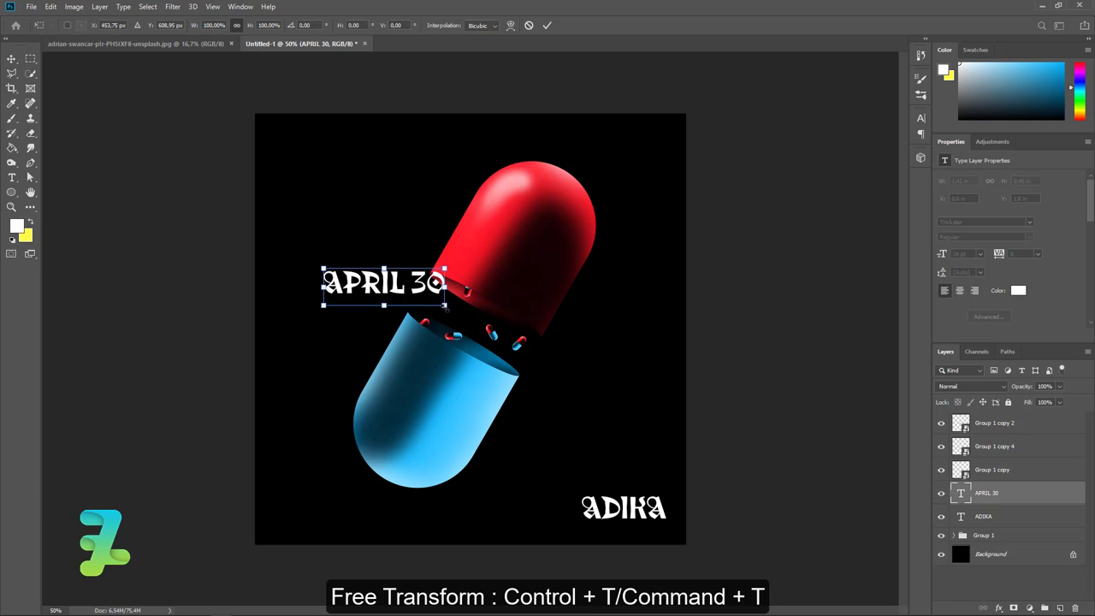
pyautogui.moveTo(445, 304)
pyautogui.mouseDown()
pyautogui.moveTo(418, 296)
pyautogui.moveTo(411, 184)
pyautogui.mouseUp()
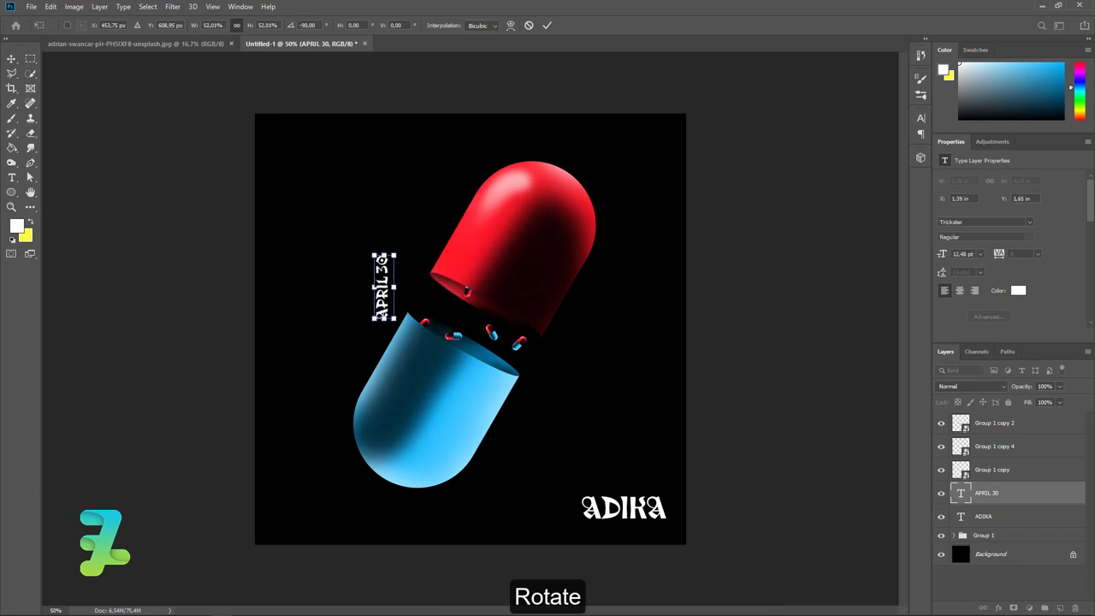
pyautogui.moveTo(383, 291)
pyautogui.mouseDown()
pyautogui.moveTo(665, 336)
pyautogui.moveTo(673, 364)
pyautogui.mouseUp()
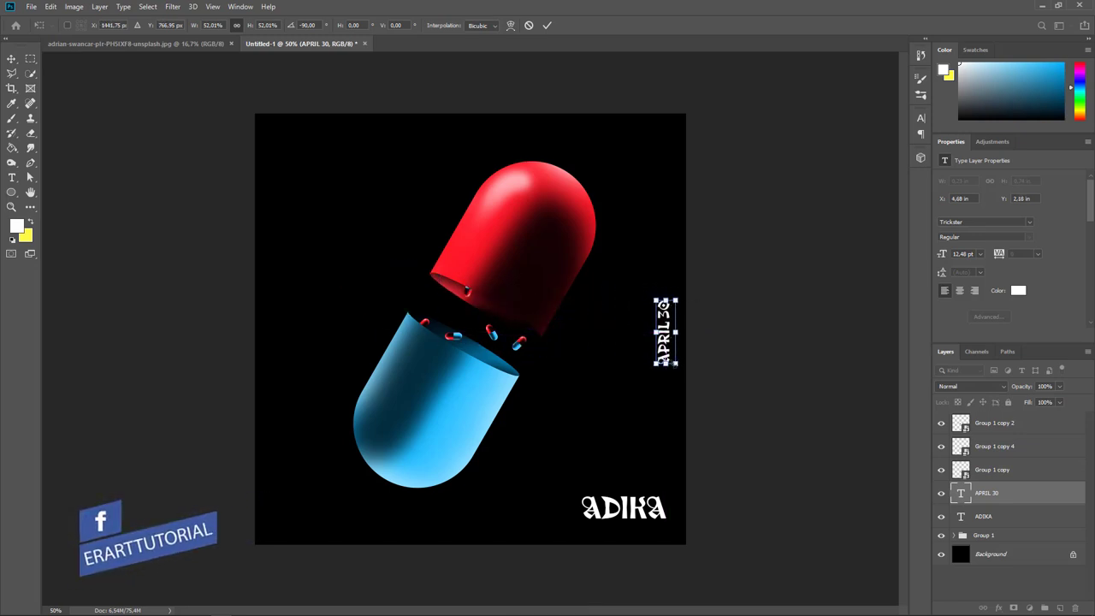
pyautogui.click(657, 360)
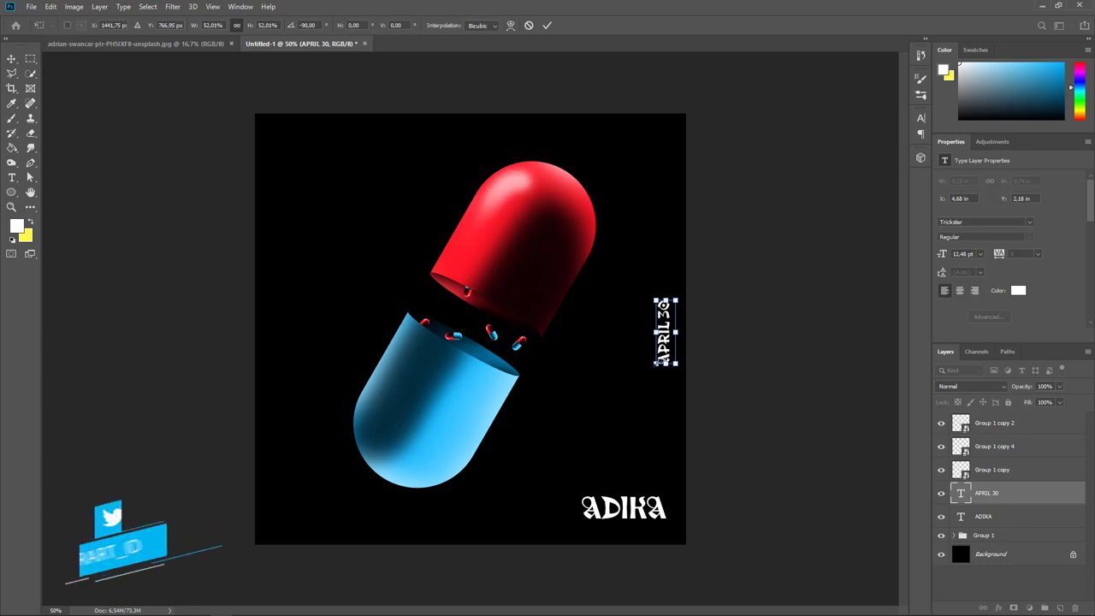
pyautogui.moveTo(657, 360); pyautogui.dragTo(659, 317)
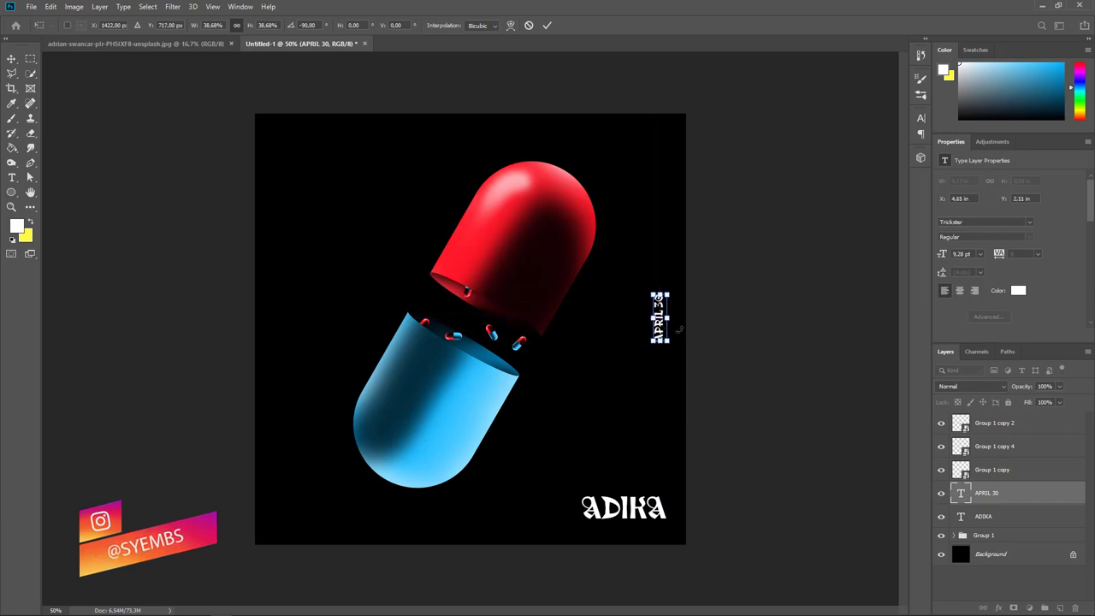
pyautogui.click(11, 58)
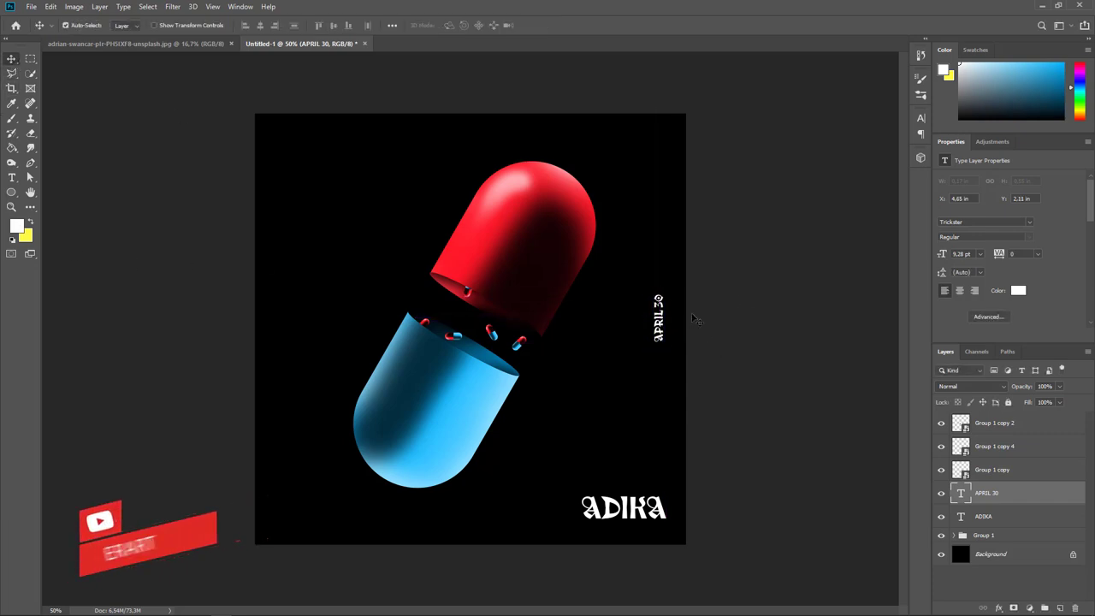
# Duplicate APRIL 30 to the left edge and change it to 6 pt PILL CONCEPT
pyautogui.press('ctrl')
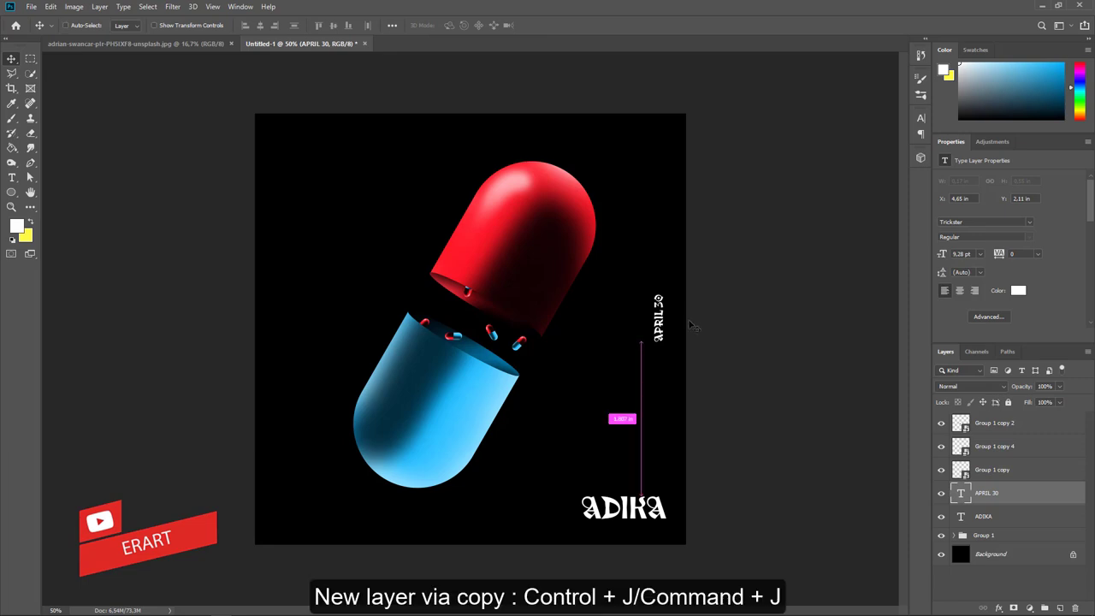
pyautogui.hotkey('ctrl', 'j')
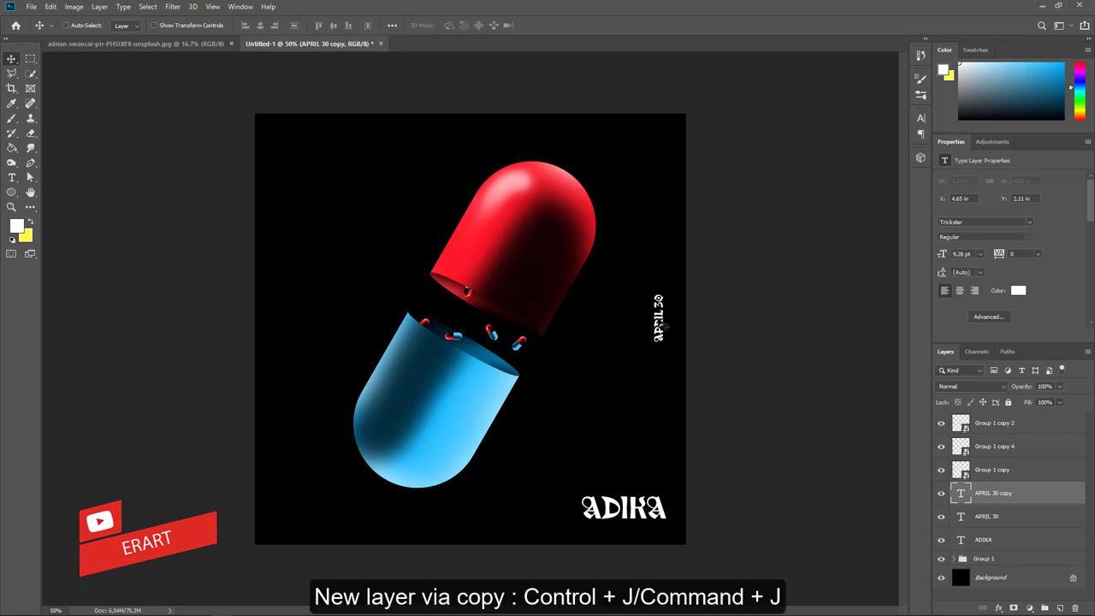
pyautogui.moveTo(662, 327); pyautogui.dragTo(282, 319)
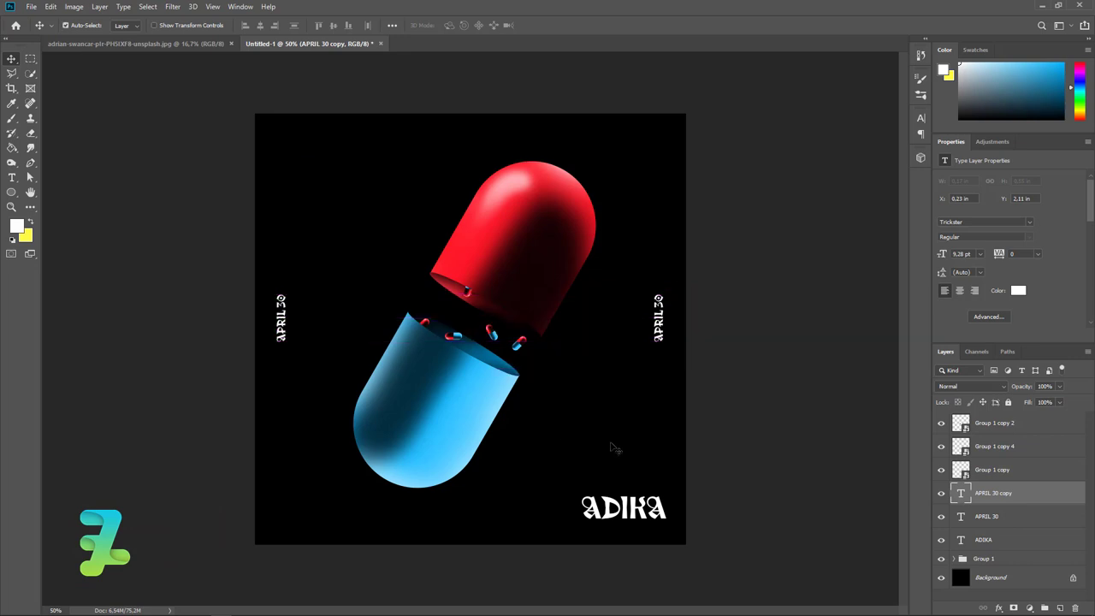
pyautogui.doubleClick(959, 493)
pyautogui.press('BackSpace')
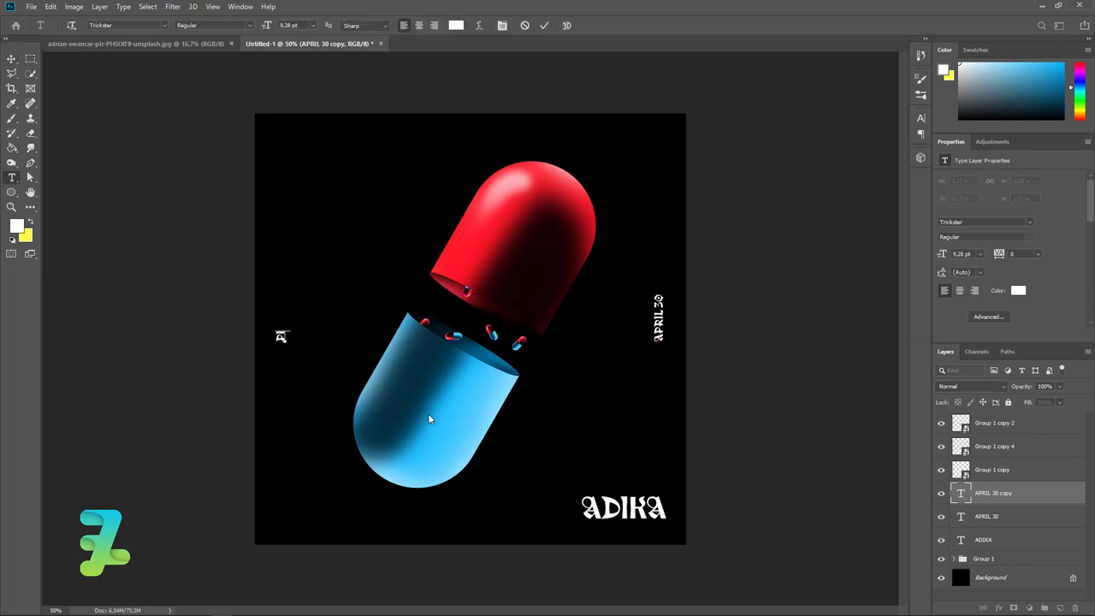
pyautogui.write('PILL ')
pyautogui.write('CONCEPT')
pyautogui.hotkey('ctrl', 'a')
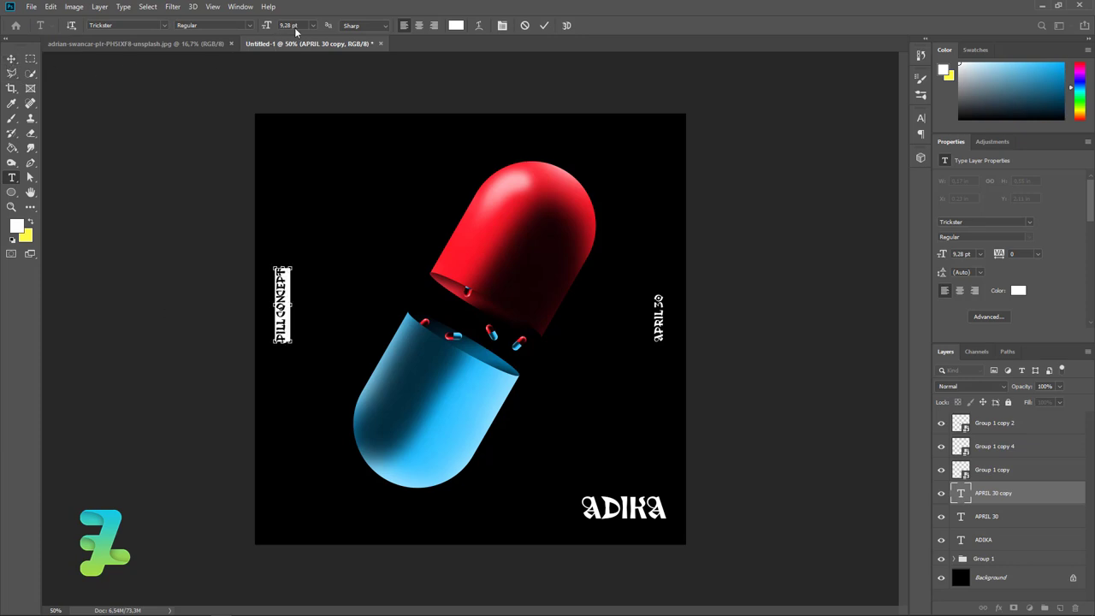
pyautogui.click(312, 25)
pyautogui.click(306, 51)
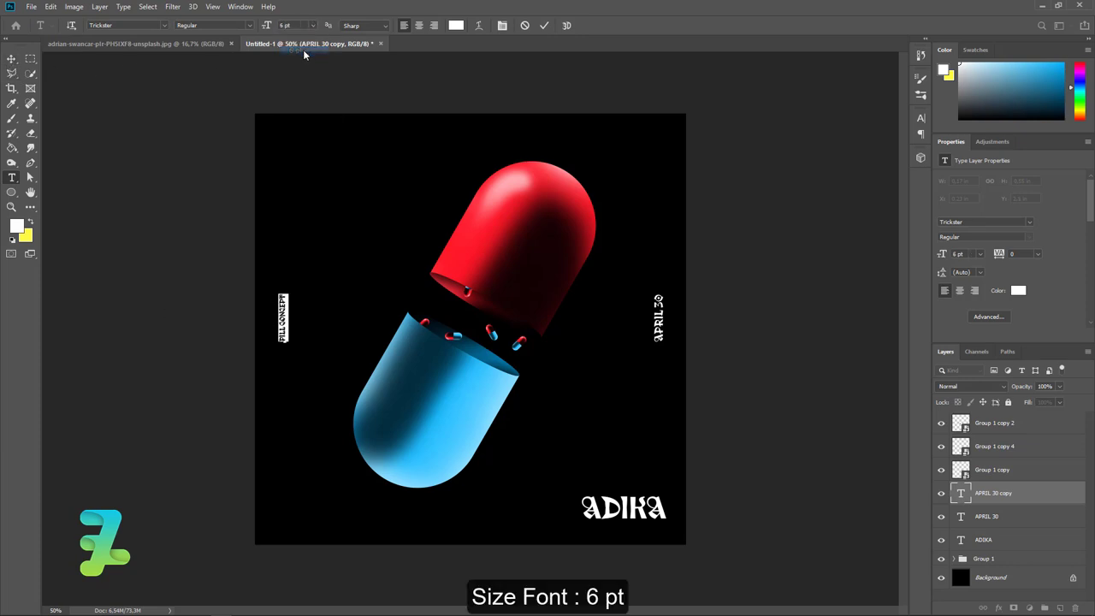
pyautogui.click(11, 58)
# Vertically centre both PILL CONCEPT and APRIL 30 on the canvas
pyautogui.hotkey('ctrl', 'a')
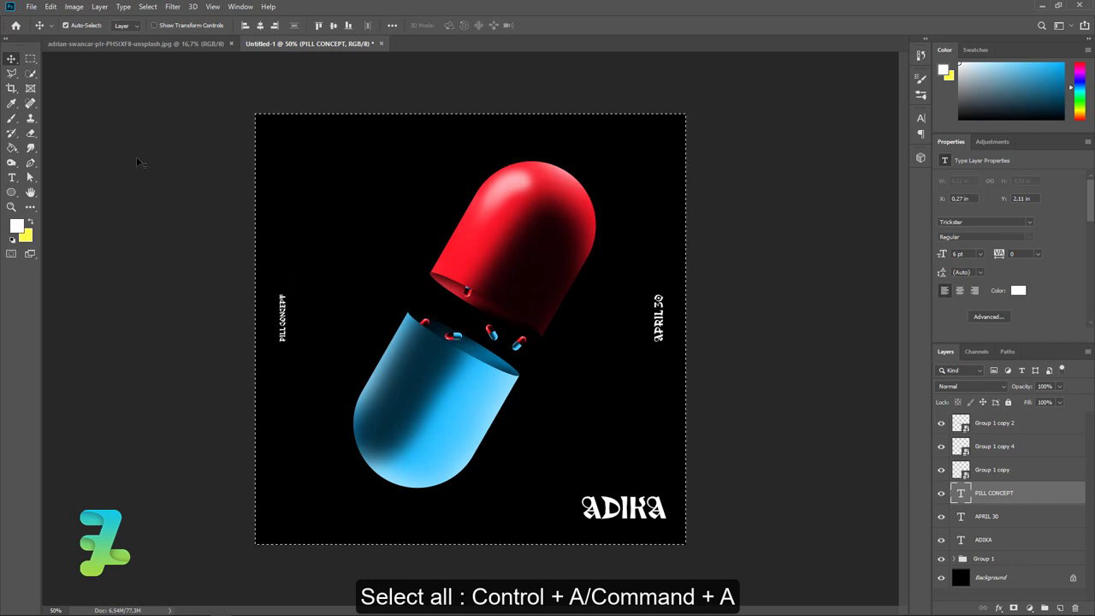
pyautogui.click(334, 26)
pyautogui.hotkey('ctrl', 'd')
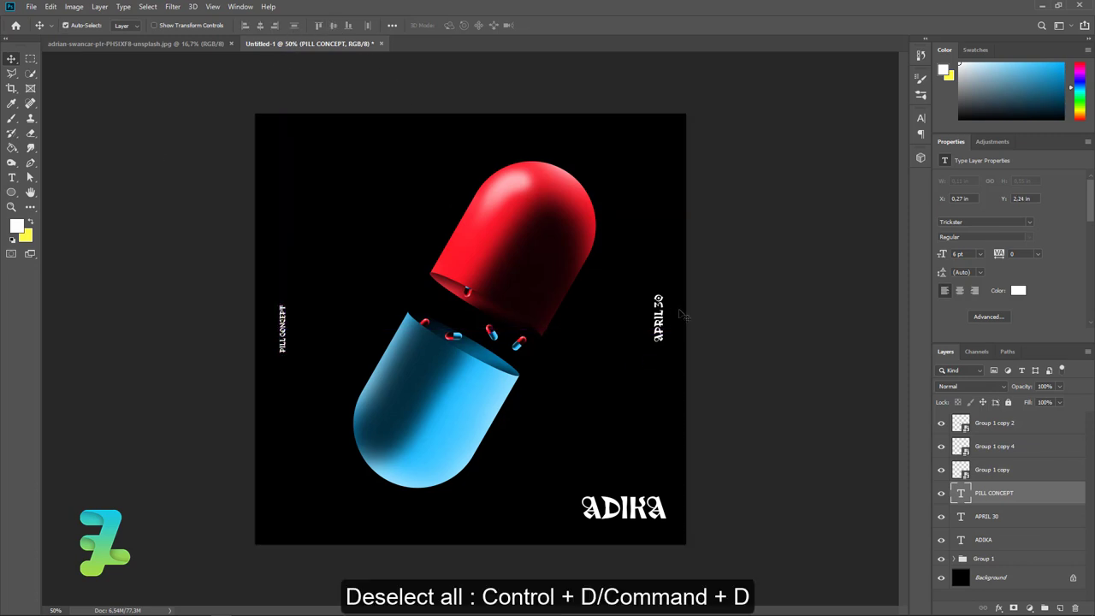
pyautogui.keyDown('ctrl'); pyautogui.click(660, 318); pyautogui.keyUp('ctrl')
pyautogui.hotkey('ctrl', 'a')
pyautogui.hotkey('ctrl', 'a')
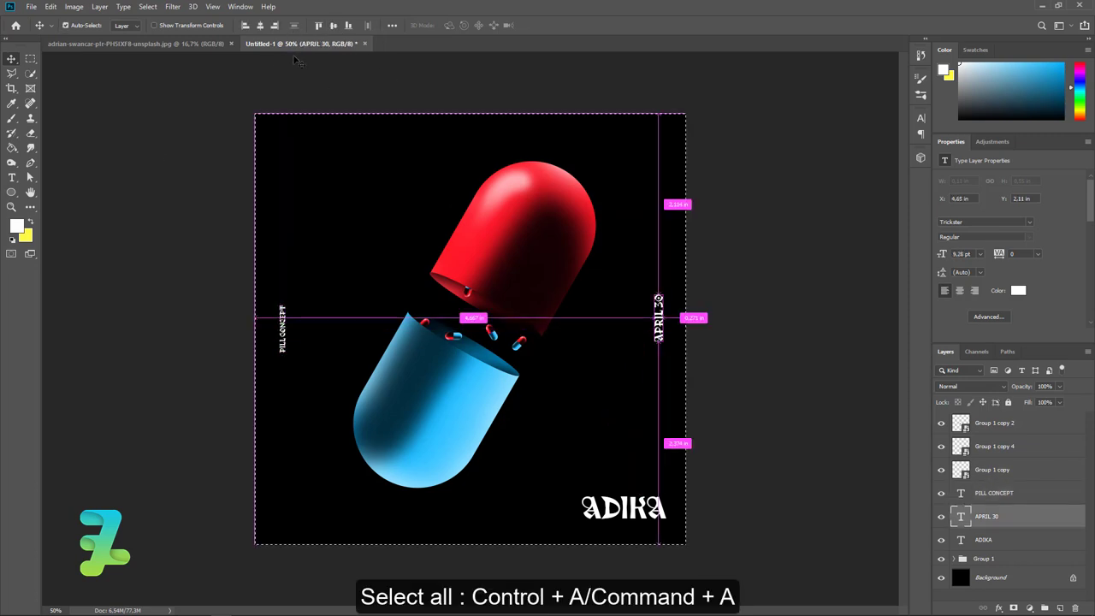
pyautogui.click(334, 26)
pyautogui.hotkey('ctrl', 'd')
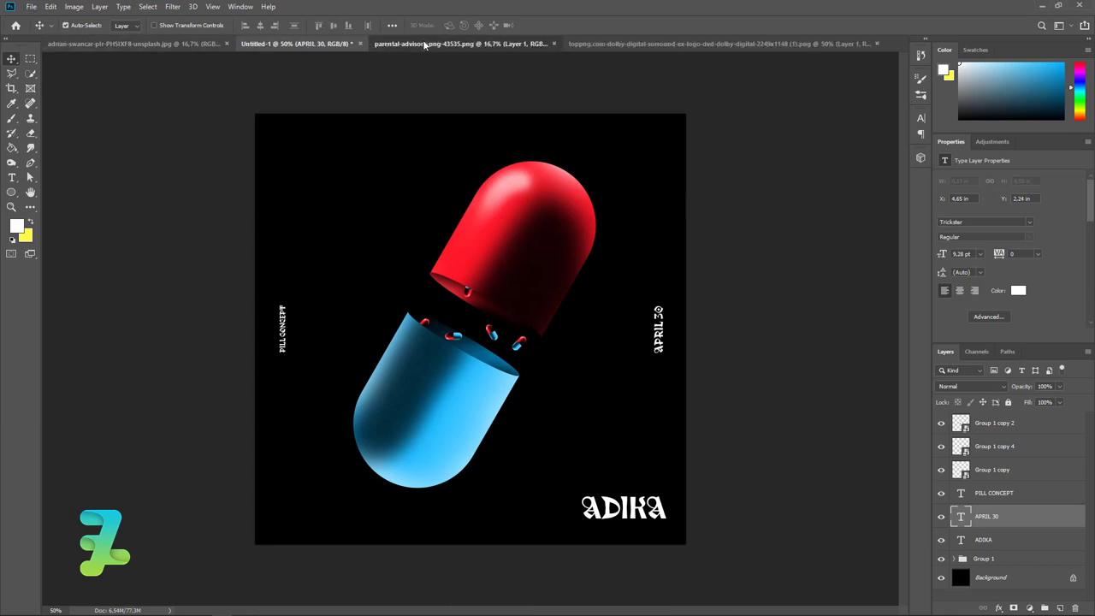
# Copy the Parental Advisory image into the cover as the topmost layer
pyautogui.click(422, 41)
pyautogui.rightClick(448, 45)
pyautogui.click(473, 99)
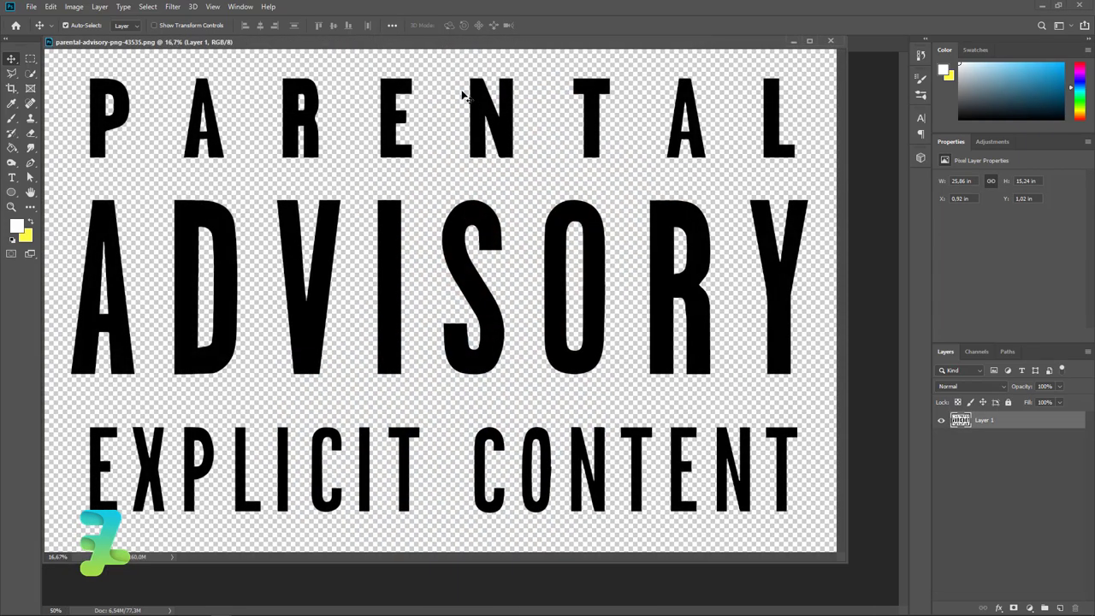
pyautogui.moveTo(453, 49)
pyautogui.mouseDown()
pyautogui.moveTo(531, 520)
pyautogui.moveTo(466, 254)
pyautogui.mouseUp()
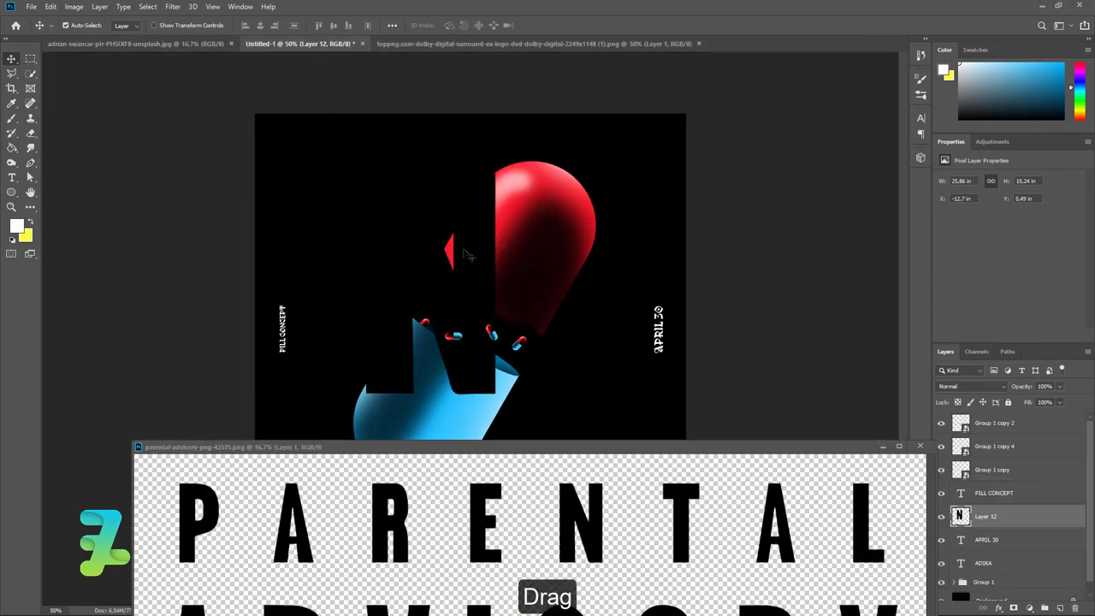
pyautogui.click(919, 445)
pyautogui.moveTo(974, 519)
pyautogui.mouseDown()
pyautogui.moveTo(982, 412)
pyautogui.moveTo(996, 415)
pyautogui.mouseUp()
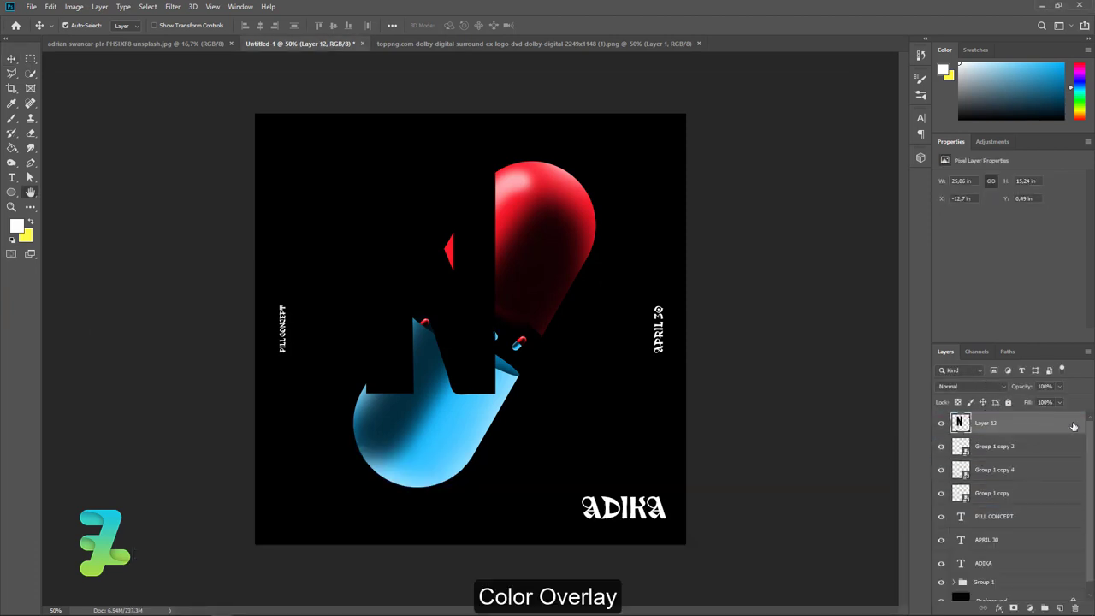
# Give the Parental Advisory layer a white Color Overlay style
pyautogui.doubleClick(1074, 426)
pyautogui.click(658, 304)
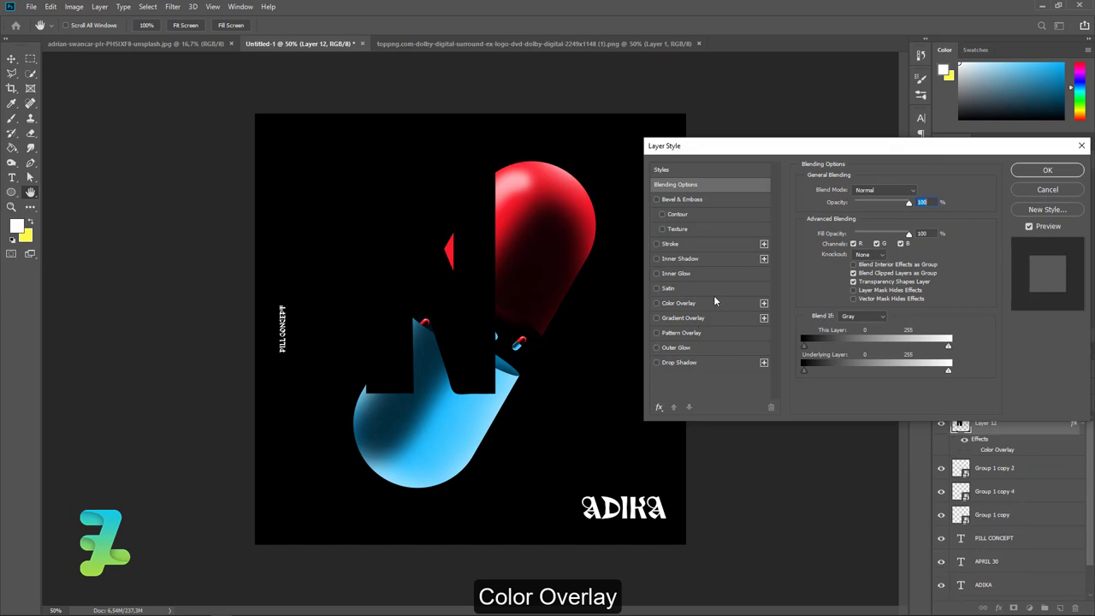
pyautogui.click(657, 304)
pyautogui.click(672, 308)
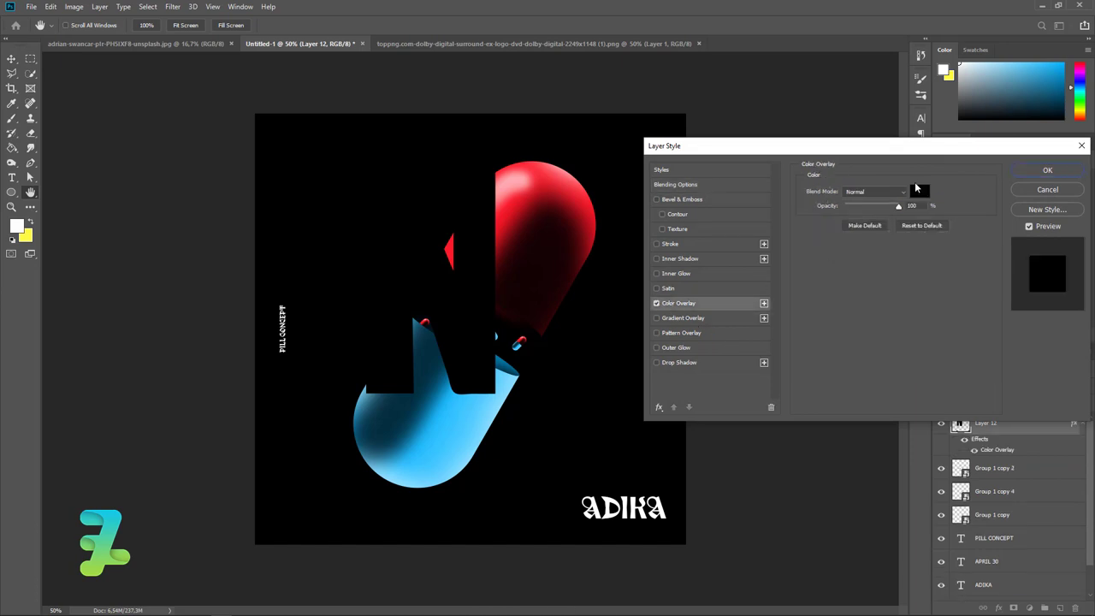
pyautogui.click(920, 191)
pyautogui.moveTo(650, 318); pyautogui.dragTo(556, 237)
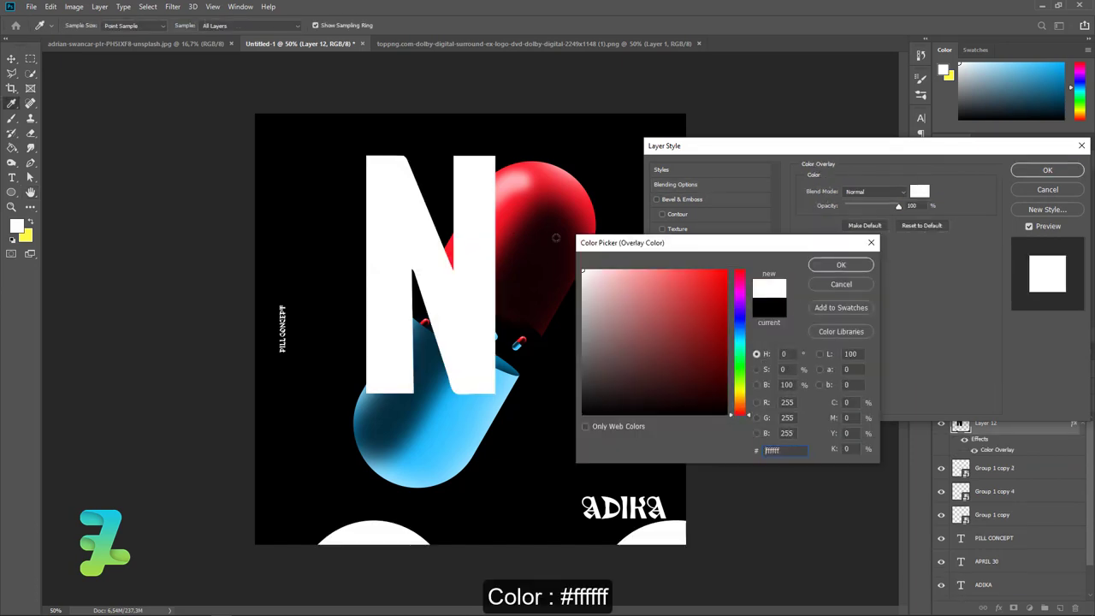
pyautogui.click(836, 264)
pyautogui.click(1032, 173)
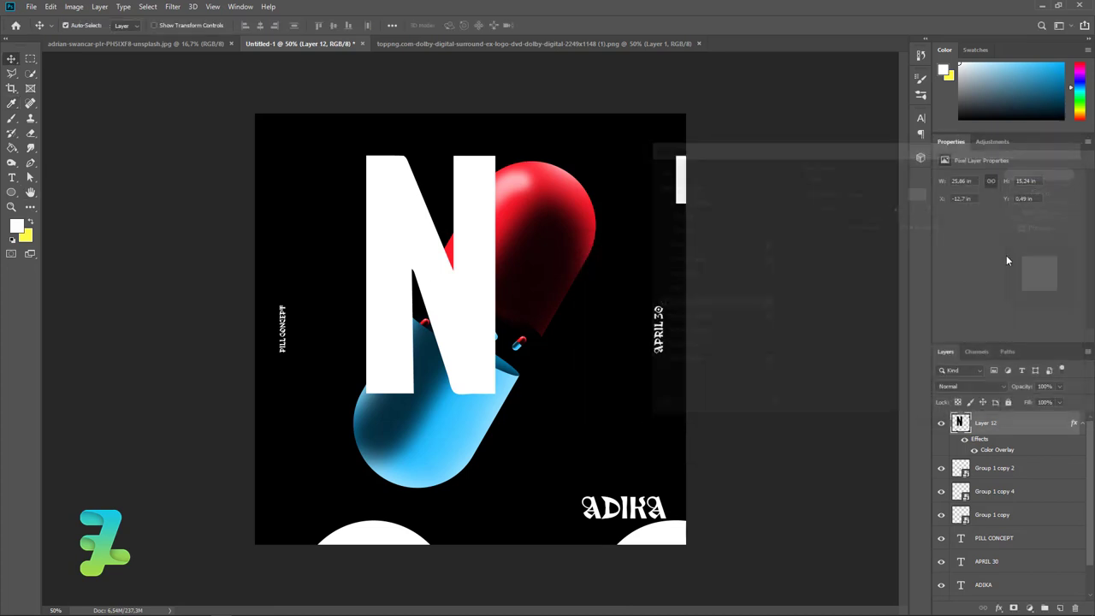
# Shrink the Parental Advisory logo and place it in the cover's top-left corner
pyautogui.press('v')
pyautogui.hotkey('ctrl', 't')
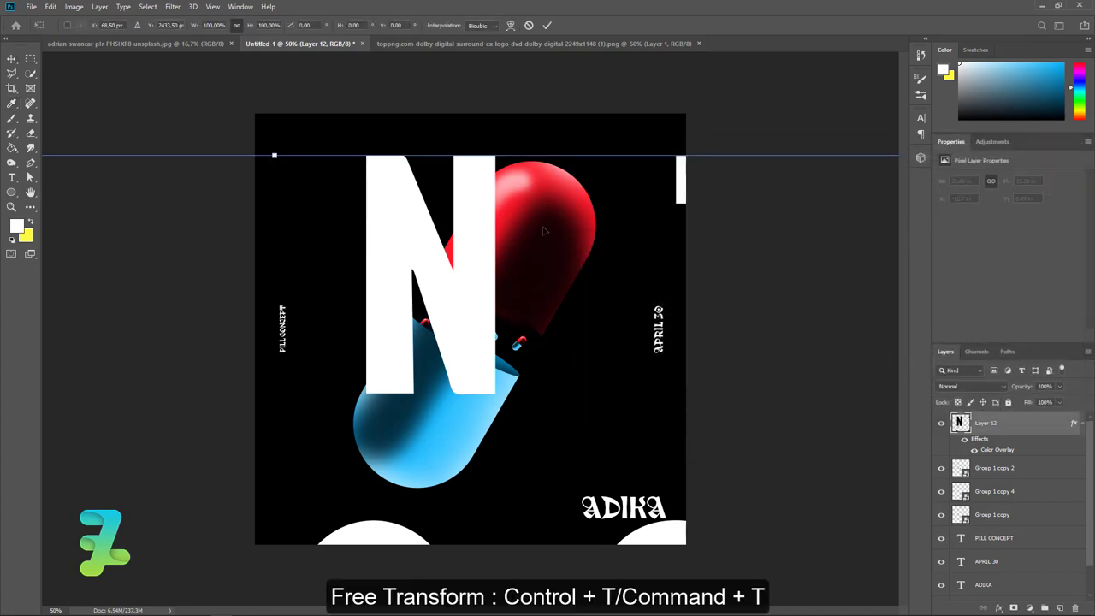
pyautogui.moveTo(863, 214); pyautogui.dragTo(442, 248)
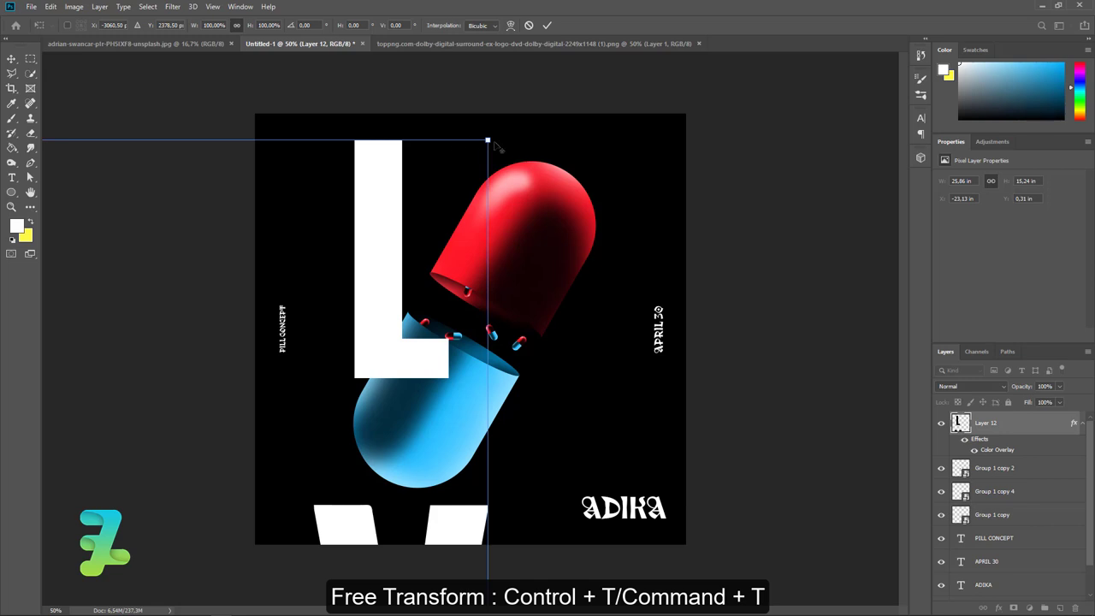
pyautogui.moveTo(496, 146)
pyautogui.mouseDown()
pyautogui.moveTo(249, 342)
pyautogui.moveTo(807, 203)
pyautogui.moveTo(245, 532)
pyautogui.mouseUp()
pyautogui.moveTo(168, 560)
pyautogui.mouseDown()
pyautogui.moveTo(370, 432)
pyautogui.moveTo(561, 382)
pyautogui.mouseUp()
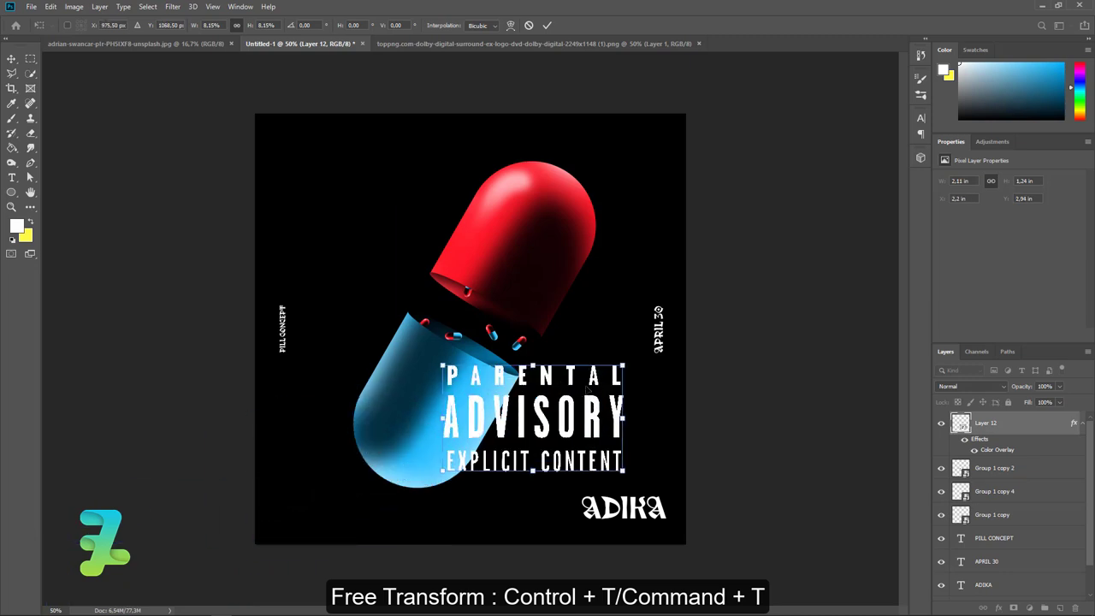
pyautogui.moveTo(622, 363)
pyautogui.mouseDown()
pyautogui.moveTo(588, 392)
pyautogui.moveTo(259, 105)
pyautogui.mouseUp()
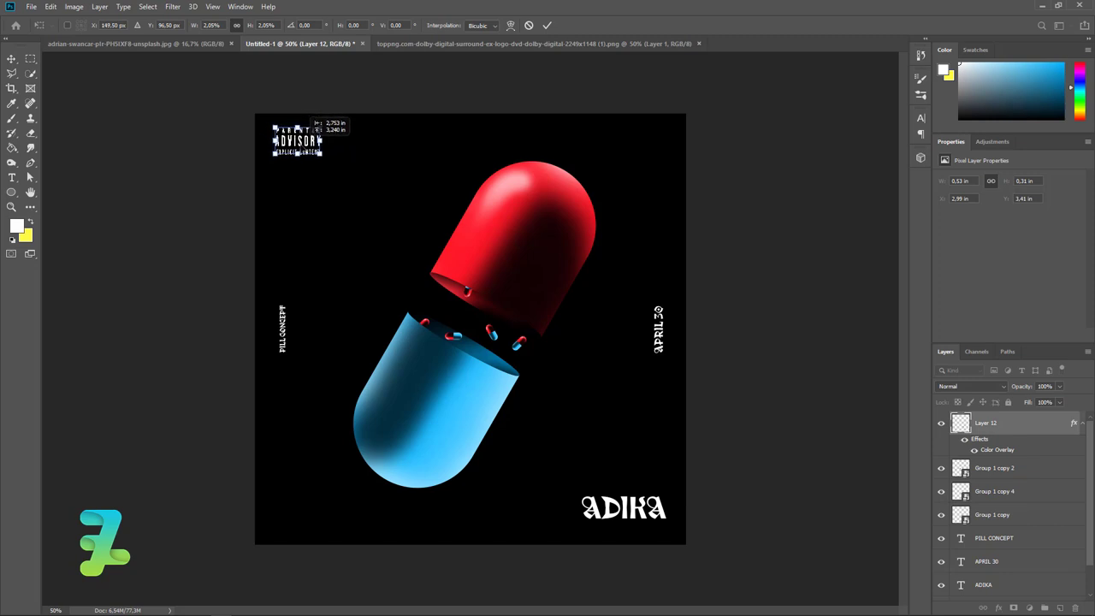
pyautogui.moveTo(312, 128); pyautogui.dragTo(316, 136)
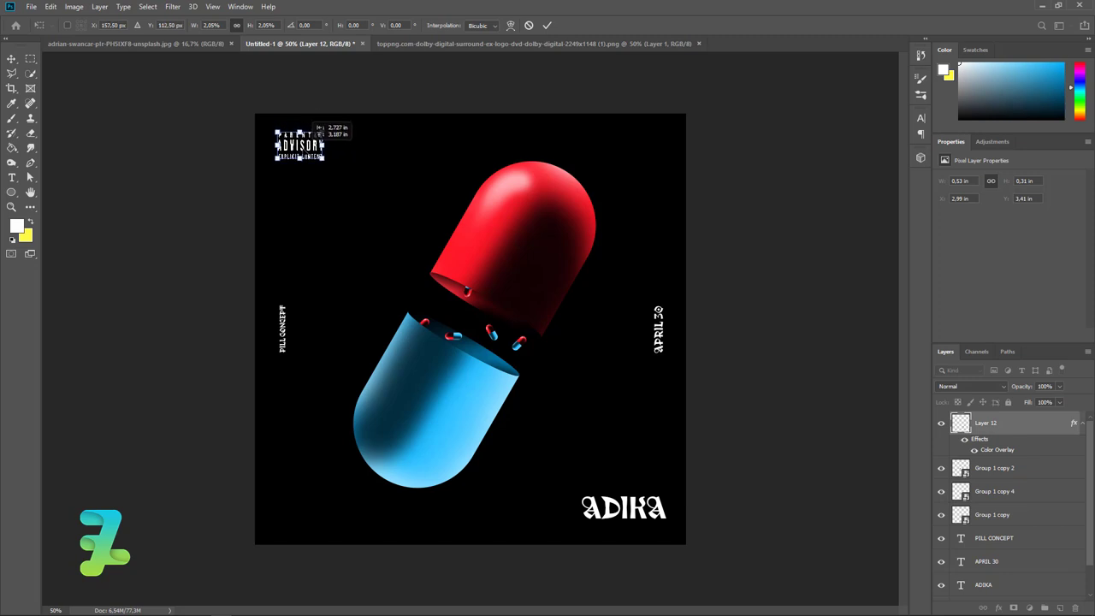
pyautogui.click(11, 59)
pyautogui.click(287, 322)
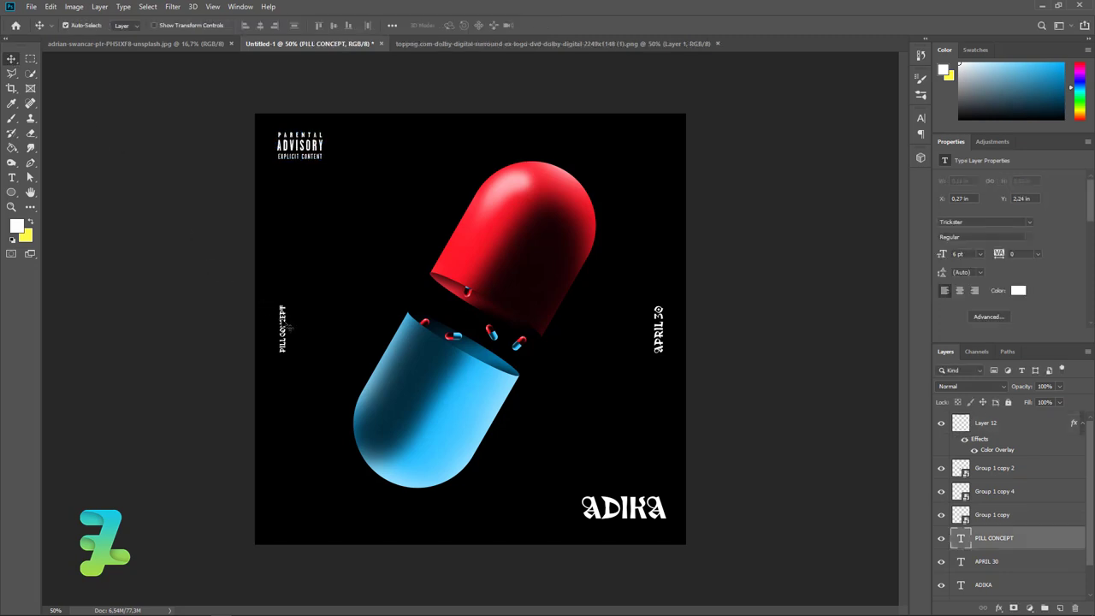
# Nudge PILL CONCEPT slightly and copy the Dolby image into the cover above the pill groups
pyautogui.moveTo(289, 326); pyautogui.dragTo(285, 325)
pyautogui.rightClick(440, 43)
pyautogui.click(475, 85)
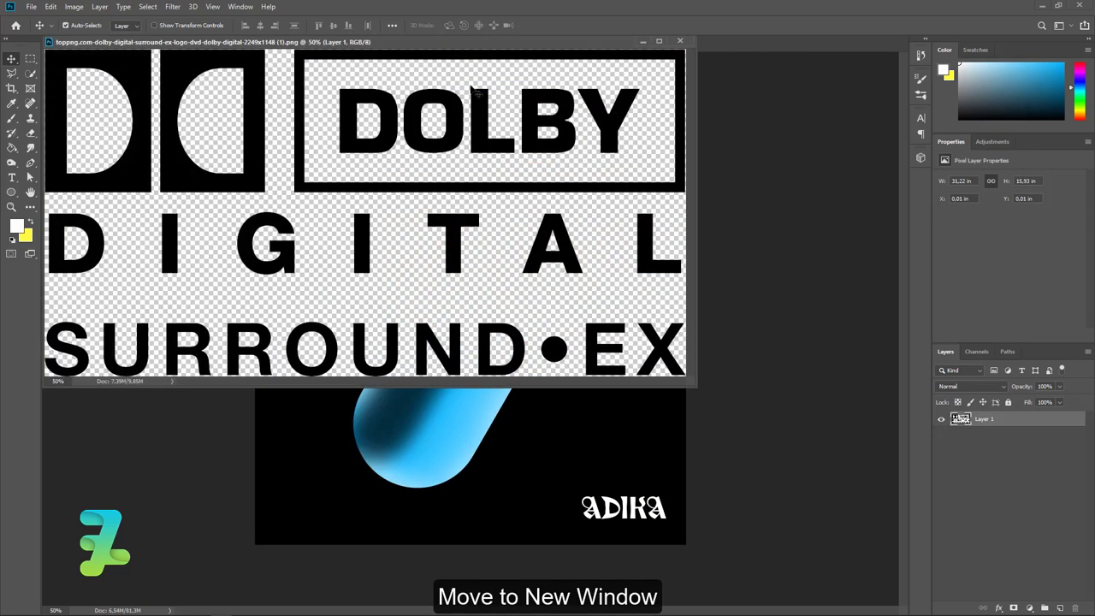
pyautogui.moveTo(303, 68); pyautogui.dragTo(310, 494)
pyautogui.click(680, 42)
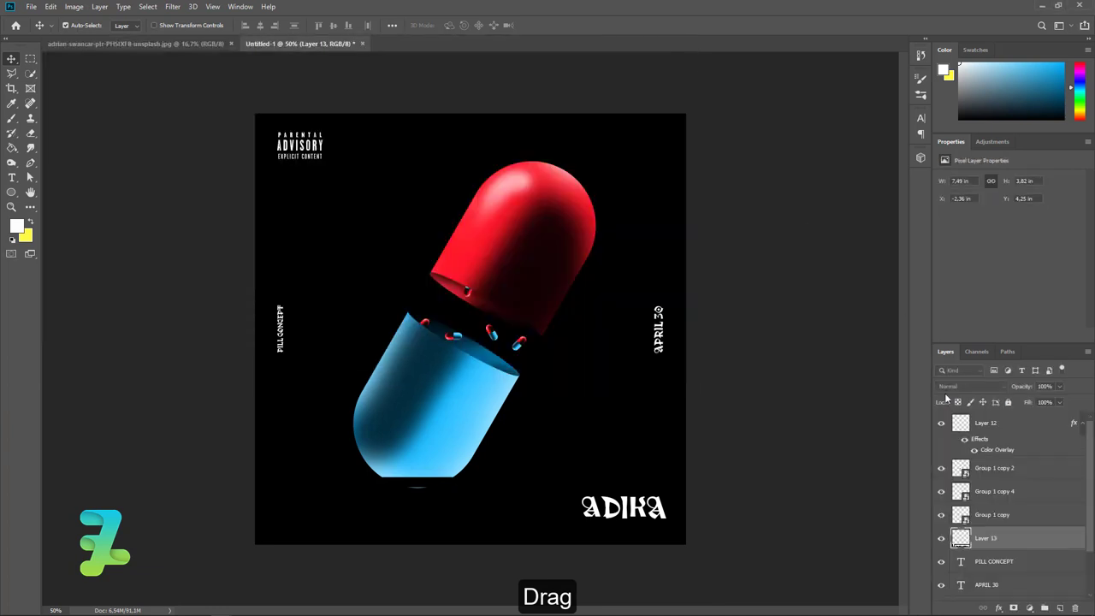
pyautogui.moveTo(968, 538); pyautogui.dragTo(996, 446)
# Paste the Parental Advisory layer's white overlay style onto the Dolby layer
pyautogui.rightClick(1020, 424)
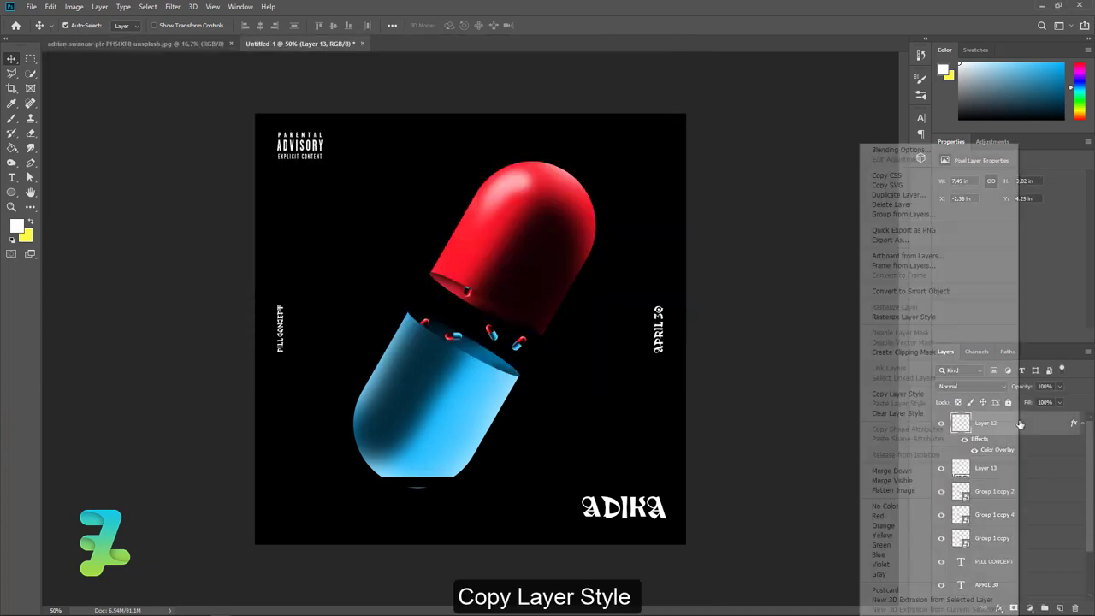
pyautogui.click(922, 397)
pyautogui.rightClick(1026, 466)
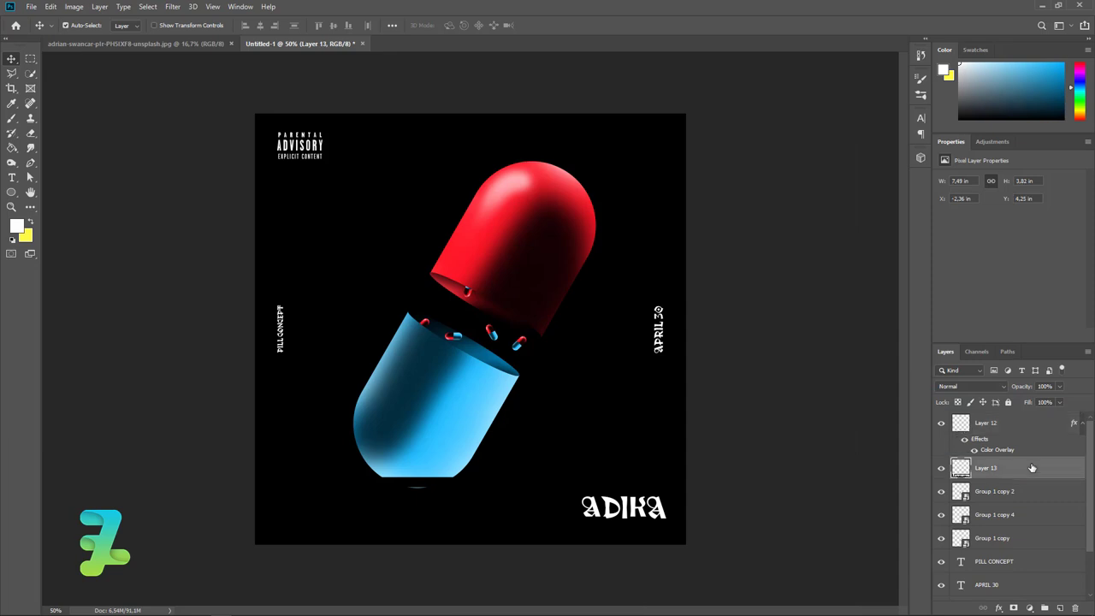
pyautogui.click(950, 405)
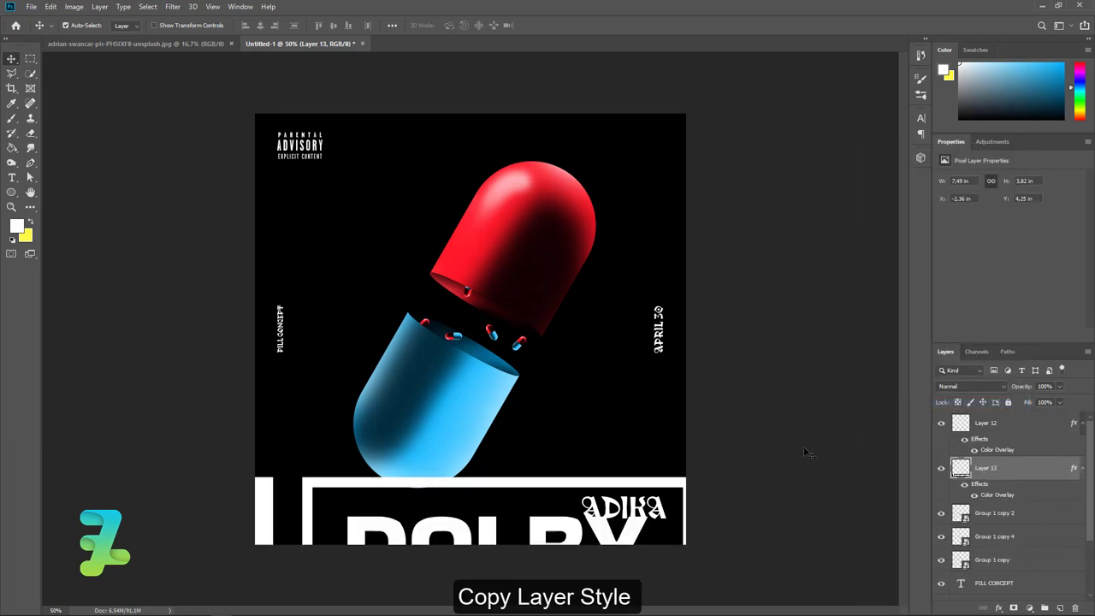
# Shrink the Dolby logo to about 8.5% and place it in the bottom-left corner
pyautogui.hotkey('ctrl', 't')
pyautogui.moveTo(691, 472)
pyautogui.mouseDown()
pyautogui.moveTo(661, 493)
pyautogui.moveTo(501, 462)
pyautogui.mouseUp()
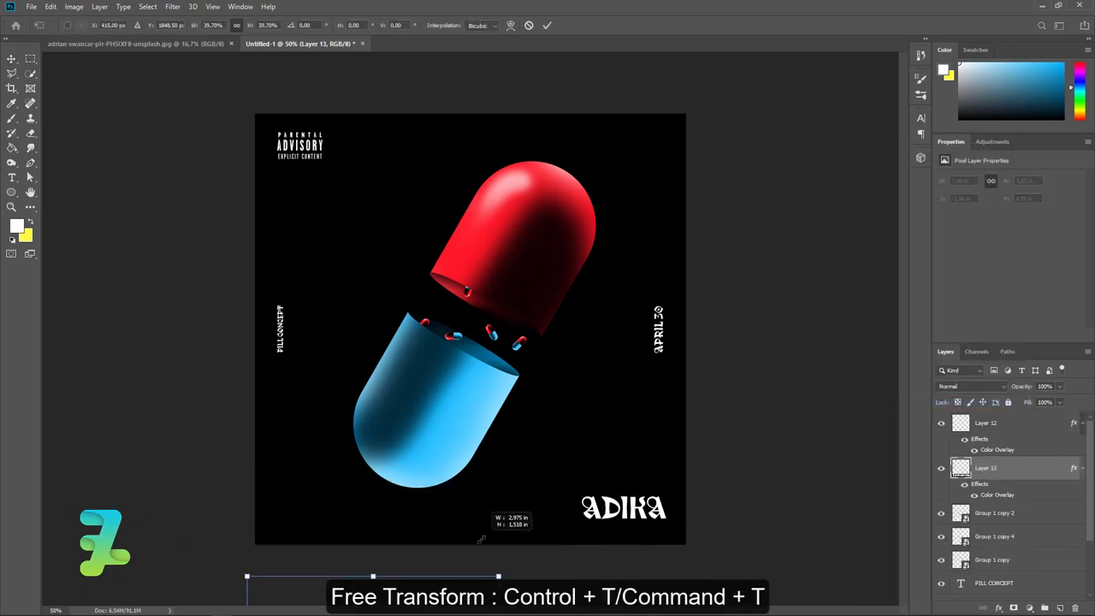
pyautogui.moveTo(393, 556); pyautogui.dragTo(393, 427)
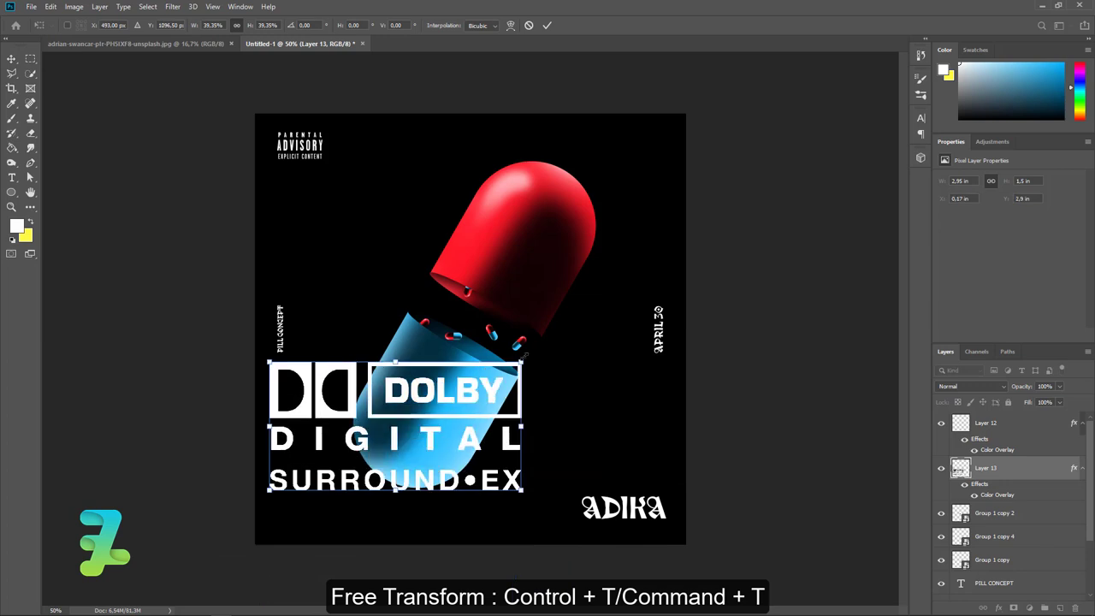
pyautogui.moveTo(268, 491); pyautogui.dragTo(382, 441)
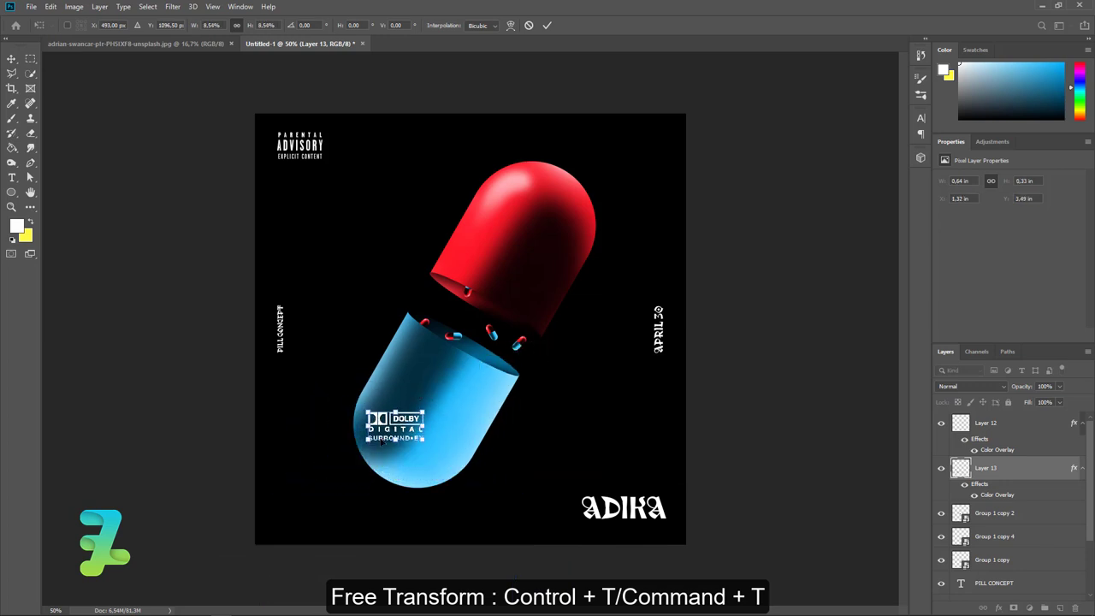
pyautogui.moveTo(394, 428); pyautogui.dragTo(303, 518)
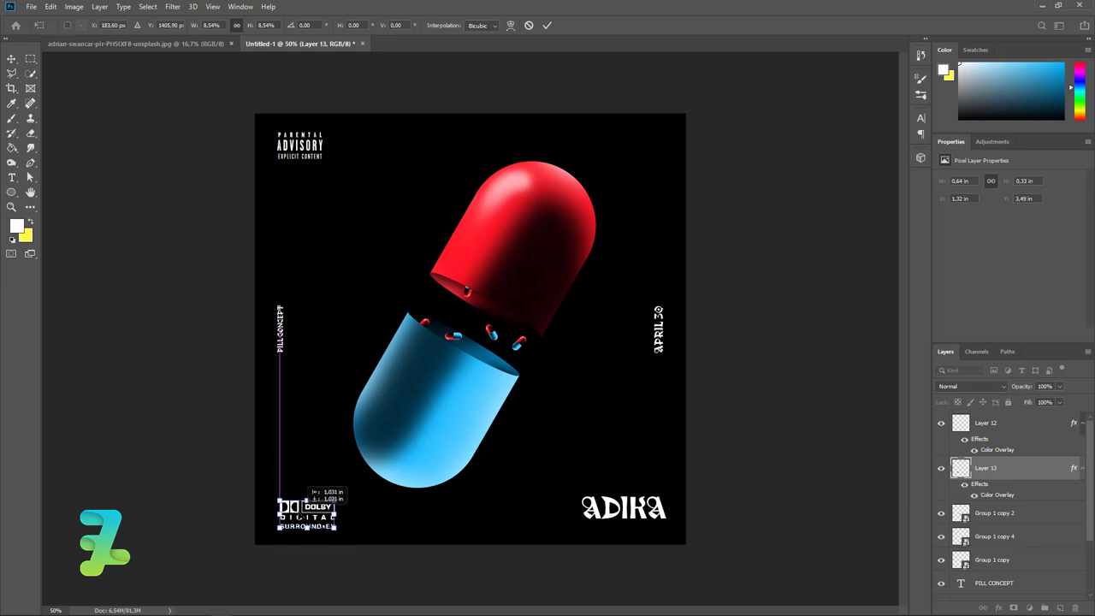
pyautogui.moveTo(305, 513)
pyautogui.mouseDown()
pyautogui.moveTo(315, 502)
pyautogui.moveTo(304, 506)
pyautogui.mouseUp()
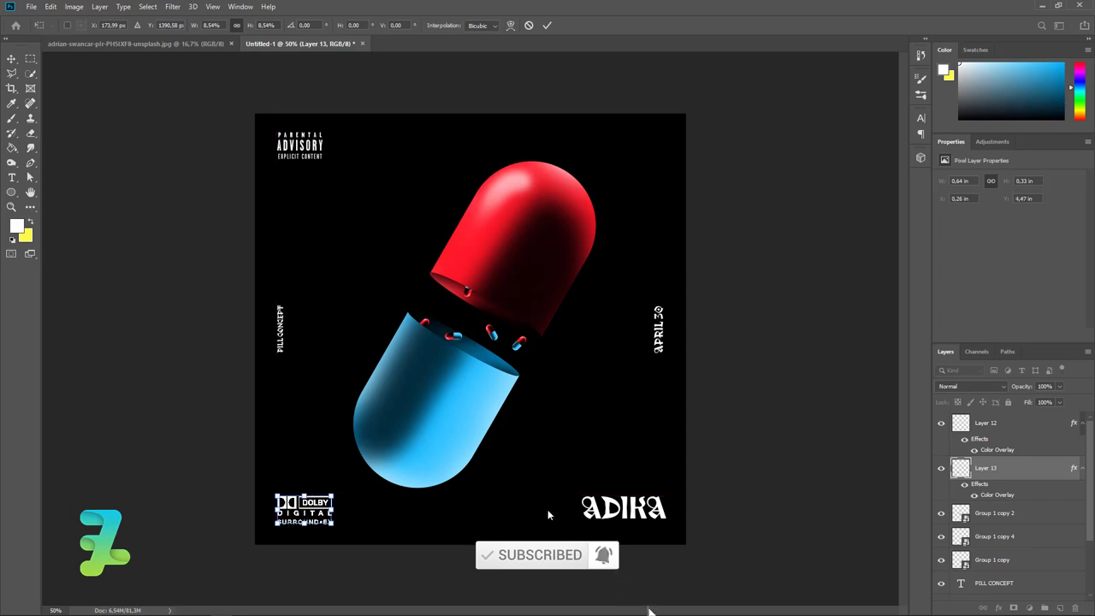
pyautogui.press('Return')
# Shift the ADIKA title so it sits level with the Dolby logo
pyautogui.moveTo(640, 512); pyautogui.dragTo(643, 520)
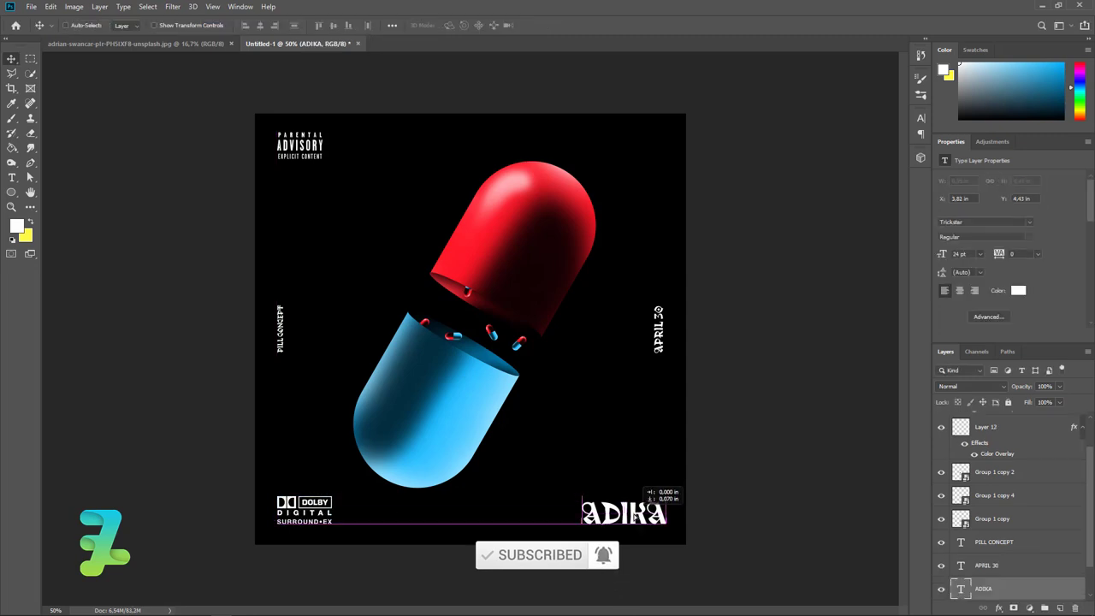
pyautogui.moveTo(643, 520); pyautogui.dragTo(643, 516)
pyautogui.click(800, 445)
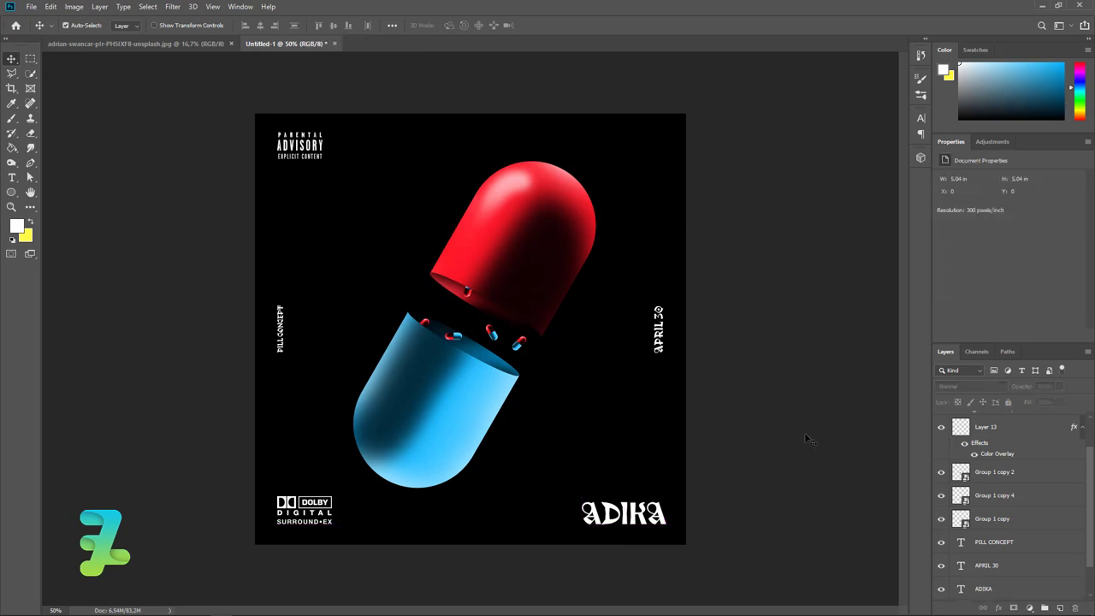
# Copy the starry nebula photo into the cover as Layer 14, just above Background
pyautogui.click(173, 43)
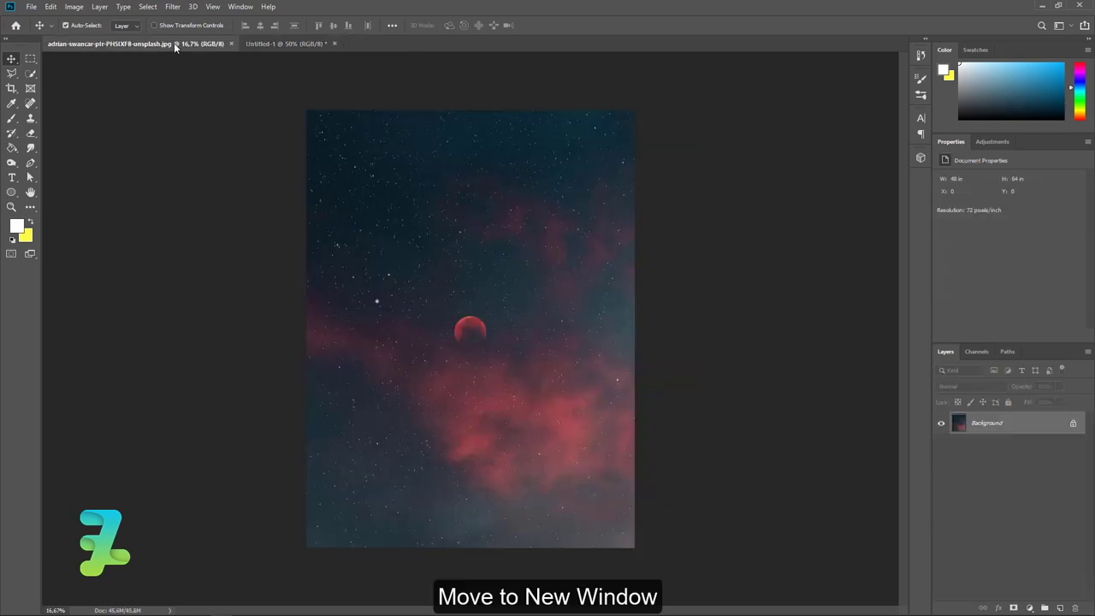
pyautogui.rightClick(174, 42)
pyautogui.click(211, 90)
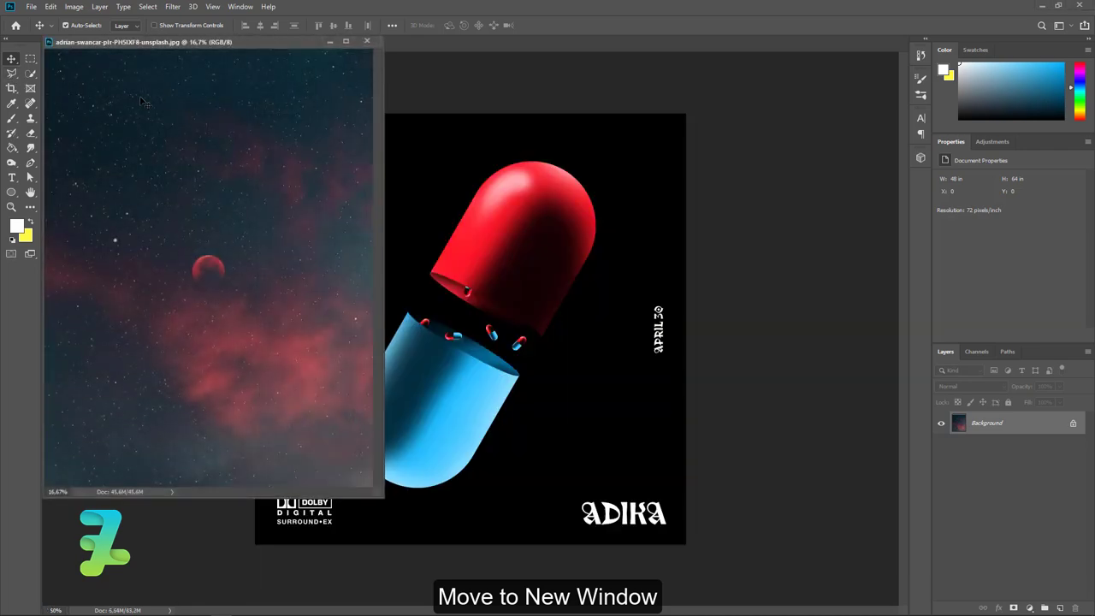
pyautogui.moveTo(142, 101); pyautogui.dragTo(456, 118)
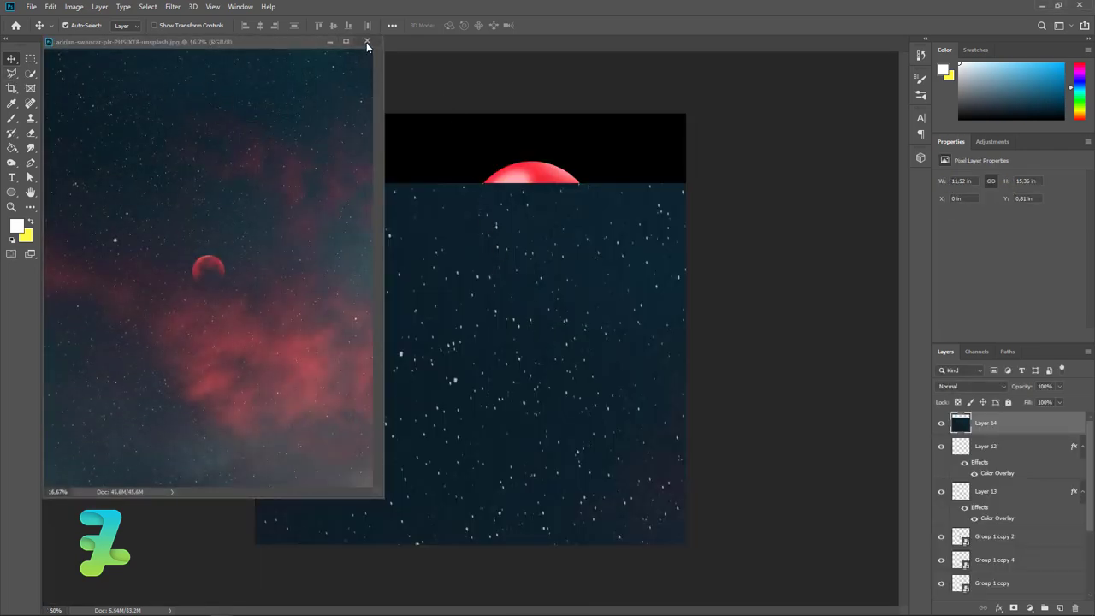
pyautogui.click(366, 42)
pyautogui.moveTo(1026, 425)
pyautogui.mouseDown()
pyautogui.moveTo(1013, 612)
pyautogui.moveTo(1010, 579)
pyautogui.mouseUp()
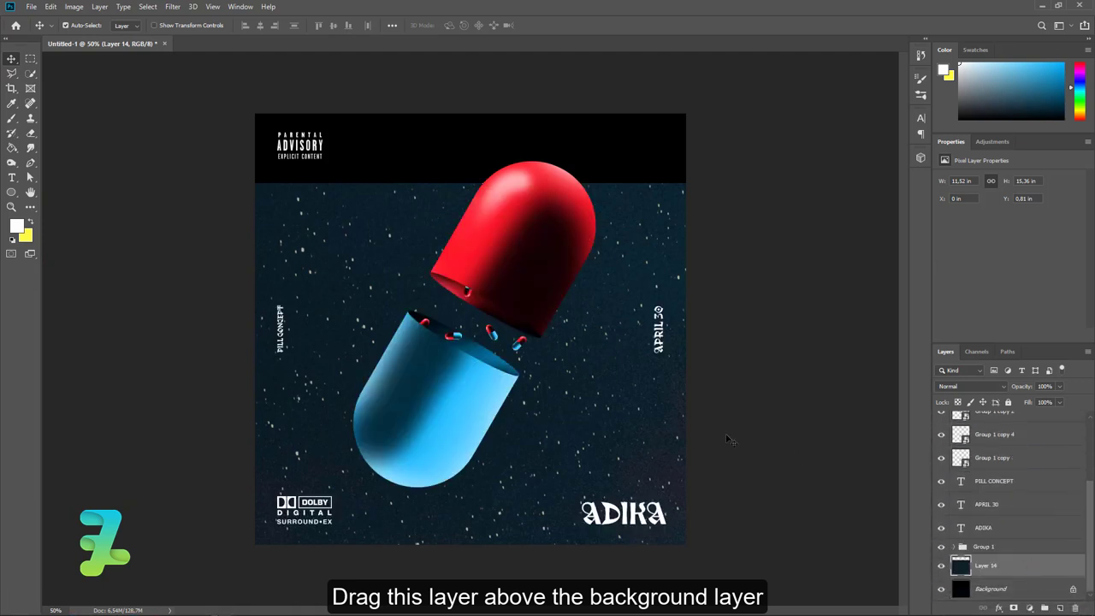
# Scale and position the nebula layer to fill the whole square cover
pyautogui.moveTo(728, 439); pyautogui.dragTo(632, 257)
pyautogui.hotkey('ctrl', '-')
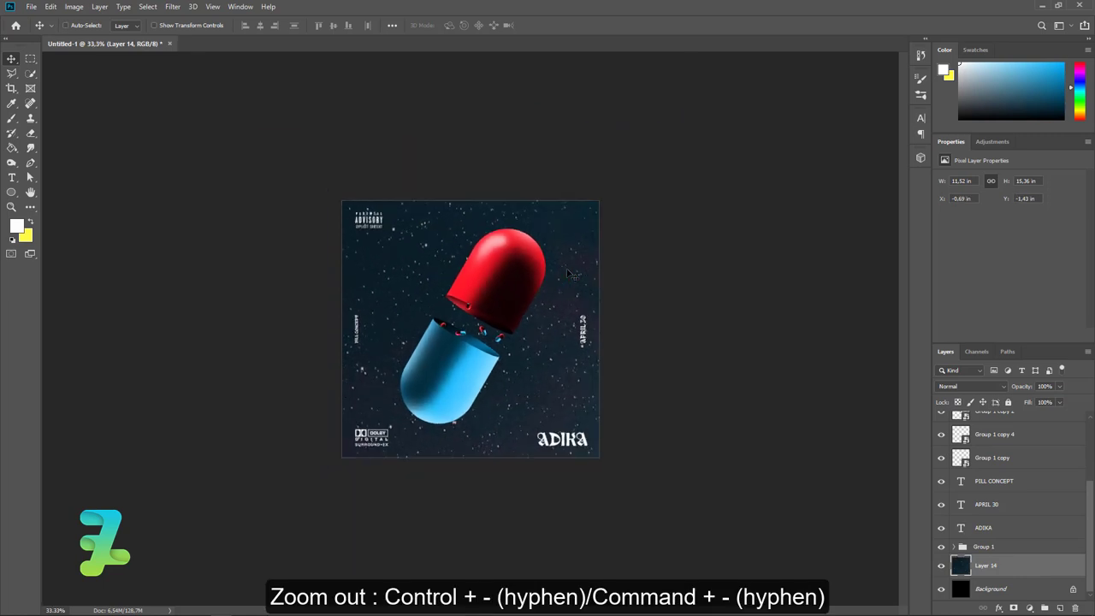
pyautogui.hotkey('ctrl', '-')
pyautogui.hotkey('ctrl', 't')
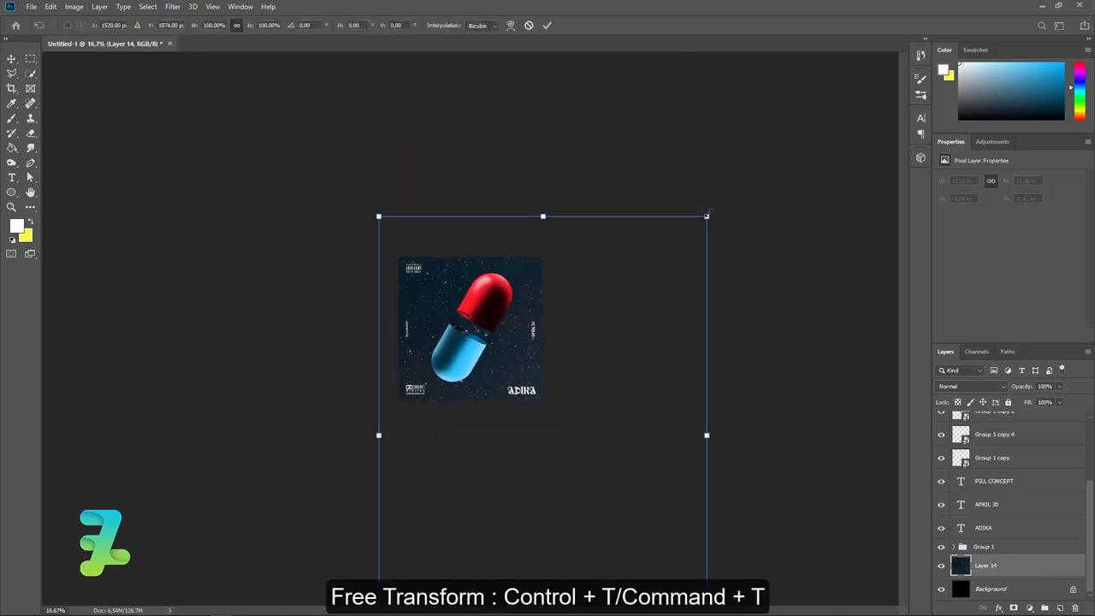
pyautogui.moveTo(706, 216)
pyautogui.mouseDown()
pyautogui.moveTo(518, 306)
pyautogui.moveTo(548, 427)
pyautogui.mouseUp()
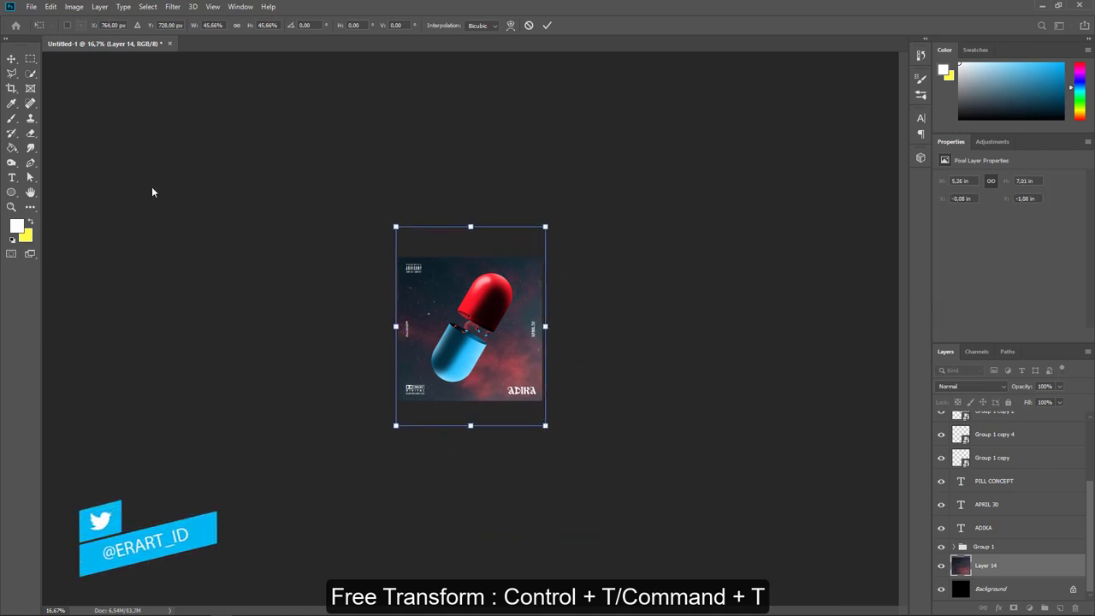
pyautogui.click(9, 58)
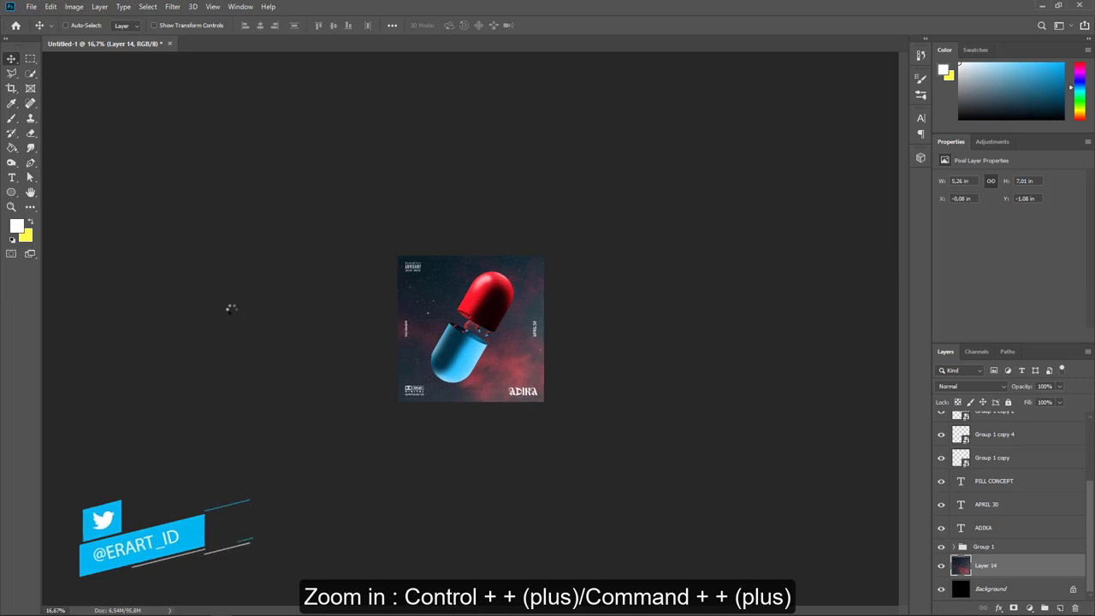
pyautogui.hotkey('ctrl', '+')
pyautogui.hotkey('ctrl', '+')
pyautogui.hotkey('ctrl', '+')
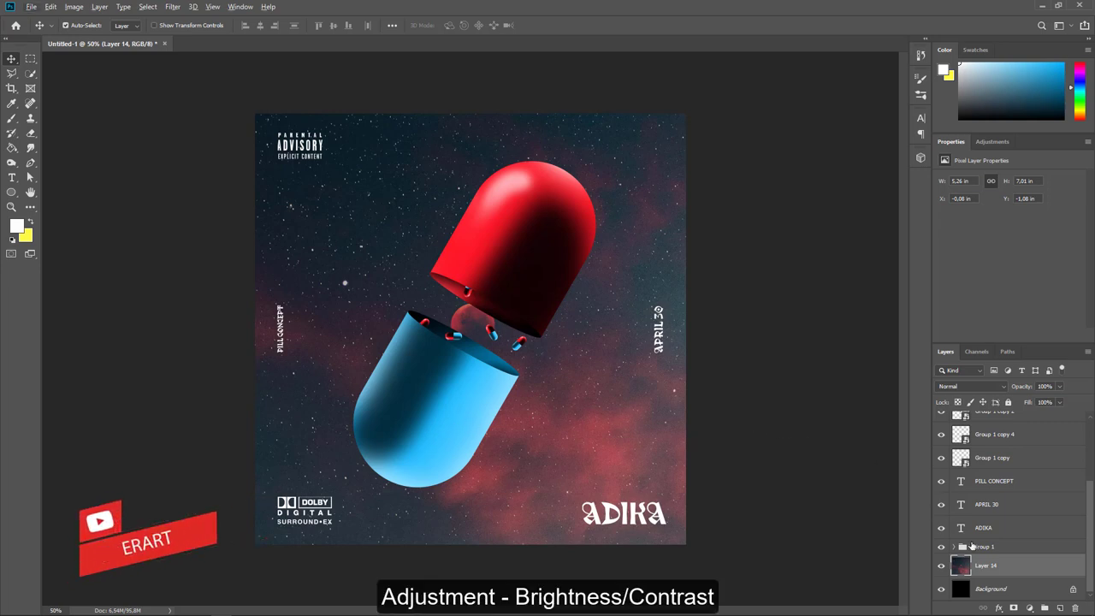
# Add a Brightness/Contrast adjustment clipped to Layer 14 with contrast 87 and brightness -32
pyautogui.click(1033, 607)
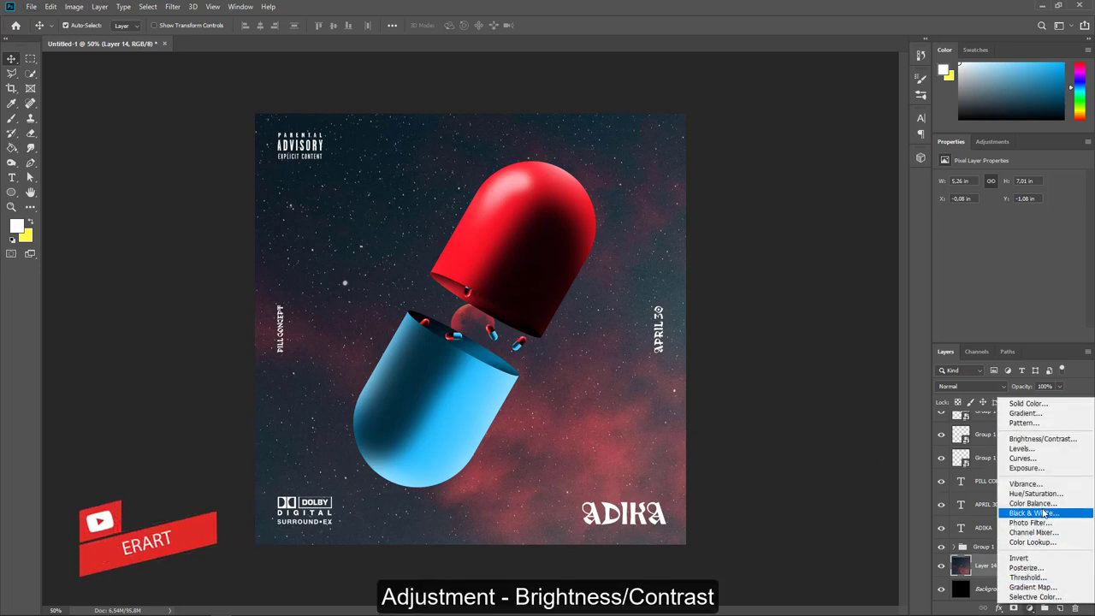
pyautogui.click(1039, 436)
pyautogui.moveTo(1008, 232)
pyautogui.mouseDown()
pyautogui.moveTo(985, 235)
pyautogui.moveTo(1049, 233)
pyautogui.mouseUp()
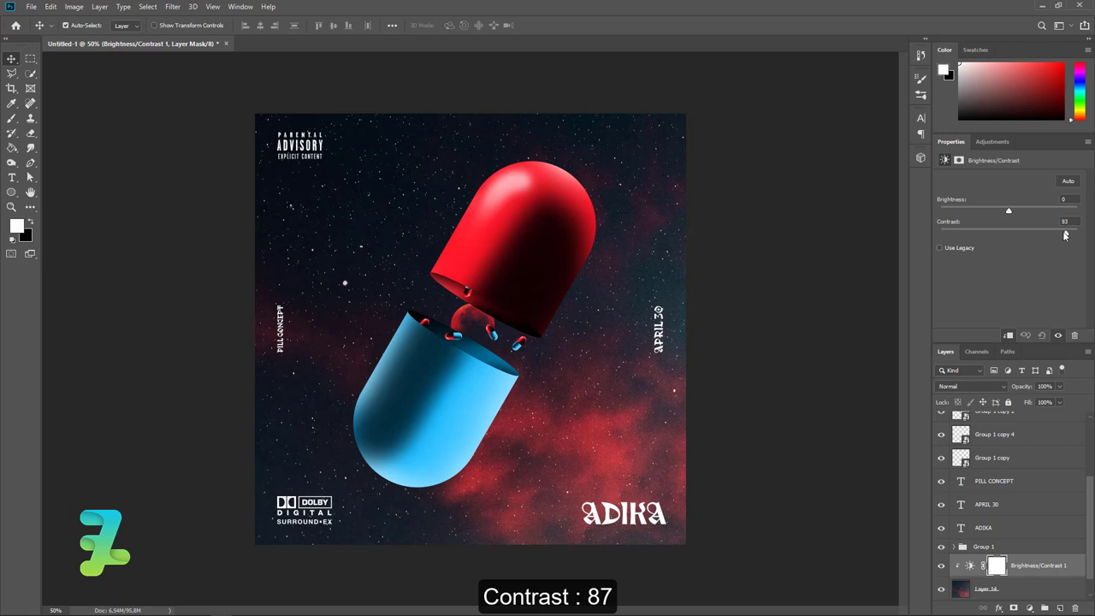
pyautogui.moveTo(1005, 210); pyautogui.dragTo(994, 213)
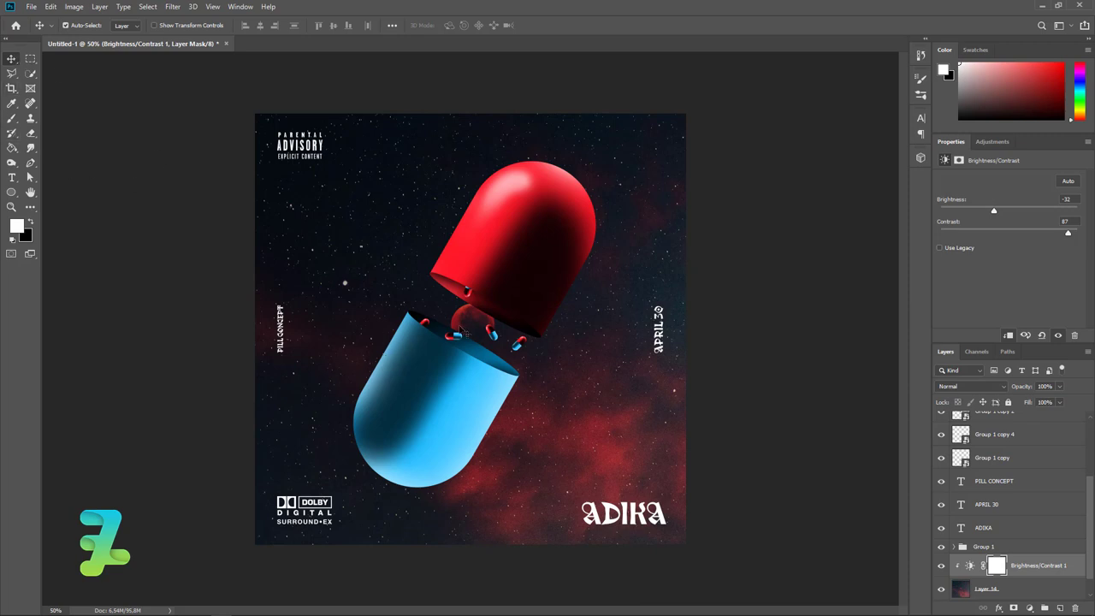
# Shrink the nebula photo on Layer 14 slightly with Free Transform
pyautogui.click(959, 589)
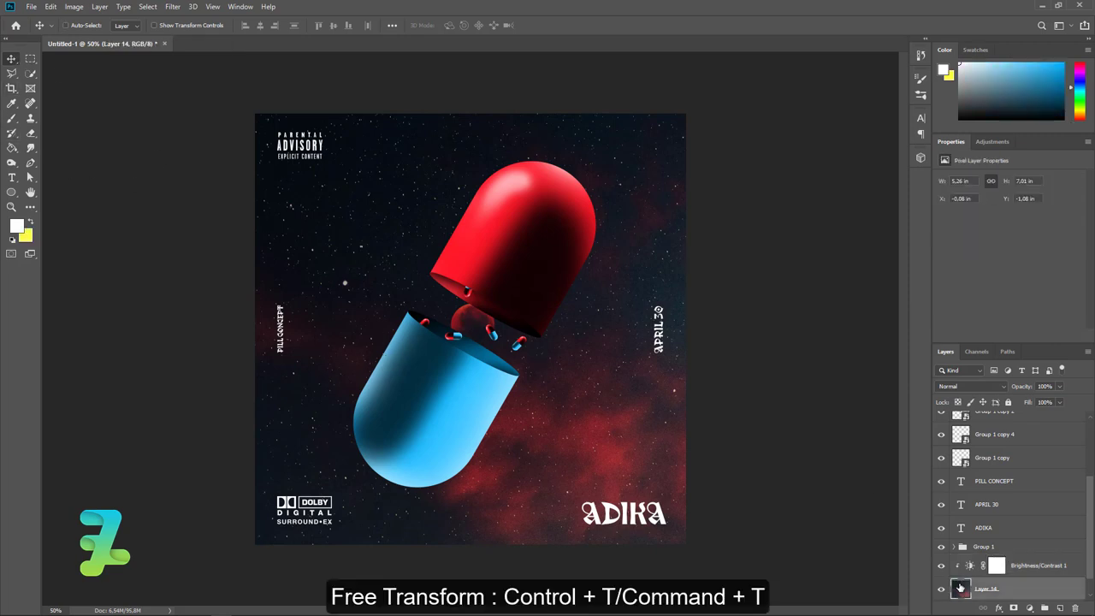
pyautogui.hotkey('ctrl', 't')
pyautogui.hotkey('ctrl', '-')
pyautogui.hotkey('ctrl', '-')
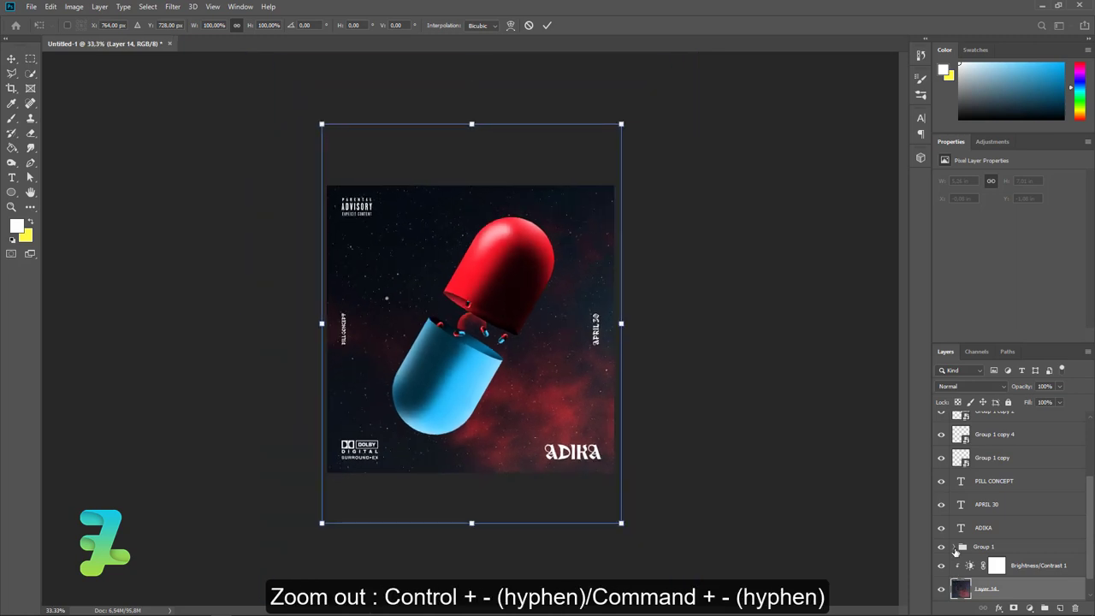
pyautogui.moveTo(322, 522); pyautogui.dragTo(326, 516)
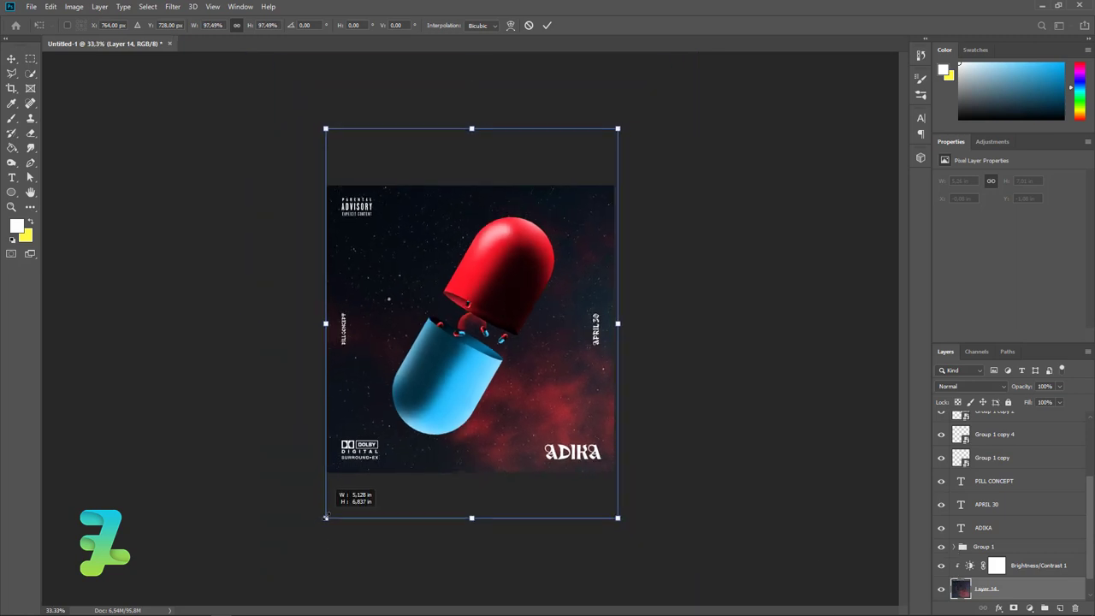
pyautogui.moveTo(616, 129); pyautogui.dragTo(613, 133)
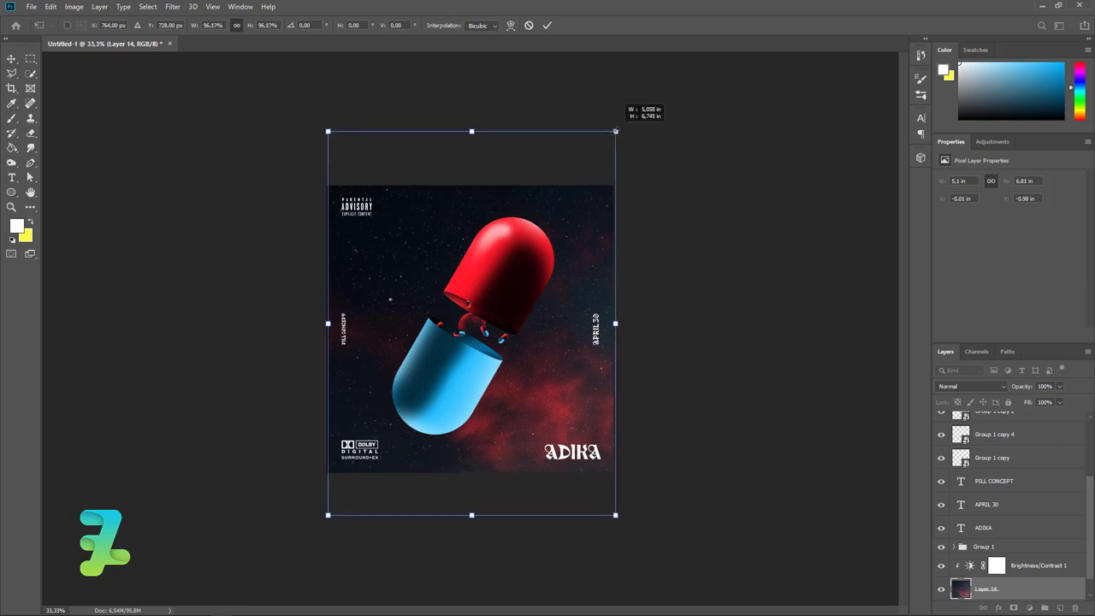
pyautogui.click(24, 60)
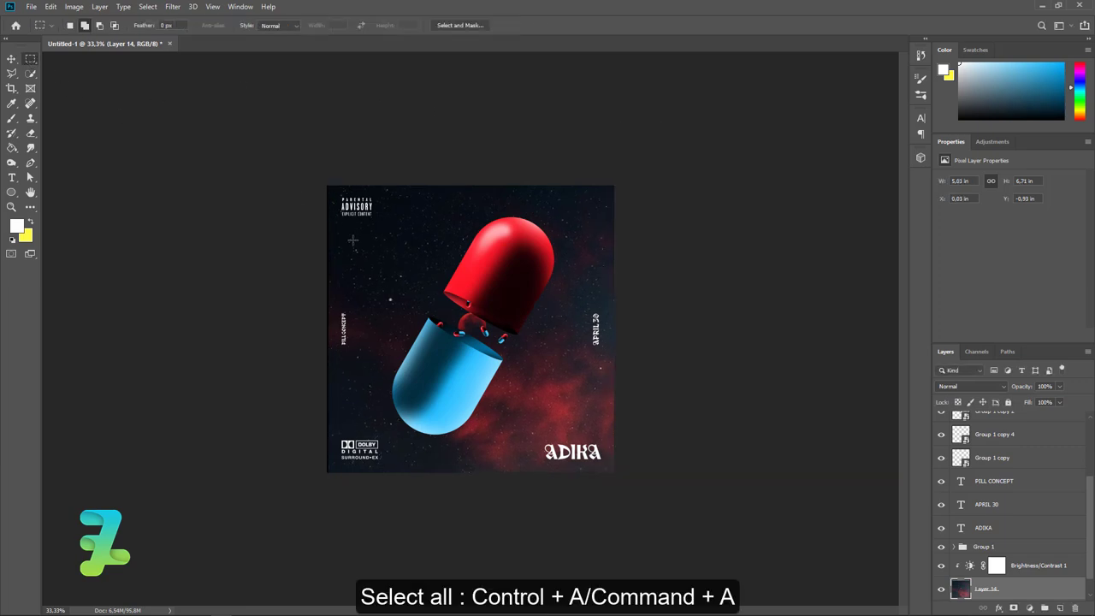
# Align the nebula layer to the canvas and fine-tune its size to 5.09 × 6.8 in
pyautogui.hotkey('ctrl', 'a')
pyautogui.press('v')
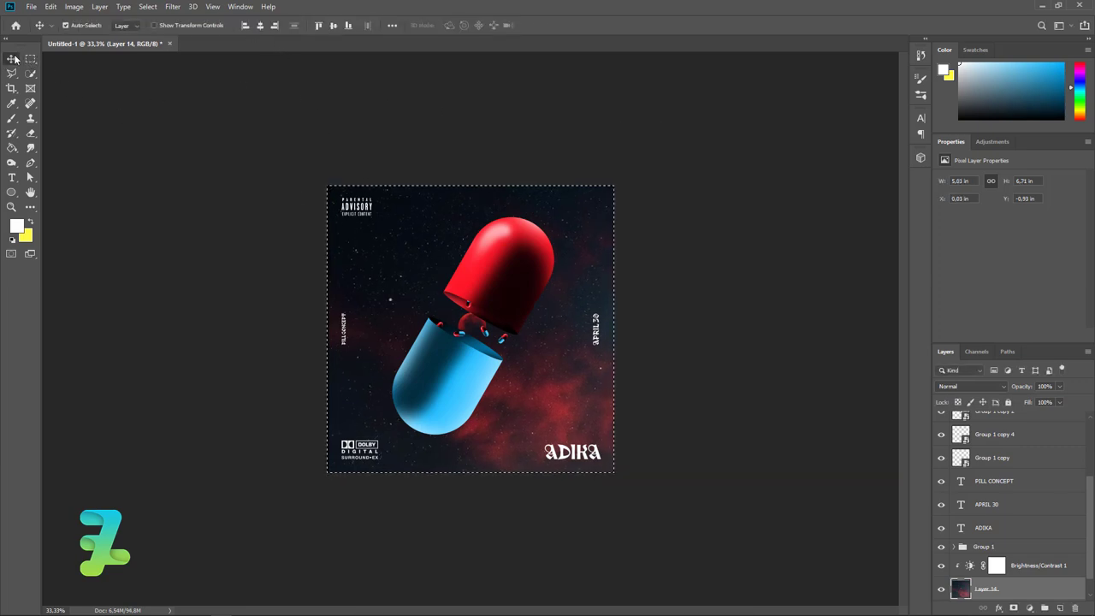
pyautogui.click(260, 24)
pyautogui.hotkey('ctrl', 'd')
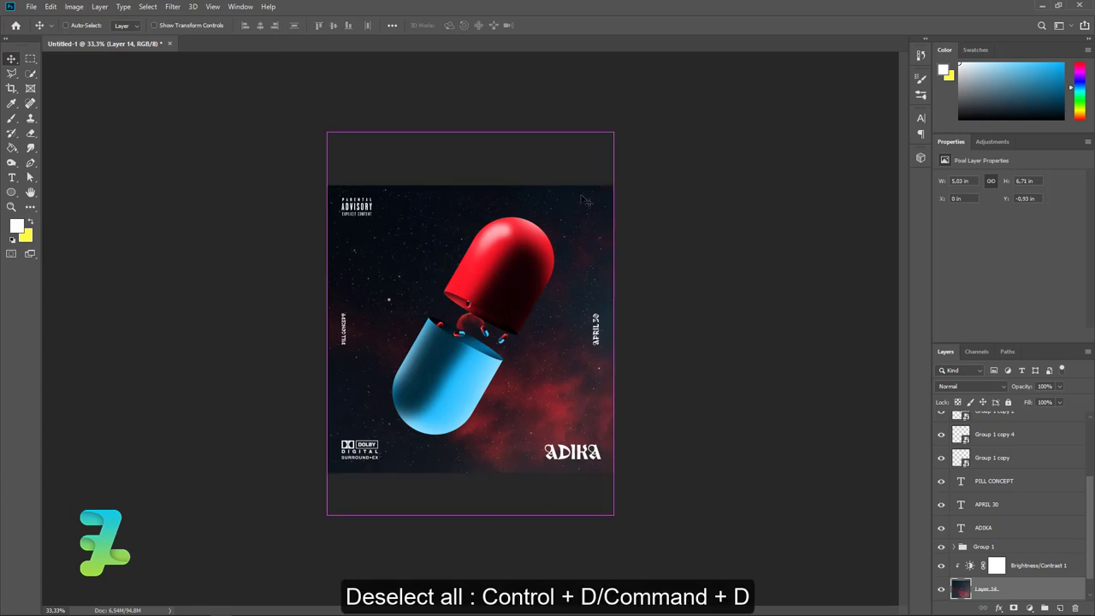
pyautogui.hotkey('ctrl', 't')
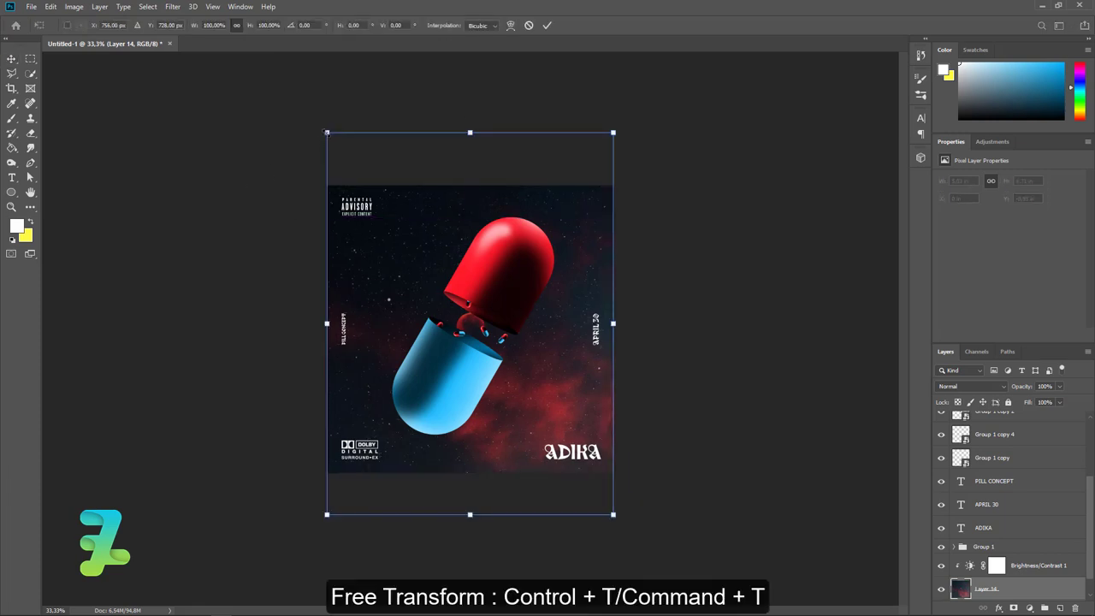
pyautogui.press('Return')
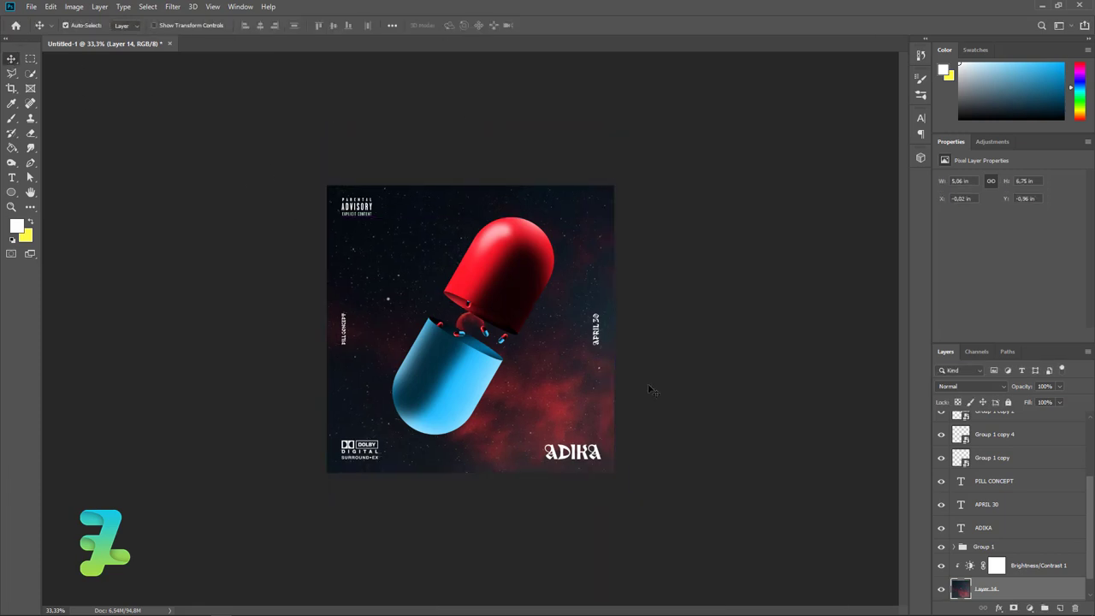
pyautogui.hotkey('ctrl', 't')
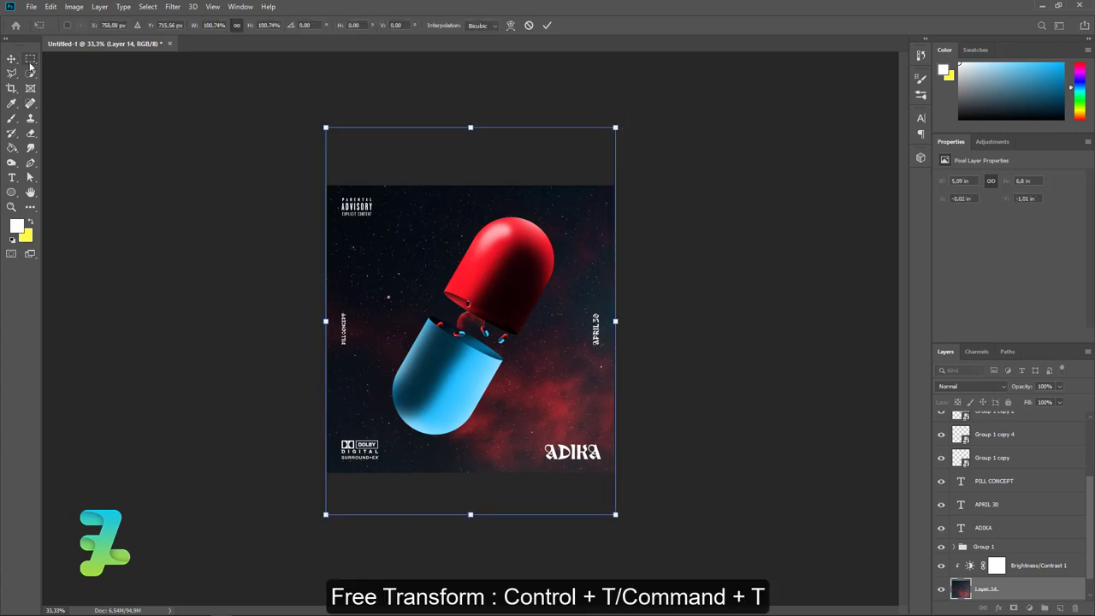
pyautogui.press('Return')
pyautogui.hotkey('ctrl', '+')
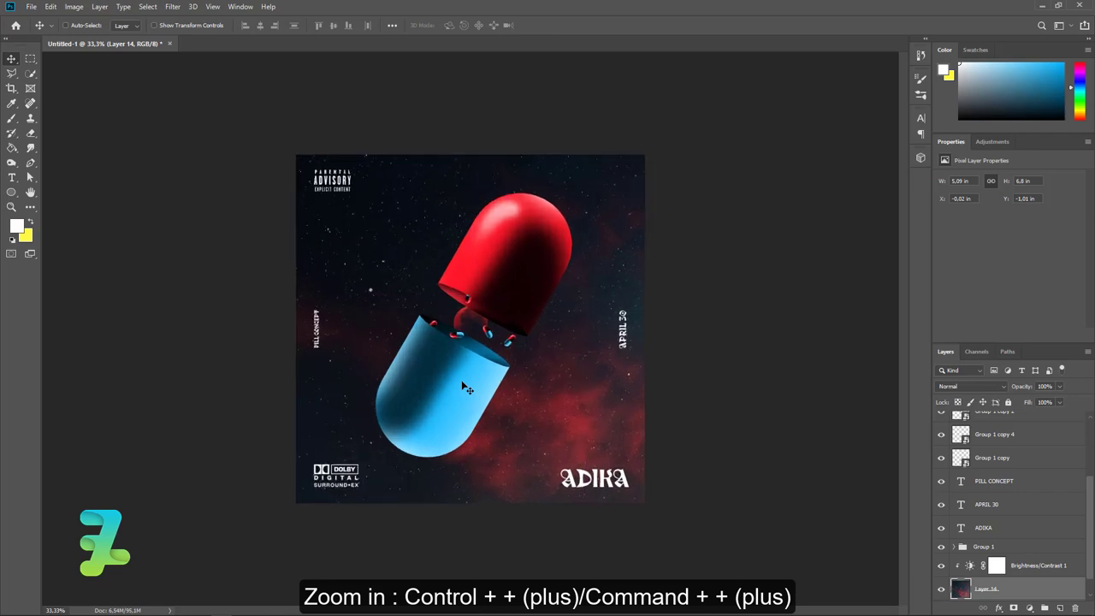